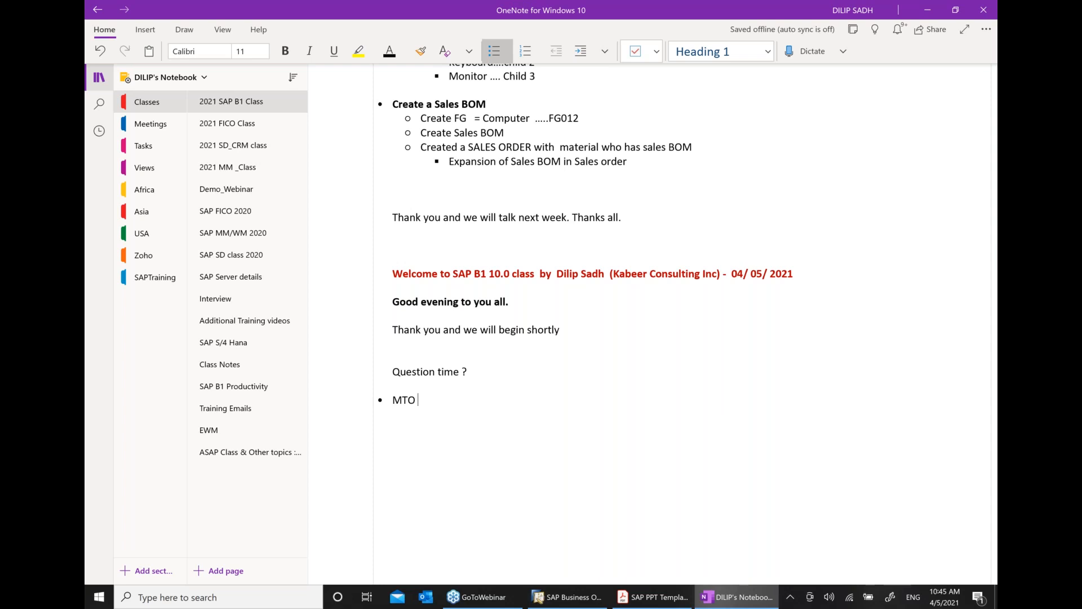
Add an MTS bullet below MTO in the class notes
key(Return)
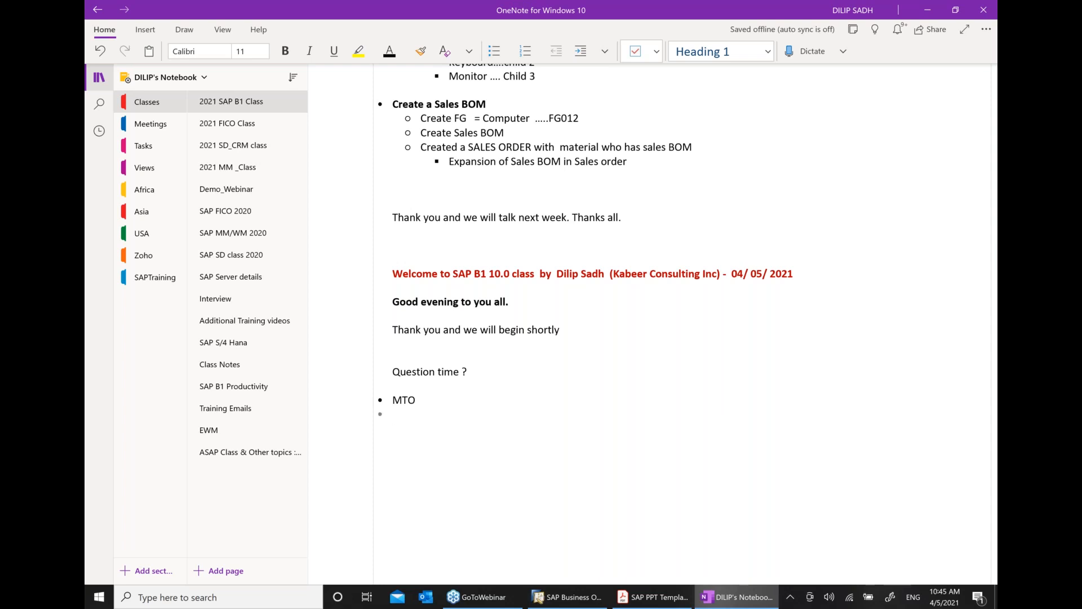
text(MTS)
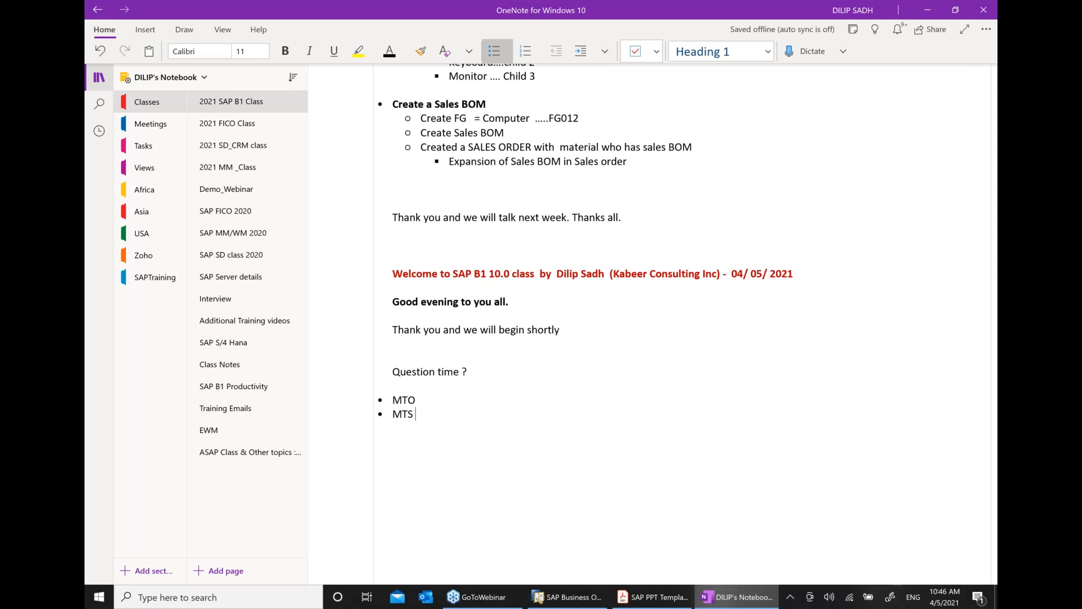
Show the Production Order header information slide in the SAP PPT Template PDF, and open a blank production order in SAP Business One
click(640, 598)
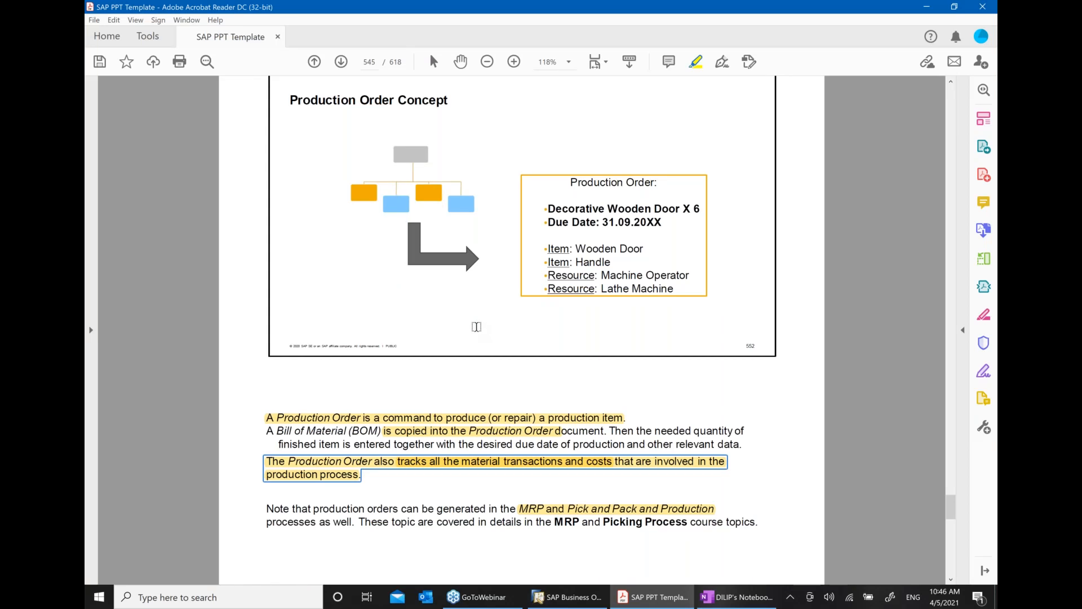
click(341, 62)
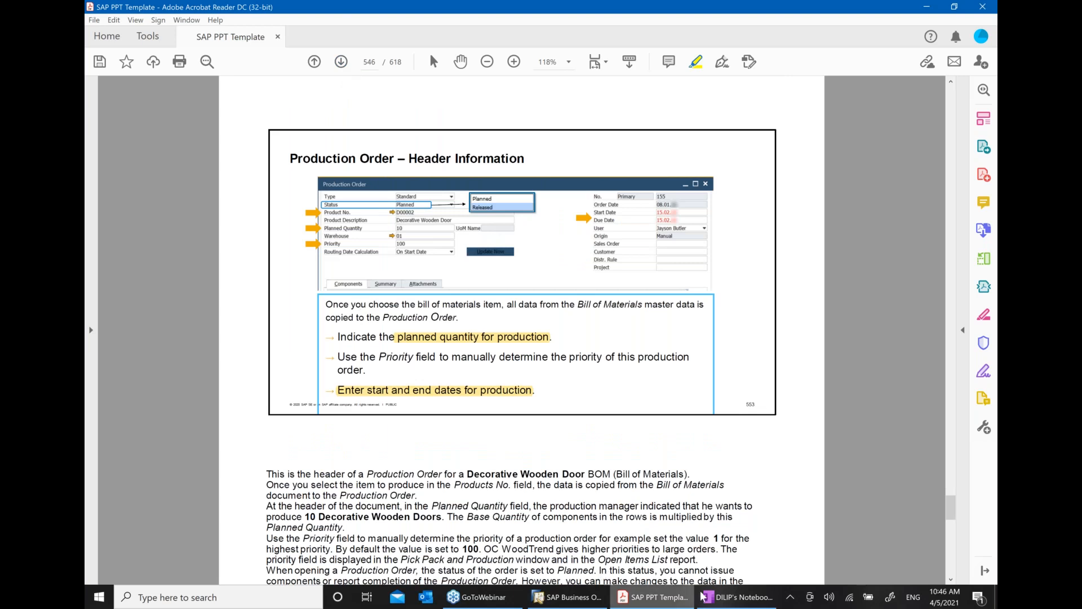
click(566, 597)
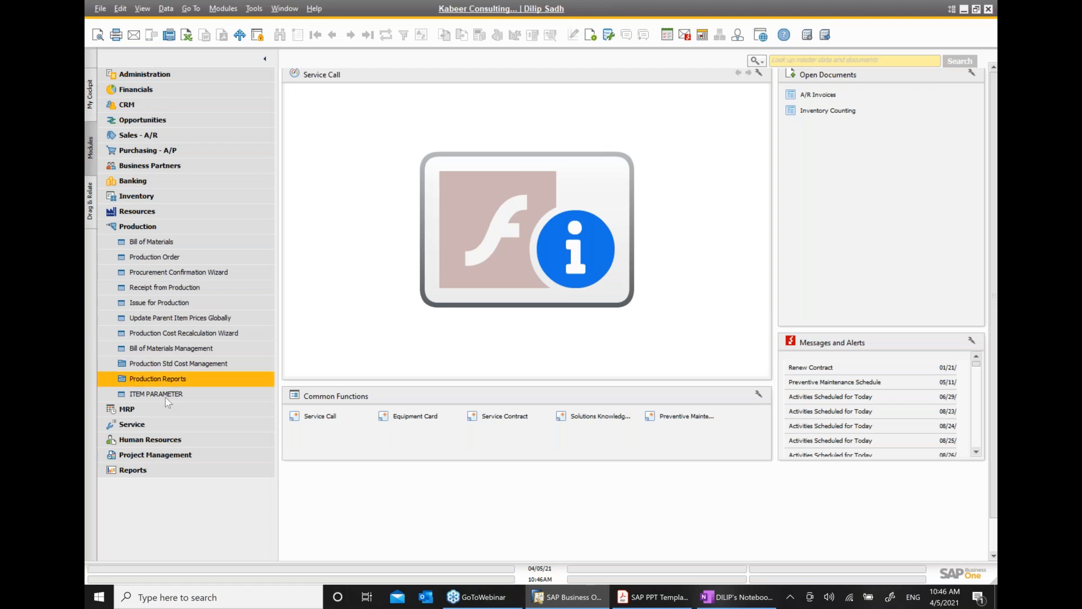
click(166, 258)
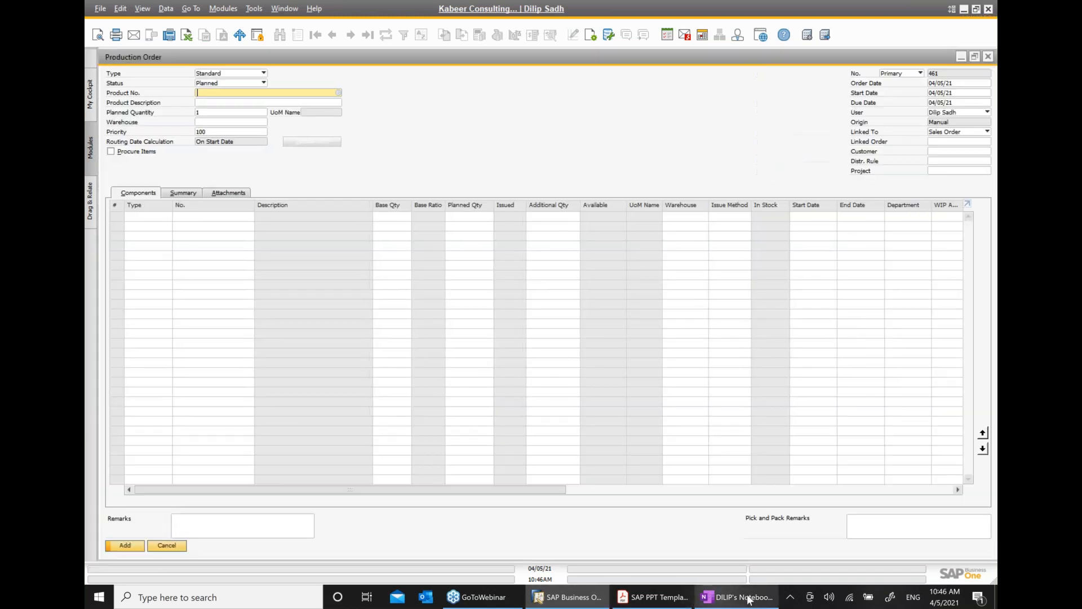
Switch to the OneNote class notes and look up the FG011 Wooden Cabinet entries under the complex / routed BOM topic
click(744, 595)
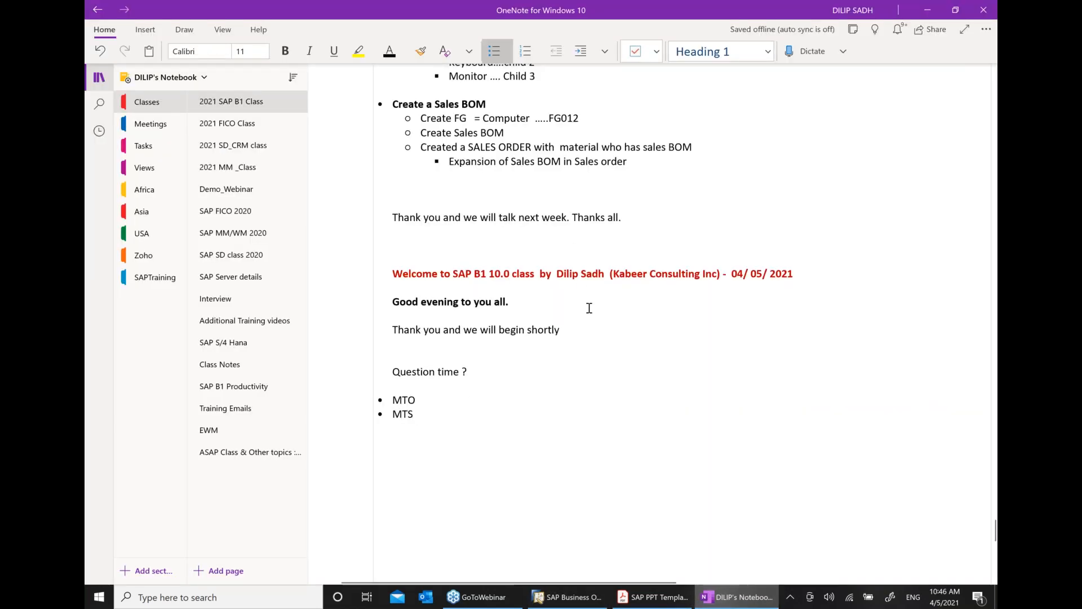
scroll(624, 386, up, 8)
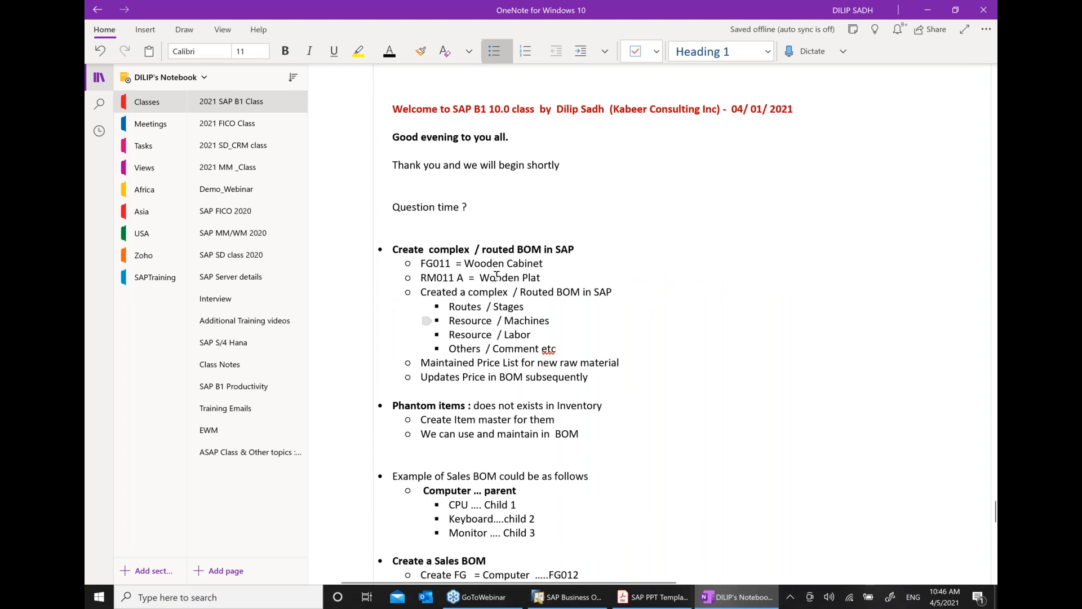
drag(424, 264, 604, 389)
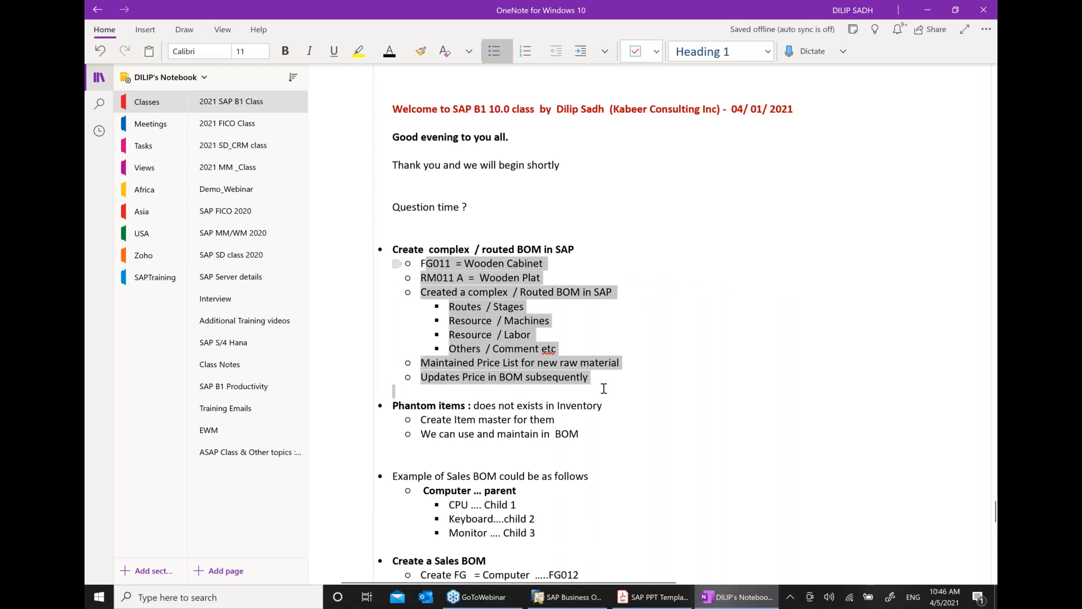
Switch to SAP Business One, close the blank production order and display the bill of materials for product FG011
click(586, 604)
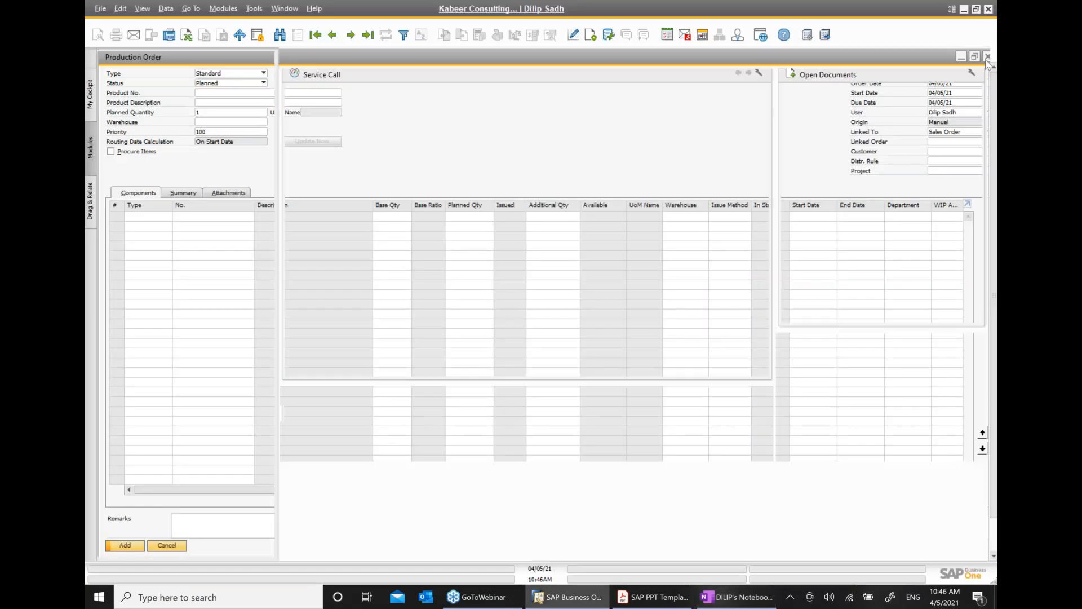
click(988, 56)
click(176, 242)
text(FG011)
key(Return)
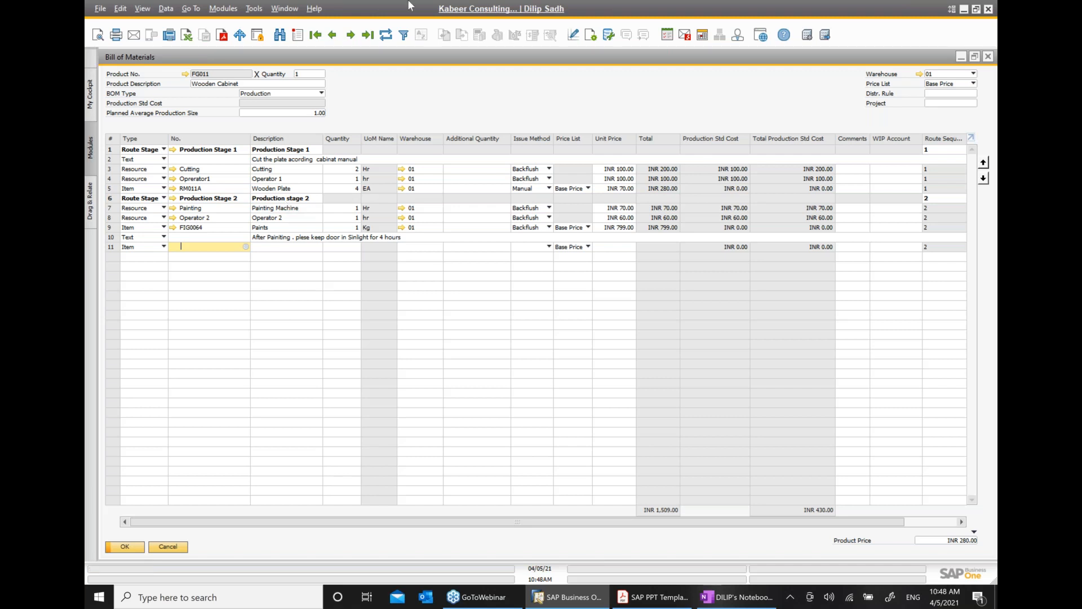
Close the bill of materials and start a new production order for product FG011, Wooden Cabinet
mouse_move(479, 596)
click(988, 56)
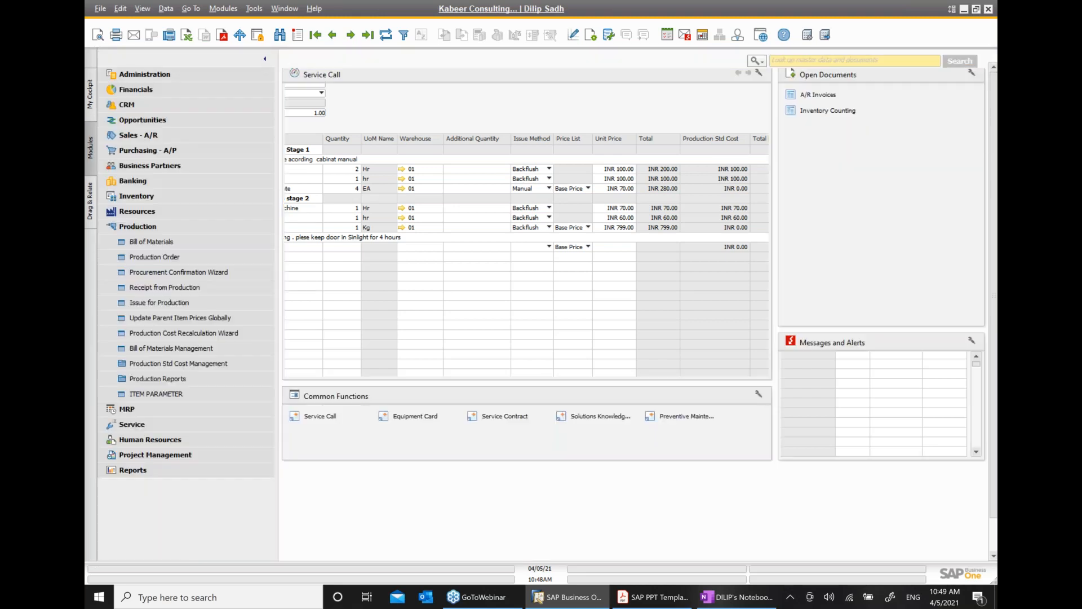
click(155, 257)
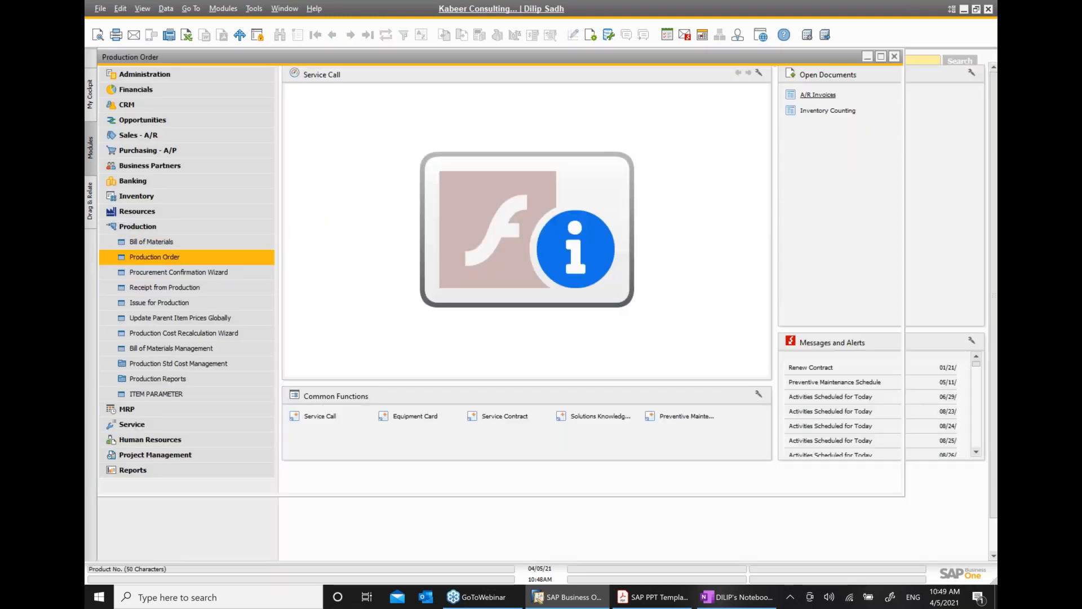
text(FG)
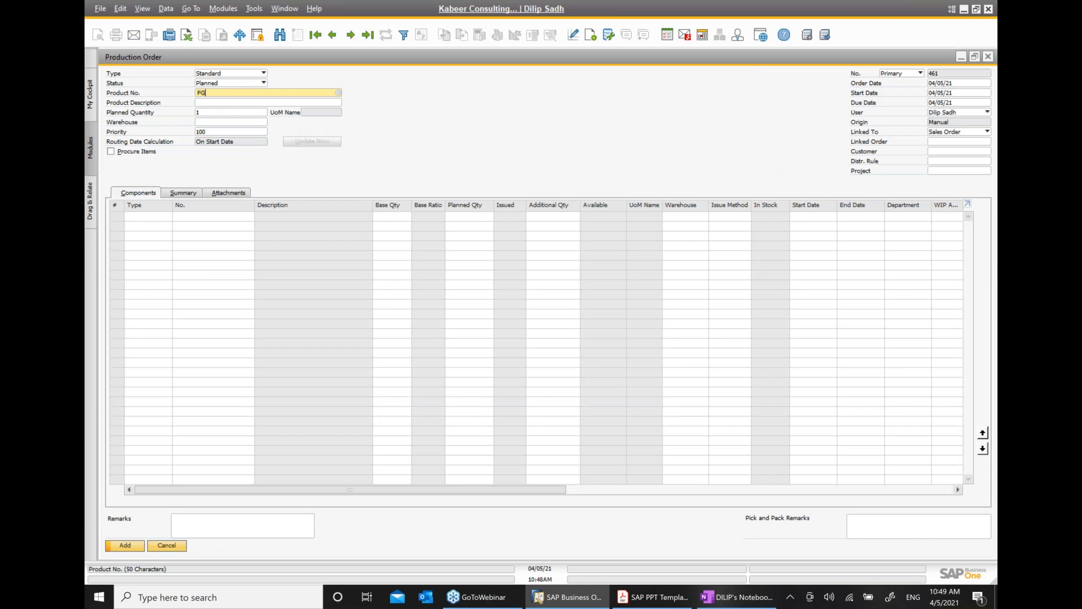
text(011)
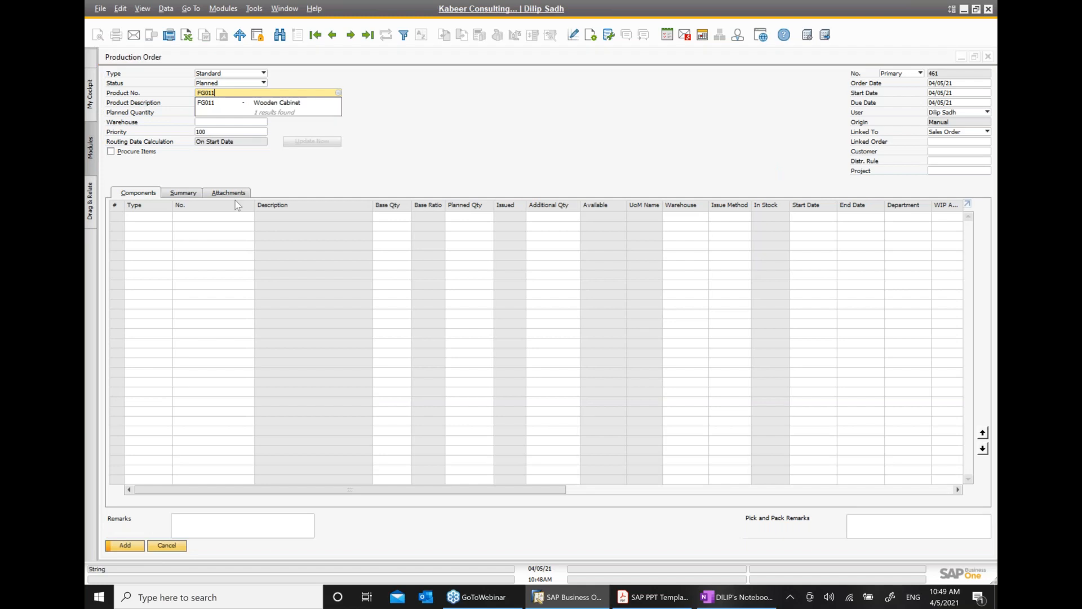
click(289, 104)
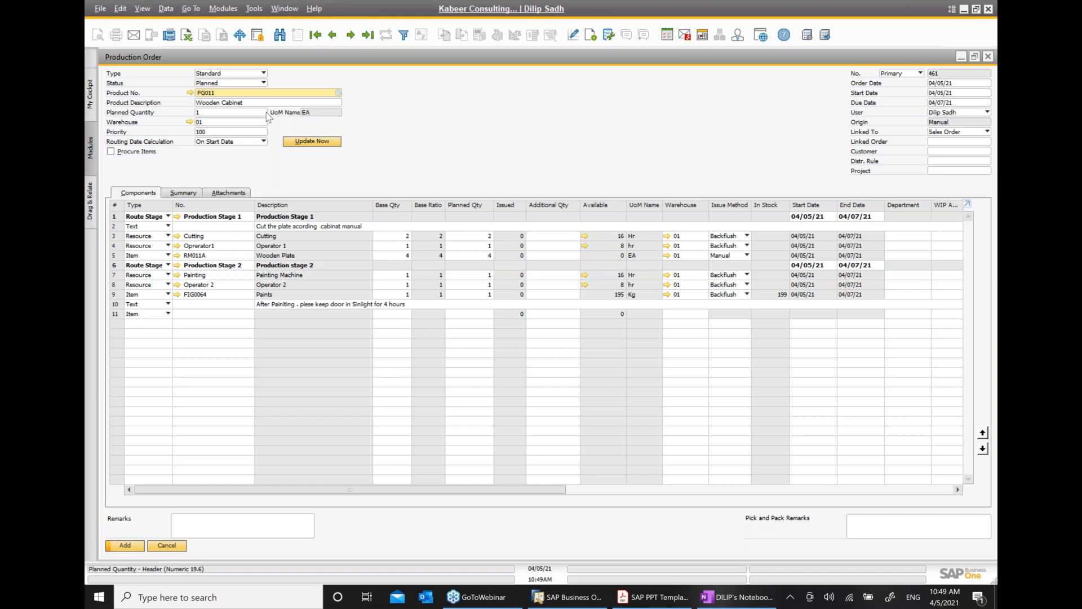
Switch to the OneNote class notes and add the bullet "Creating Production order manually" a few lines below MTS
click(738, 596)
scroll(644, 410, down, 11)
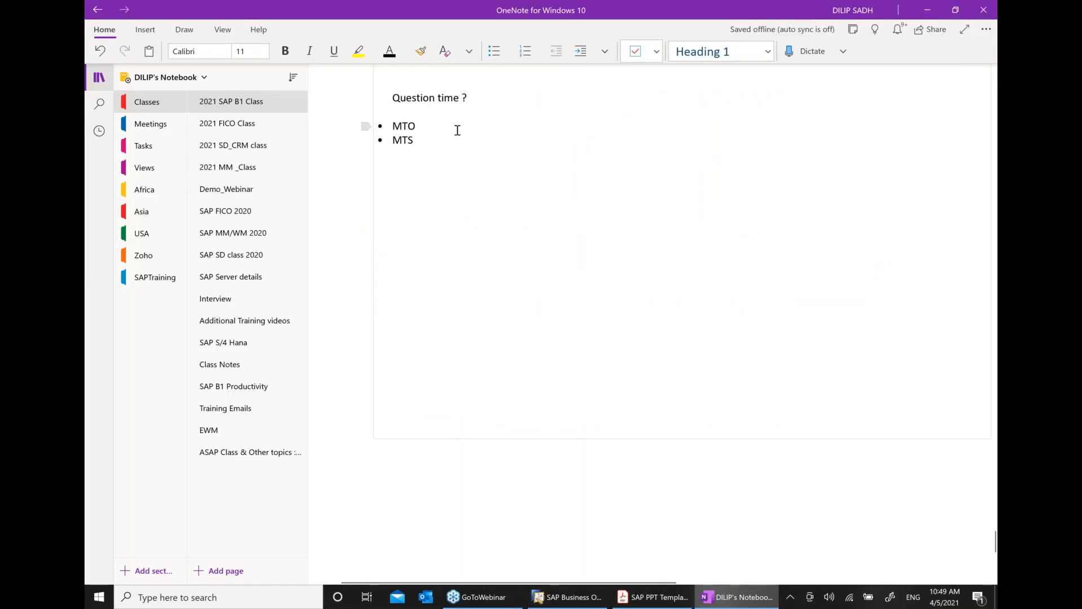
key(Return)
key(Return)
key(Return)
key(ctrl+period)
text(CREAT)
key(BackSpace)
key(BackSpace)
key(BackSpace)
key(BackSpace)
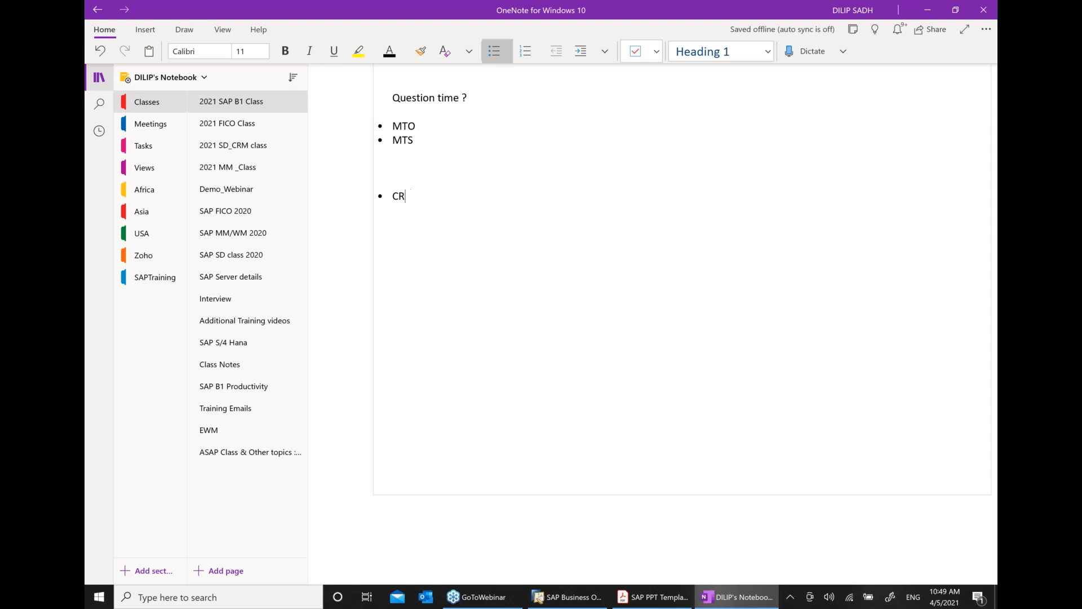
text(reating Production order)
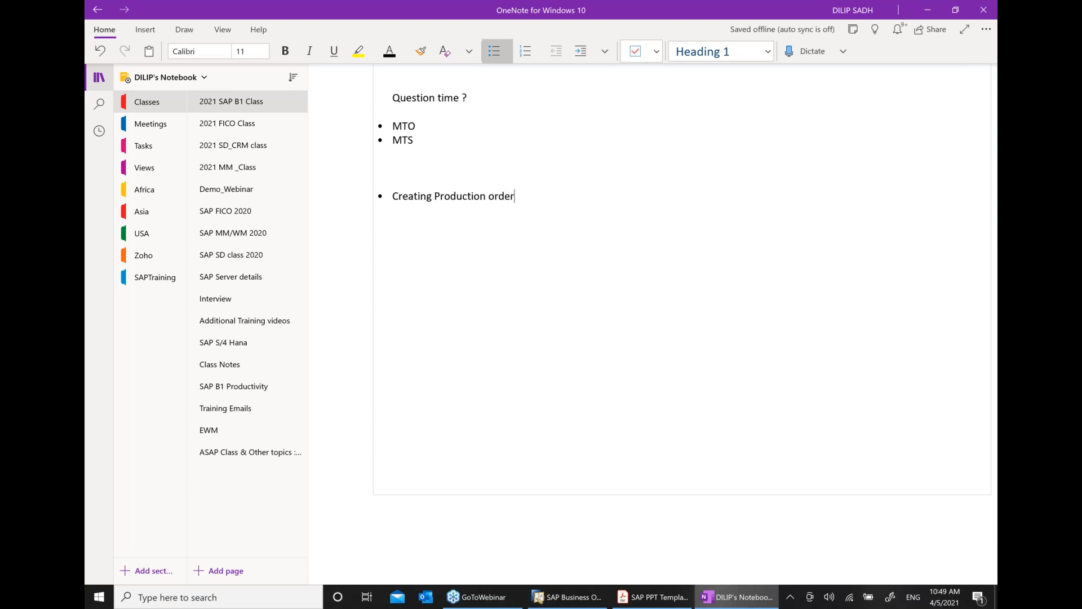
text( manually)
key(Return)
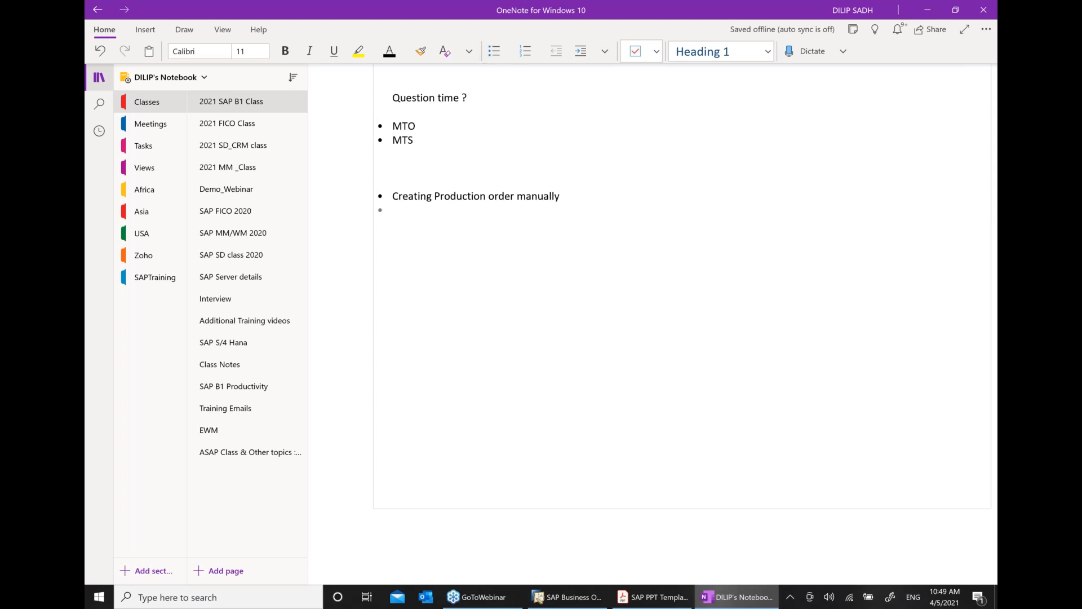
Add the sub-bullets "Verified BOM" and "Enter Production order" under the manual production order bullet
click(581, 51)
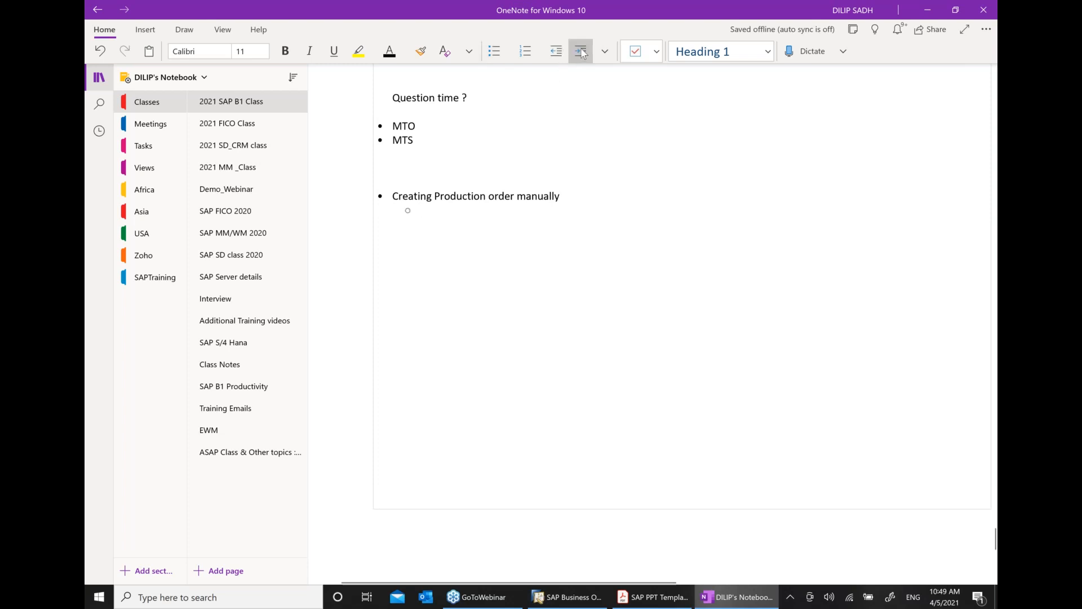
text(verified)
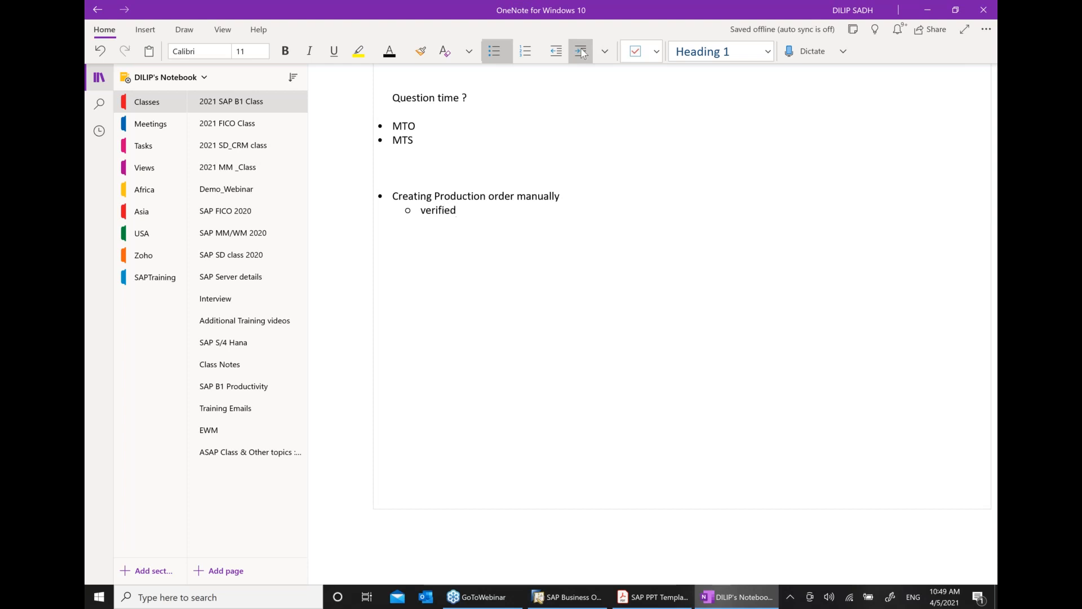
text( BOM)
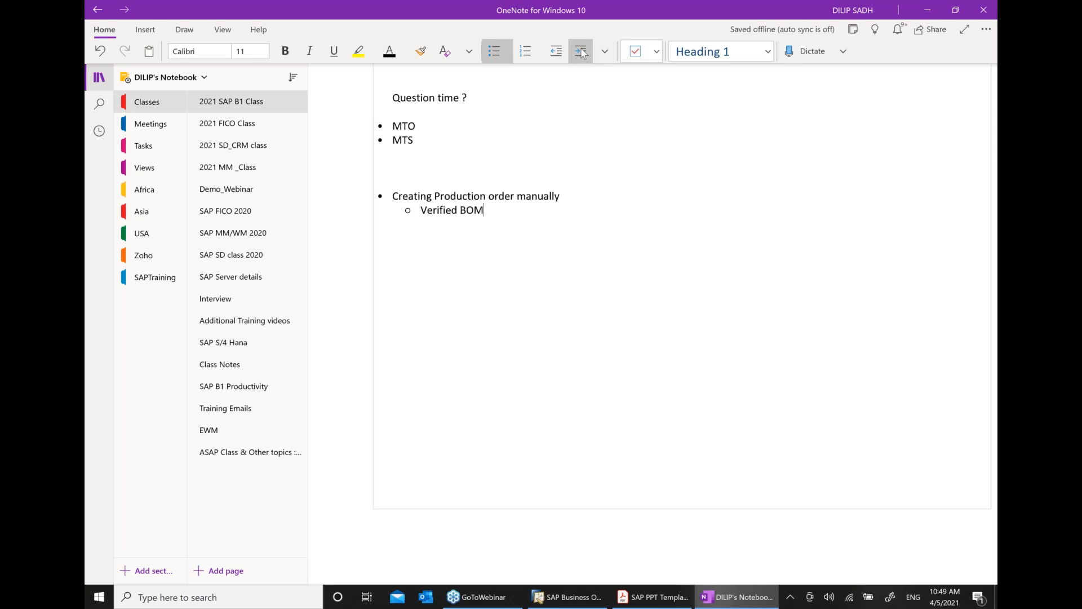
key(Return)
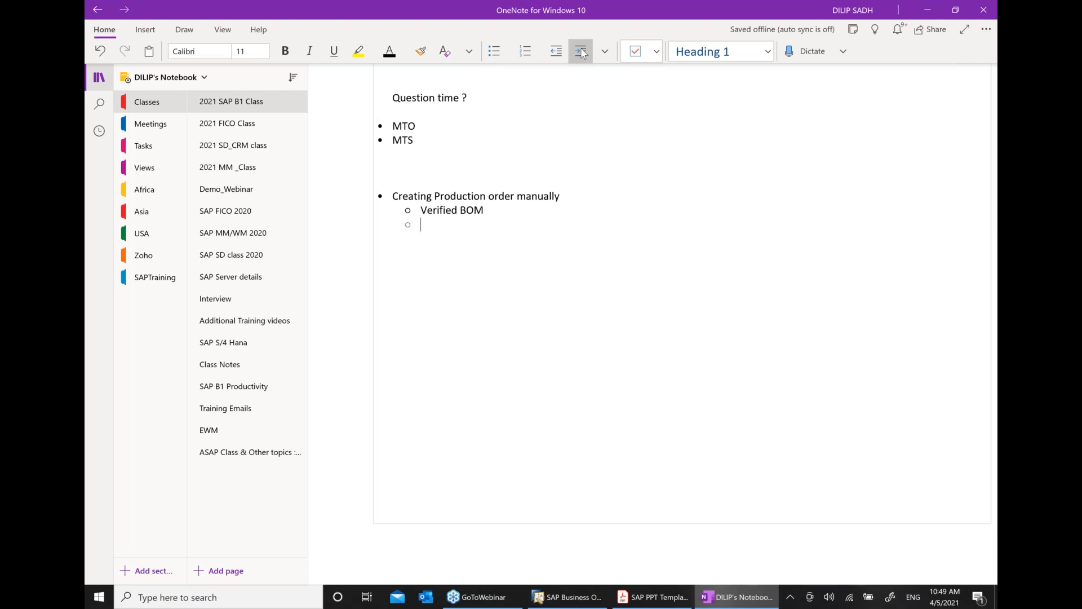
text(Enter p)
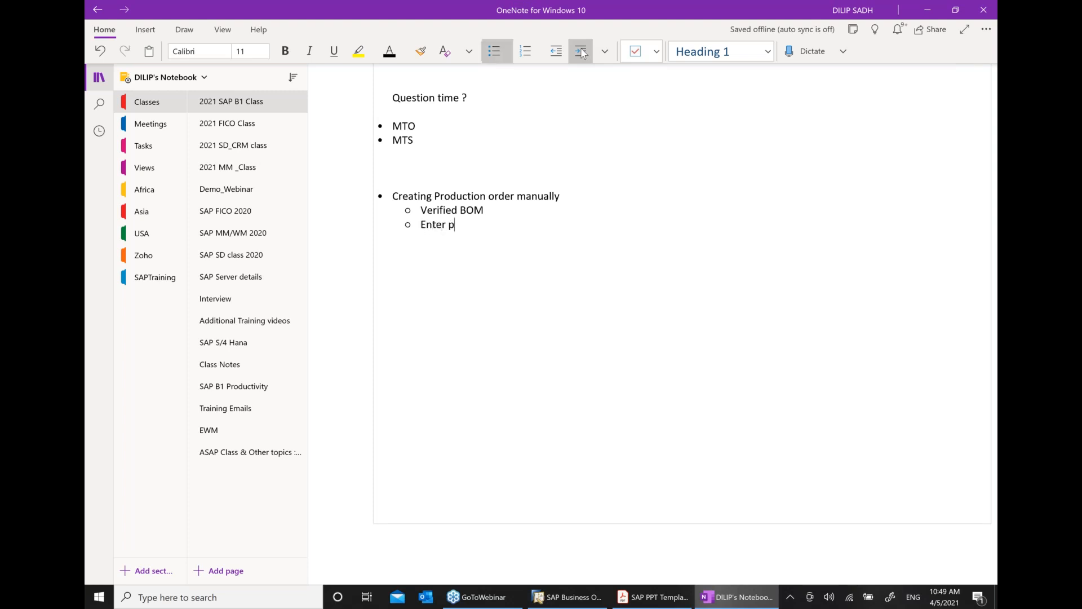
key(BackSpace)
text(Production order)
Switch to SAP Business One, keep the FG011 production order's status as Planned, and add the order
click(566, 597)
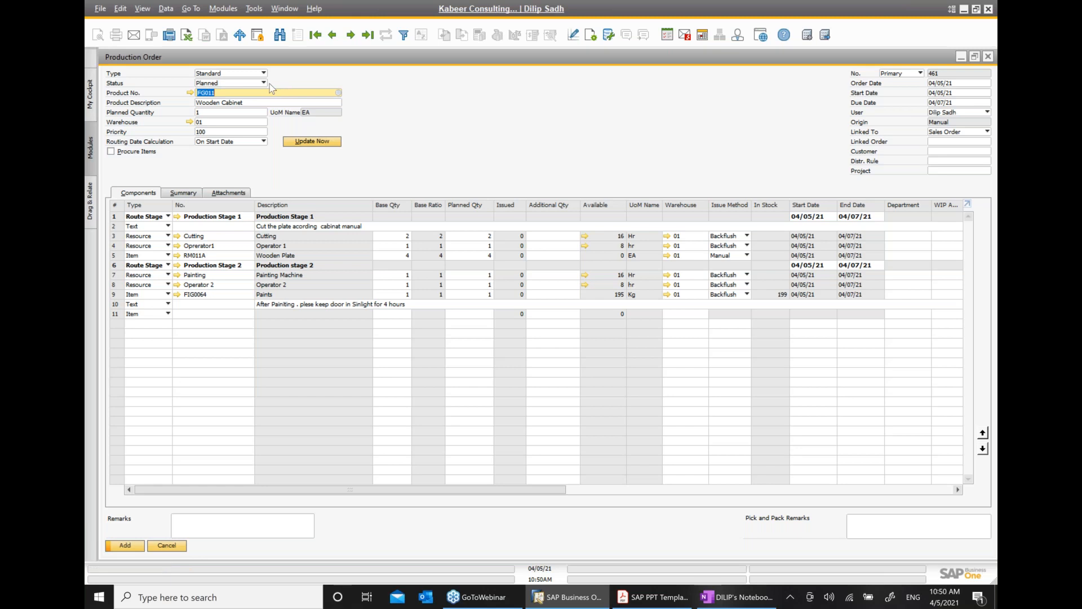
click(263, 83)
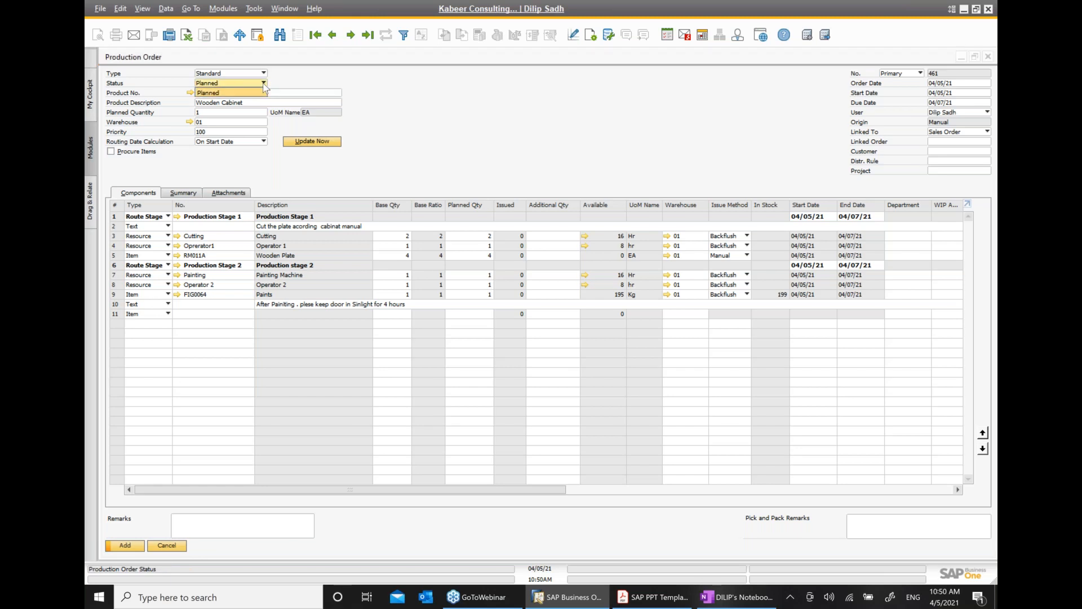
click(213, 93)
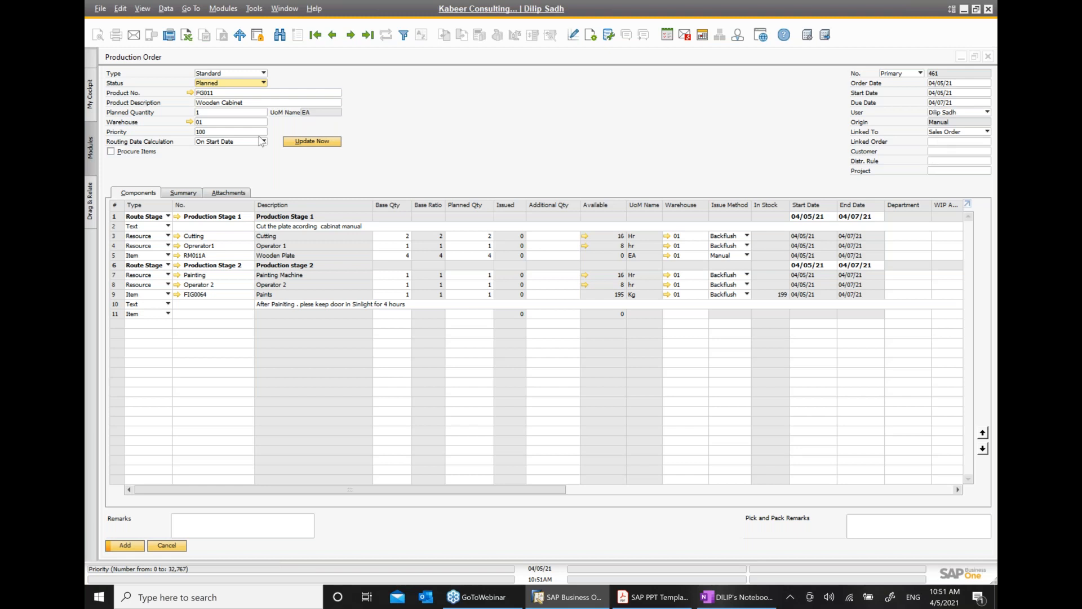
click(126, 545)
click(137, 551)
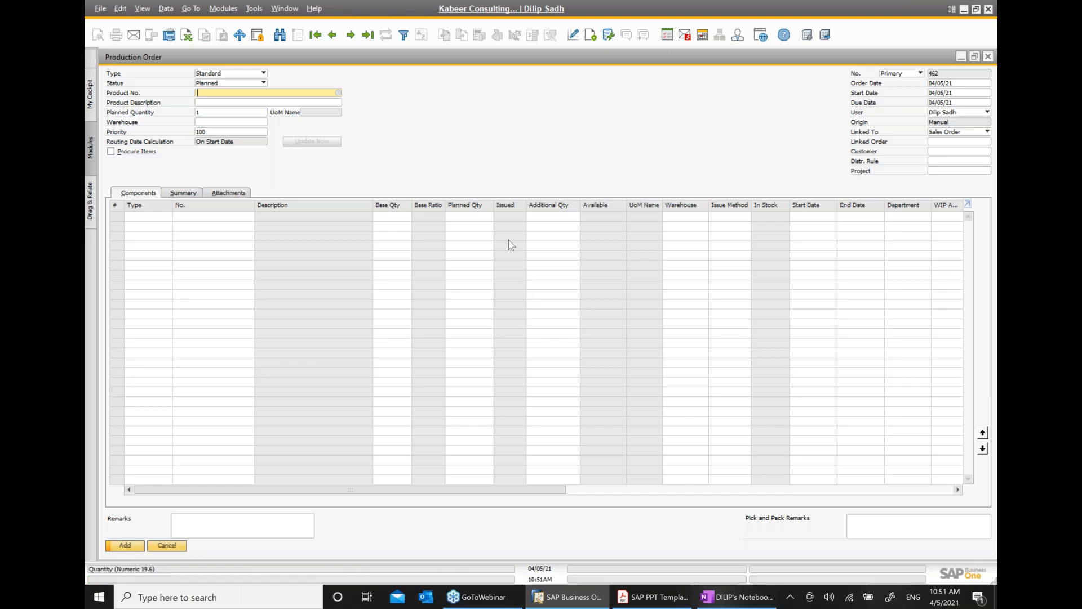
Bring up the production order just added and append its order number to the "Enter Production order" line in OneNote
click(332, 35)
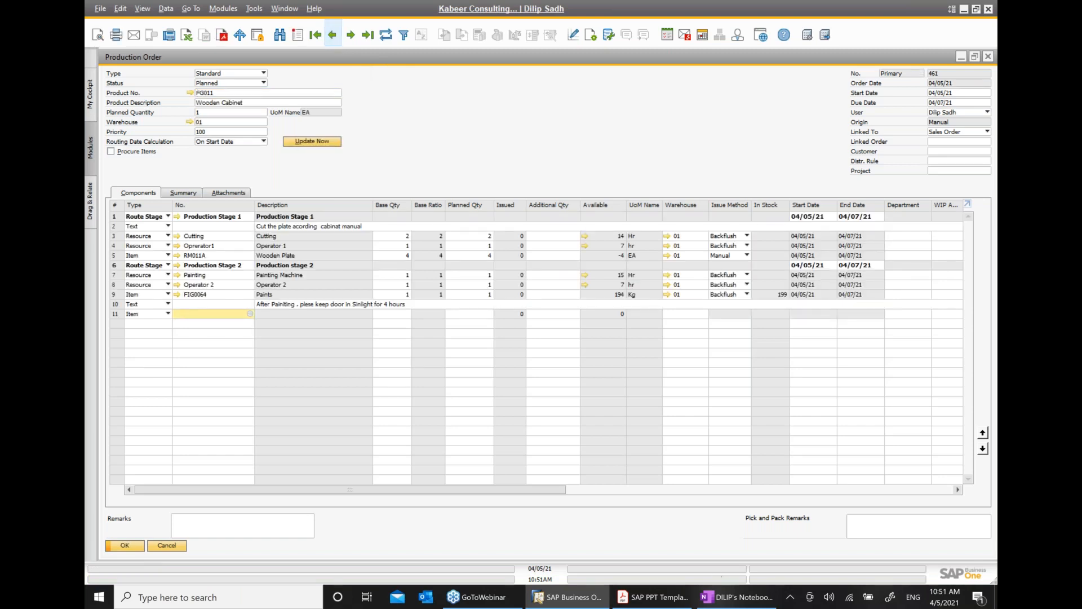
click(738, 597)
text(... 461)
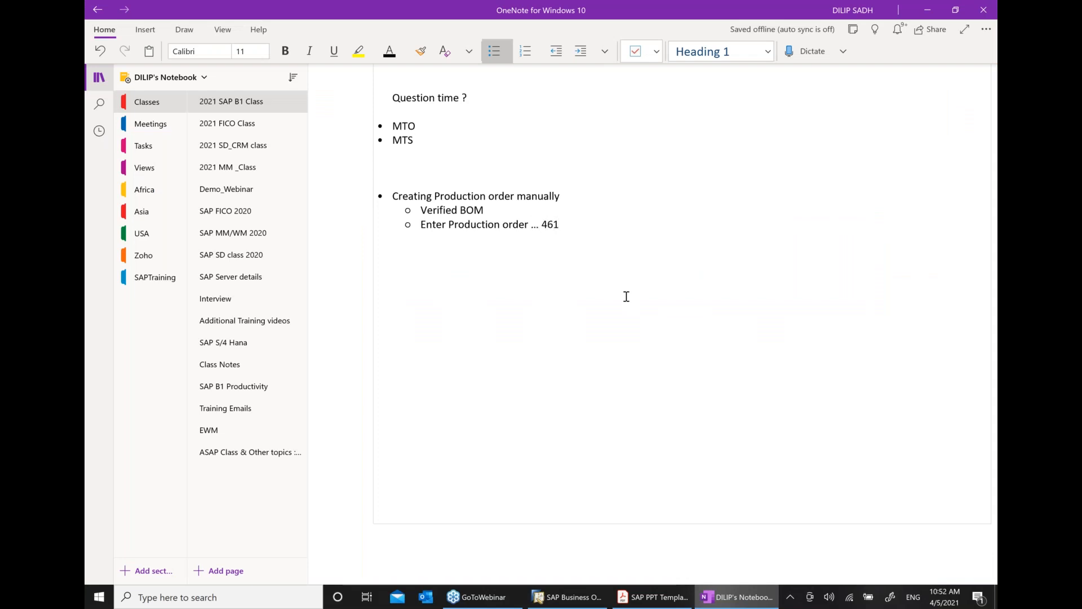
Switch to SAP Business One and examine the Cutting, Operator 1 and RM011A Wooden Plate component lines in the production order
click(571, 601)
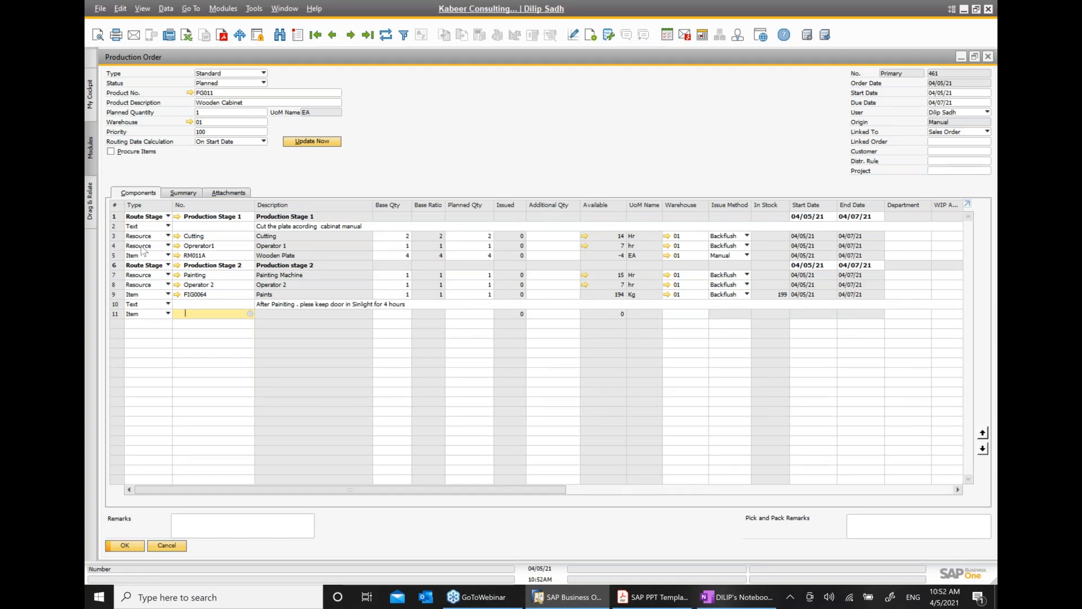
click(116, 236)
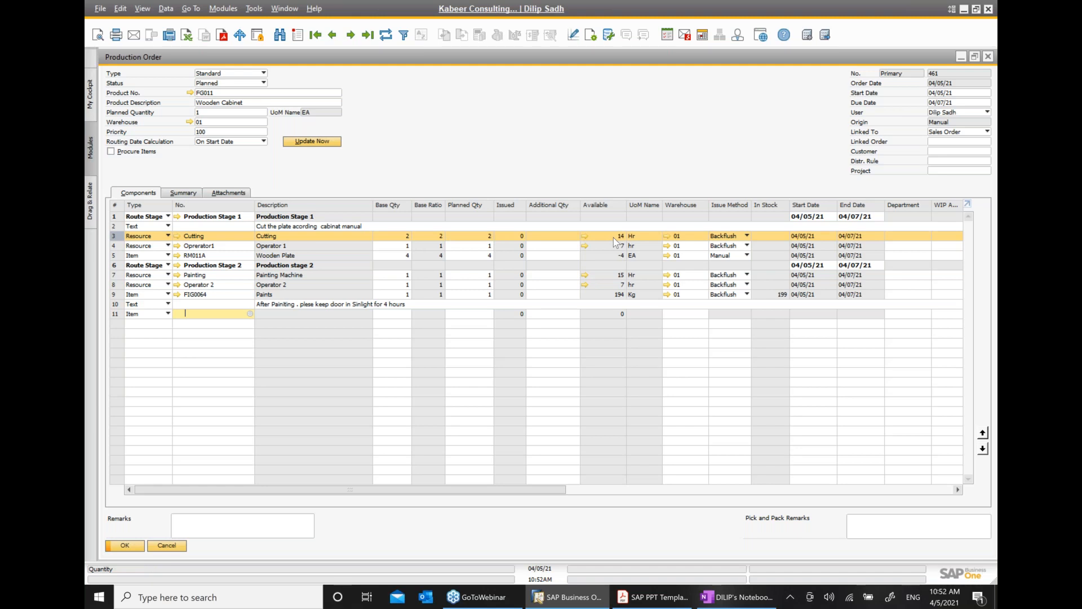
click(115, 246)
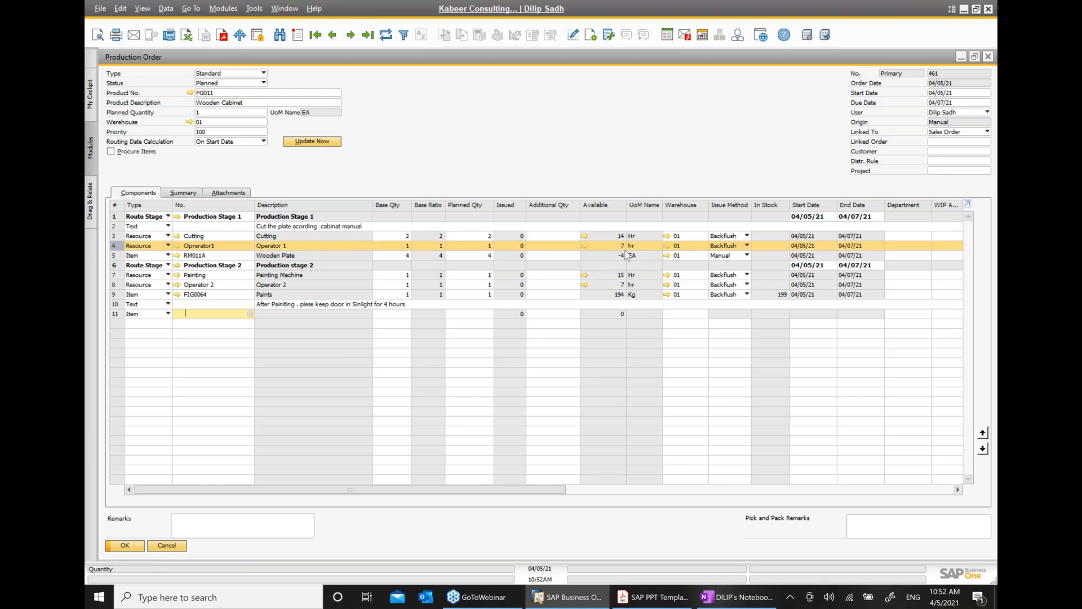
click(115, 257)
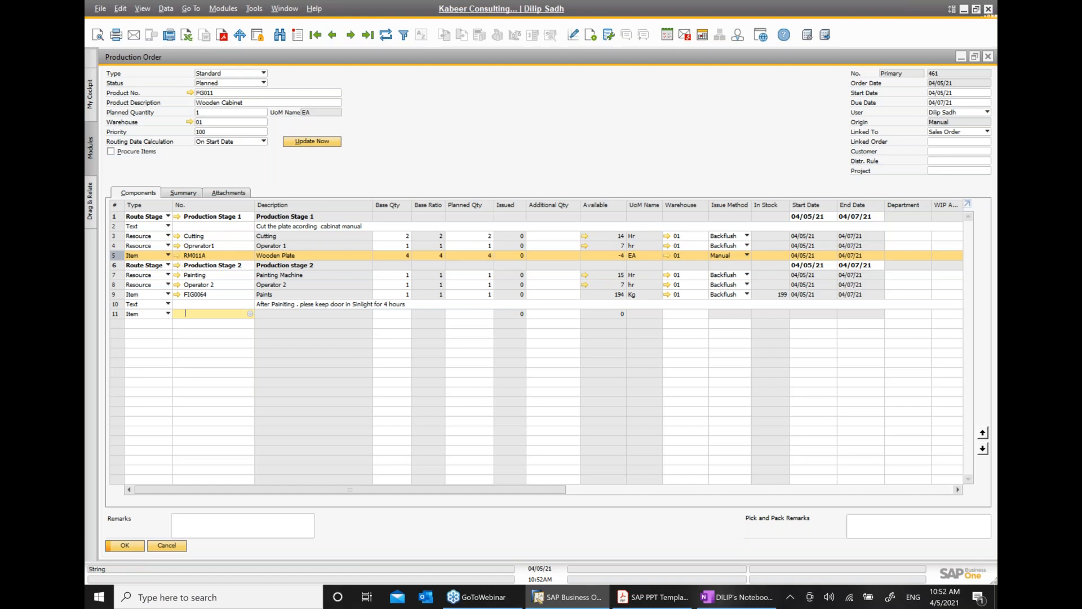
Open the item master data of the RM011A Wooden Plate component and examine its inventory data per warehouse
click(177, 256)
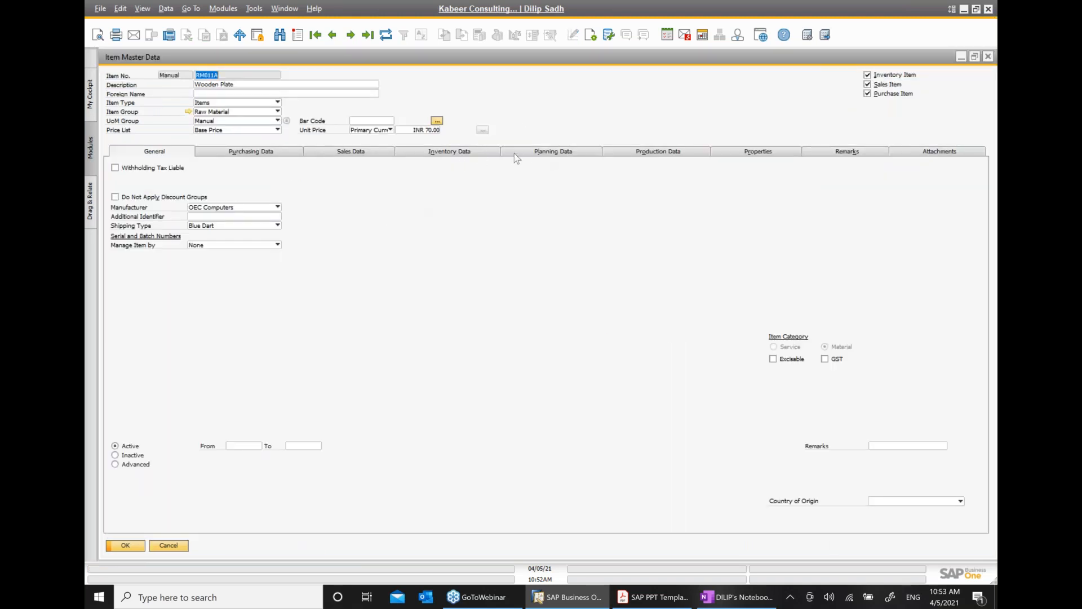
click(478, 151)
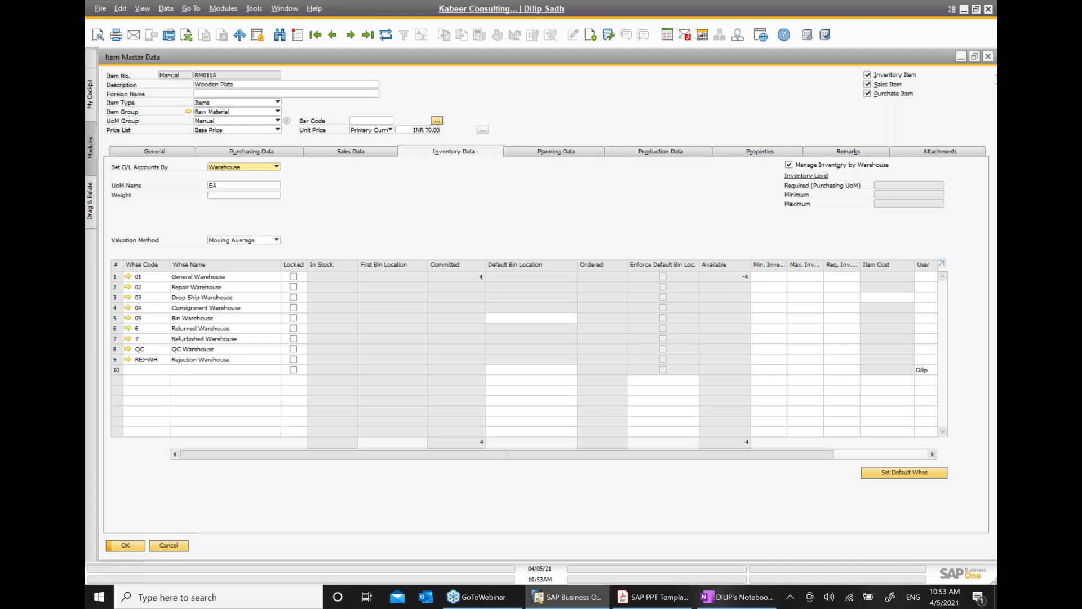
click(987, 58)
click(441, 257)
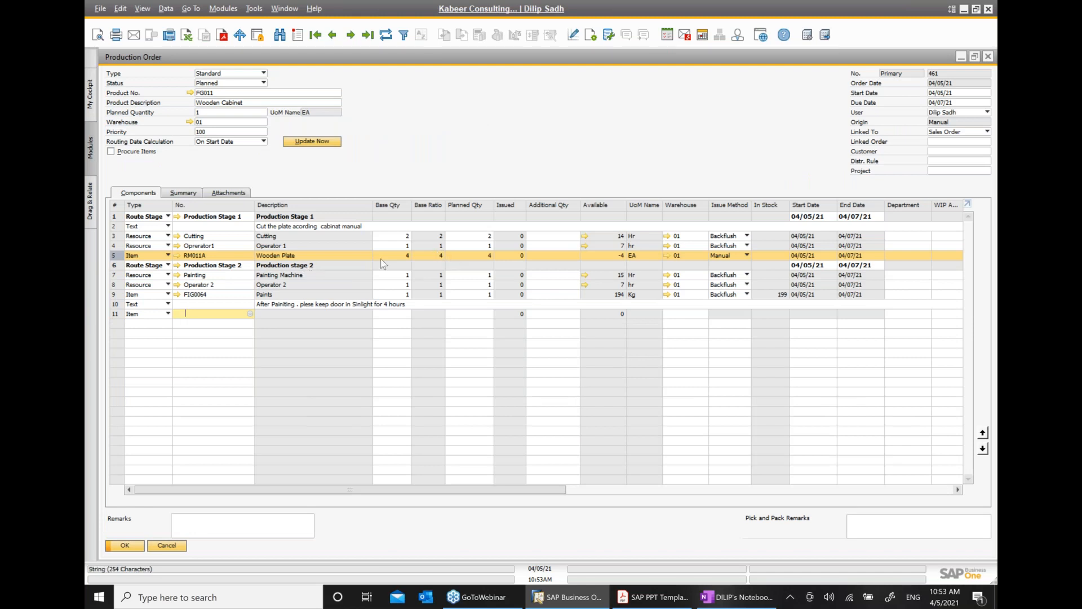
click(179, 256)
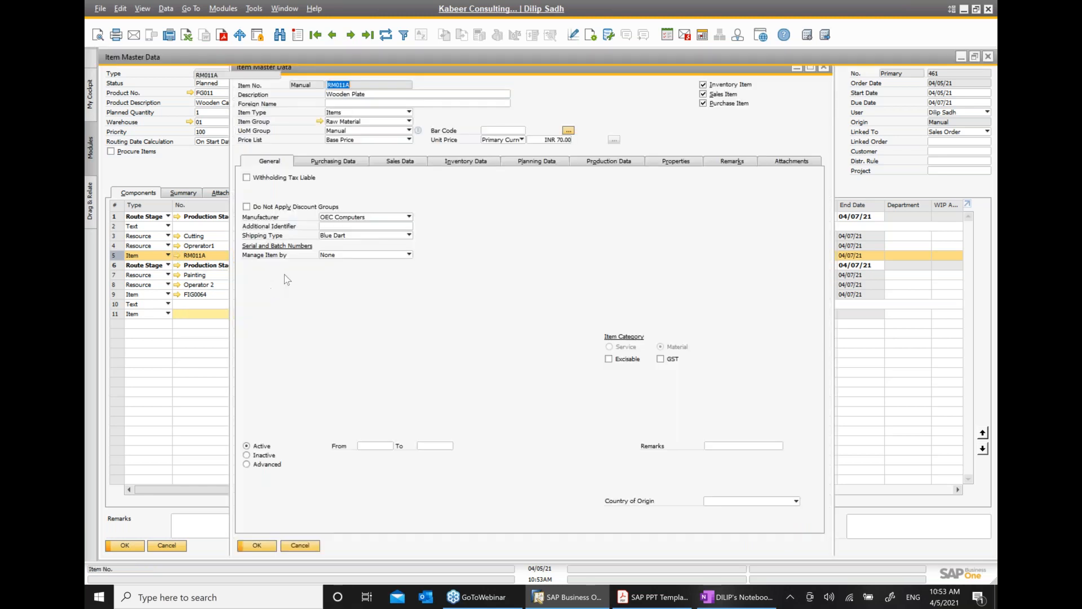
click(457, 154)
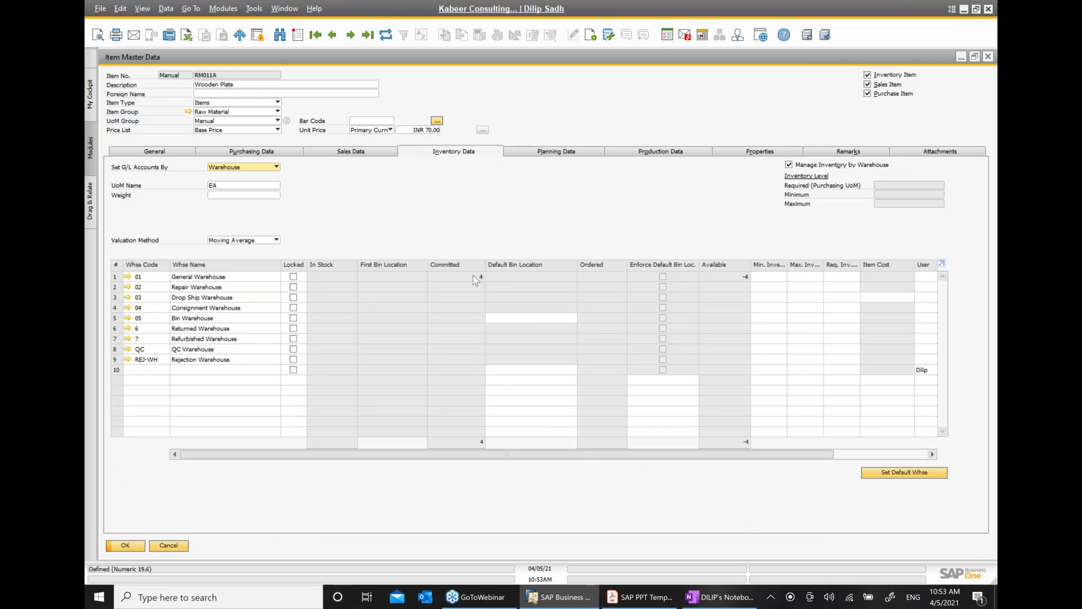
Switch to OneNote and add the sub-bullet "Commitment of RM to production order" under "Enter Production order", correcting the spelling of "Commitment"
click(722, 596)
click(632, 222)
key(Return)
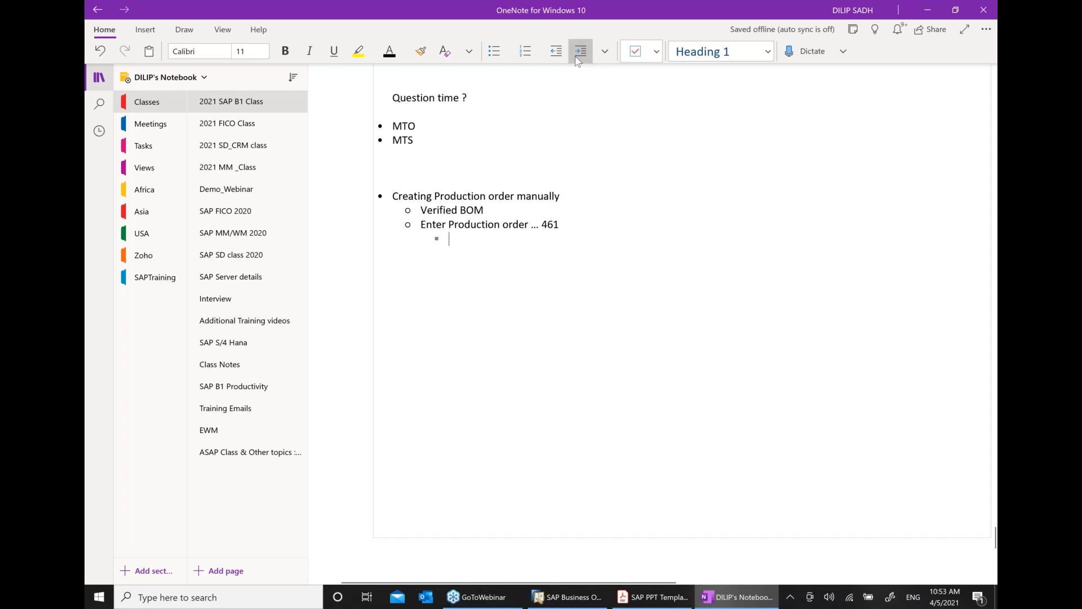
text(commit)
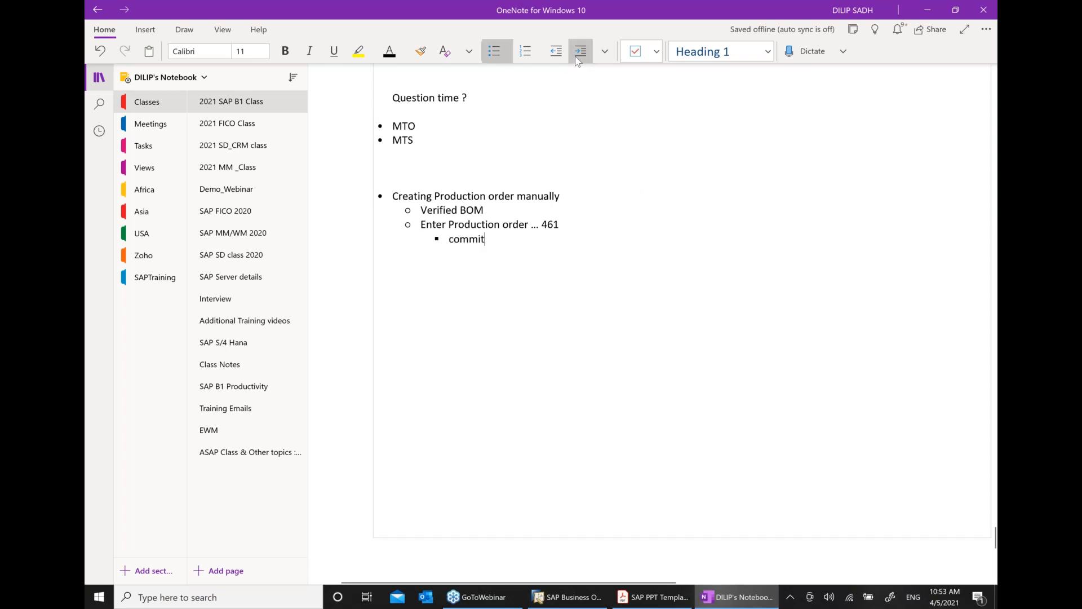
text(menet of)
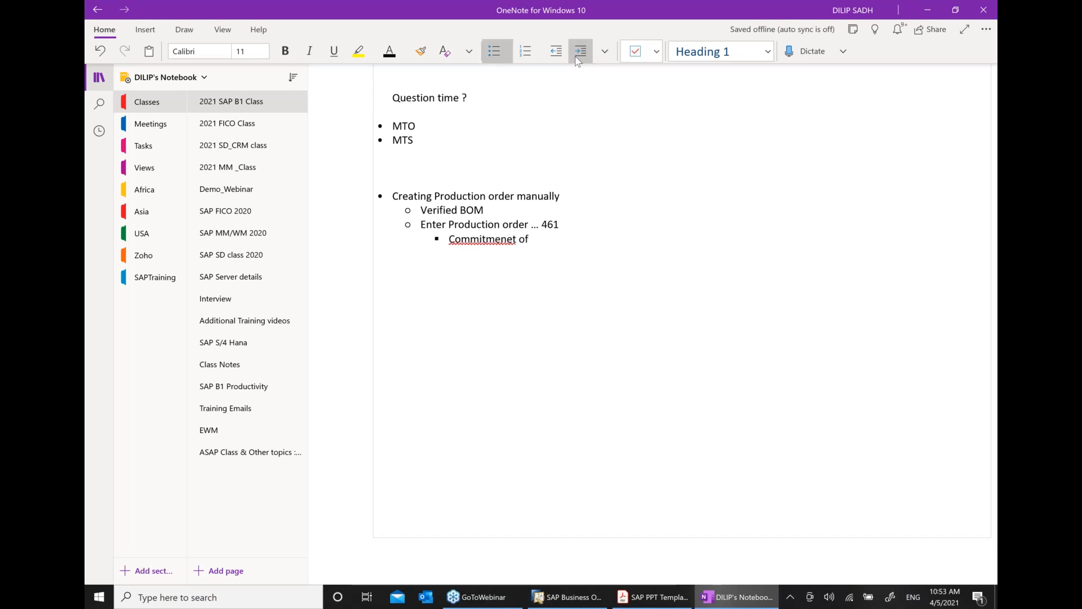
text( RM to production order)
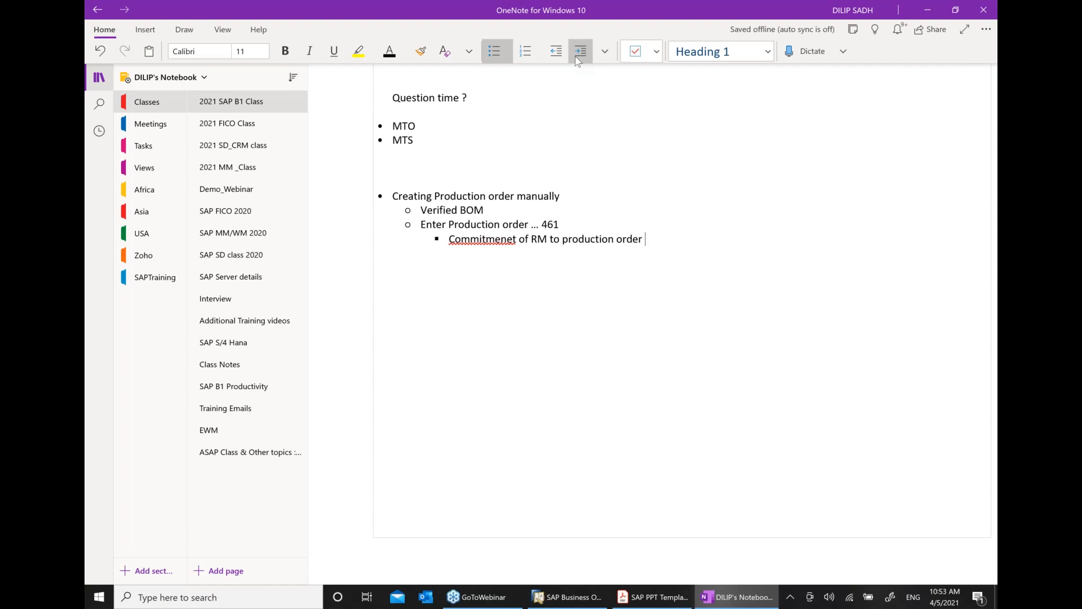
right_click(480, 242)
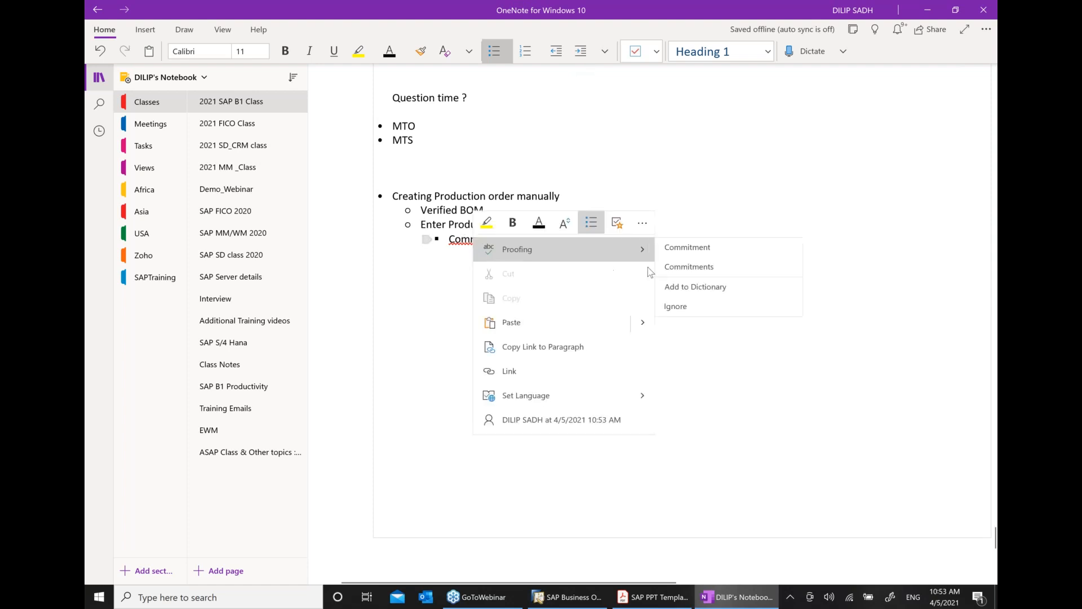
click(685, 249)
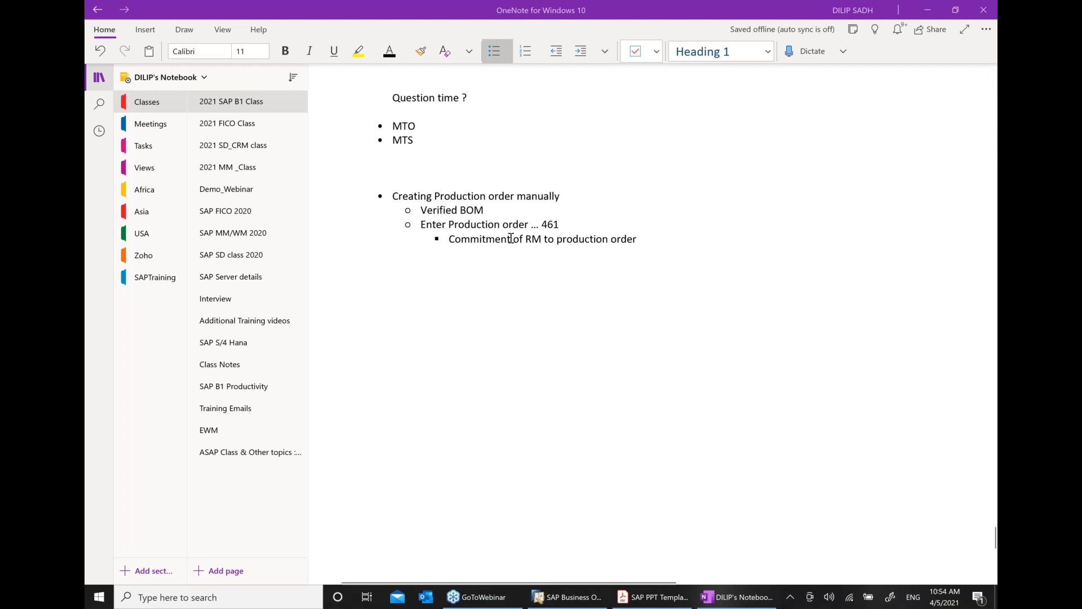
Switch to SAP Business One and recheck RM011A's committed and available quantities against the production order, then return to the OneNote notes
click(567, 597)
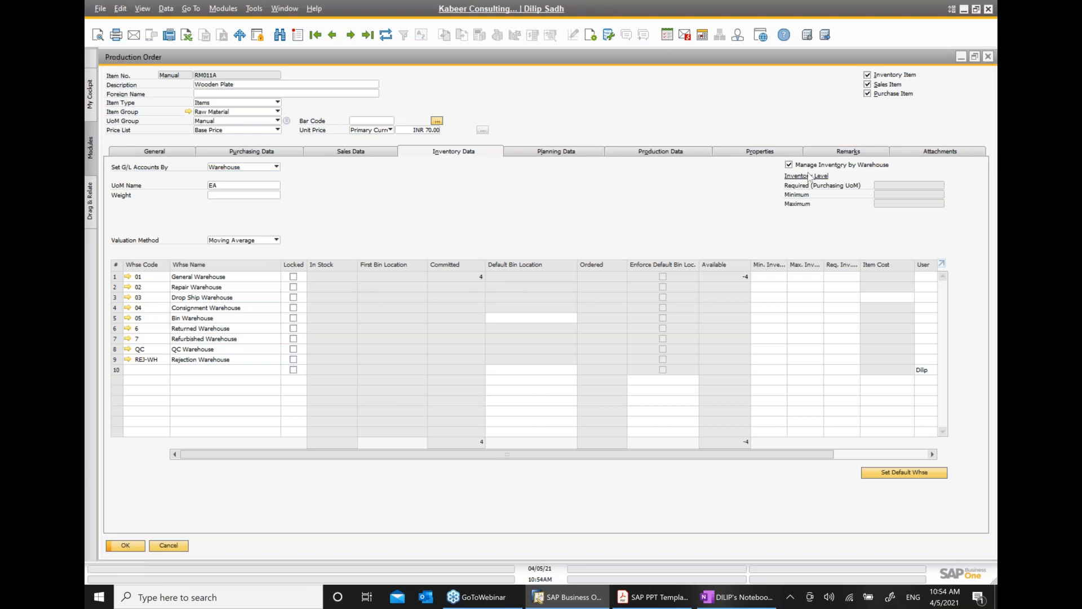
click(988, 57)
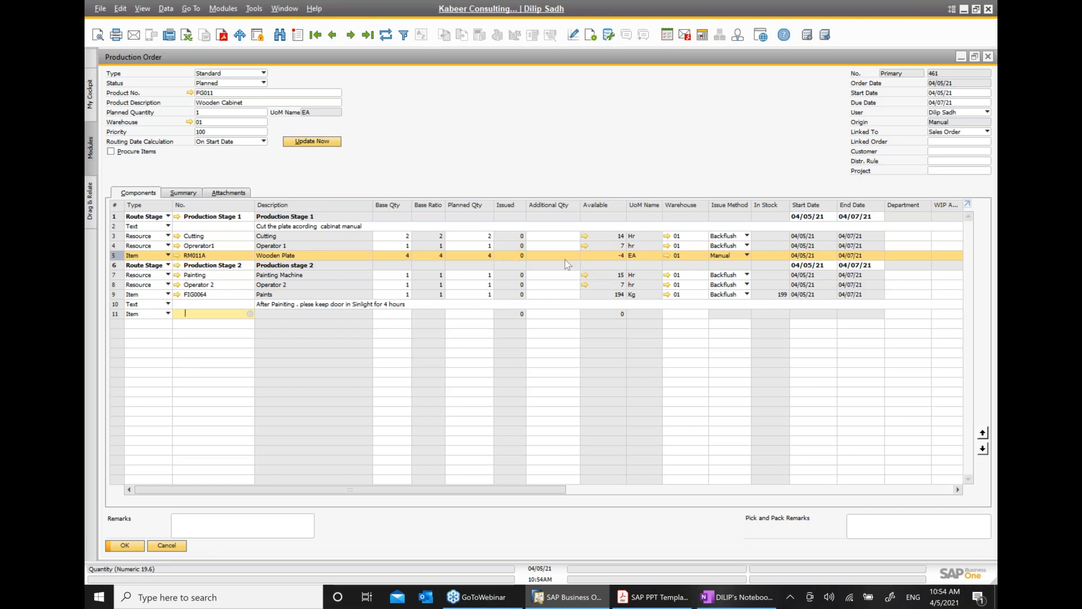
click(177, 256)
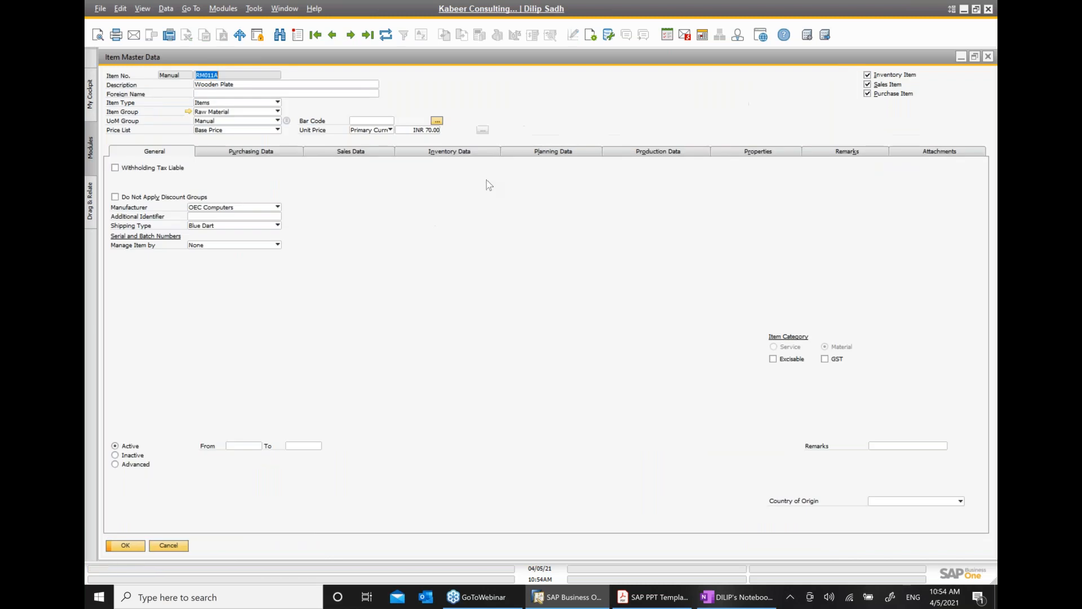
click(467, 151)
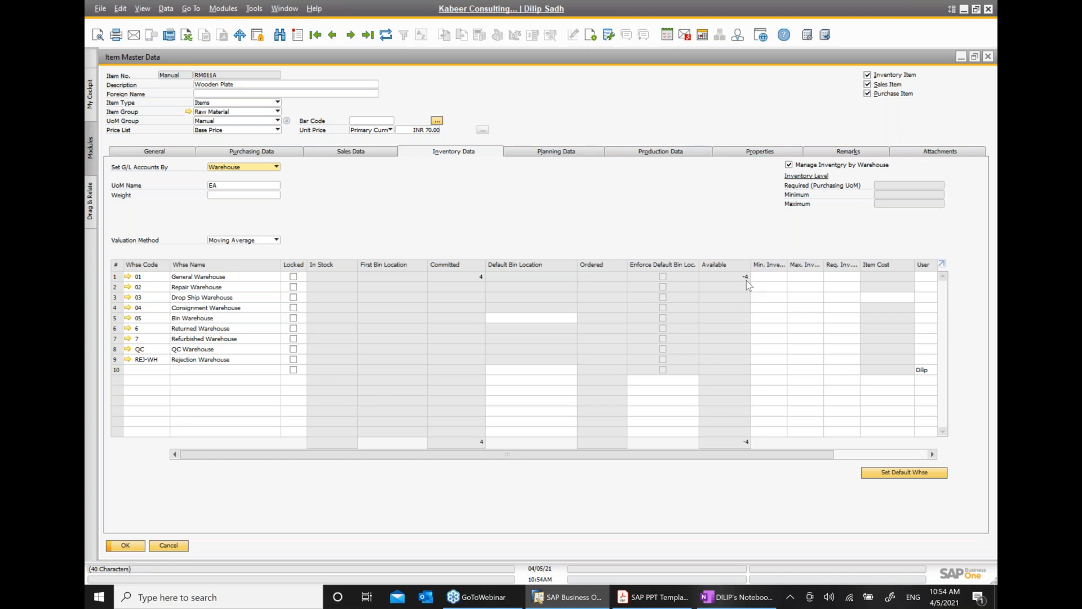
click(988, 57)
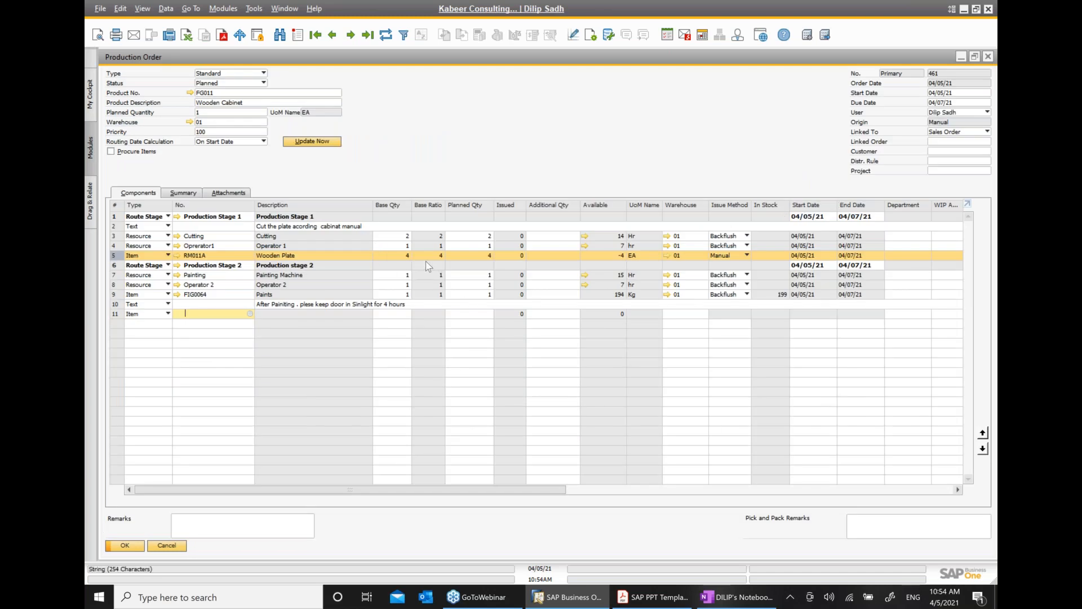
click(729, 600)
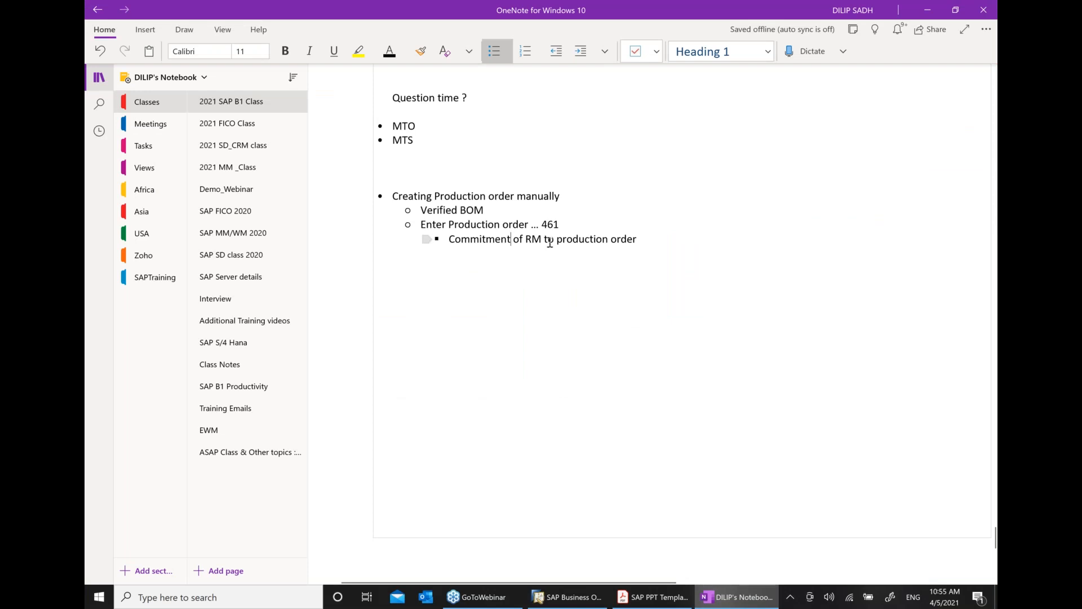
Switch to SAP Business One and examine the capacity data of the production order's Cutting resource
click(571, 599)
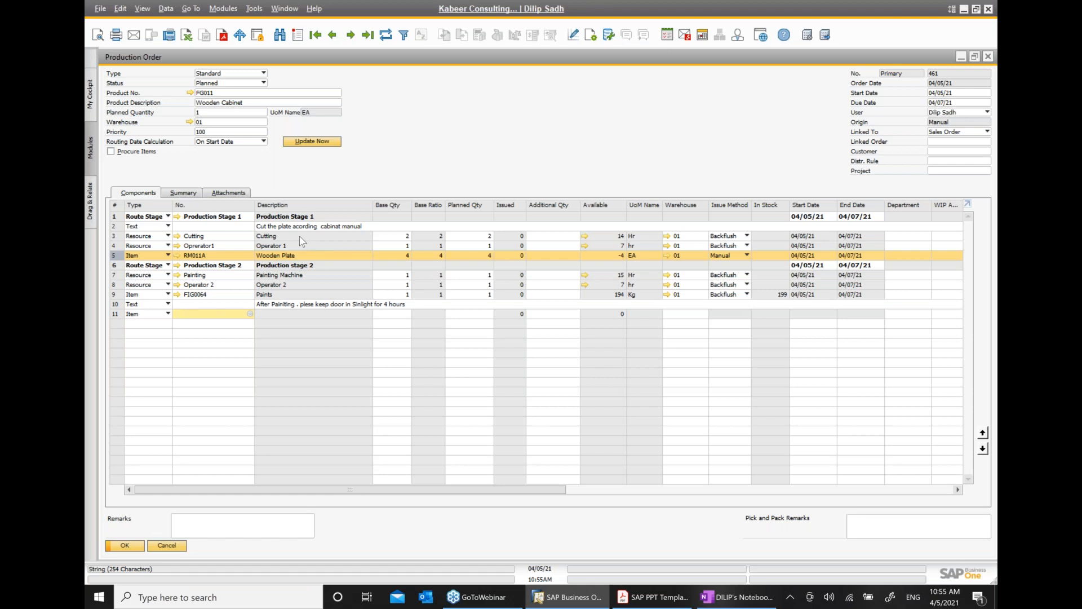
click(115, 236)
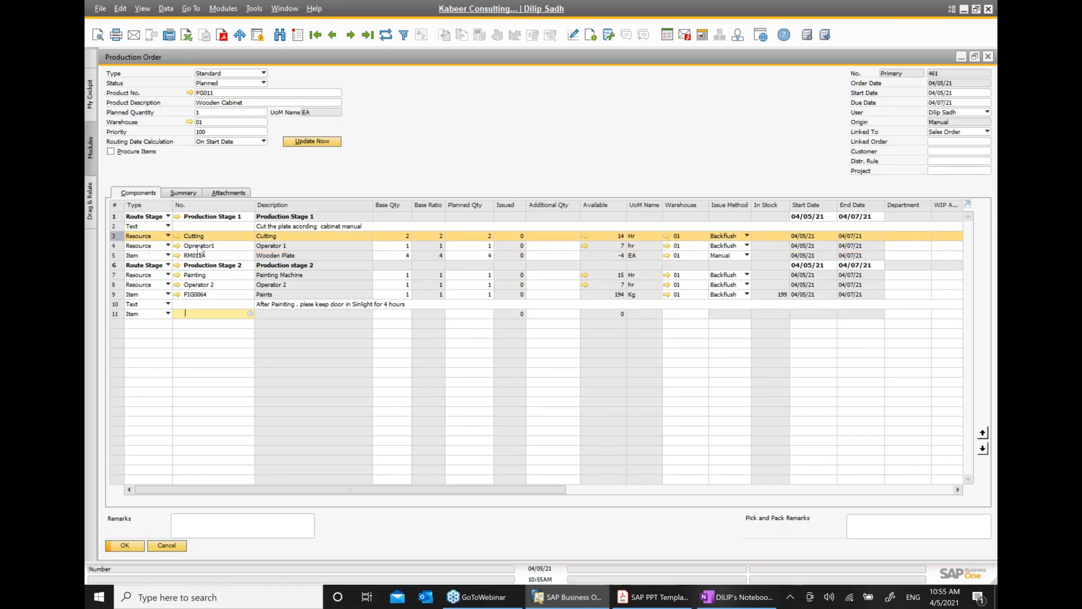
click(177, 237)
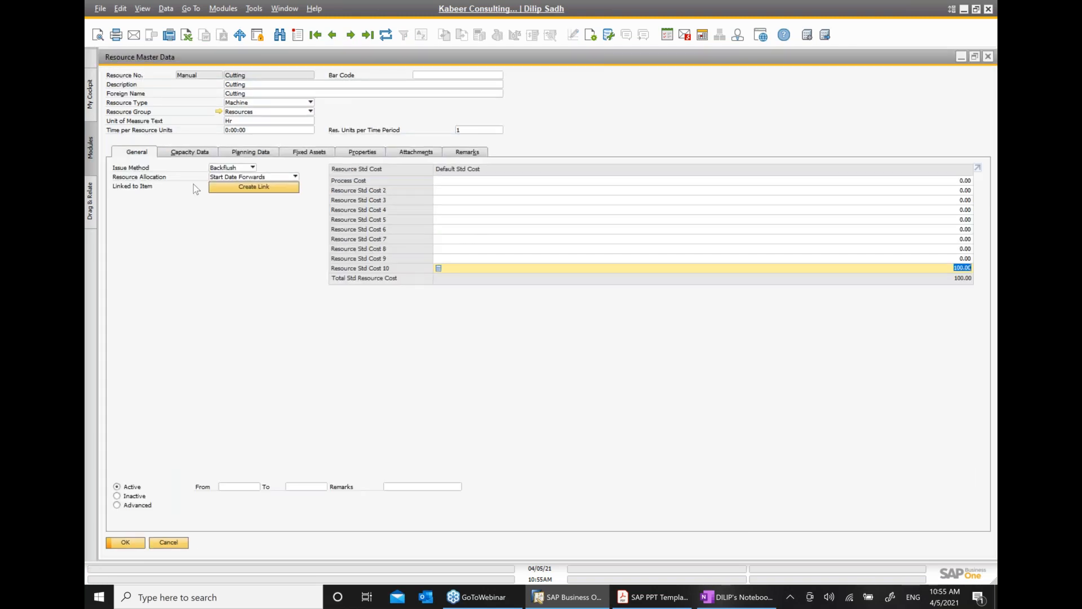
click(193, 157)
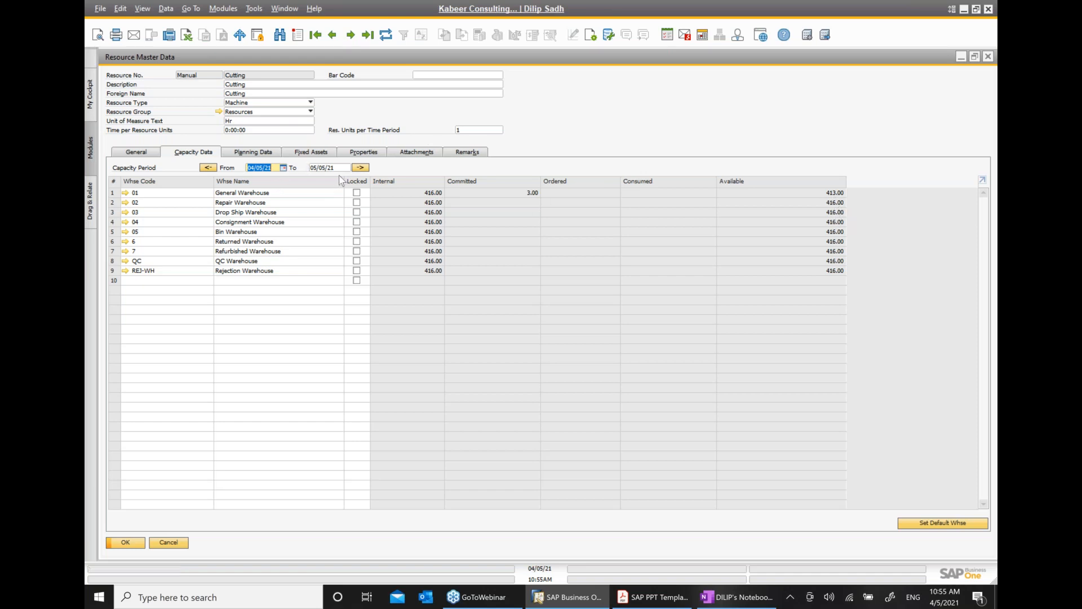
click(988, 57)
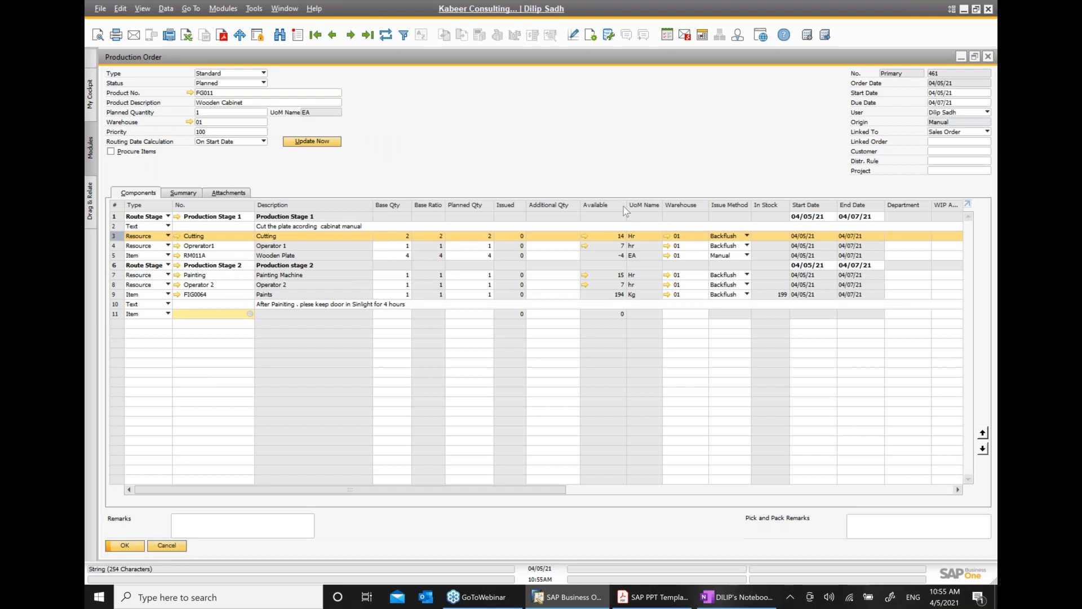
Run the Resource Capacity report for the Cutting resource, expand its breakdown and examine the source of the capacity committed on 04/05
click(961, 57)
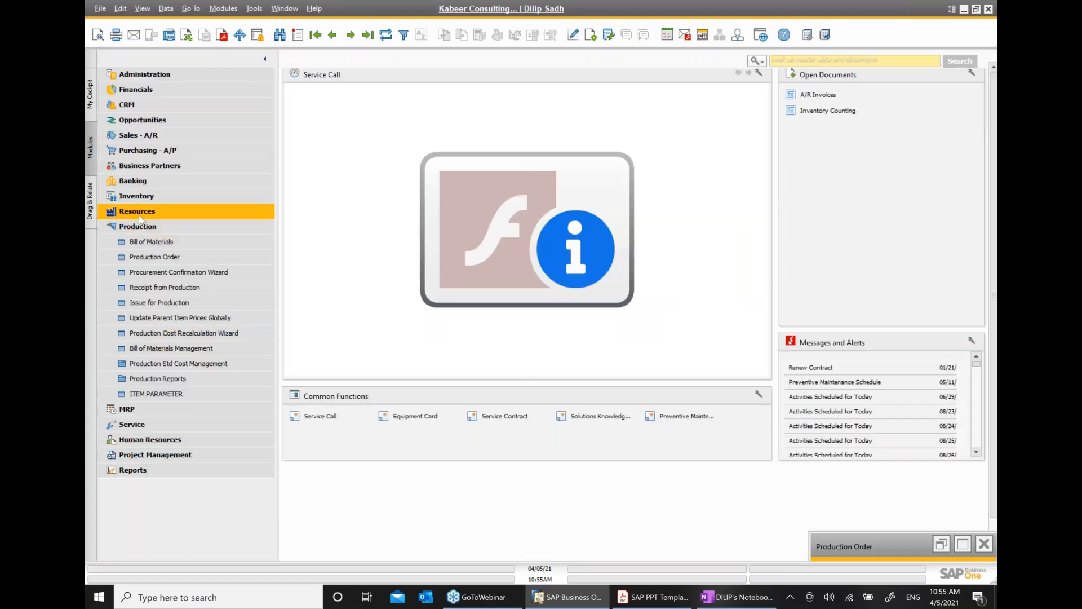
click(138, 214)
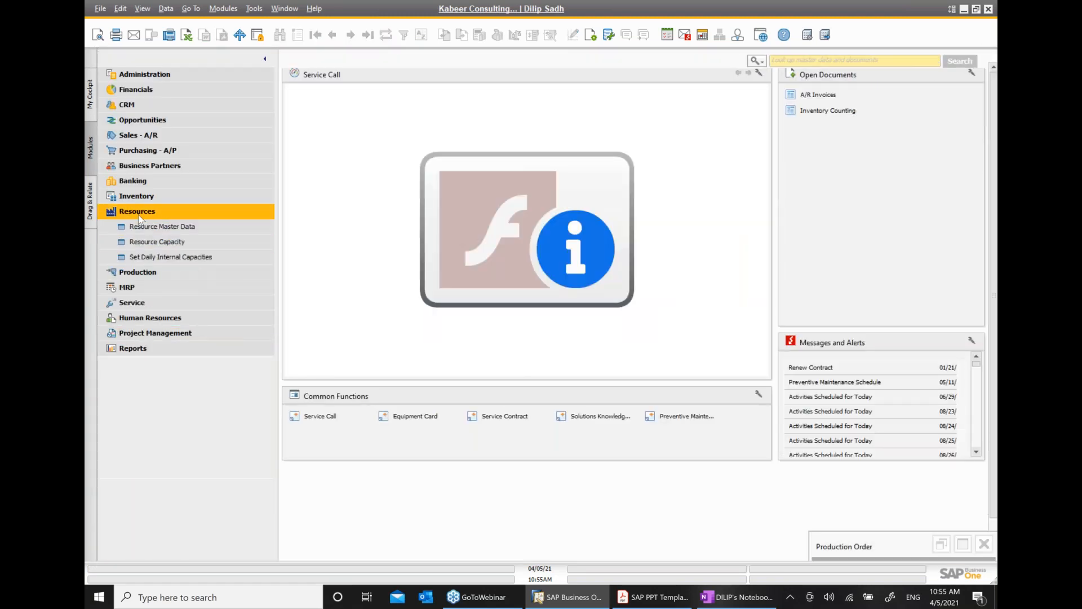
click(148, 245)
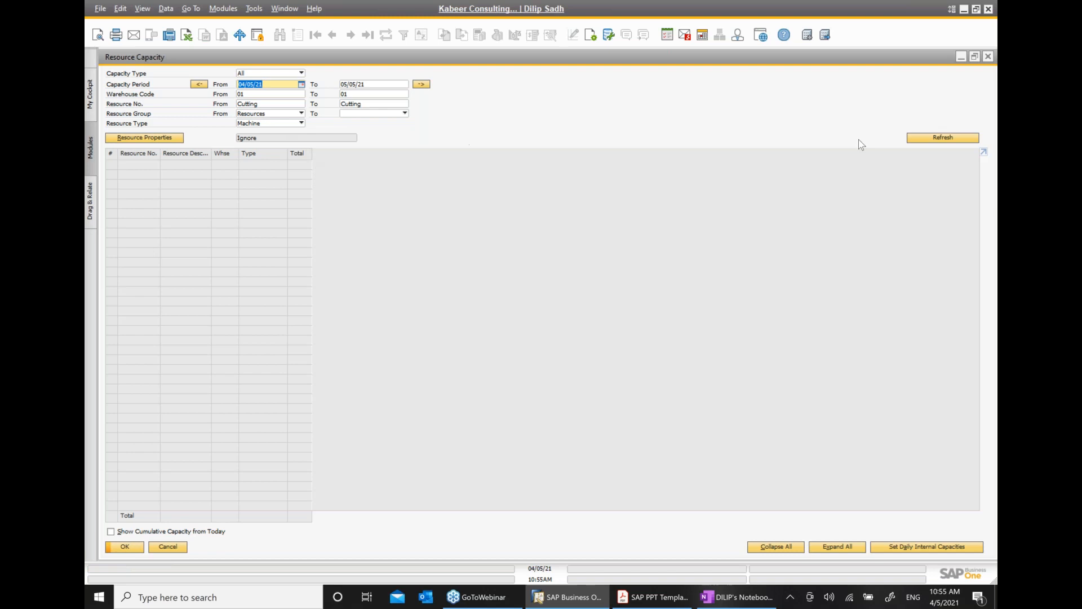
click(919, 139)
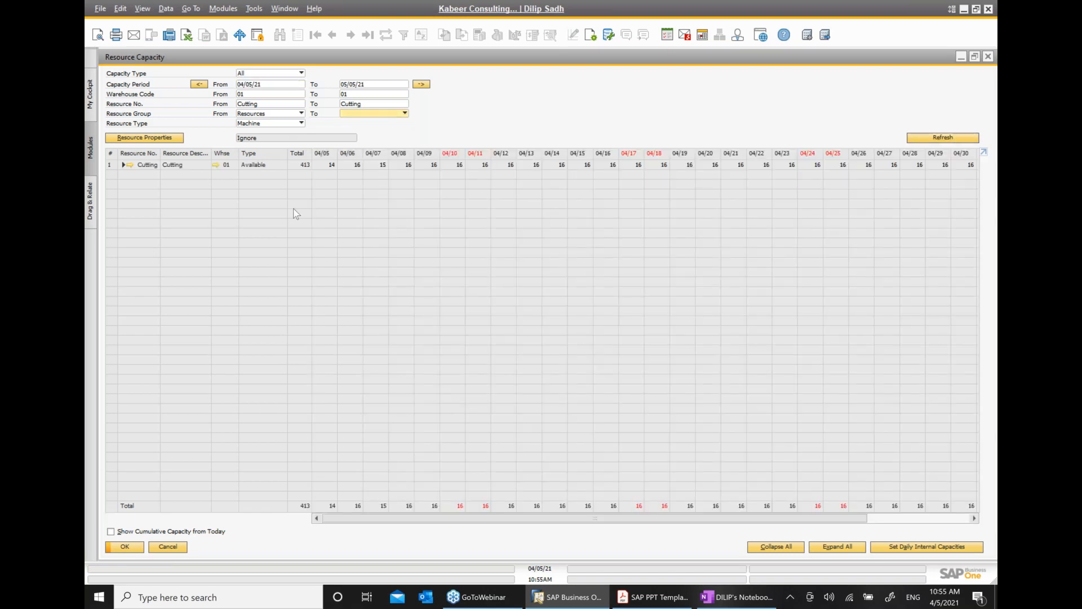
click(123, 165)
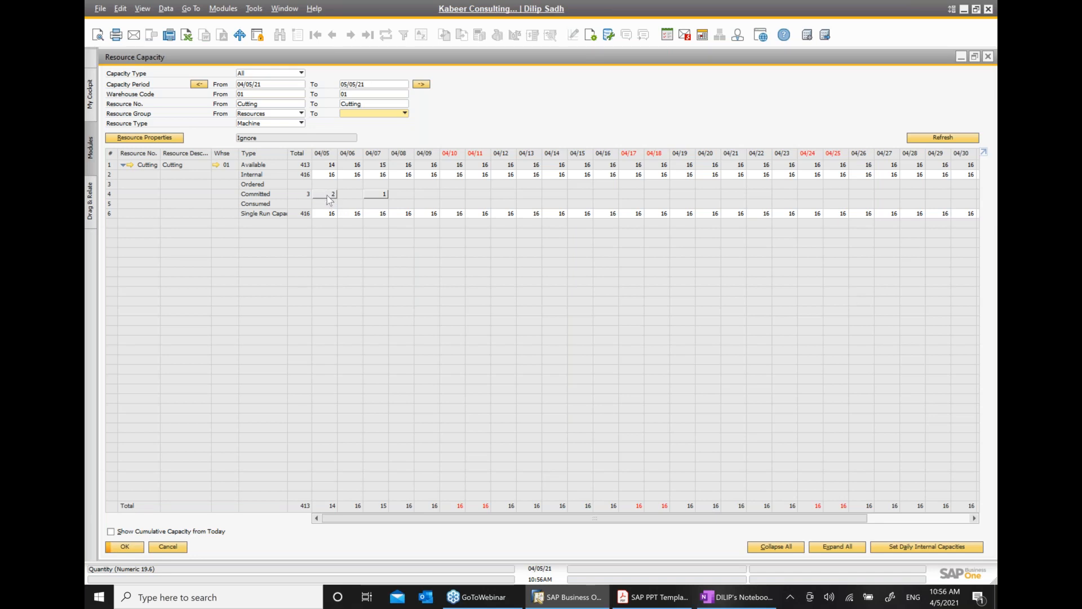
double_click(329, 195)
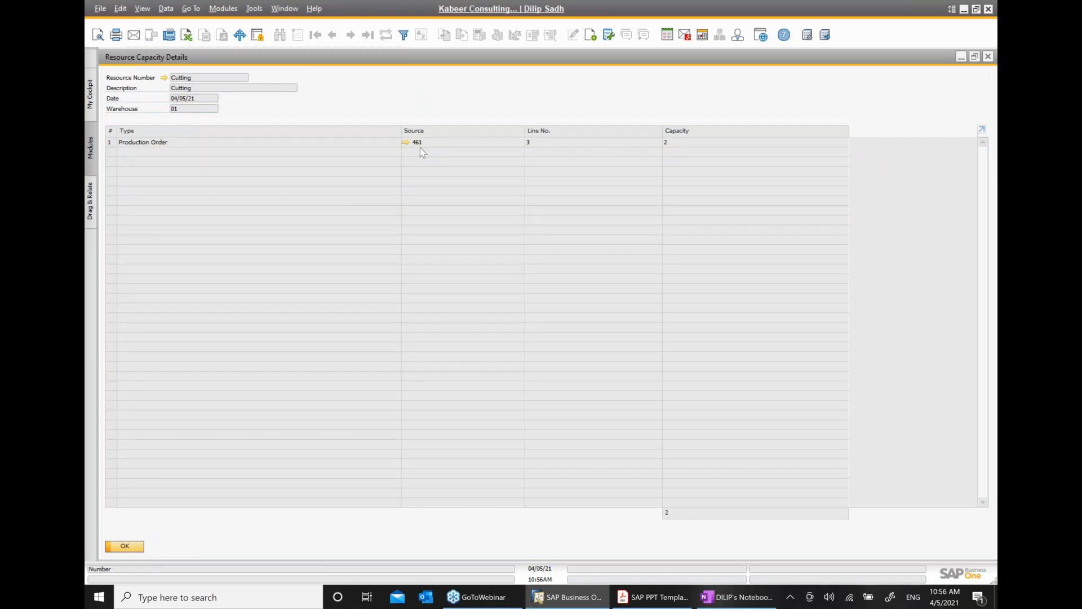
click(988, 57)
Switch to OneNote and add the sub-bullet "Resource / machine got COMMITED to production order" below the RM commitment line
click(743, 597)
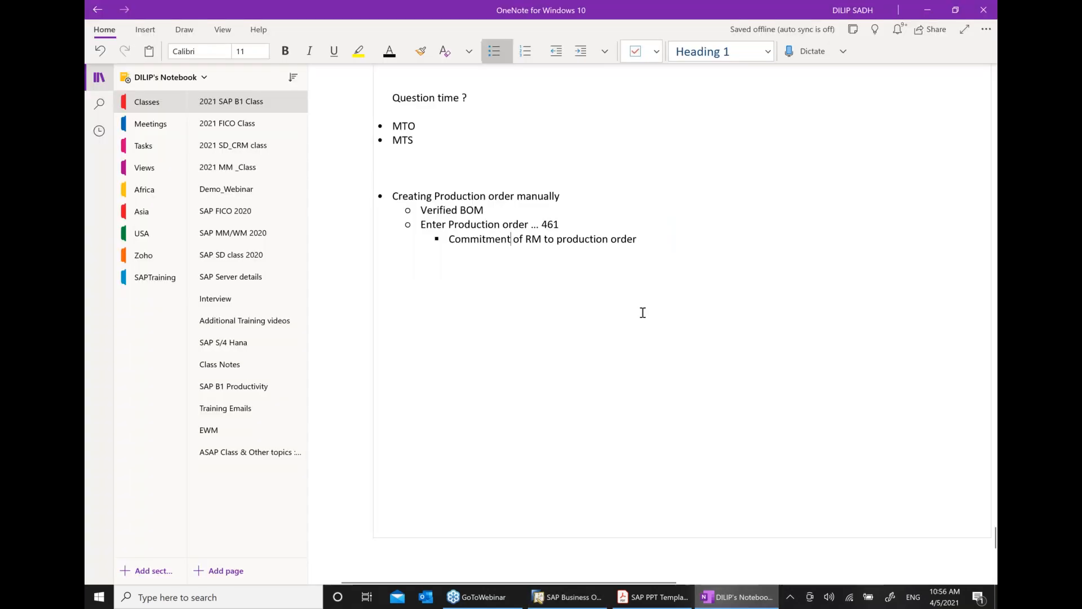
click(652, 245)
key(Return)
text(re)
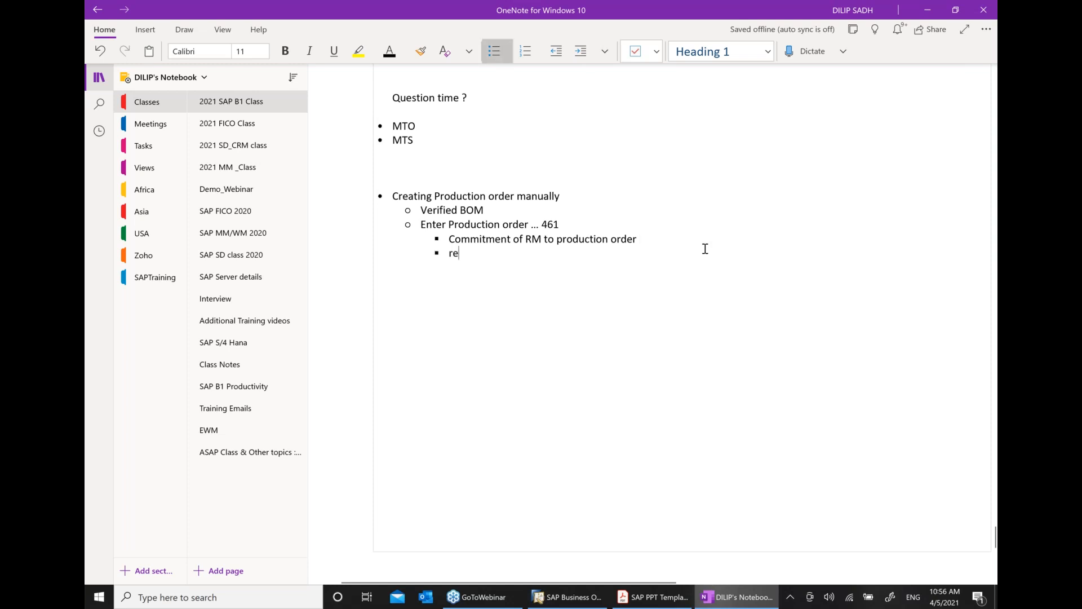
text(source )
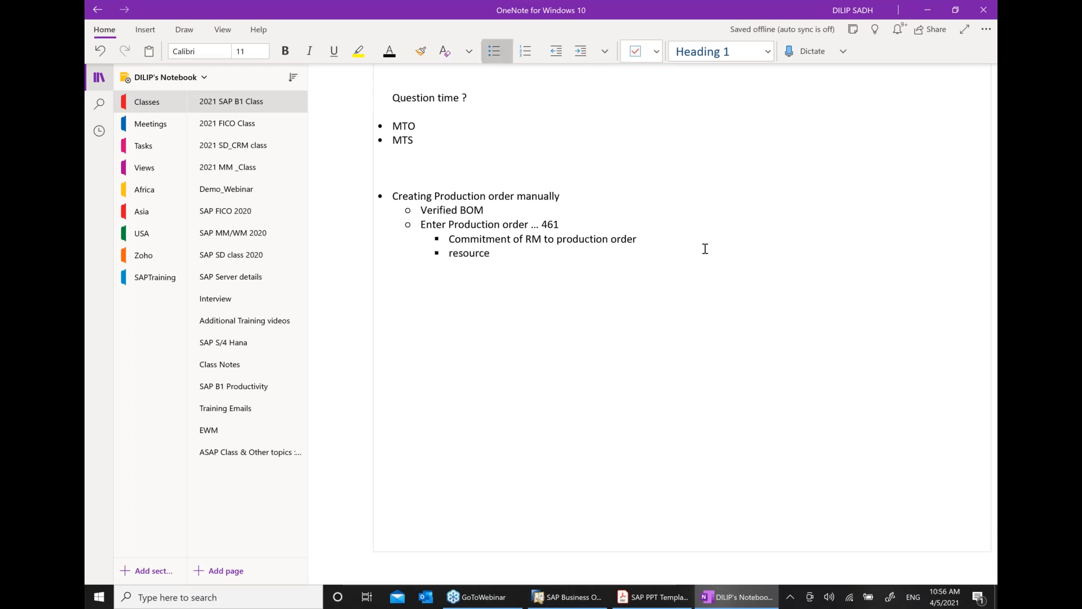
text(/ mach)
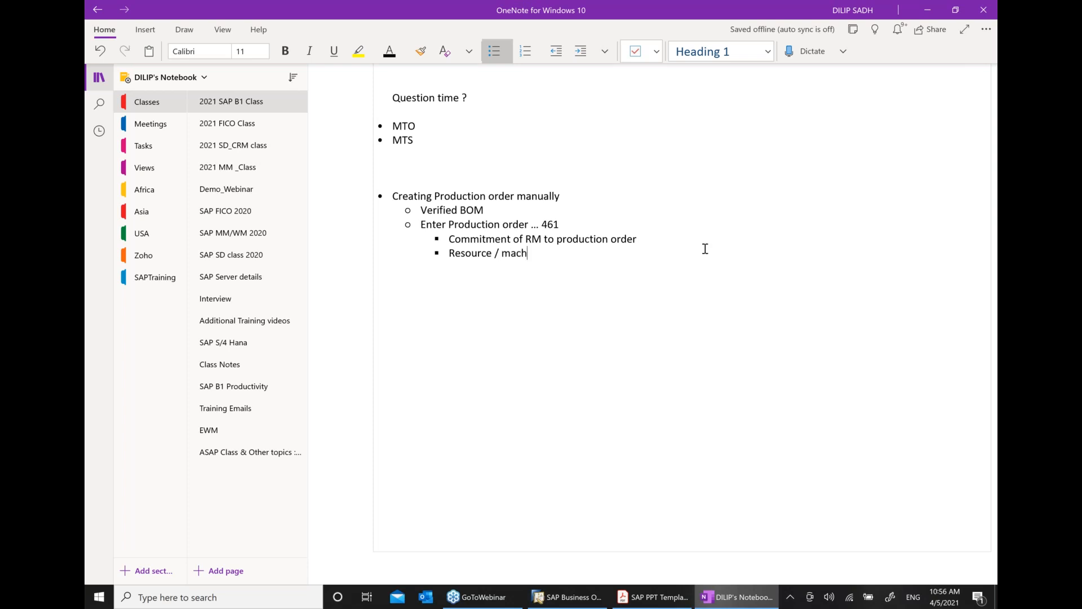
text(ine got COMMITED to production order)
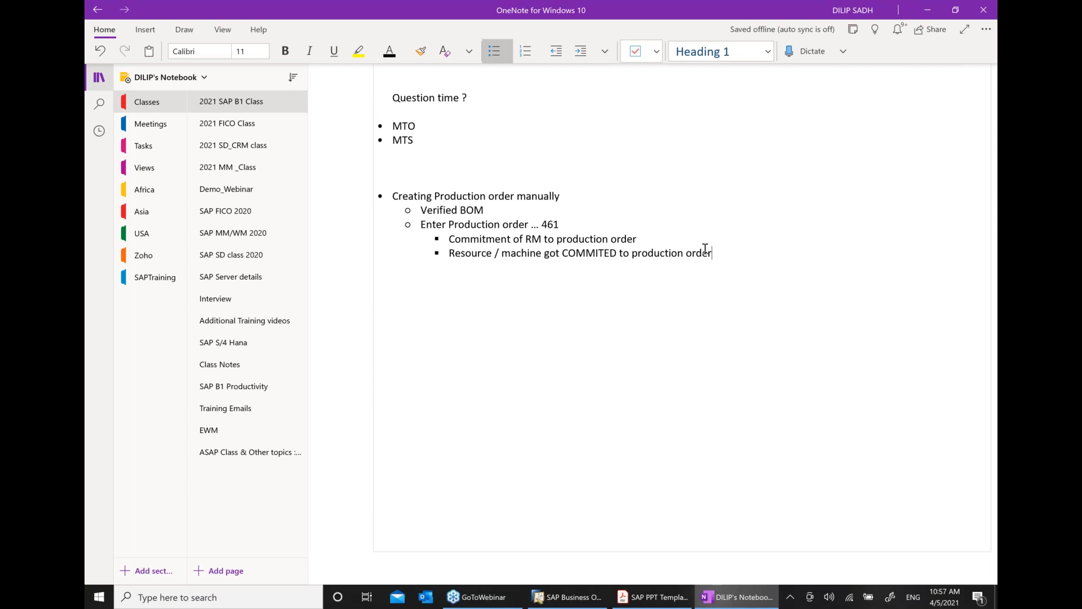
Switch to SAP Business One and examine the source of the Cutting resource's capacity committed on 04/07
click(567, 597)
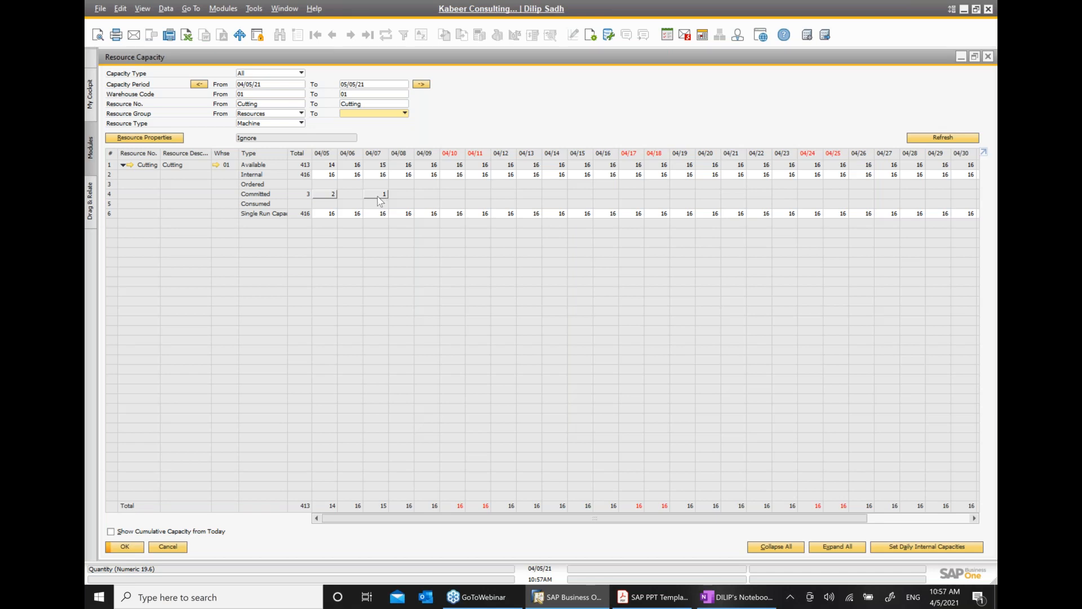
double_click(379, 197)
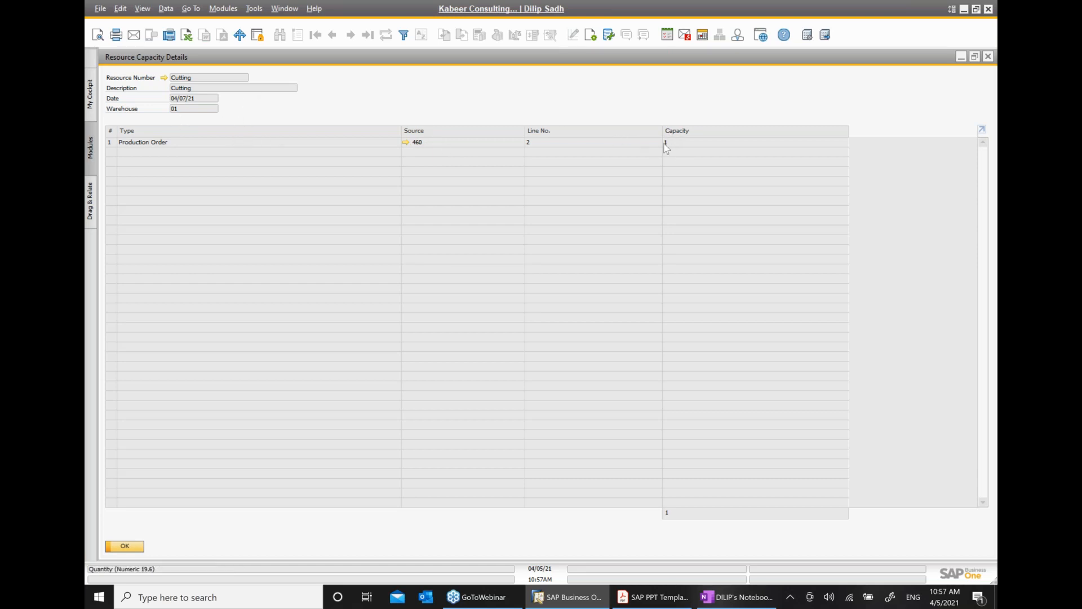
Close the Cutting resource's capacity details and report, and return to the production order
click(988, 56)
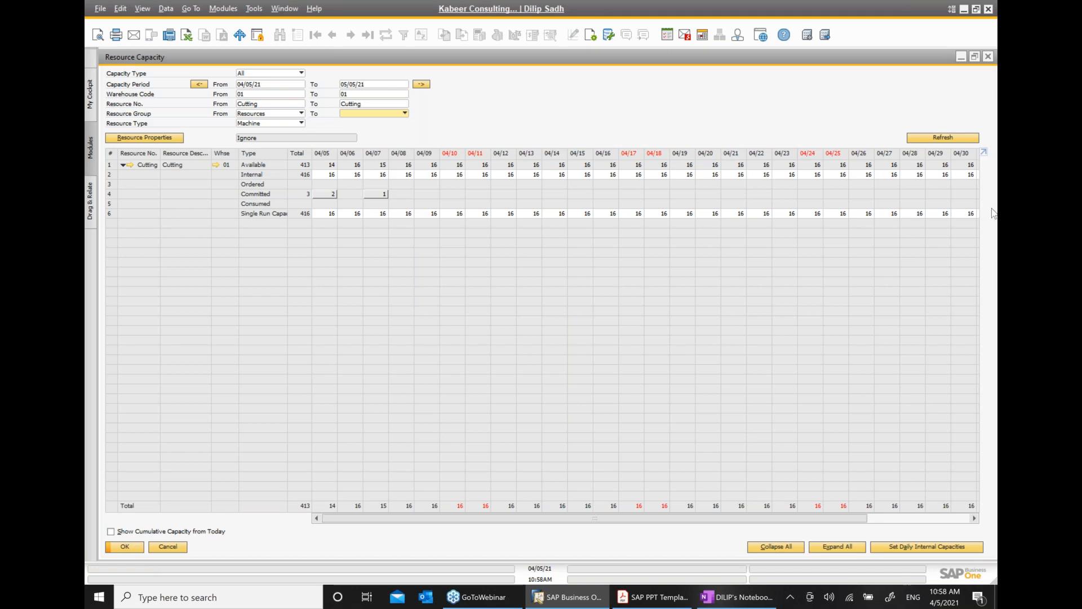
click(988, 57)
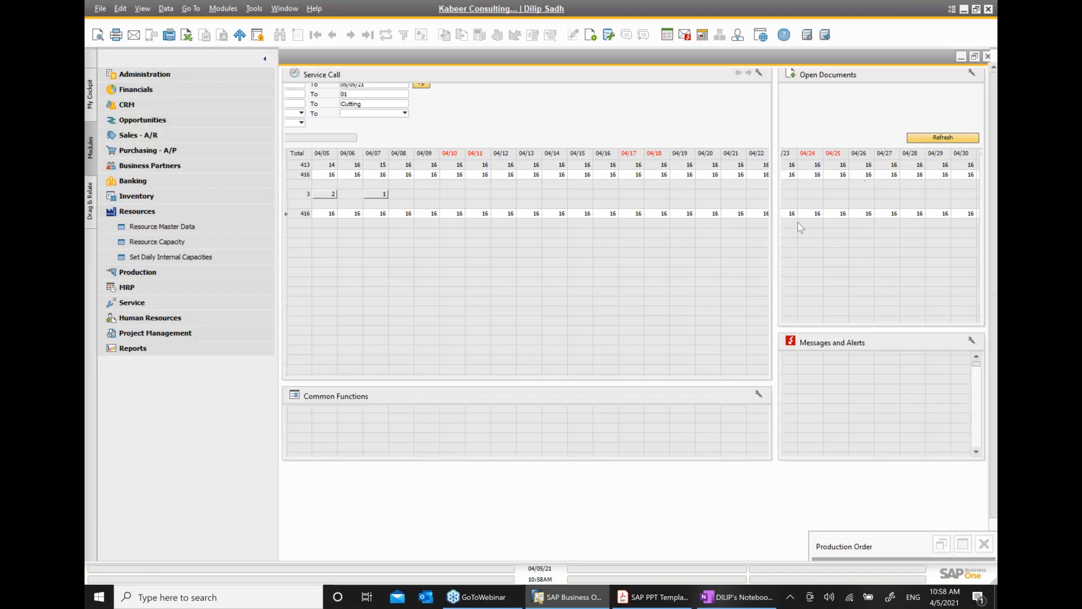
click(968, 543)
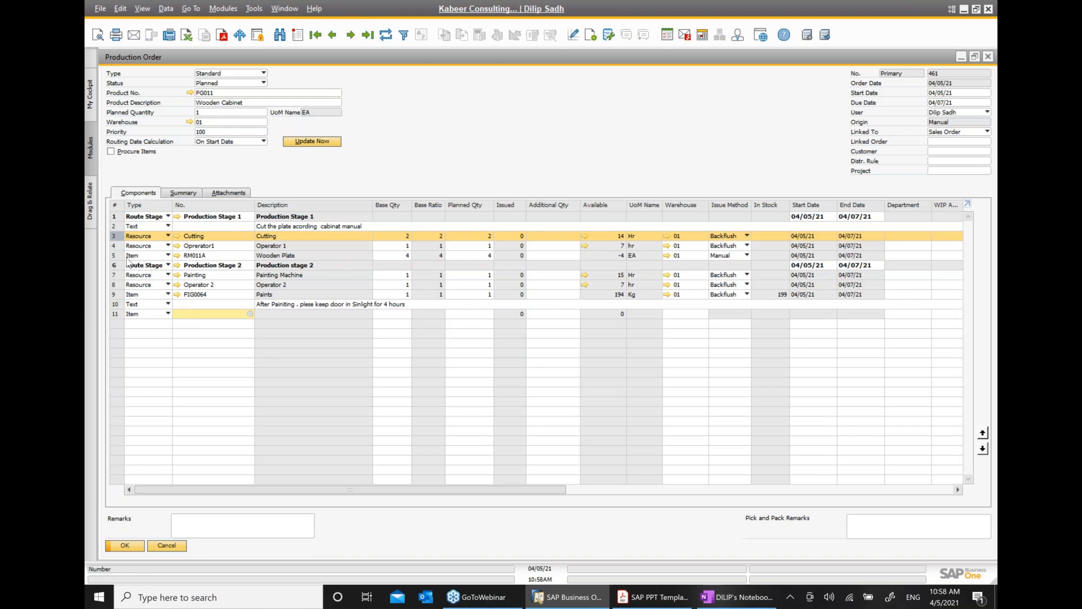
Open the master data of the production order's Operator 1 resource and examine its capacity data and assigned employees
click(115, 246)
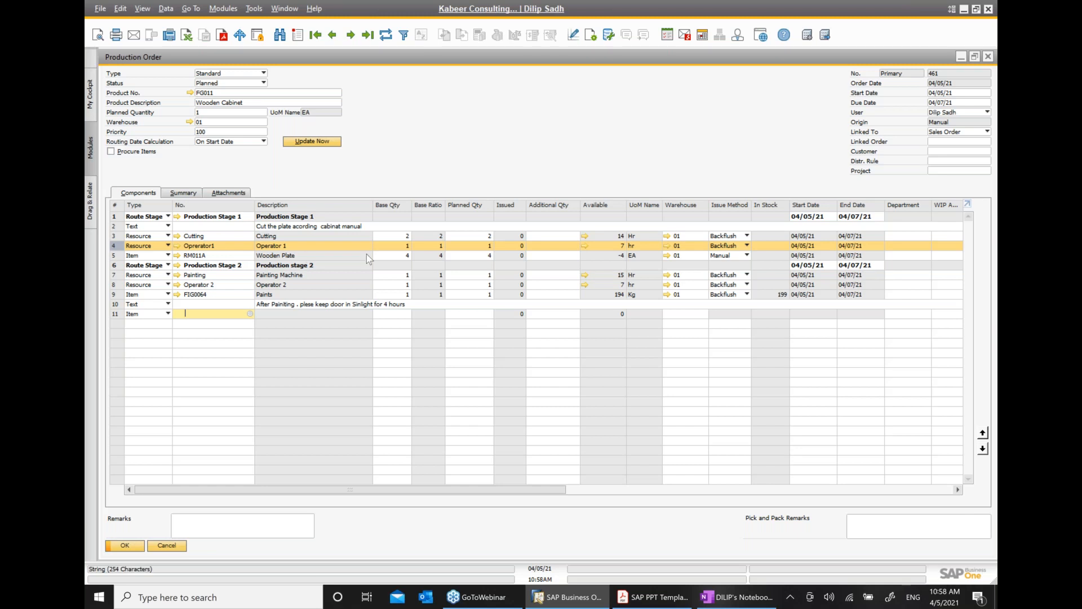
click(177, 246)
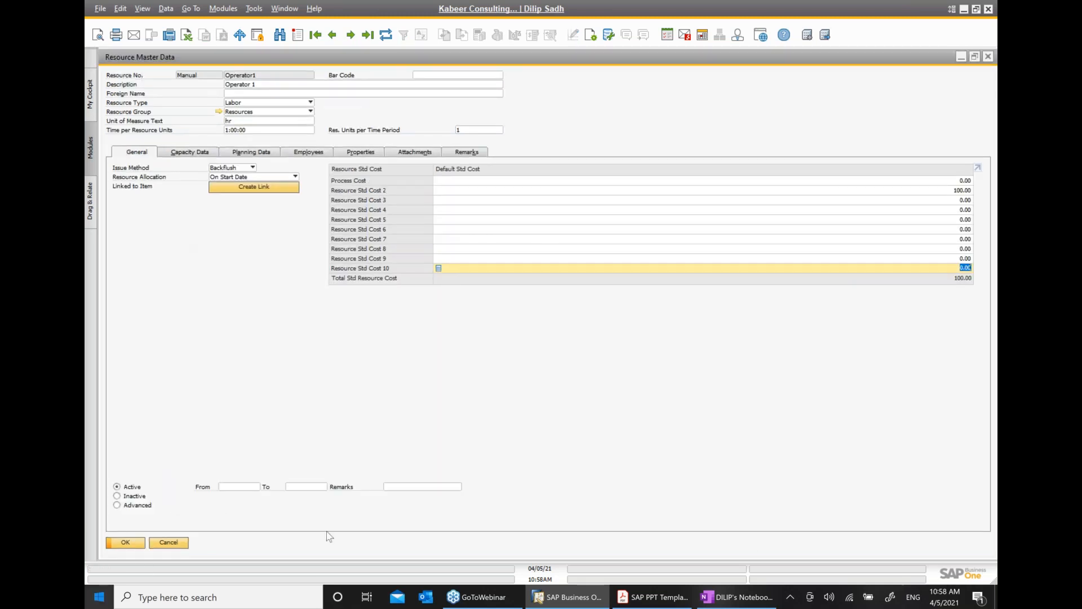
click(186, 155)
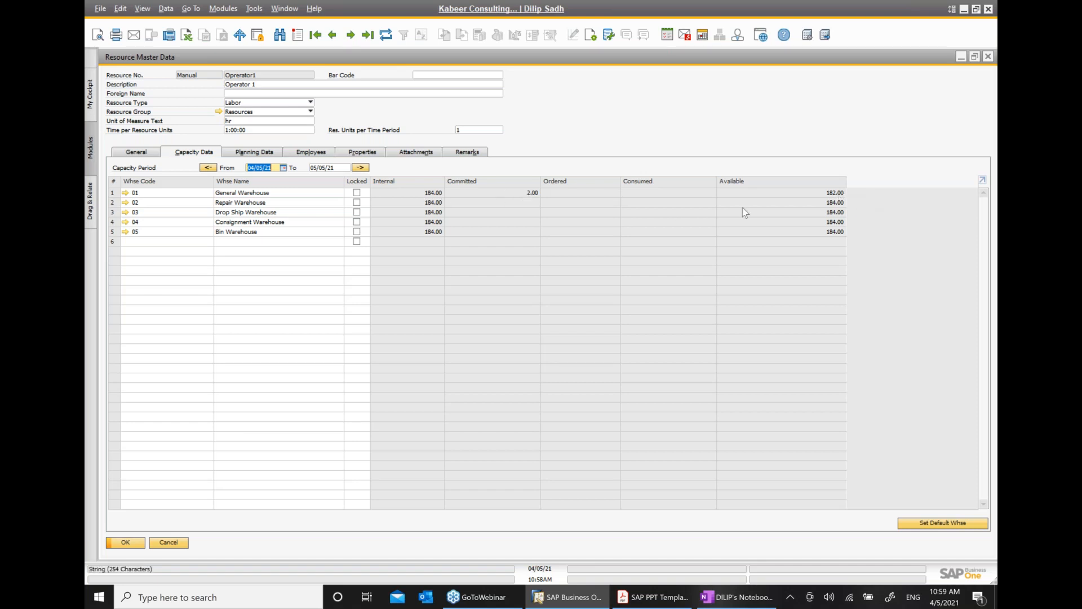
click(313, 154)
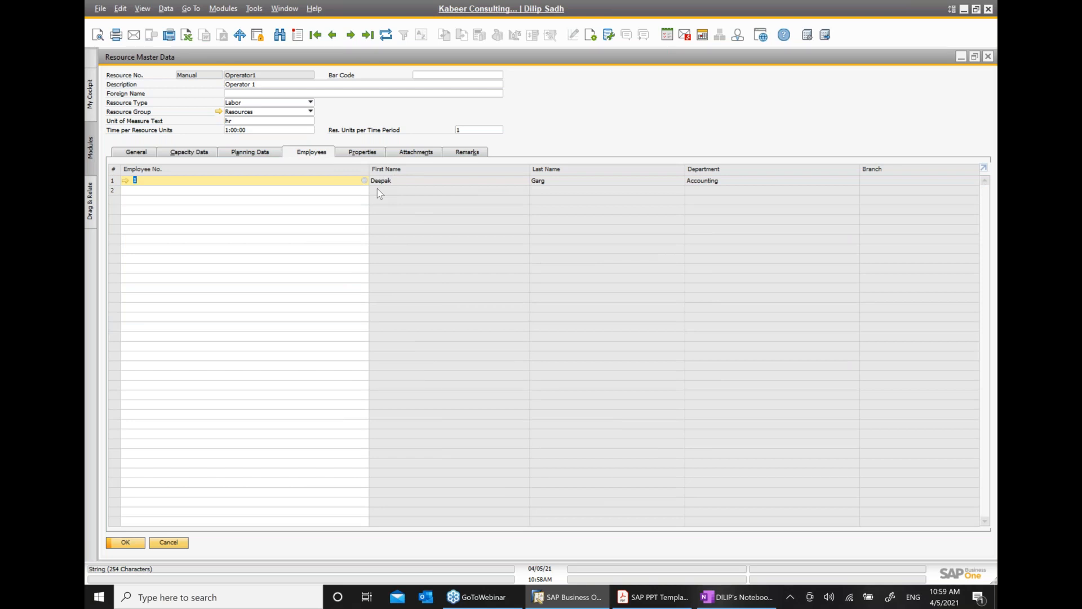
click(988, 56)
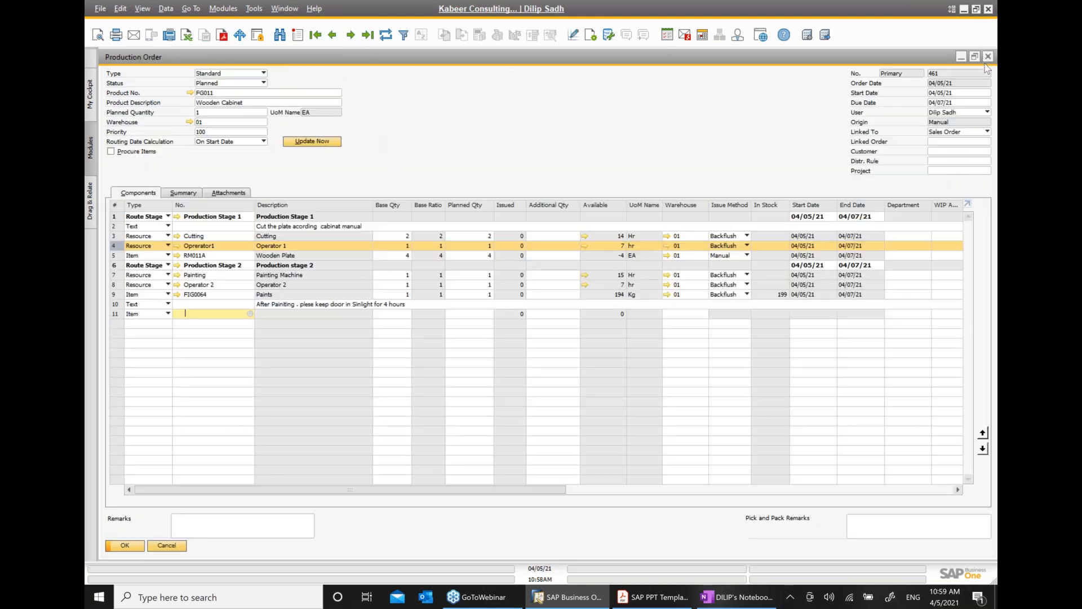
Put the production order aside and set the Resource Capacity report's resource range from Oprerator1 to Oprerator1
click(961, 56)
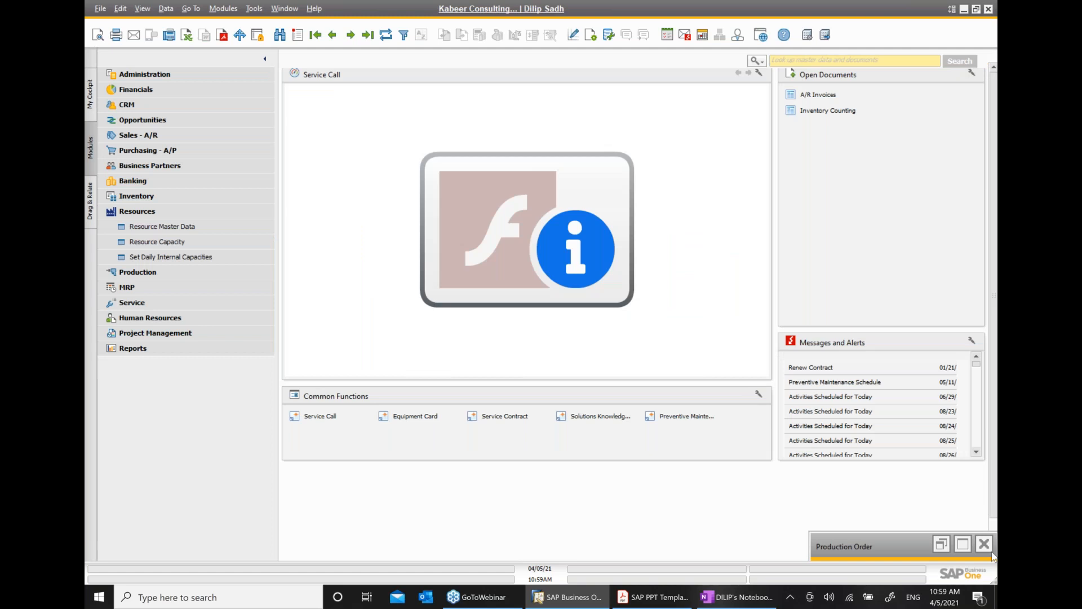
click(157, 242)
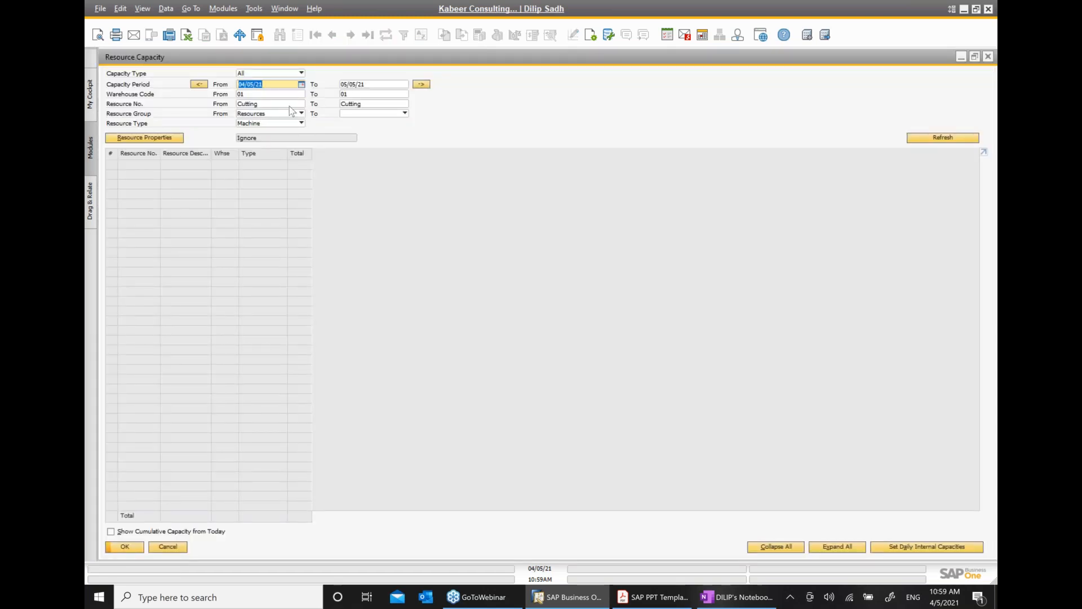
click(287, 106)
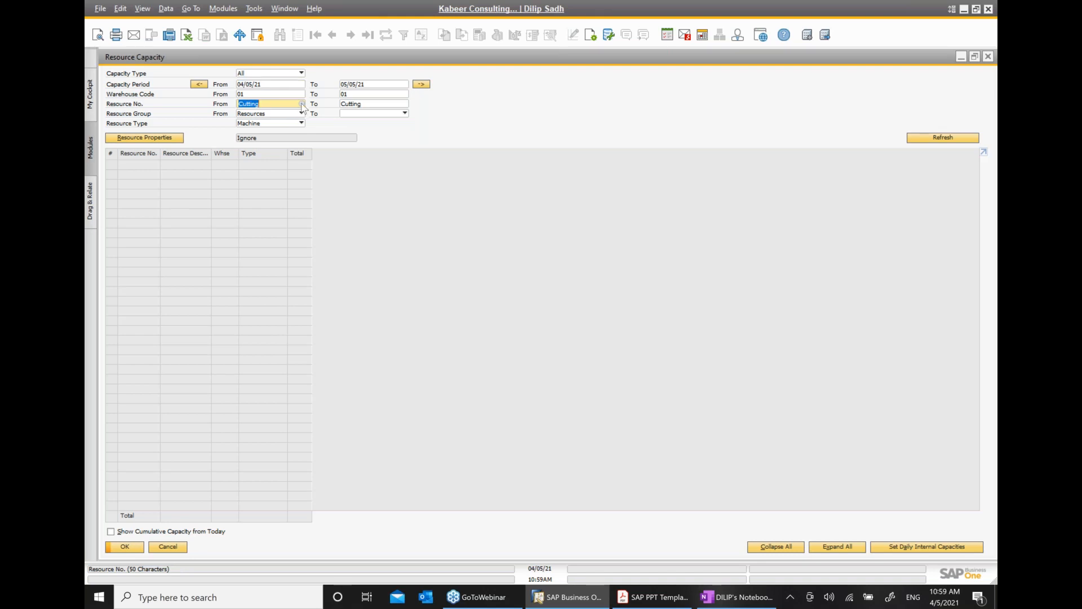
click(301, 104)
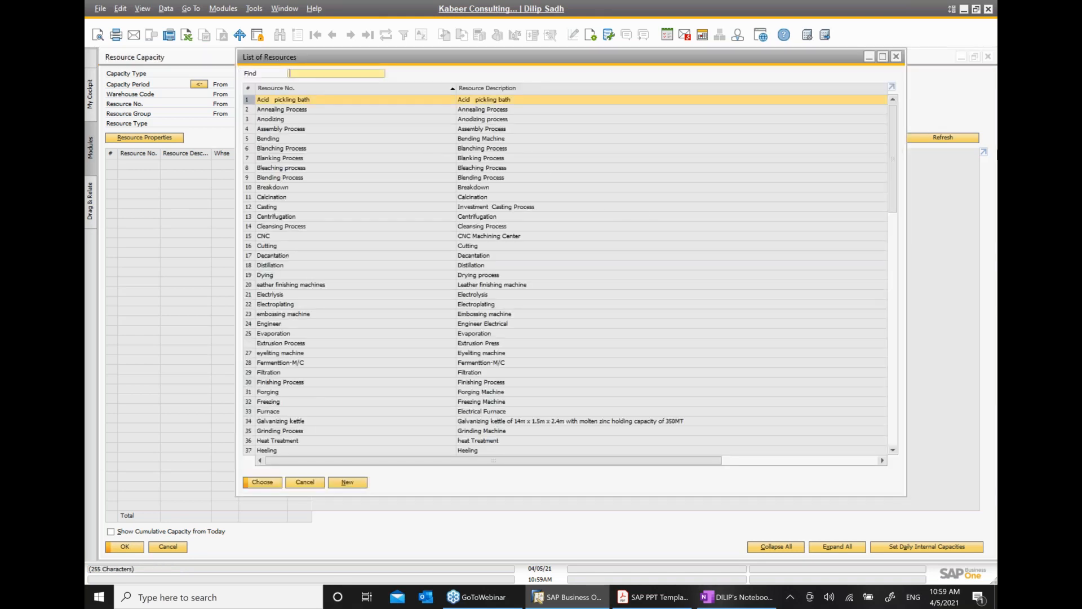
drag(893, 141, 883, 248)
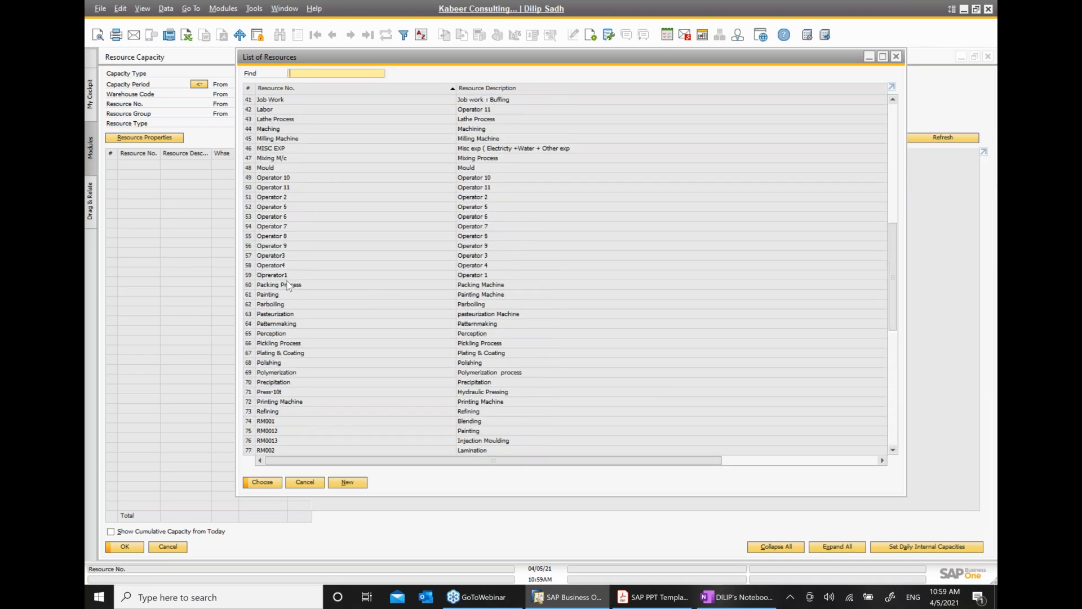
double_click(285, 275)
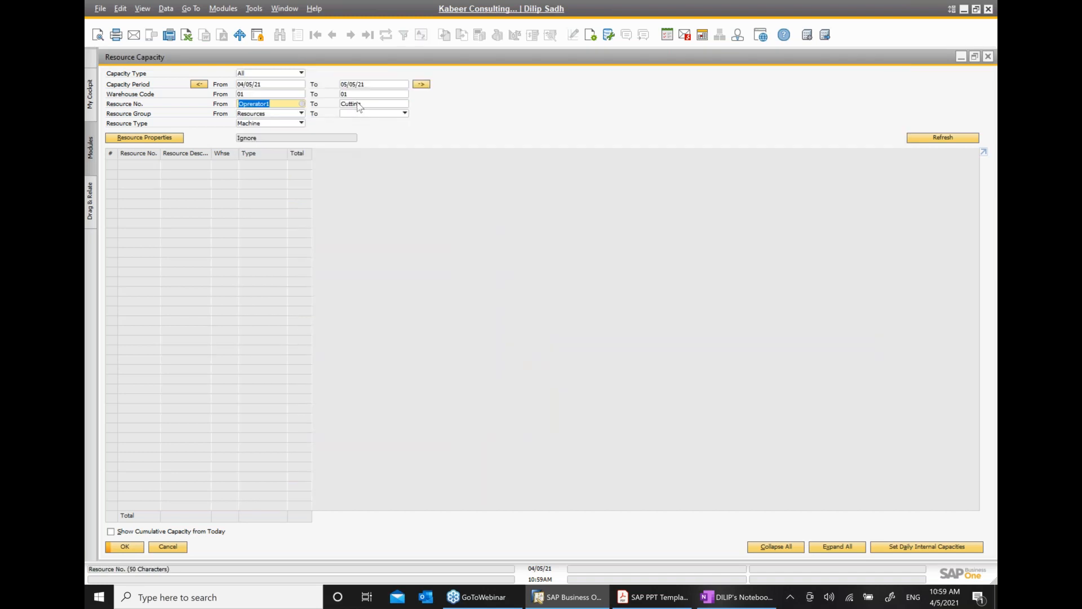
click(367, 104)
click(405, 105)
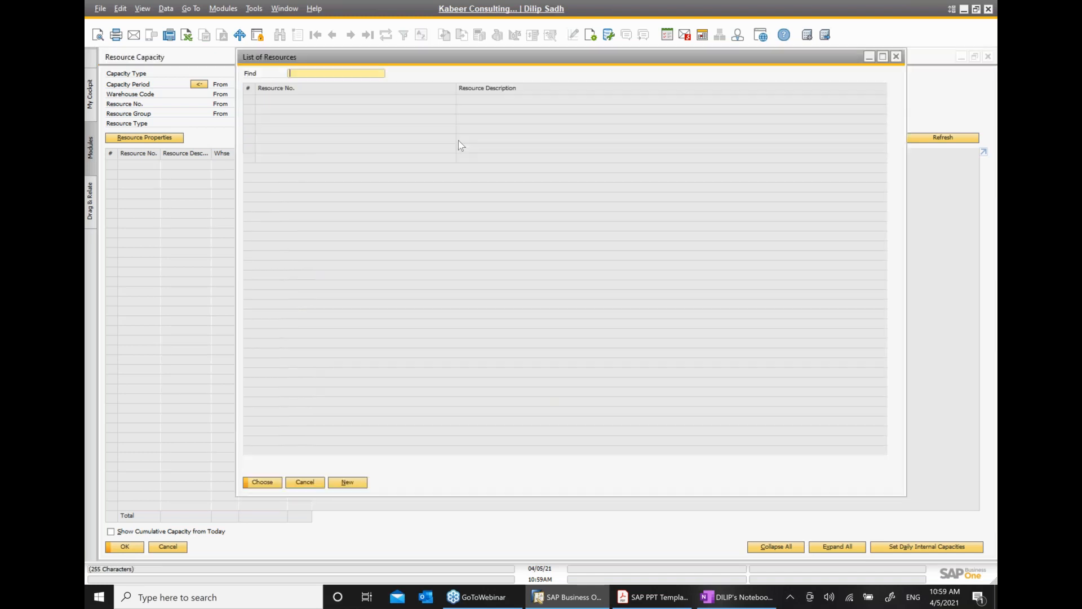
scroll(638, 238, down, 7)
scroll(638, 239, down, 2)
double_click(462, 403)
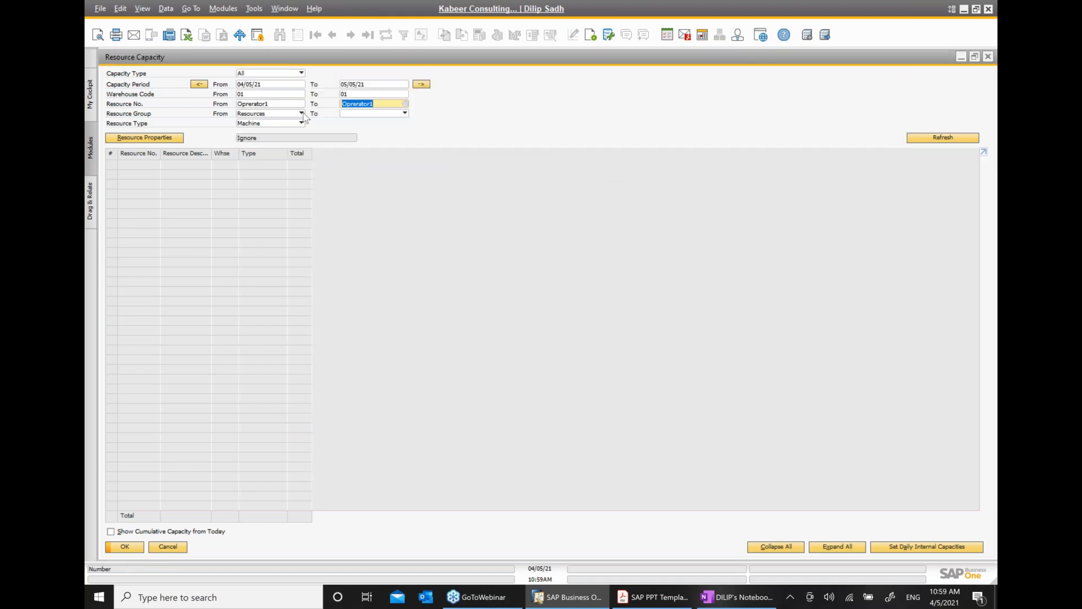
Set the report's resource type to Labor, run it and expand Operator 1's capacity breakdown
click(301, 123)
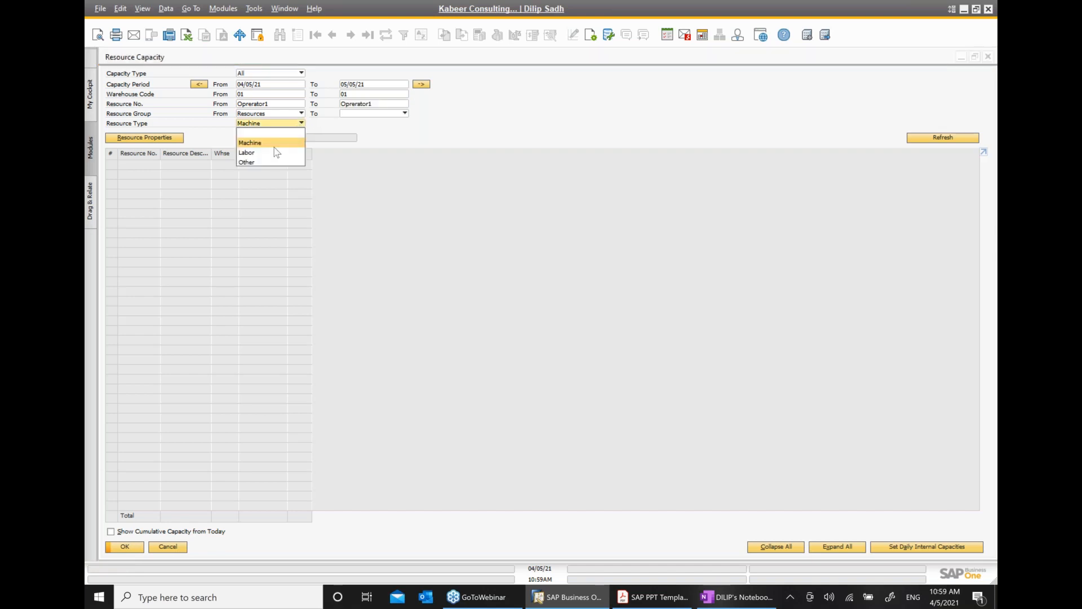
click(249, 154)
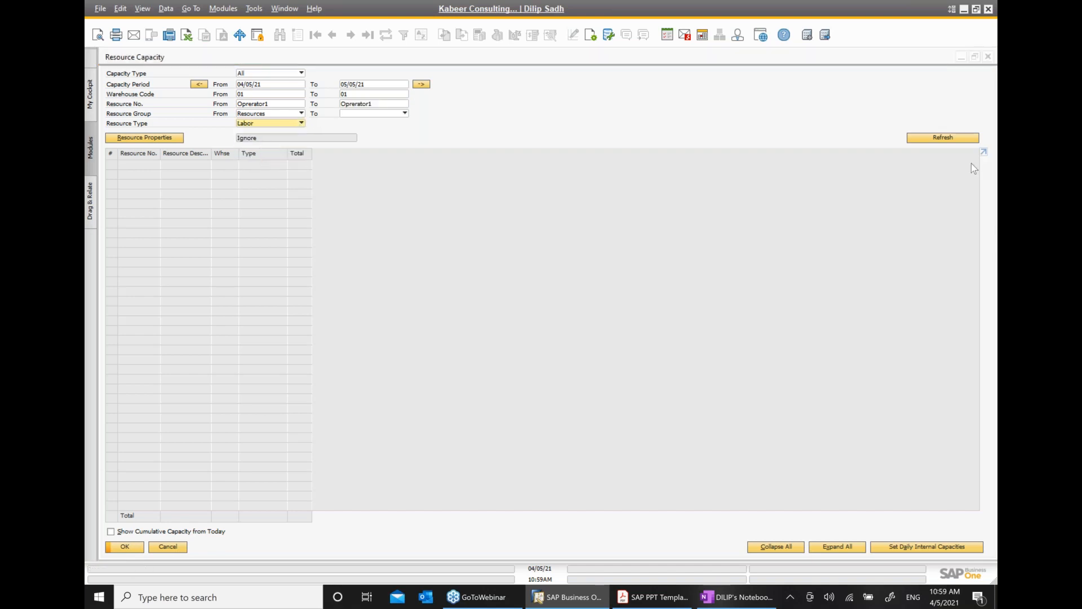
click(924, 138)
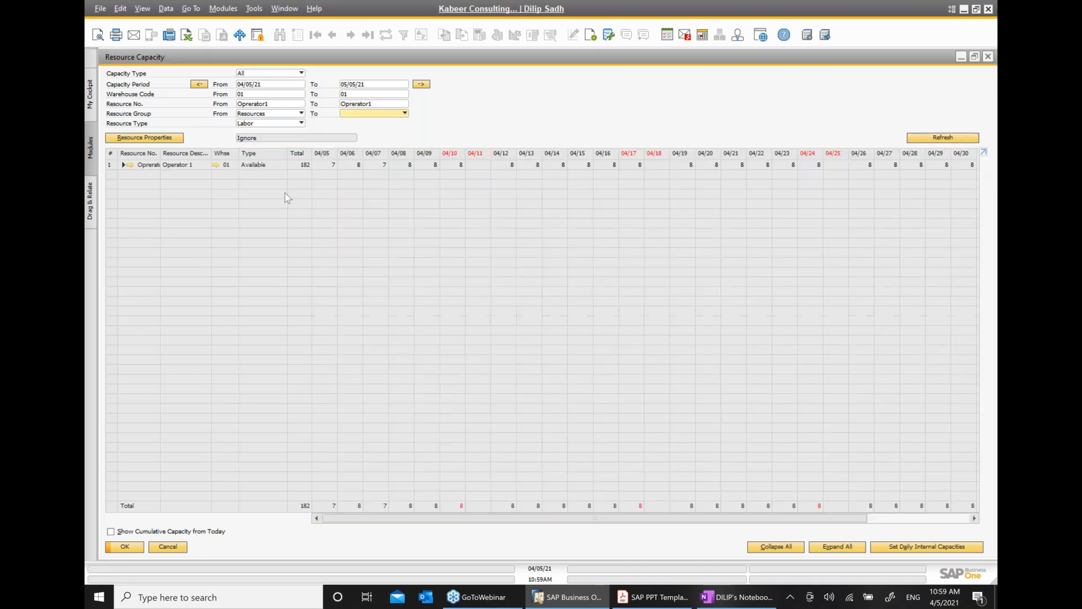
click(122, 165)
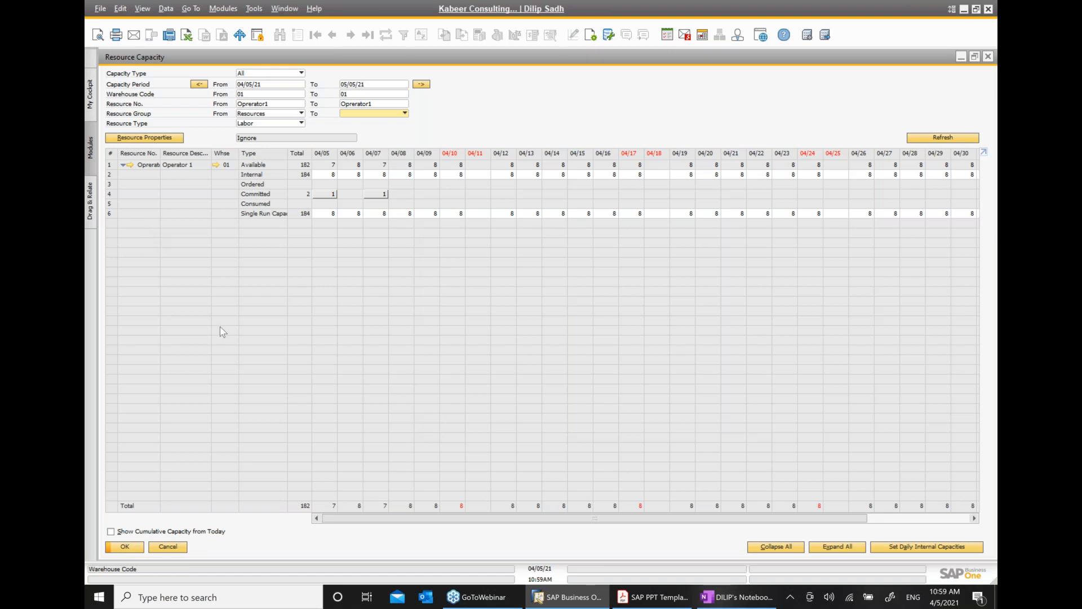
Examine the source of Operator 1's capacity committed on 04/05 and check it against the production order number in the OneNote notes
double_click(334, 195)
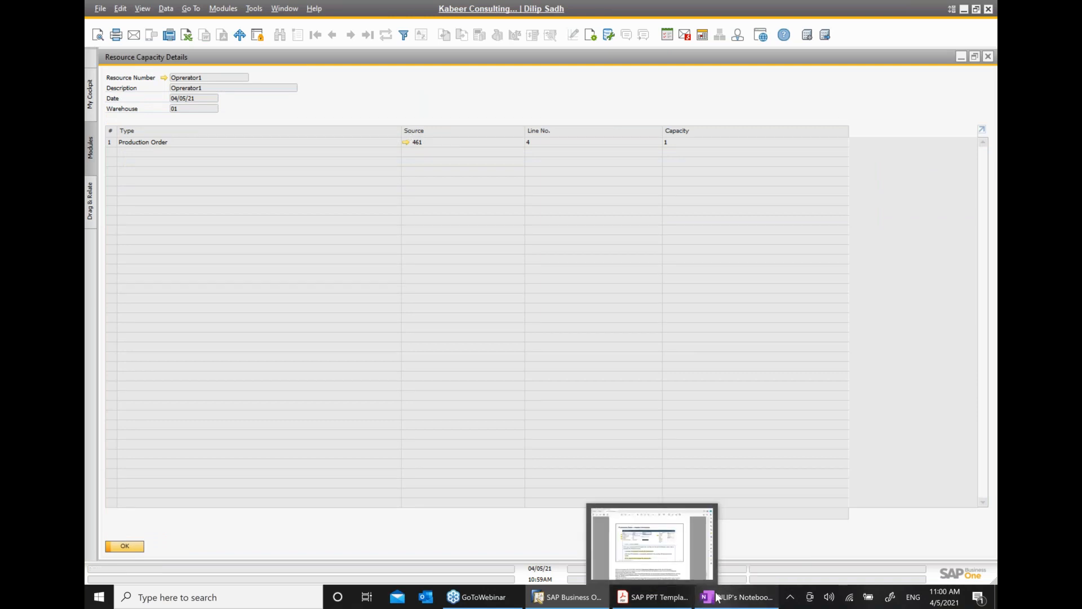
click(736, 597)
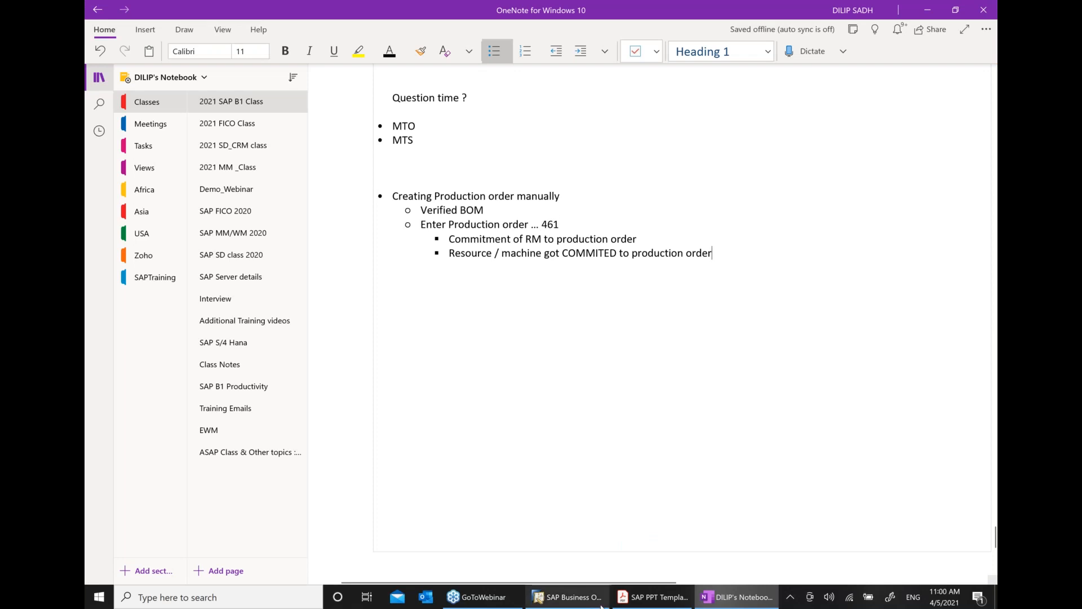
click(566, 597)
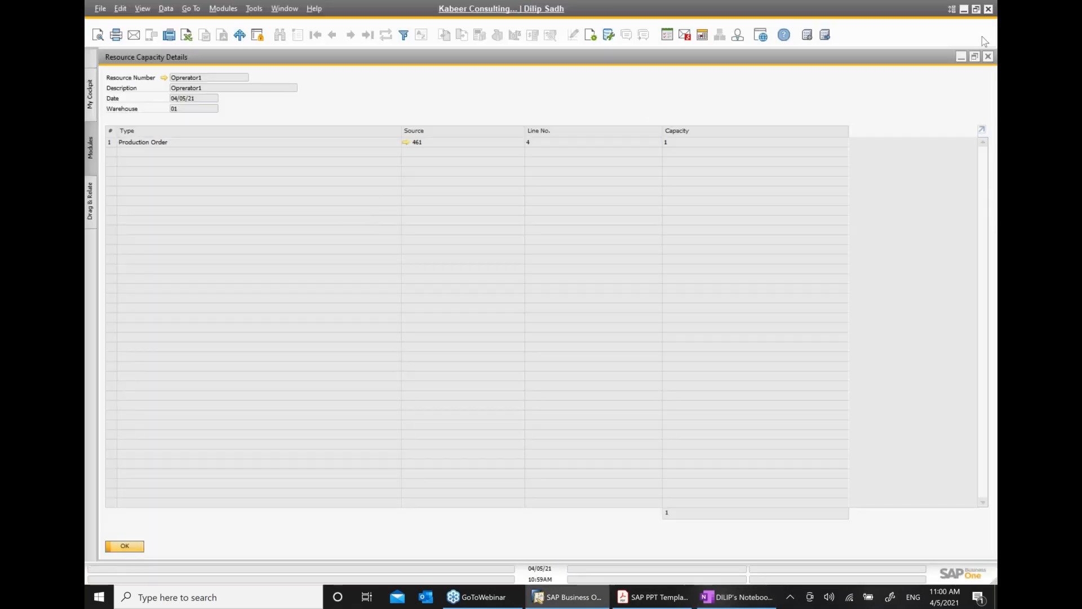
click(987, 58)
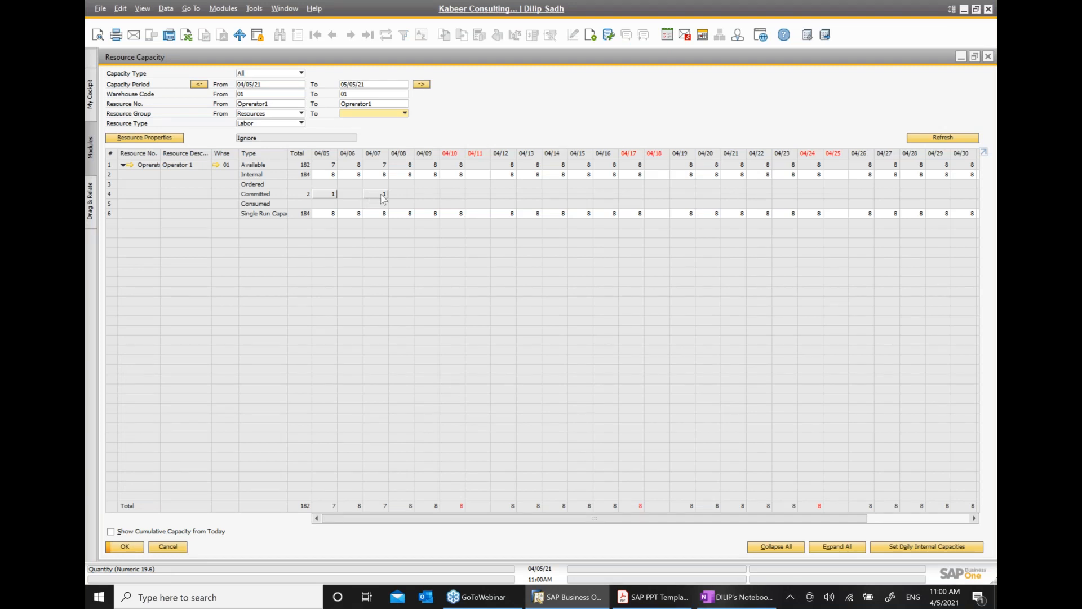
Examine the source of Operator 1's capacity committed on 04/07, close the report and return to the production order
double_click(383, 195)
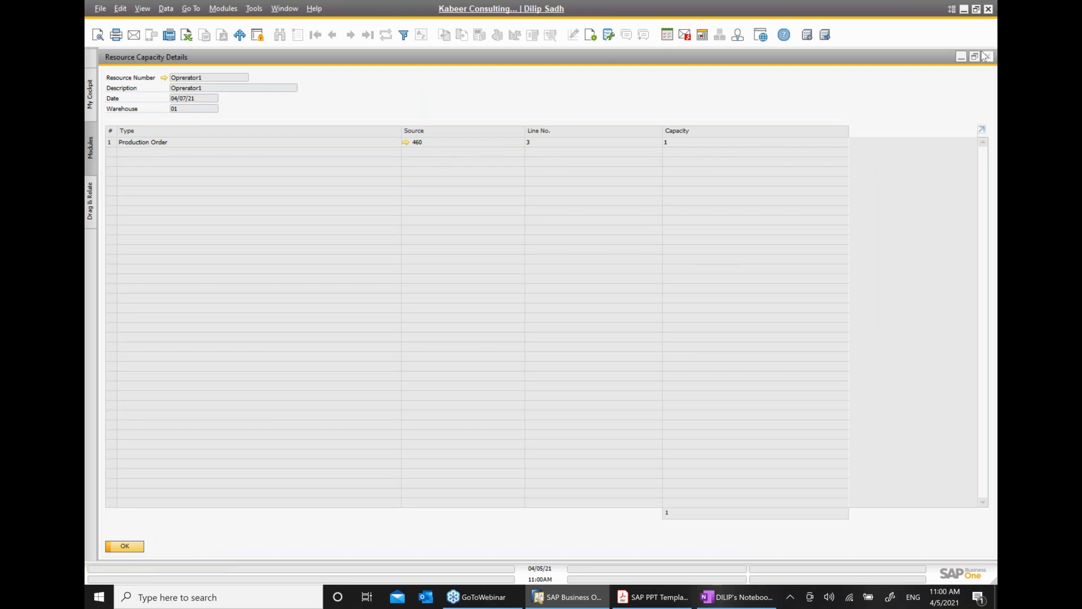
click(987, 56)
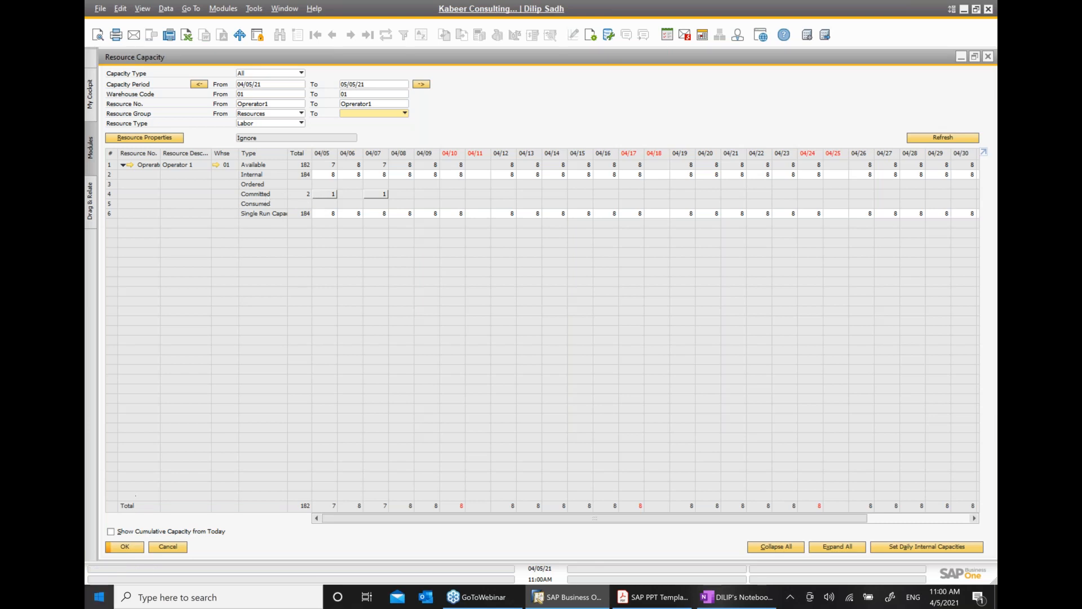
click(987, 55)
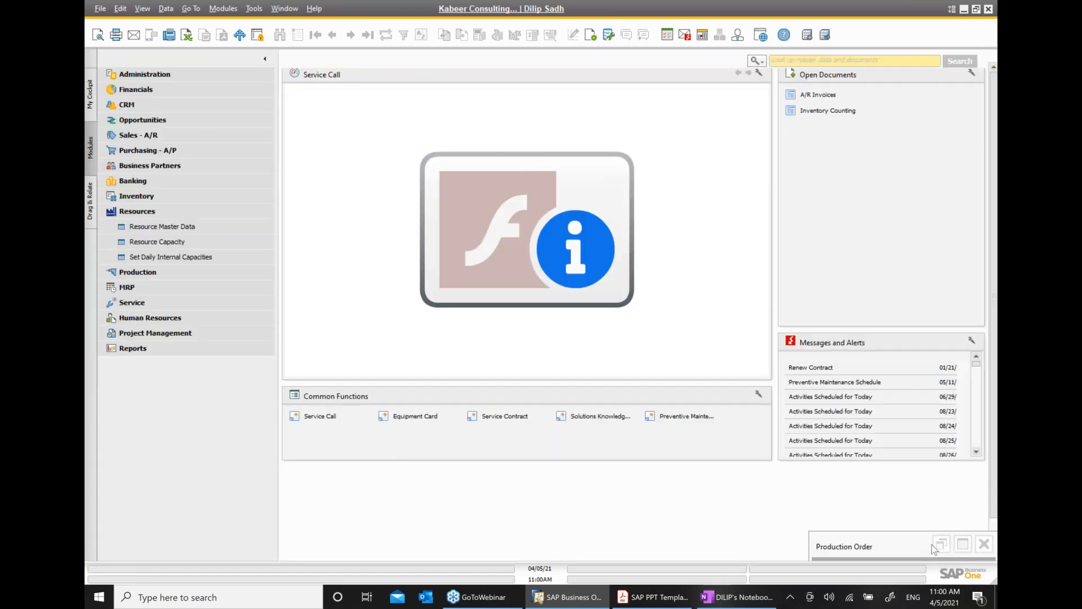
click(963, 544)
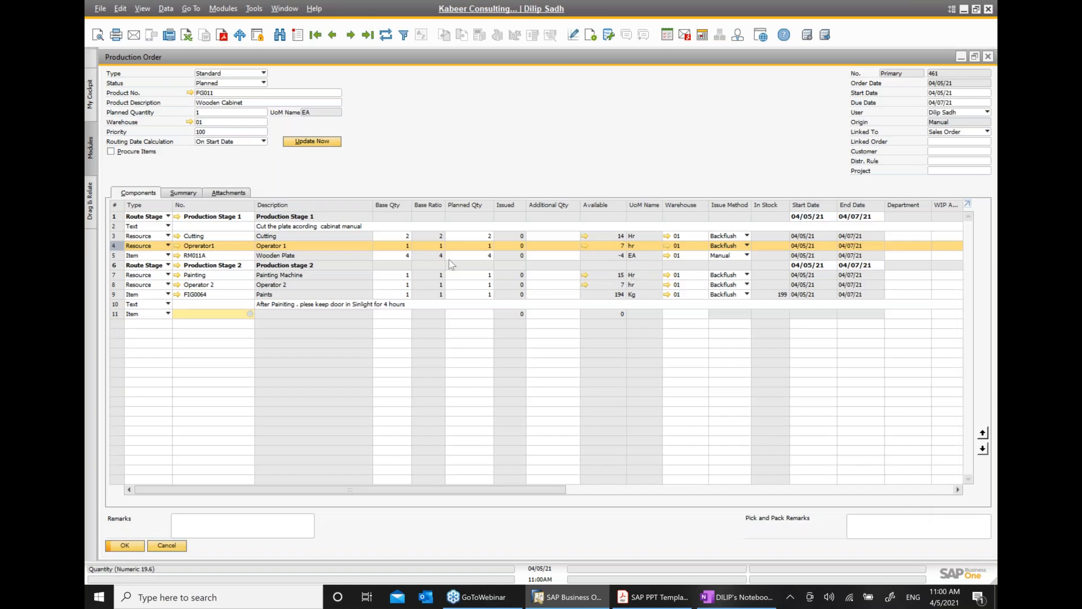
Switch to the SAP PPT Template PDF in Acrobat Reader and examine the Production Order header and rows slides
click(654, 597)
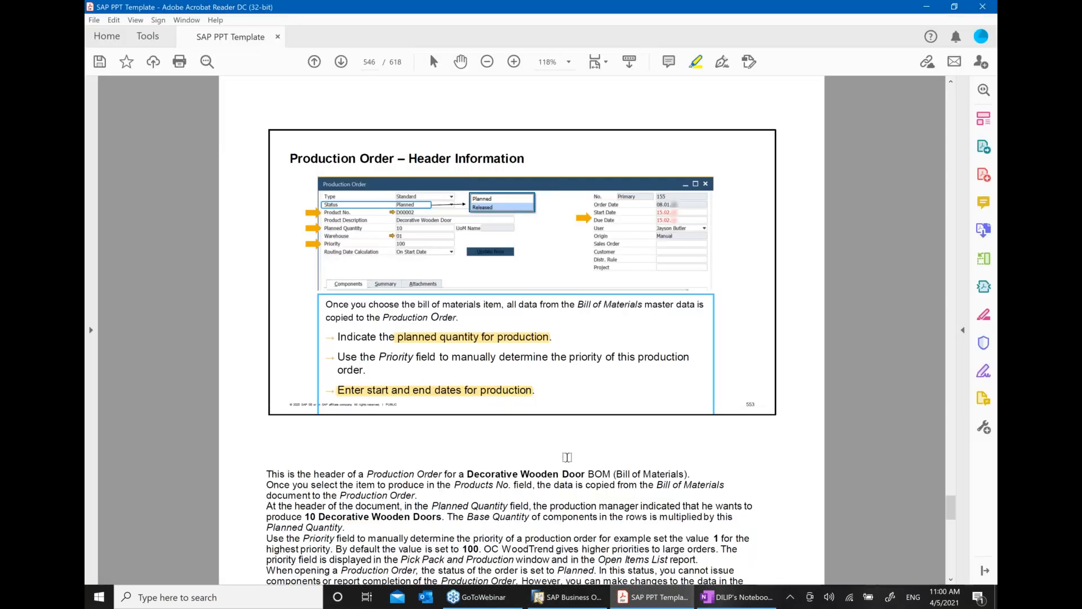
scroll(567, 457, down, 2)
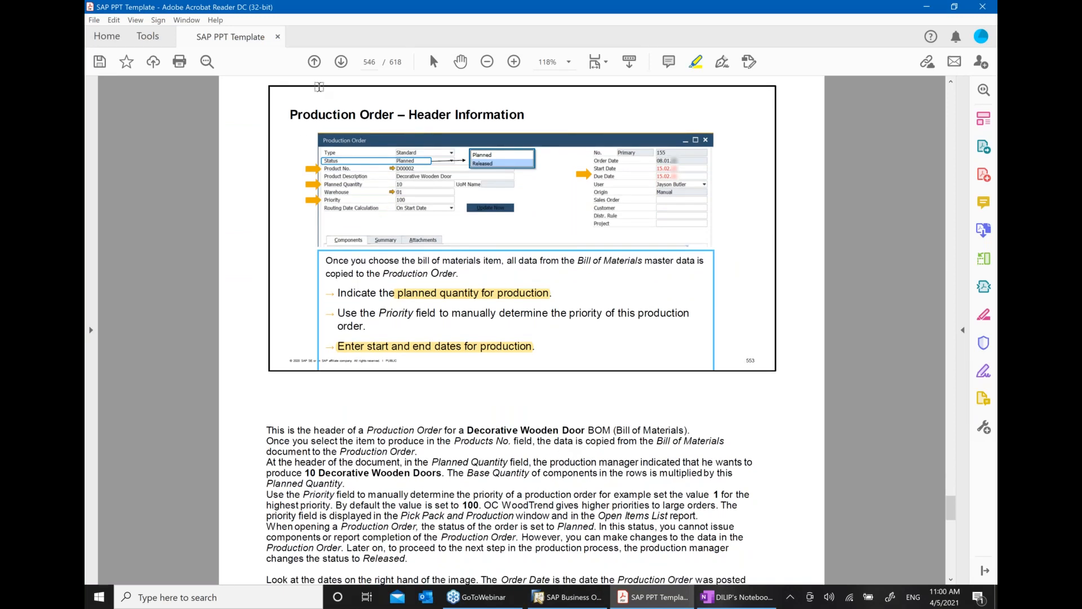
click(341, 62)
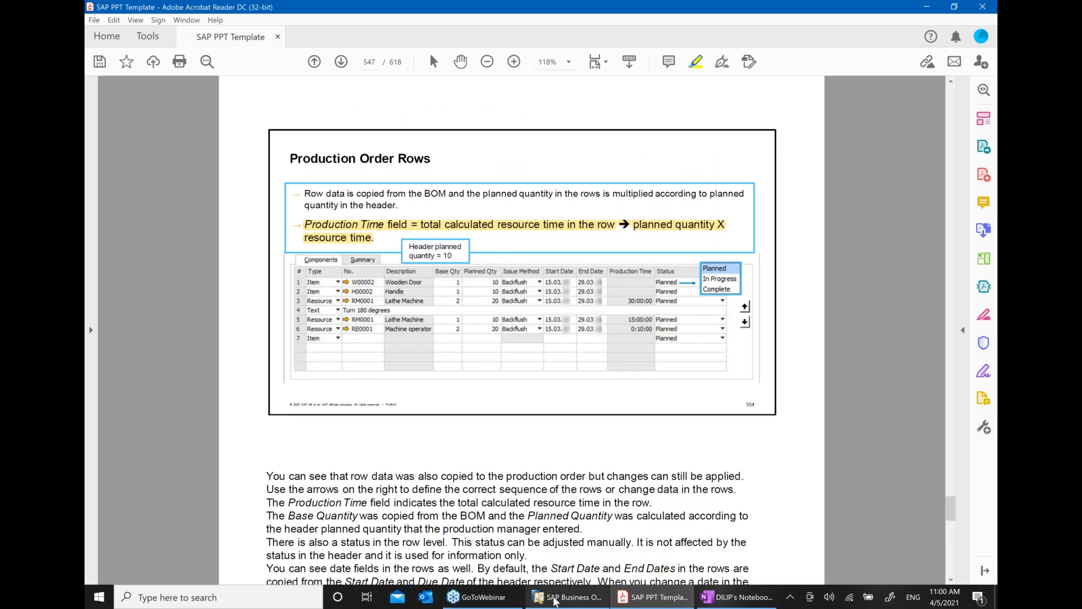
Switch to SAP Business One and examine the production order's Issued and Available quantities and the RM011A Wooden Plate row
click(566, 597)
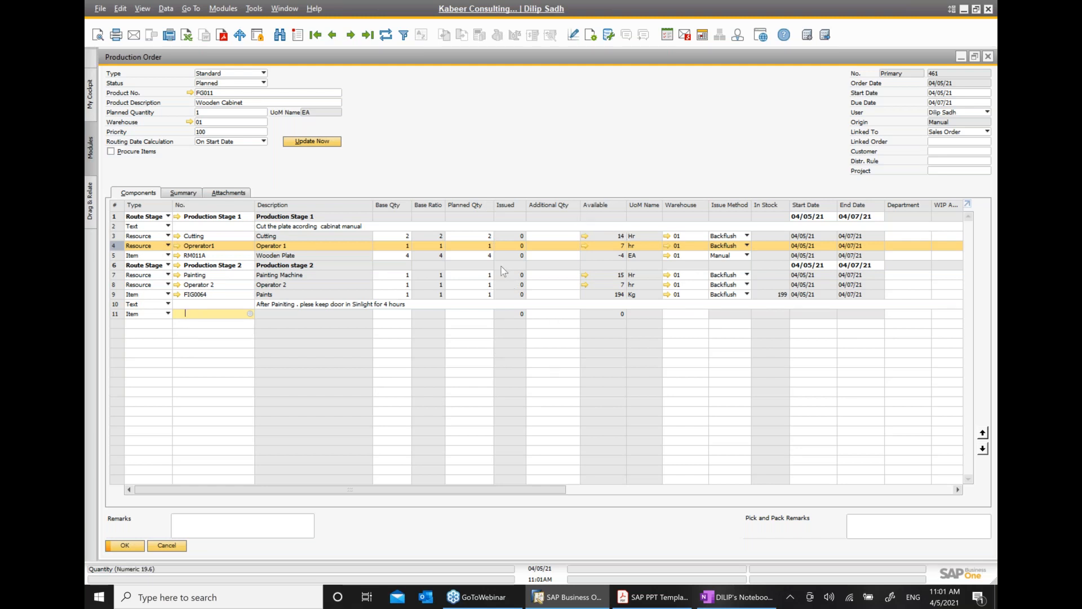
click(514, 207)
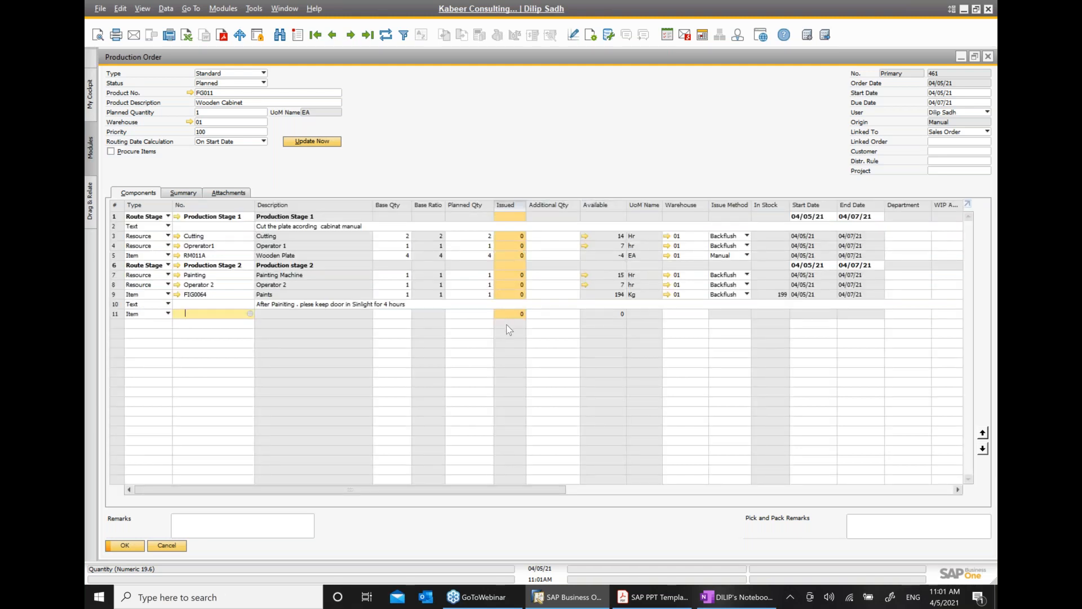
click(616, 204)
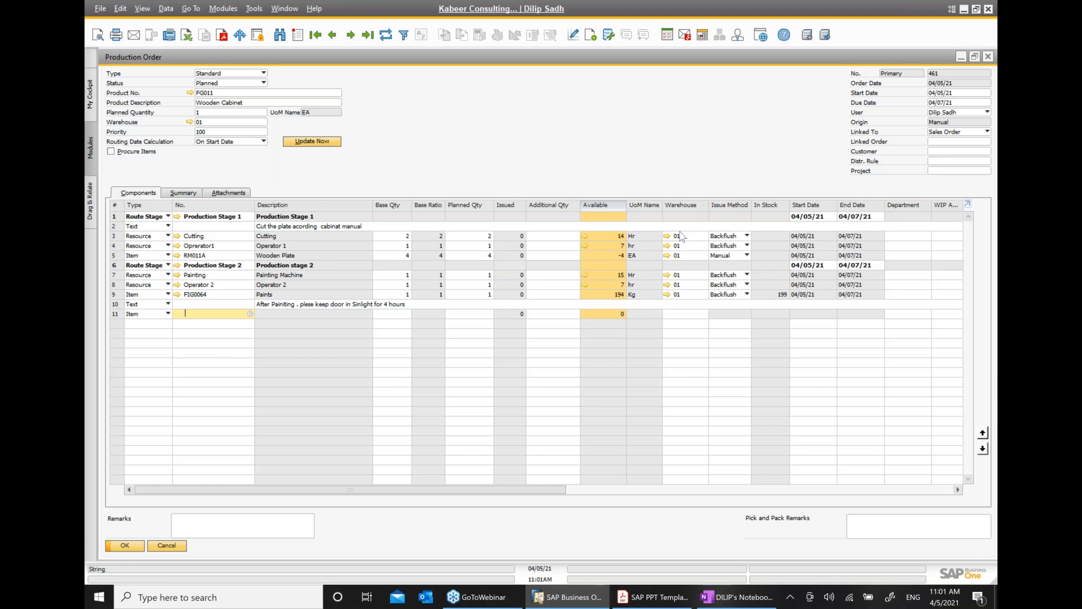
click(112, 255)
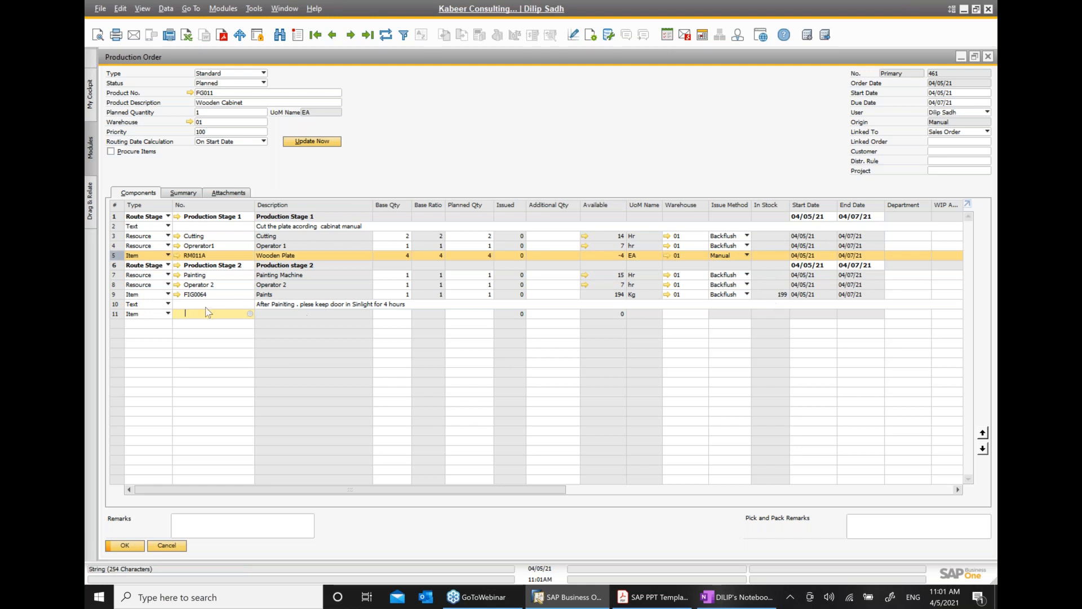
Allow a procurement document for the RM011A Wooden Plate row and update the production order
click(113, 294)
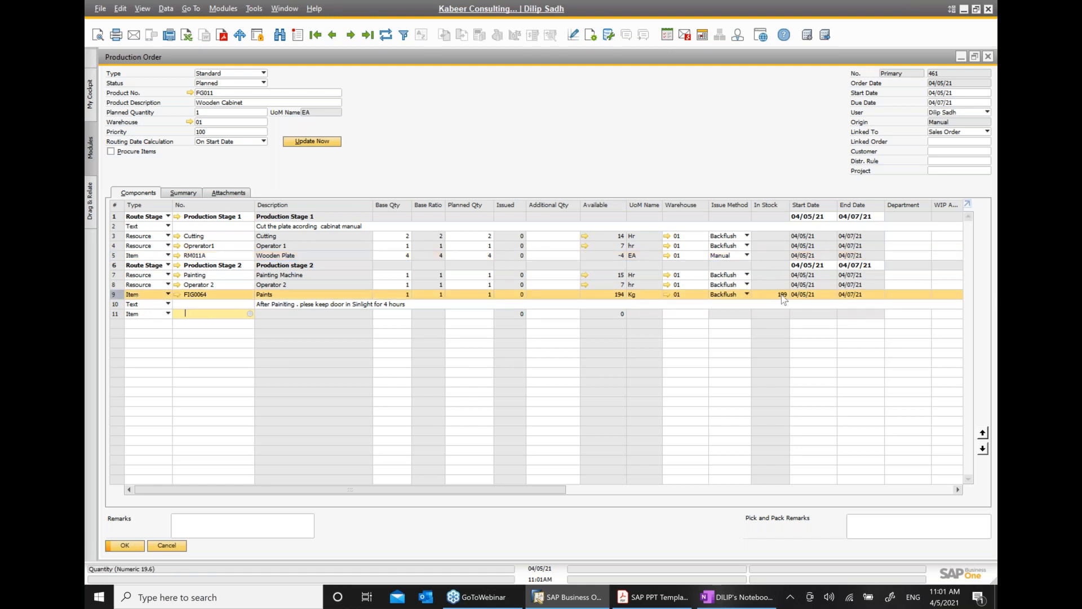
click(117, 256)
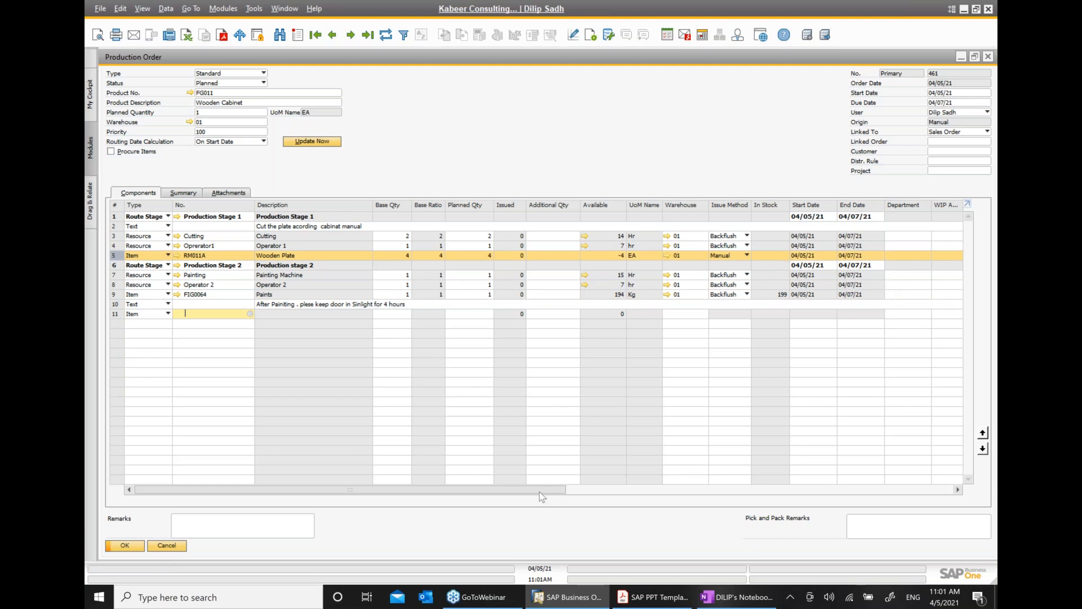
drag(542, 489, 712, 508)
drag(780, 513, 831, 509)
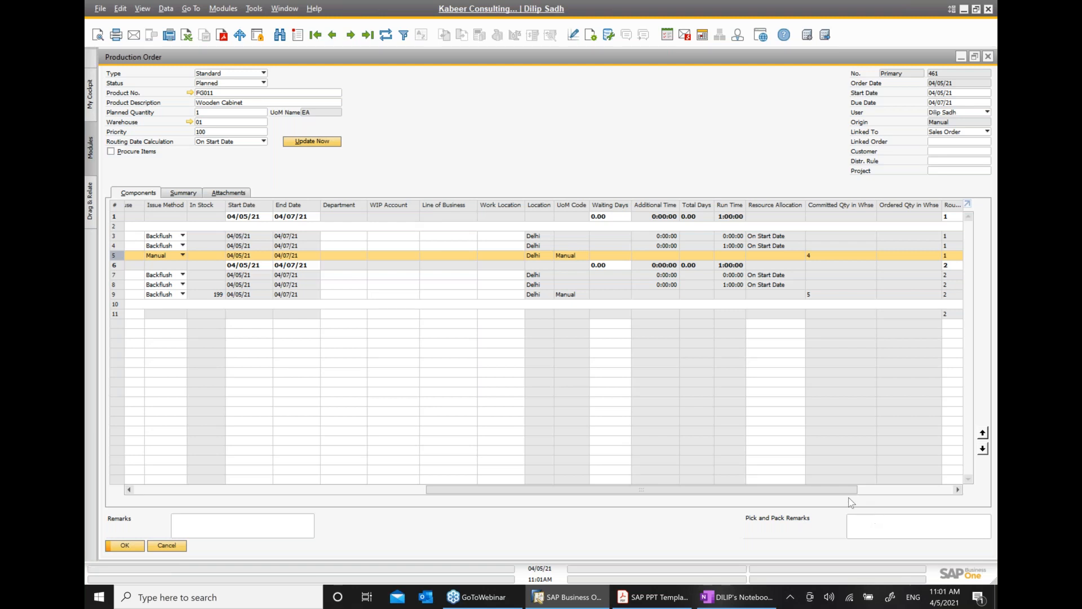
drag(847, 494, 977, 496)
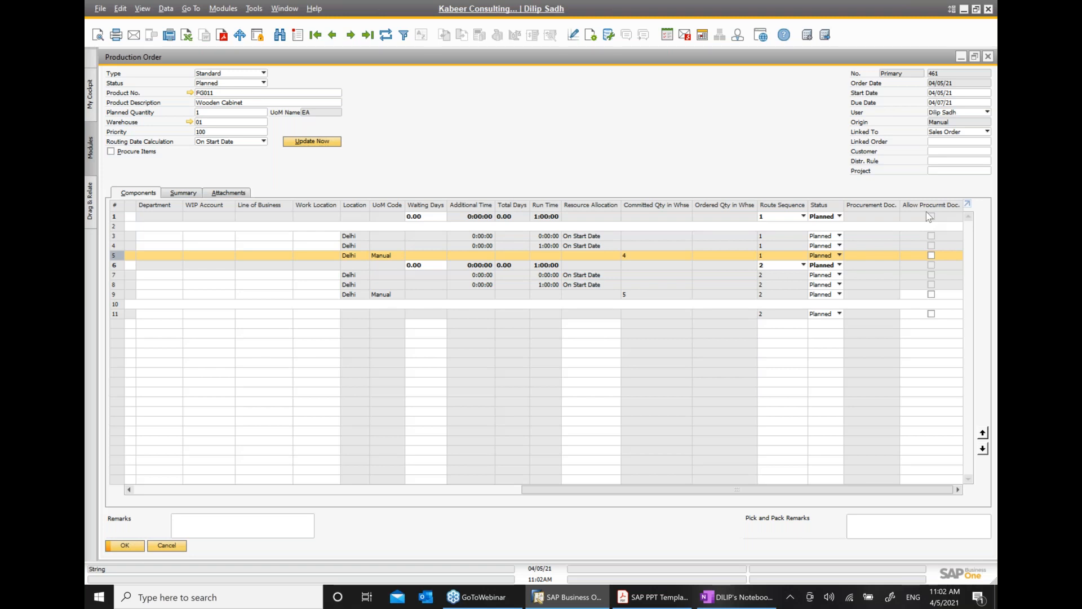
click(931, 257)
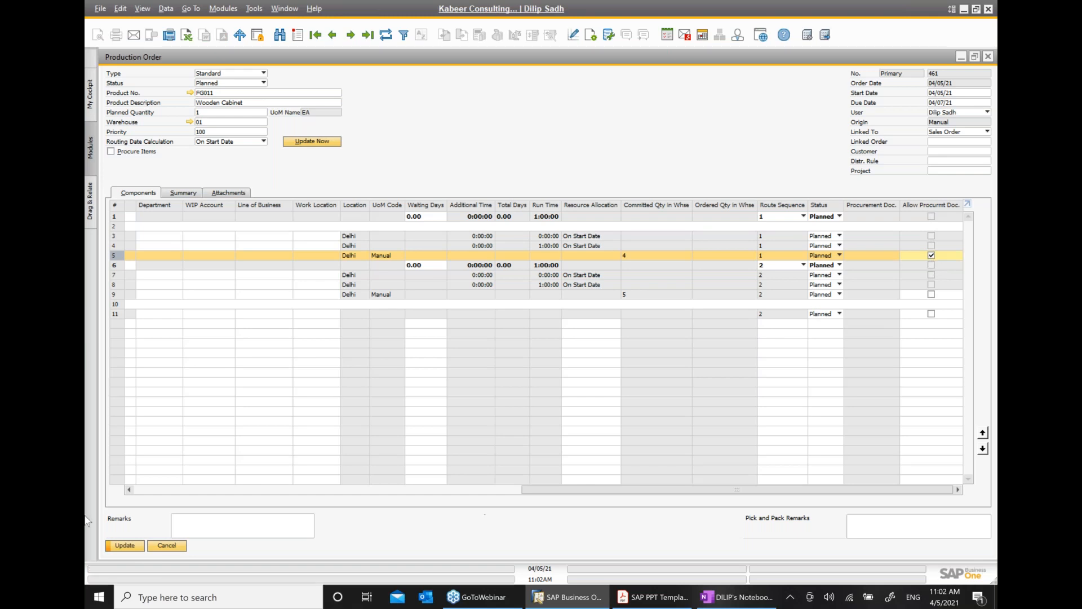
click(125, 546)
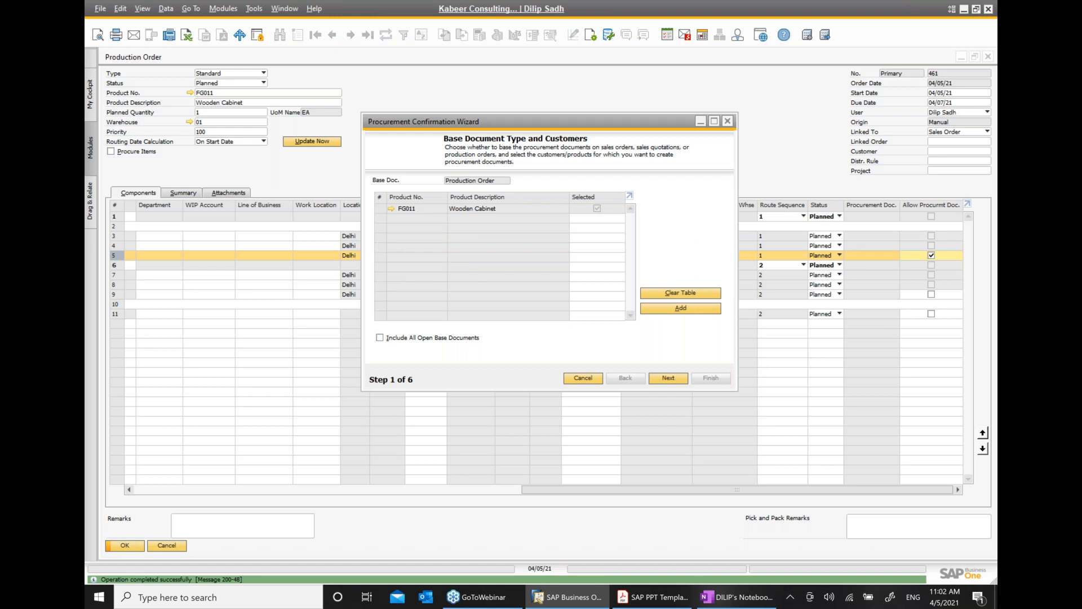
In the Procurement Confirmation Wizard, use the FG011 Wooden Cabinet production order as the base document and proceed to its line items
drag(495, 119, 496, 138)
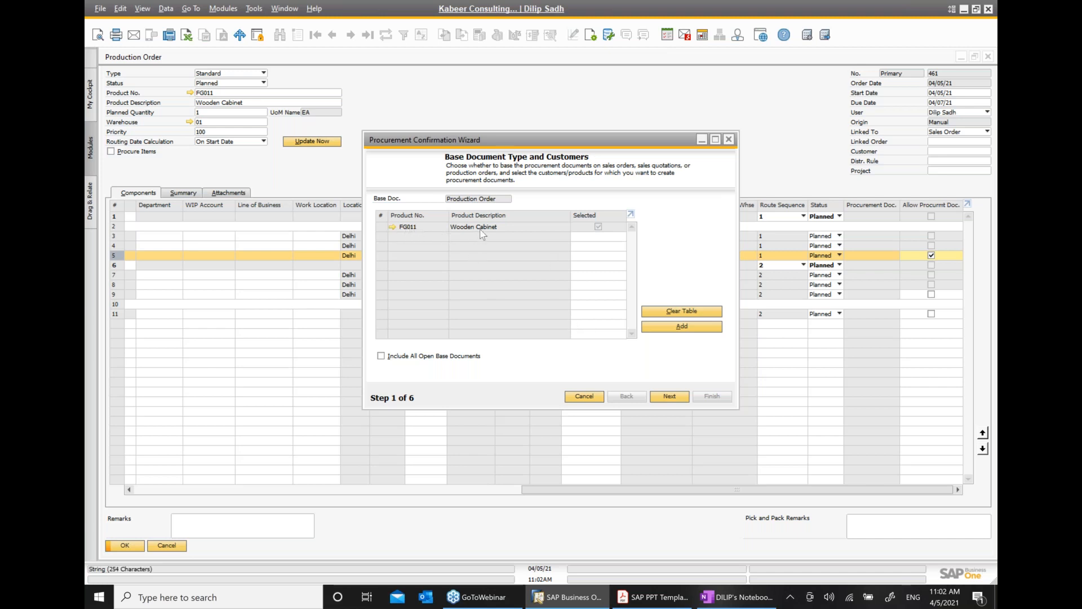
click(670, 397)
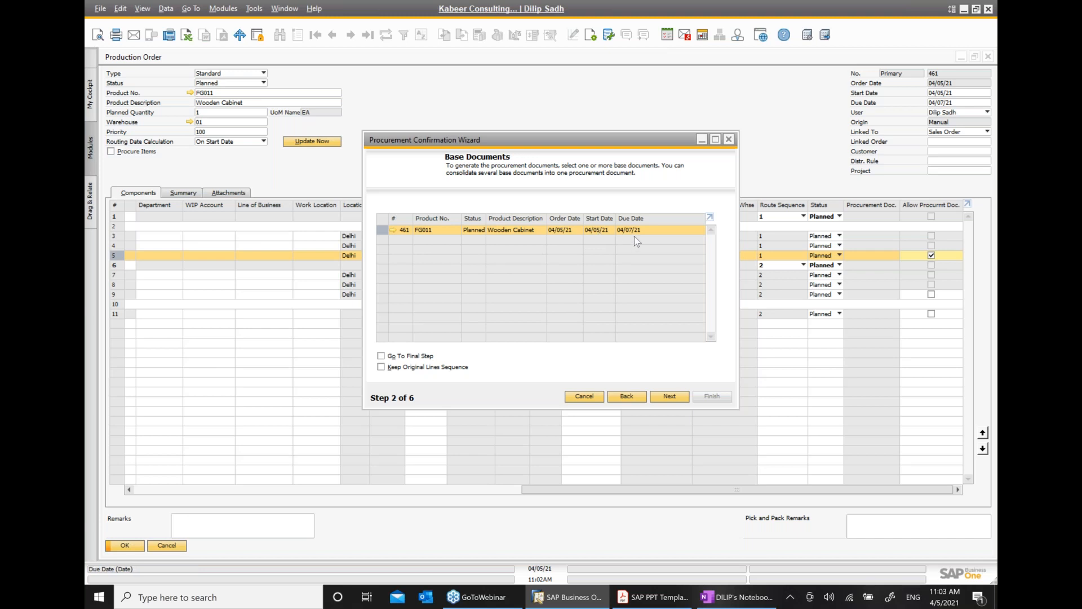
click(669, 397)
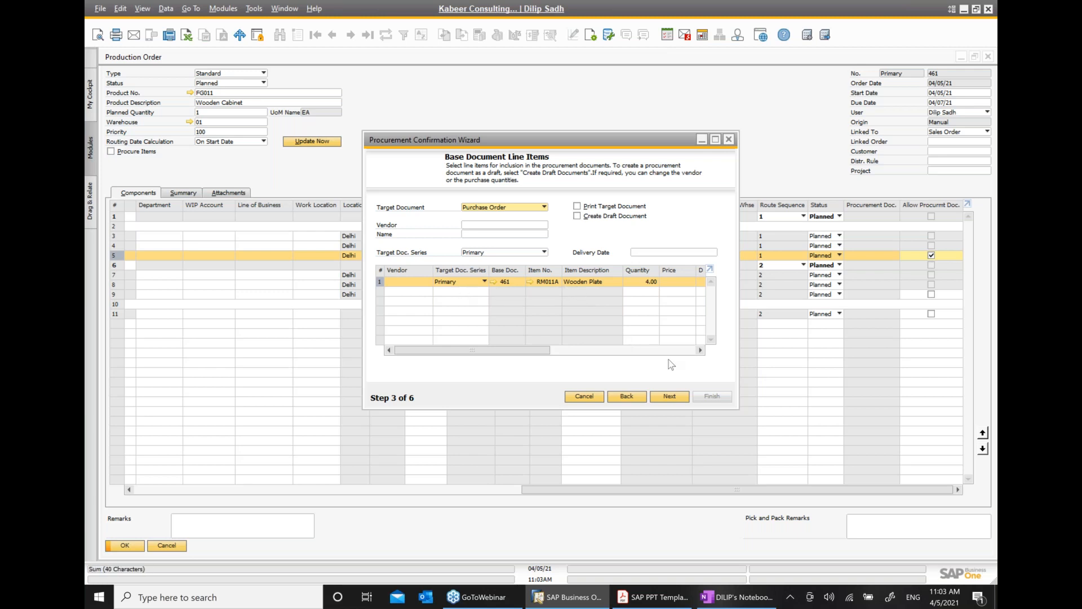
Assign Acme Associates as the vendor for the Wooden Plate purchase order in the wizard
click(670, 397)
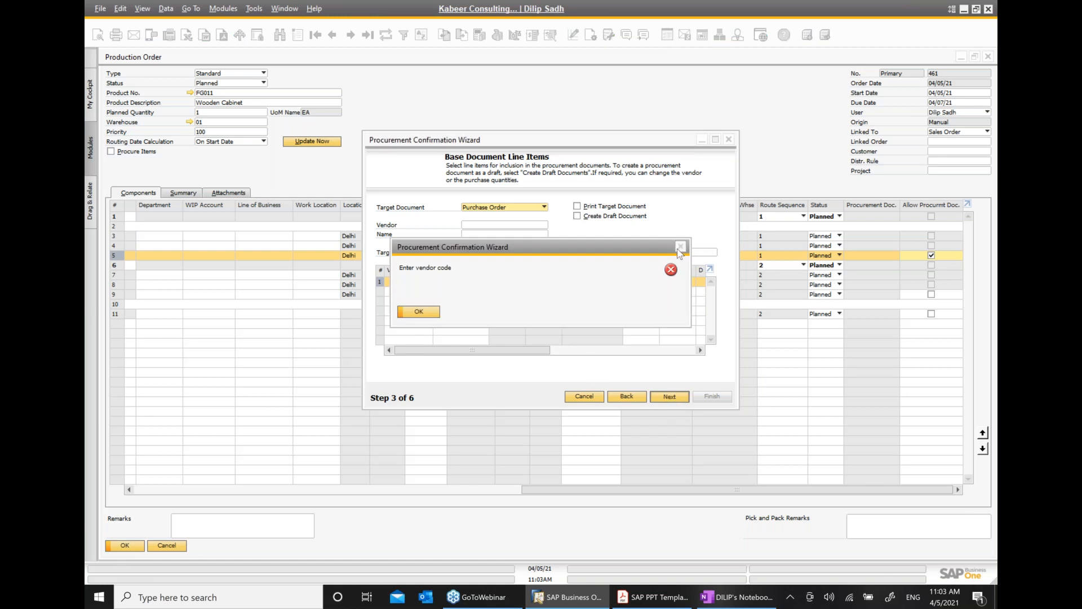
click(680, 246)
click(527, 226)
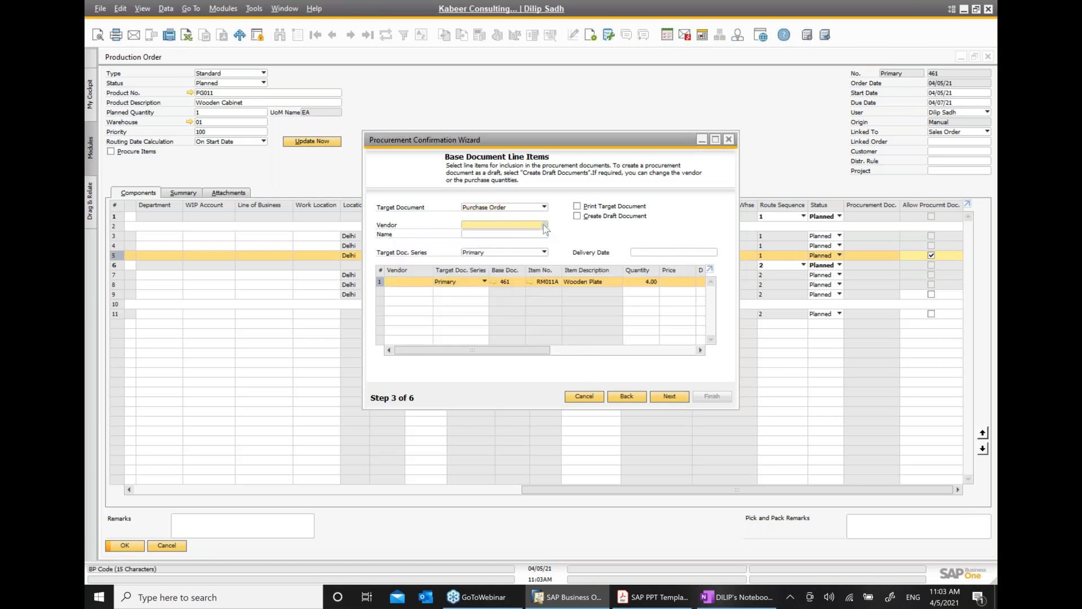
click(545, 225)
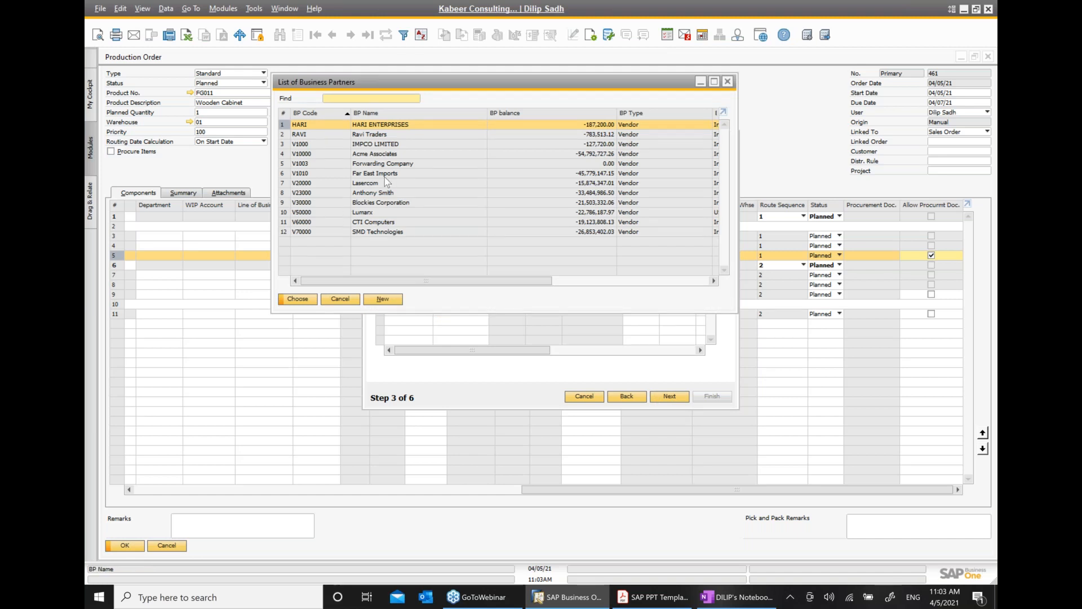
click(370, 156)
double_click(370, 156)
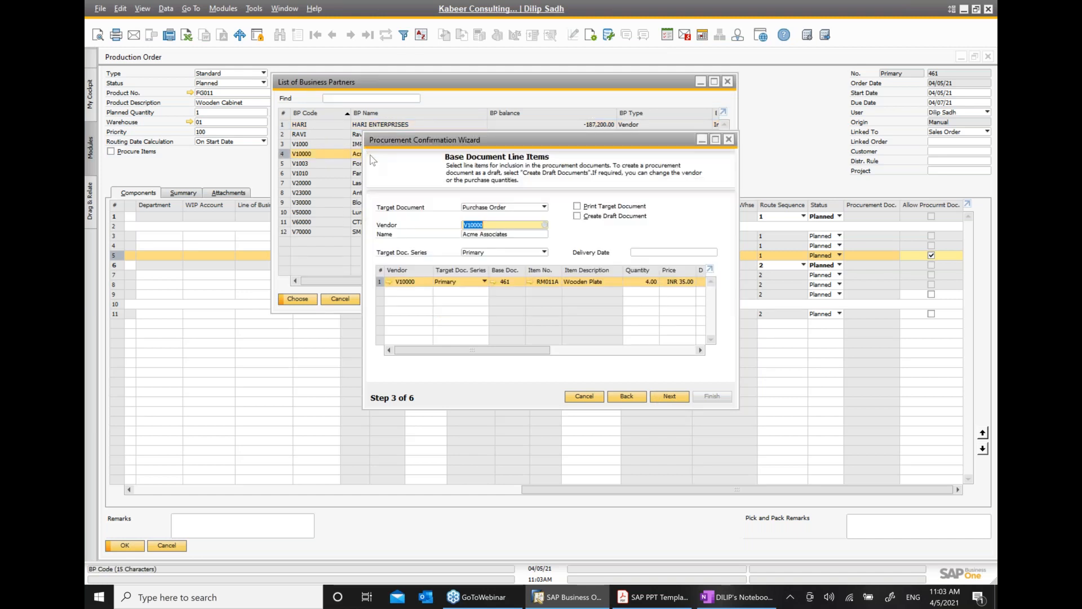
Proceed through the wizard's remaining steps with the default settings to generate the purchase order
click(670, 397)
click(669, 396)
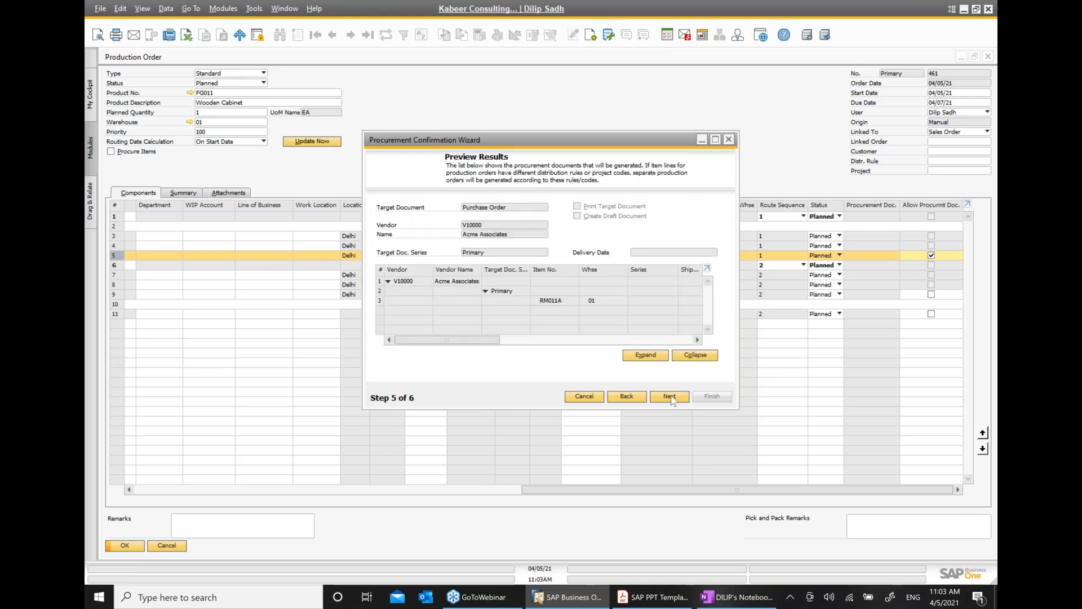
click(670, 396)
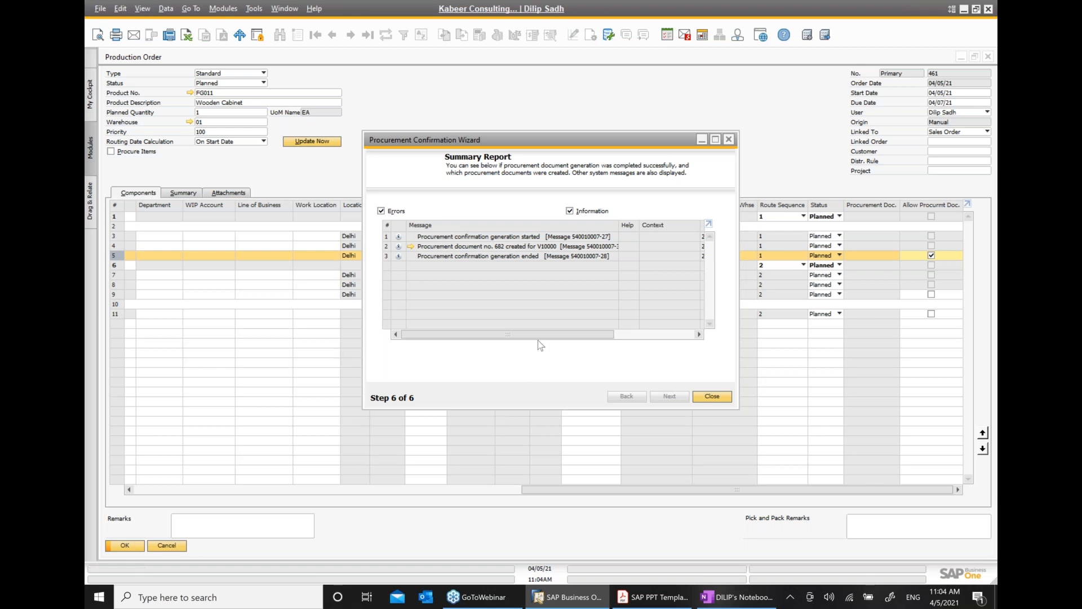
Open the generated purchase order, set the RM011A Wooden Plate quantity to 100 and update the document despite its link
click(411, 246)
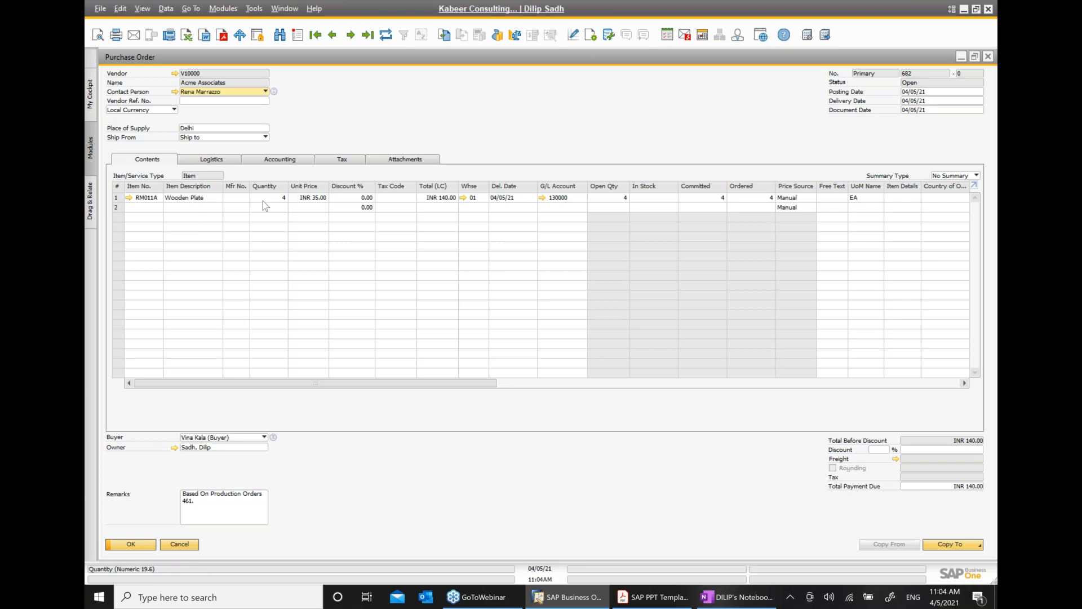
click(282, 198)
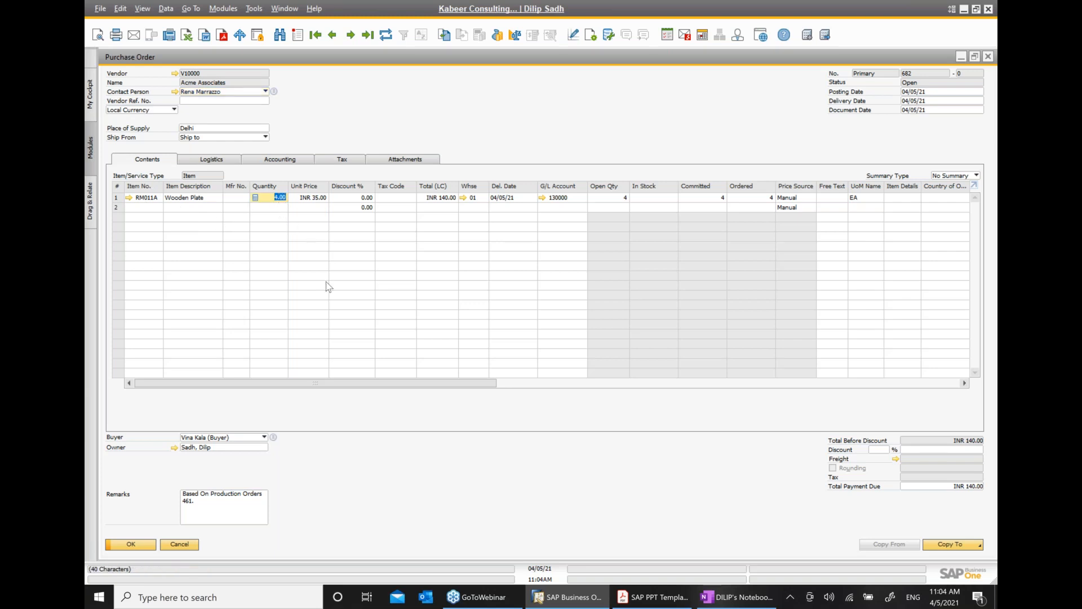
text(10)
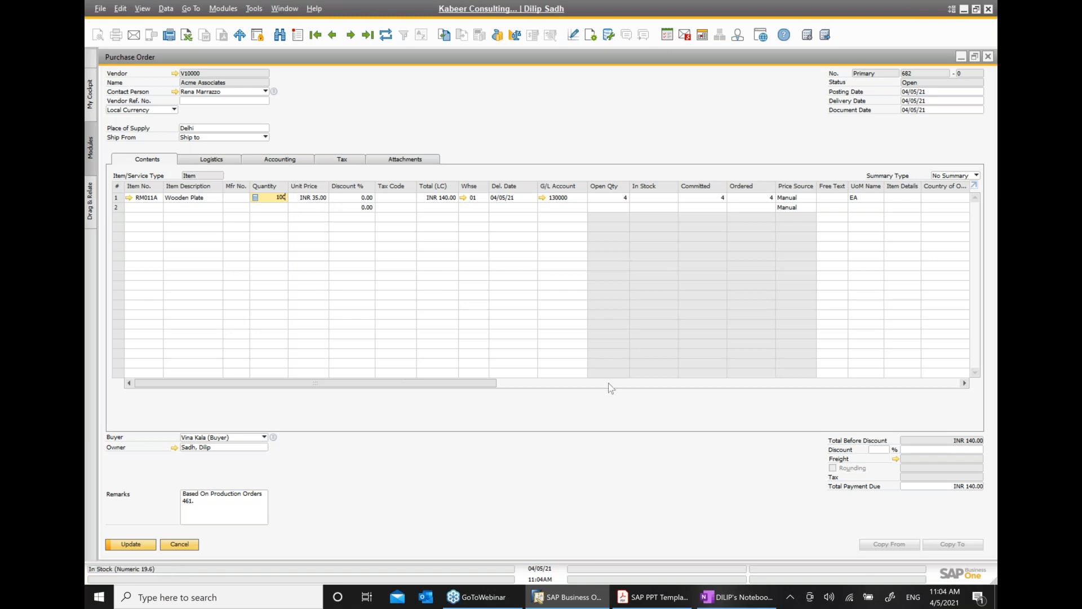
click(135, 547)
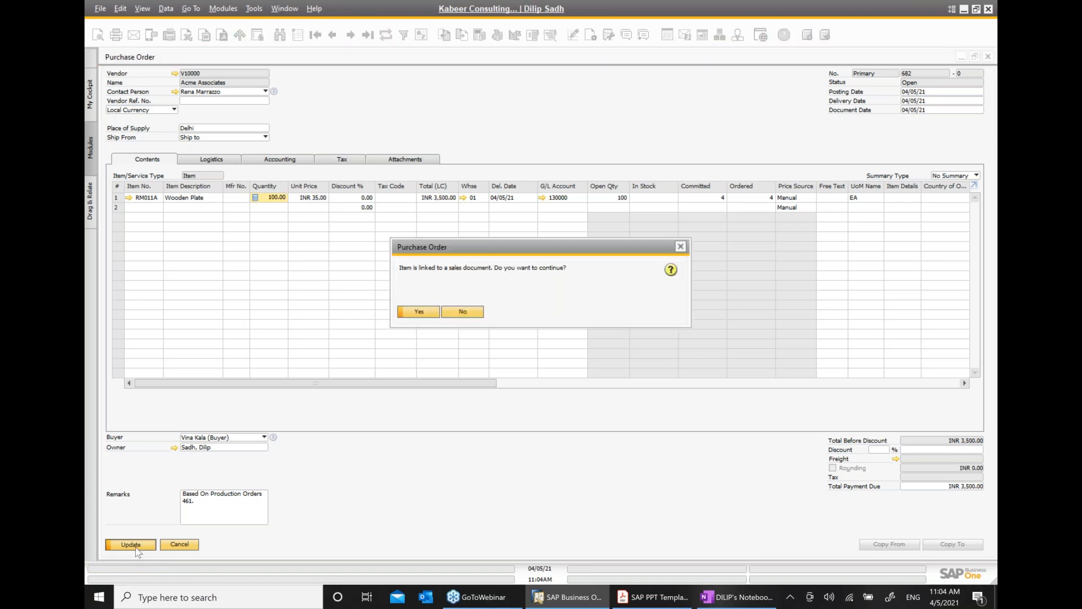
click(426, 314)
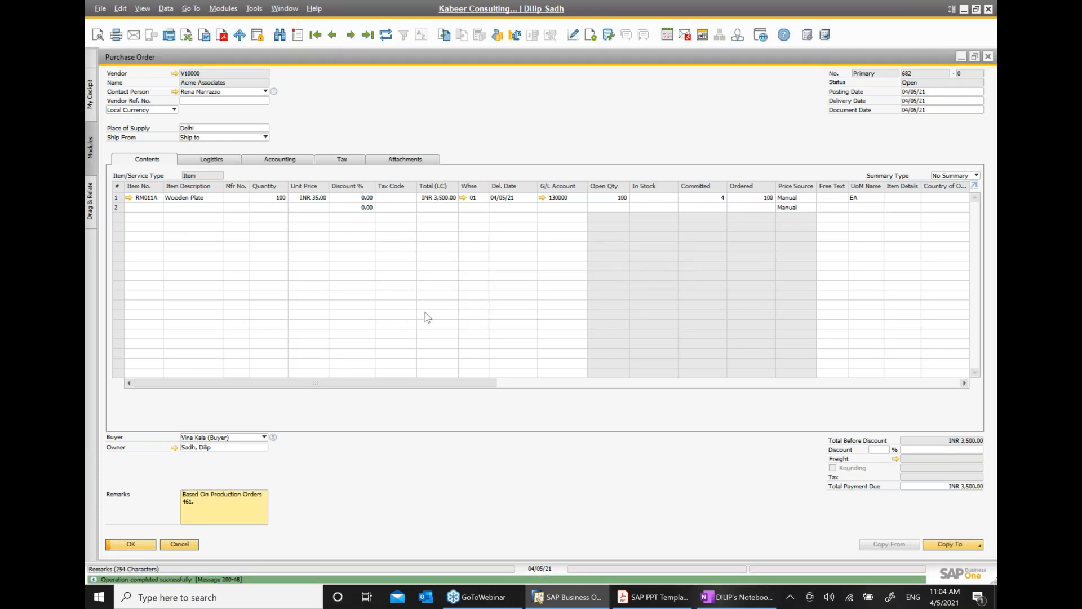
Copy the purchase order to a Goods Receipt PO and add it
click(958, 545)
click(944, 526)
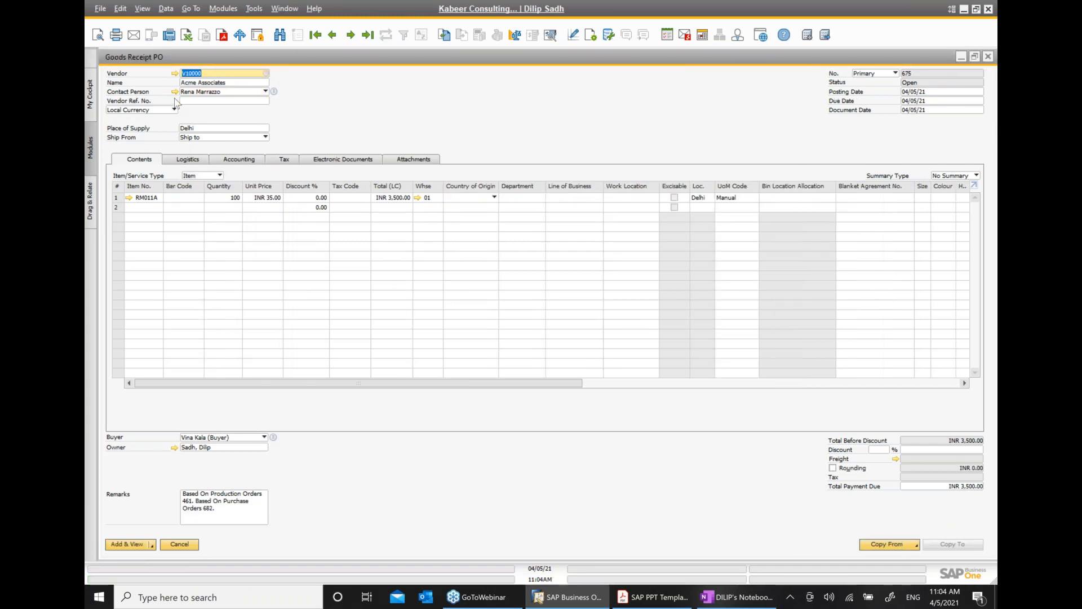
click(133, 543)
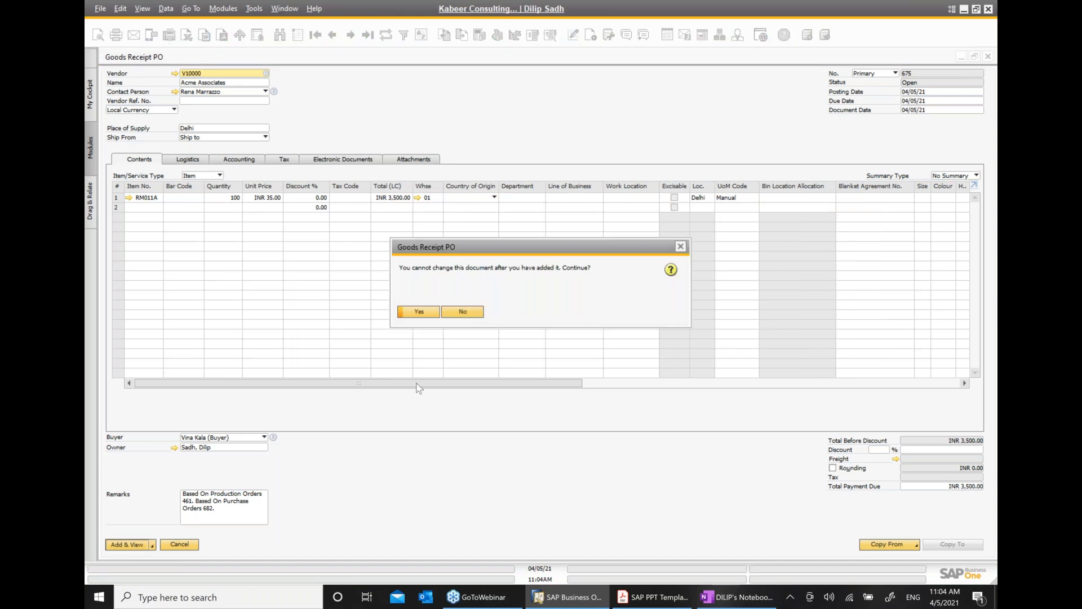
click(419, 312)
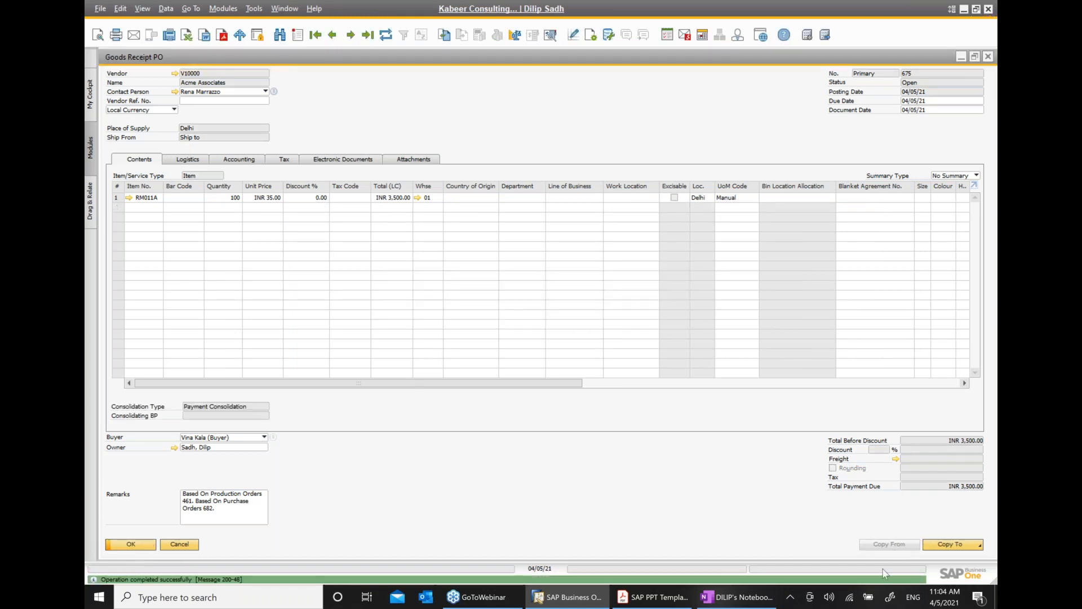
Copy the goods receipt to an A/P Invoice, set the RM011A row's tax code to CST@4 and add the invoice
click(949, 544)
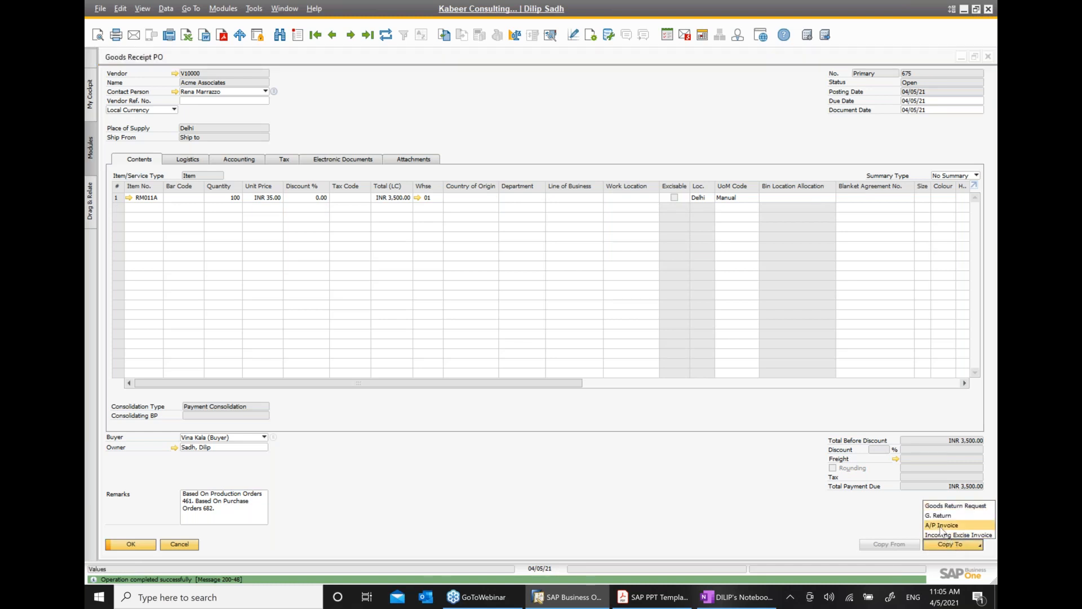
click(942, 525)
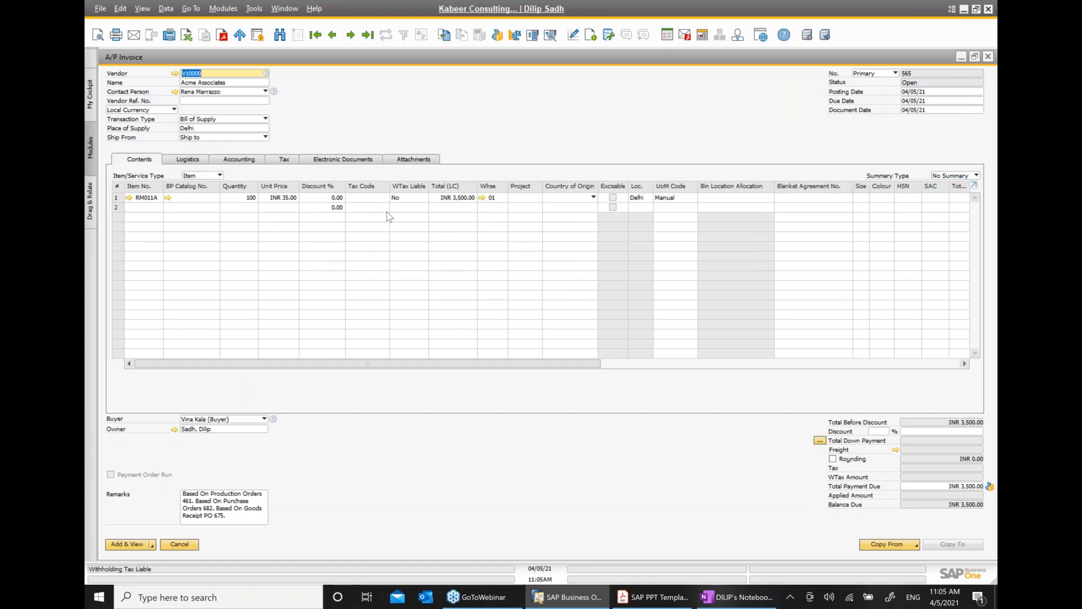
click(374, 202)
click(384, 197)
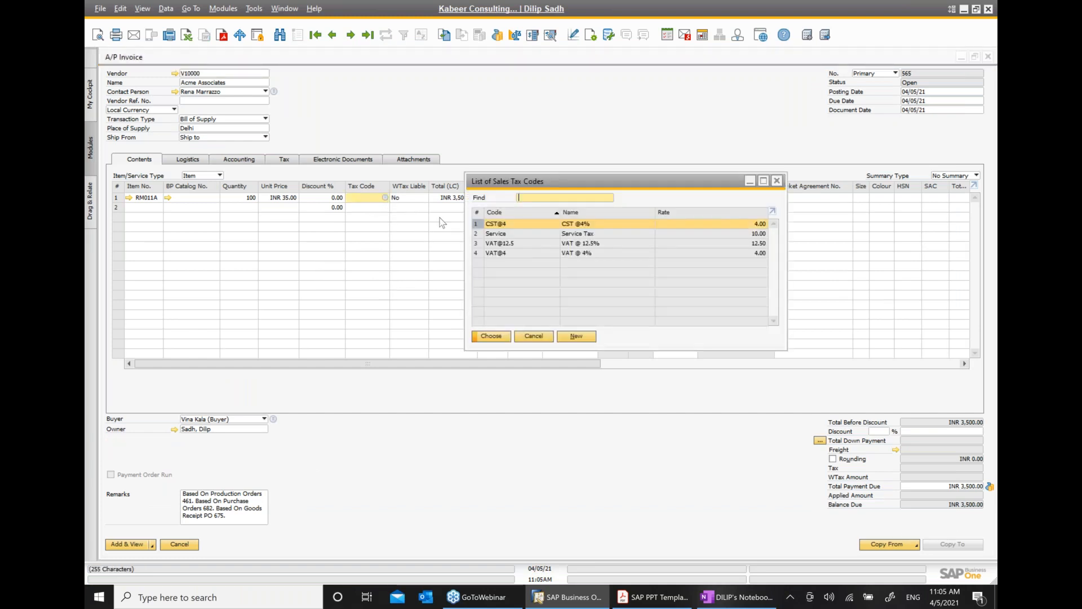
double_click(504, 225)
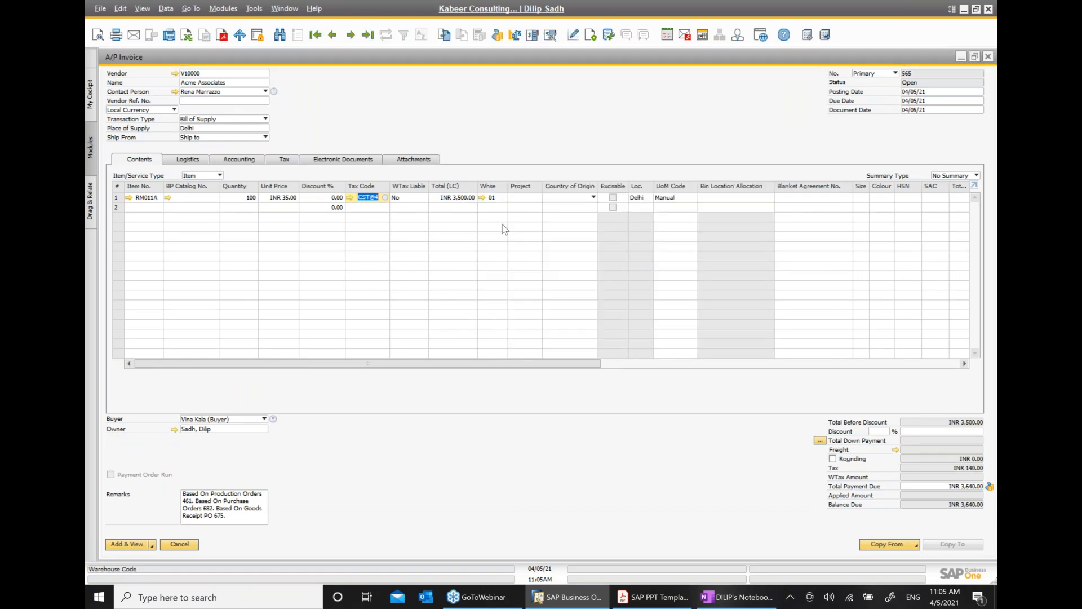
click(128, 544)
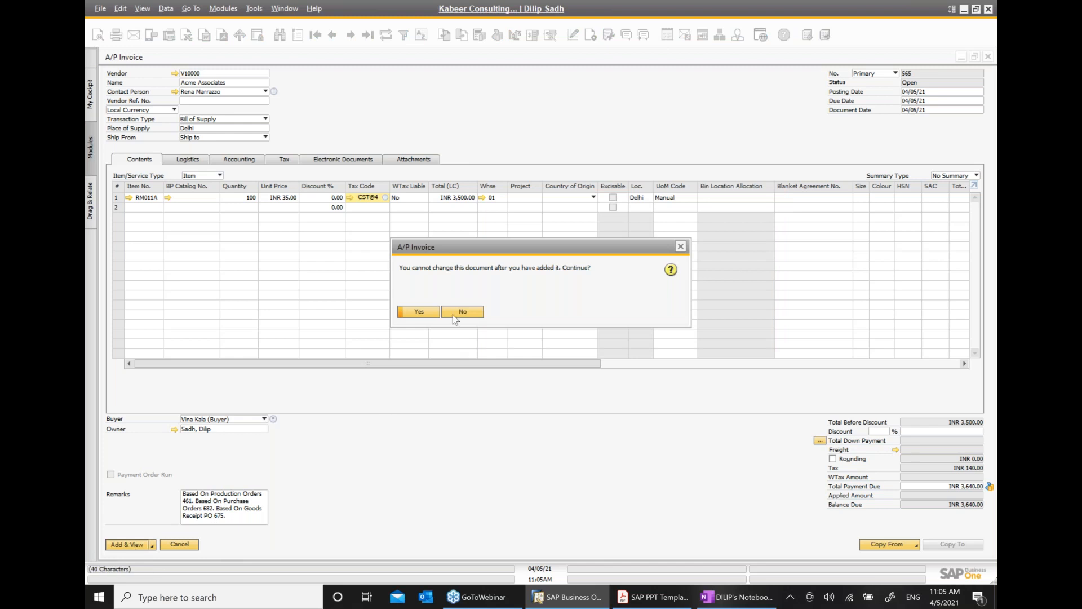
click(420, 311)
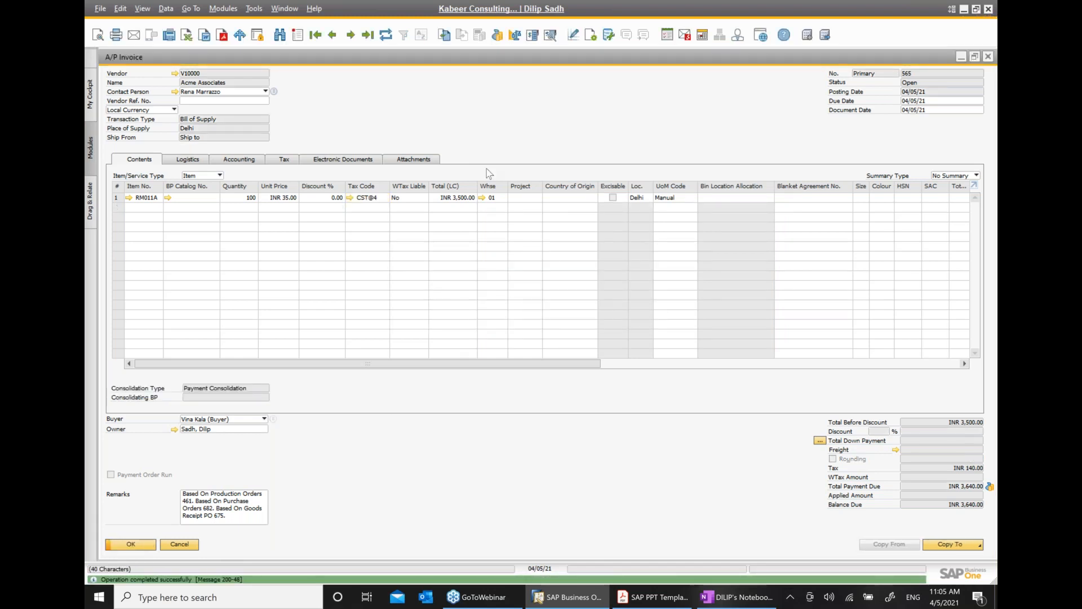
Examine the A/P Invoice's relationship map back to the production order and close the map
right_click(489, 127)
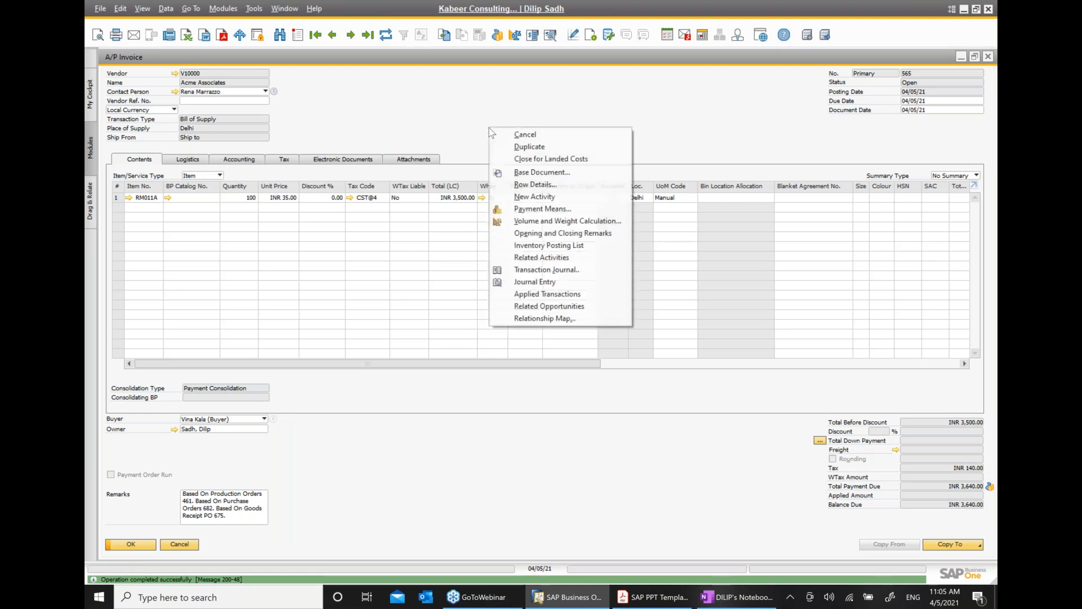
click(544, 318)
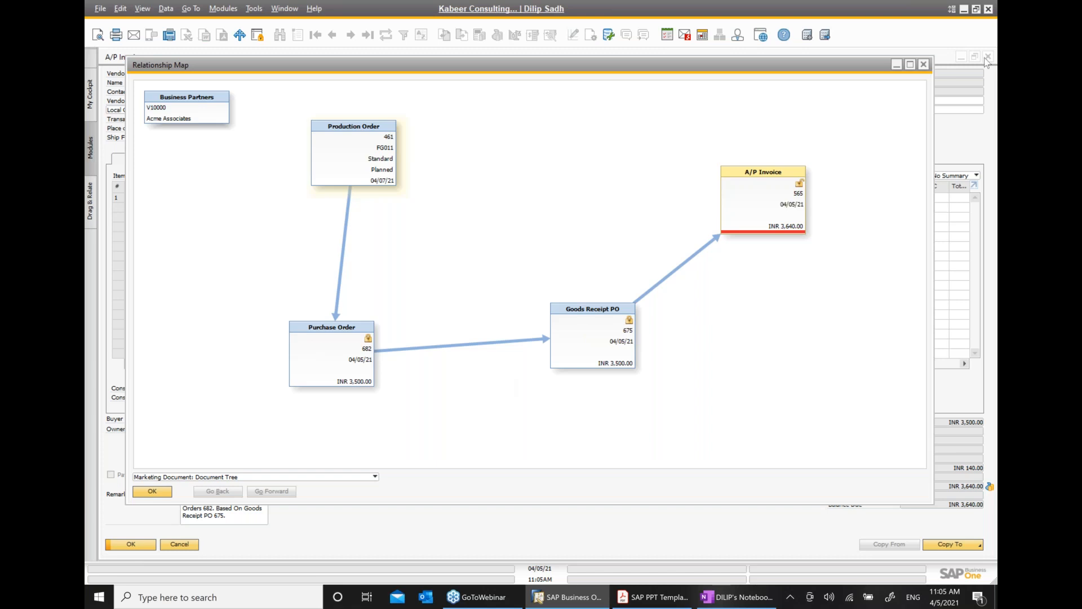
click(923, 64)
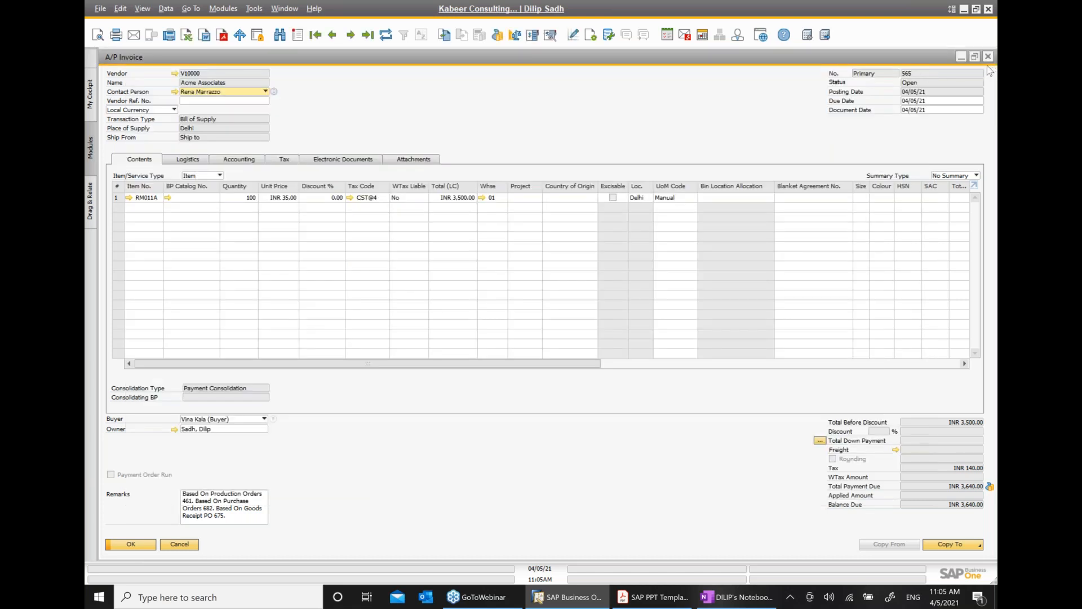
Close the purchasing documents and the procurement wizard's summary report to return to the production order
click(988, 56)
click(988, 56)
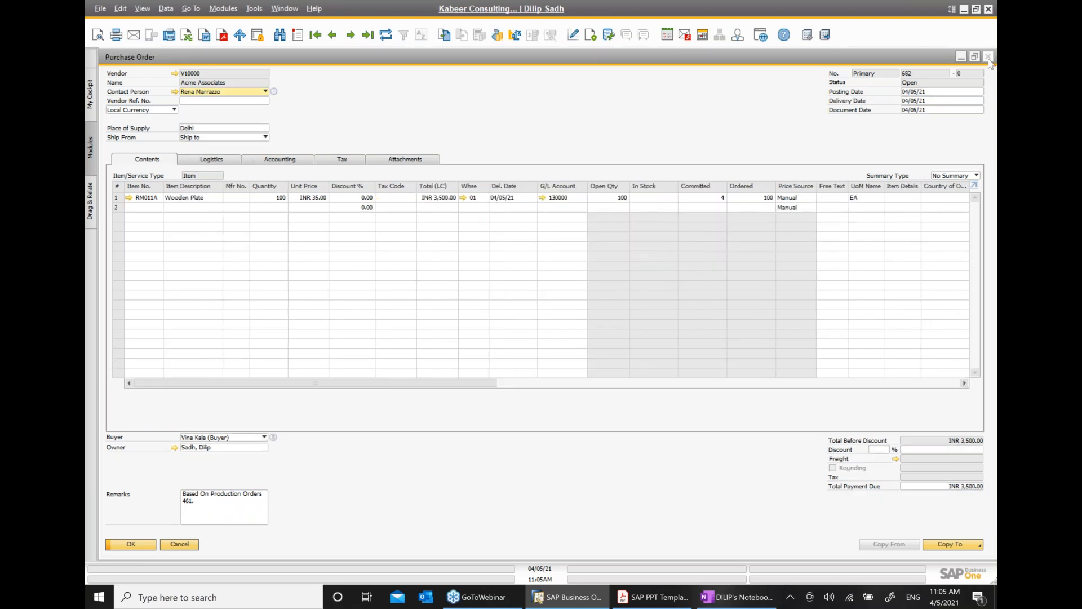
click(988, 56)
click(988, 57)
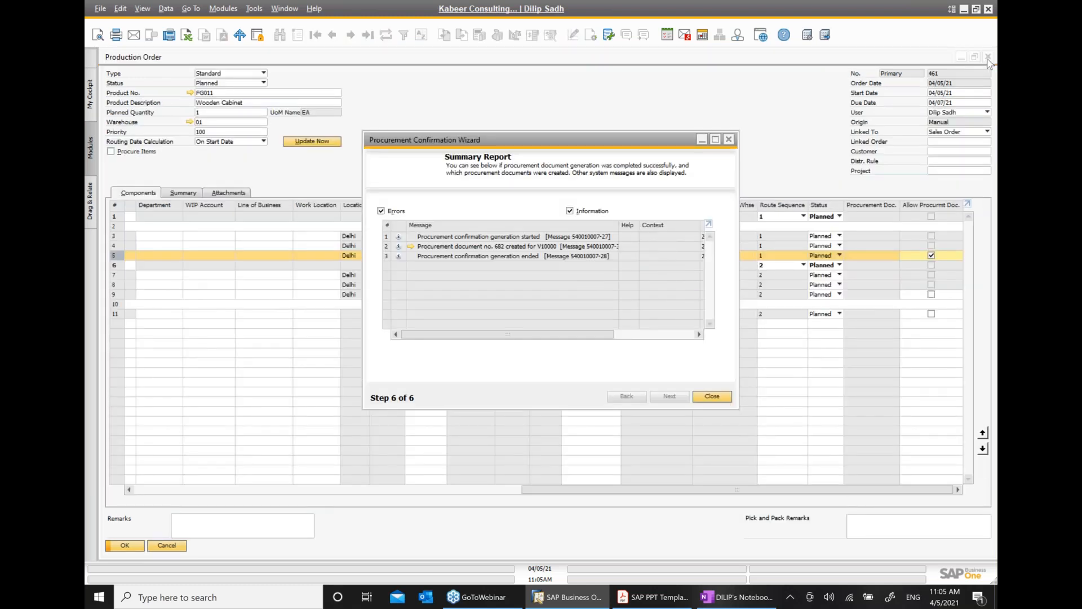
click(712, 396)
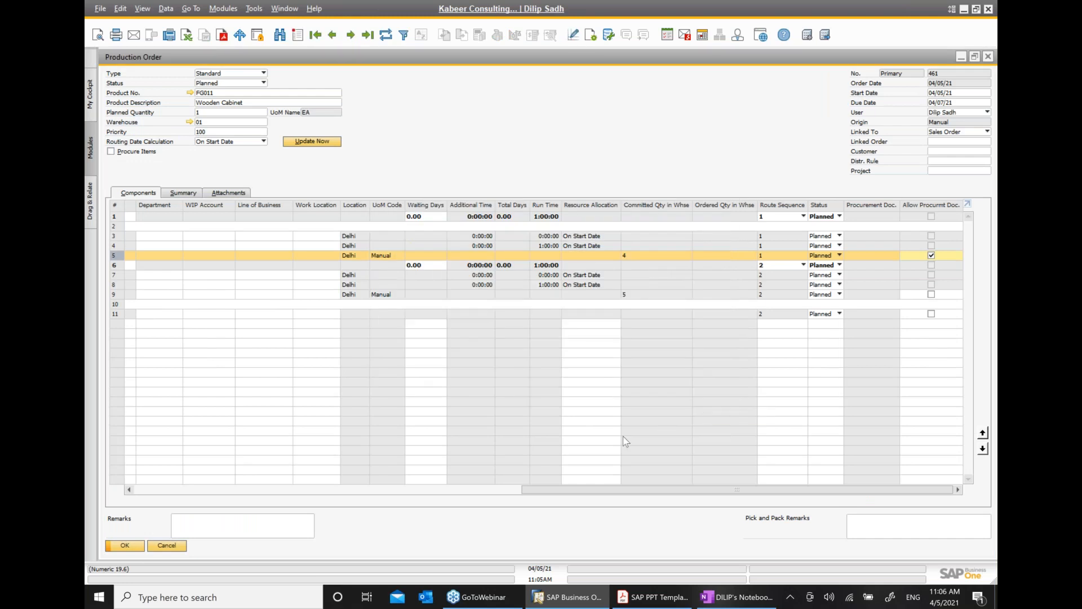
Refresh the production order and examine the Wooden Plate's availability and its warehouse stock in the item master's inventory data
drag(584, 489, 118, 495)
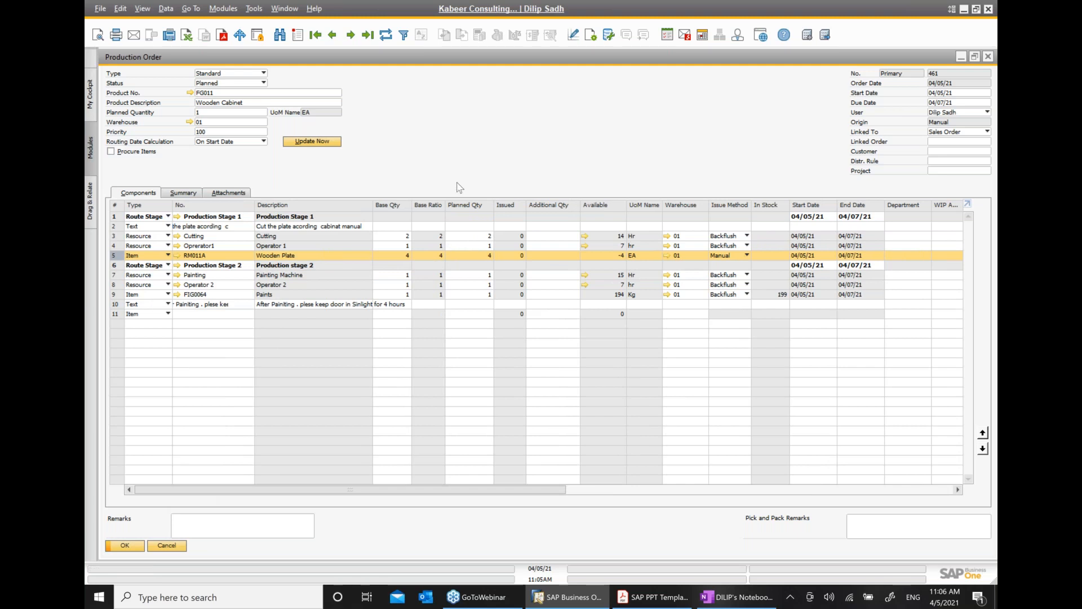
click(389, 37)
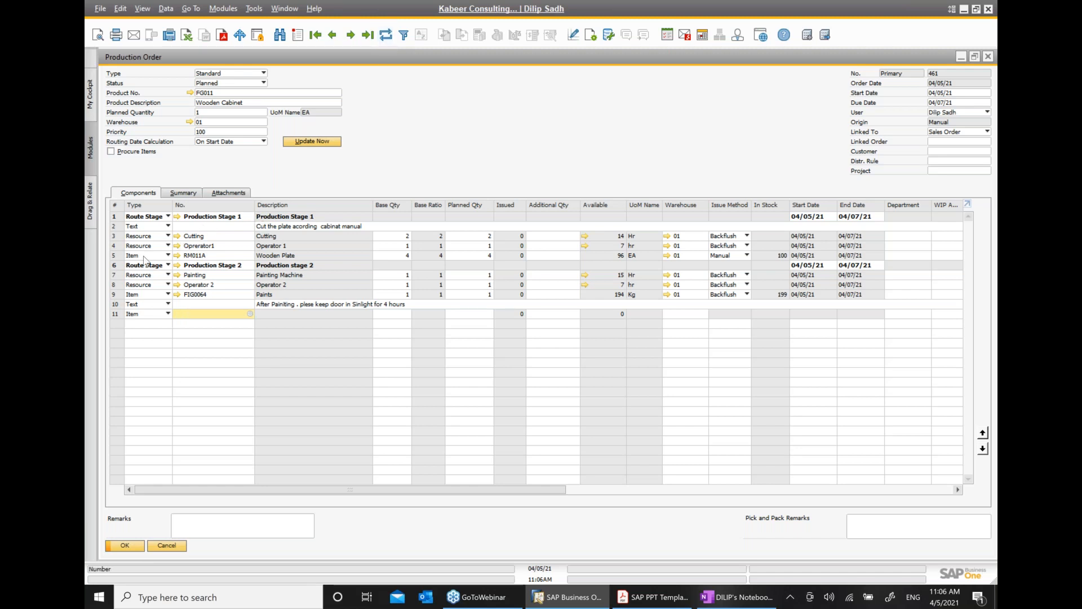
click(114, 256)
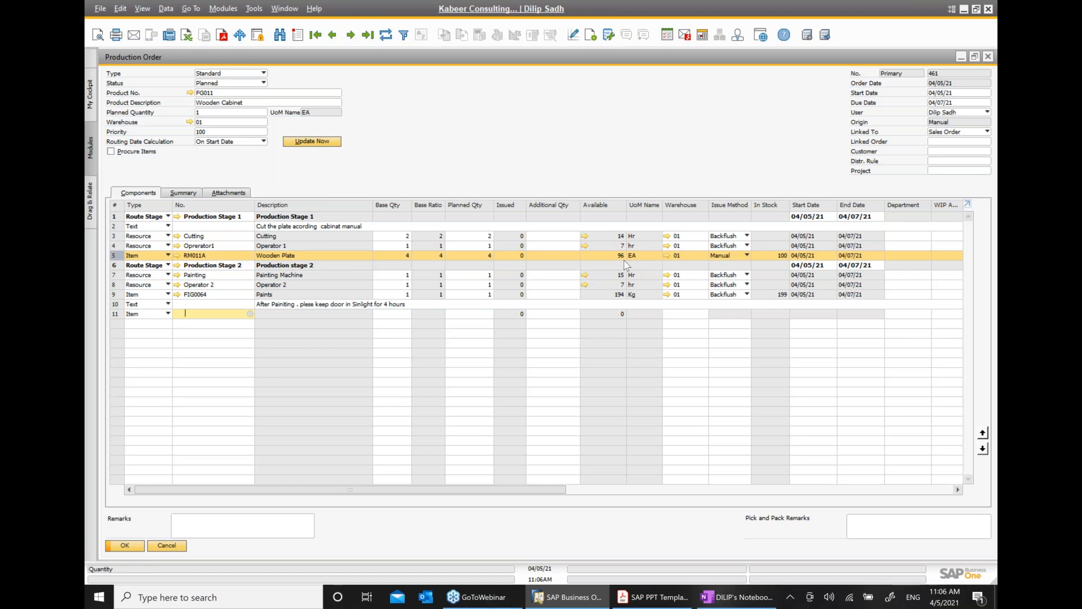
click(177, 256)
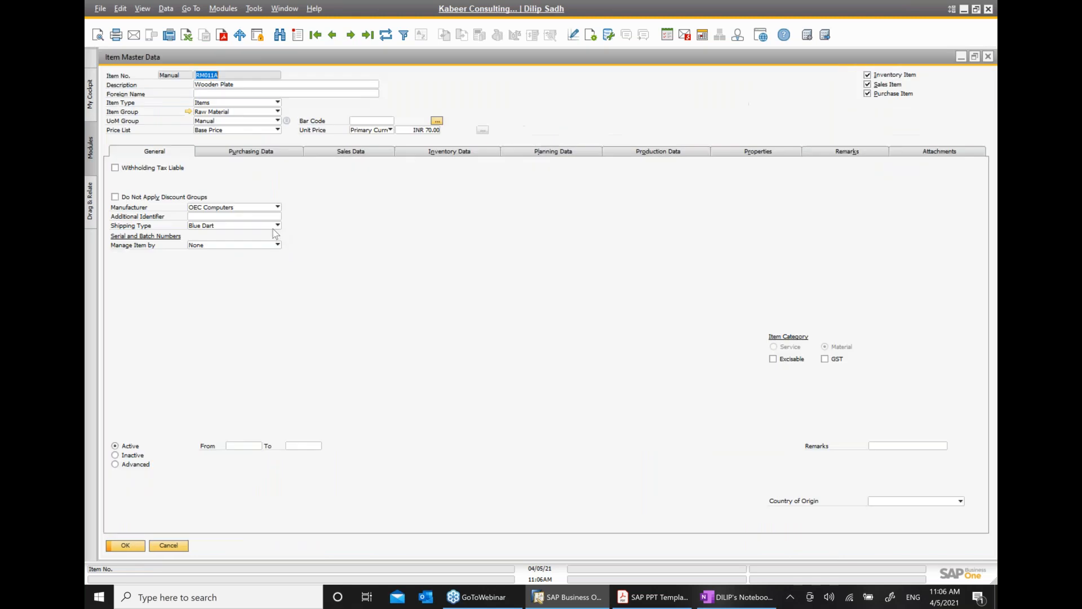
click(444, 153)
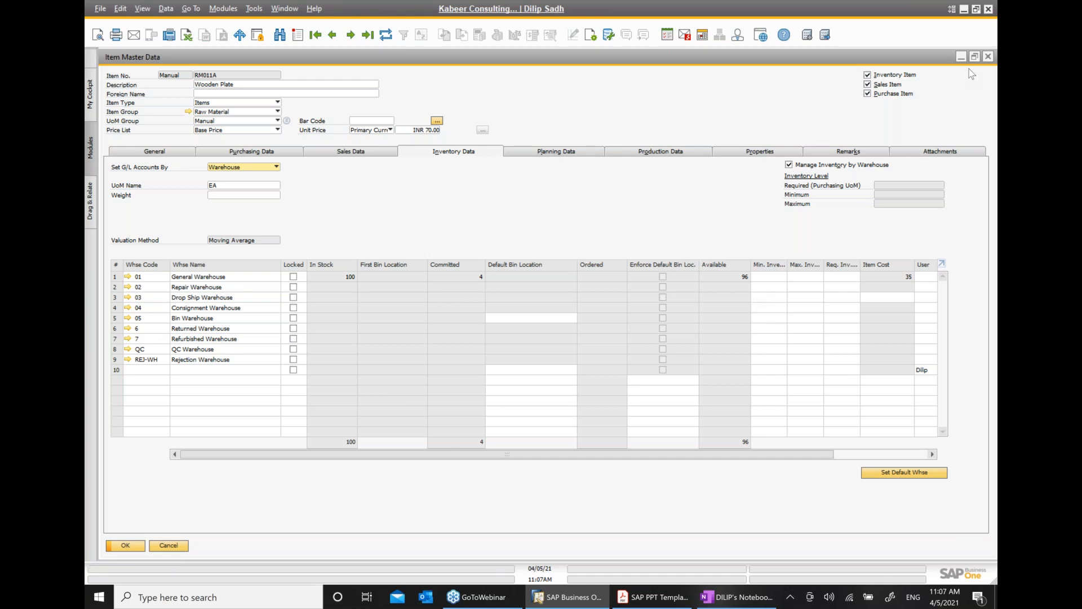
click(988, 56)
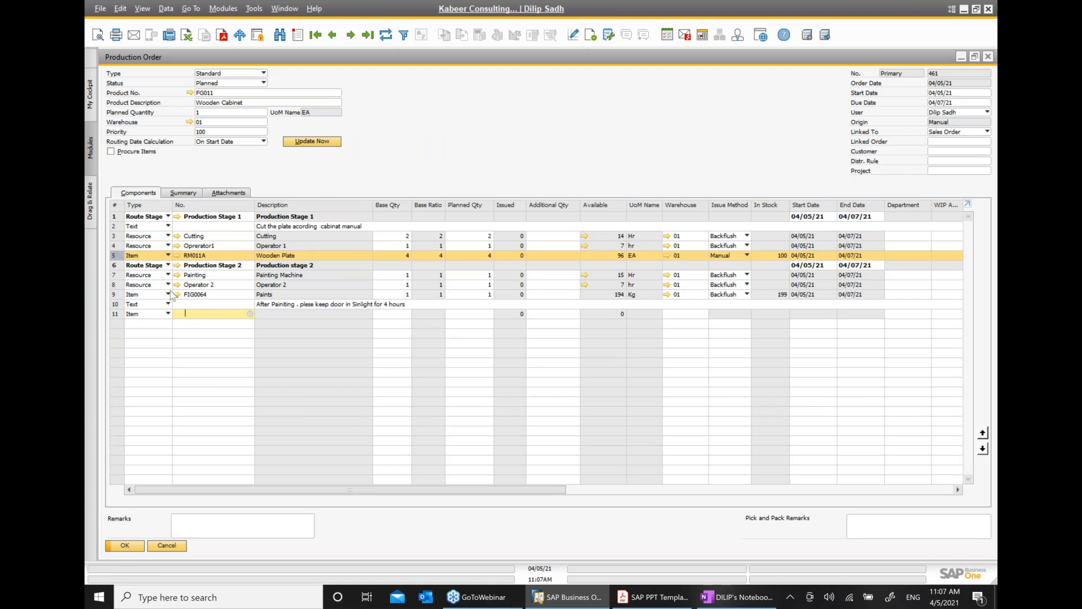
click(382, 34)
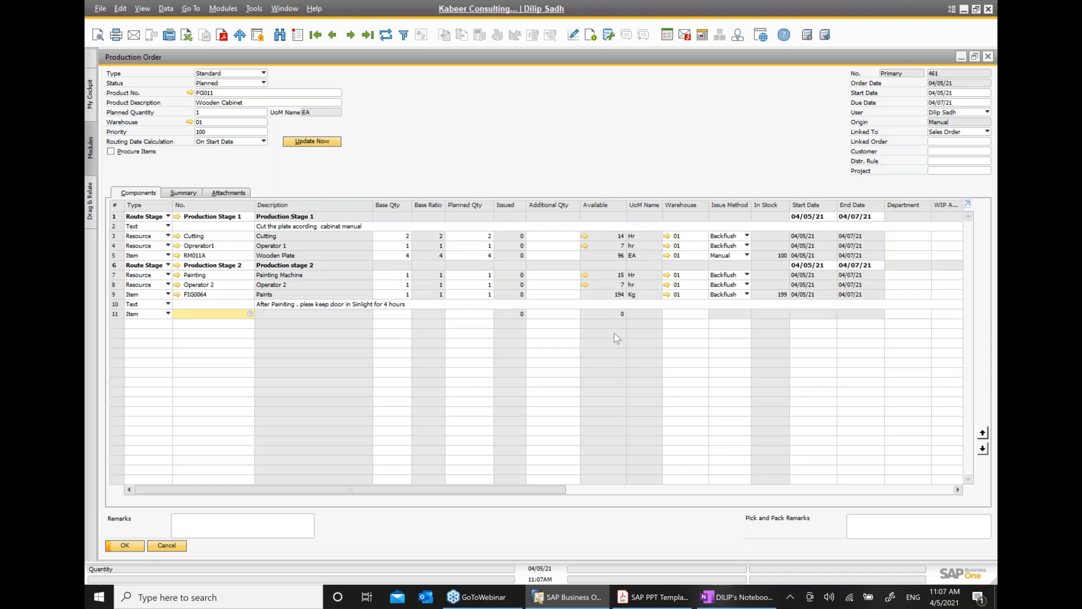
Switch to the training PDF in Adobe Acrobat Reader and read the page on creating and releasing a production order
click(654, 597)
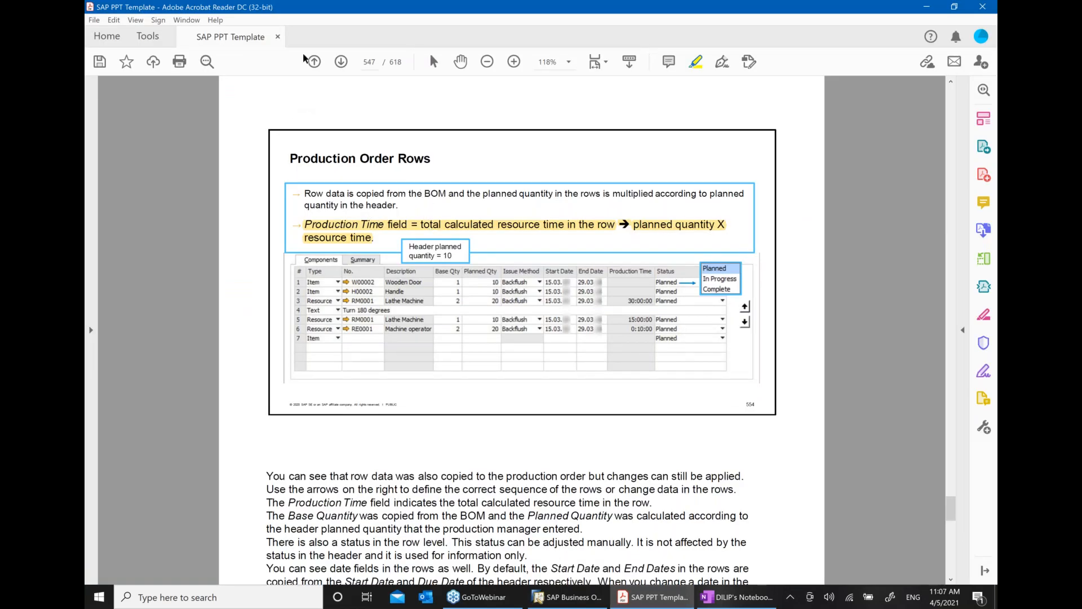
click(340, 65)
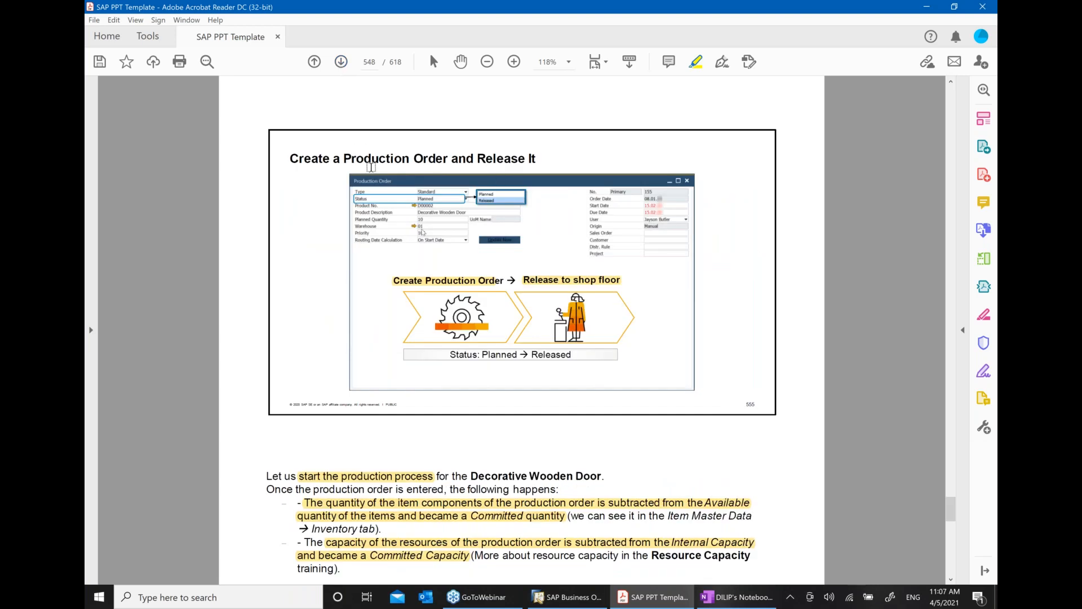
scroll(372, 168, down, 2)
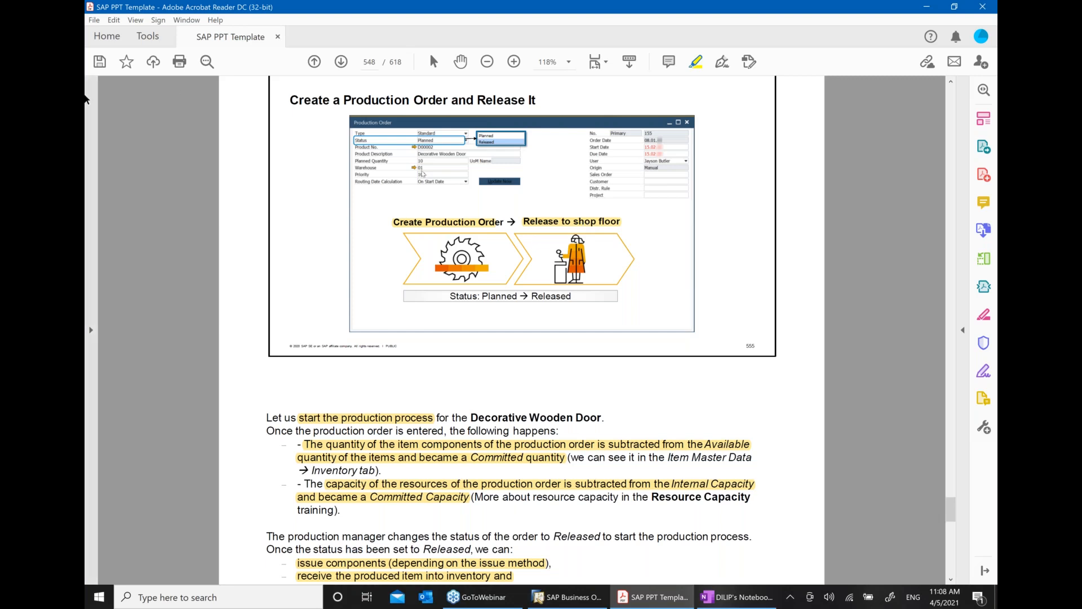
Return to SAP Business One, set the Wooden Cabinet production order's status to Released and save the update
click(570, 602)
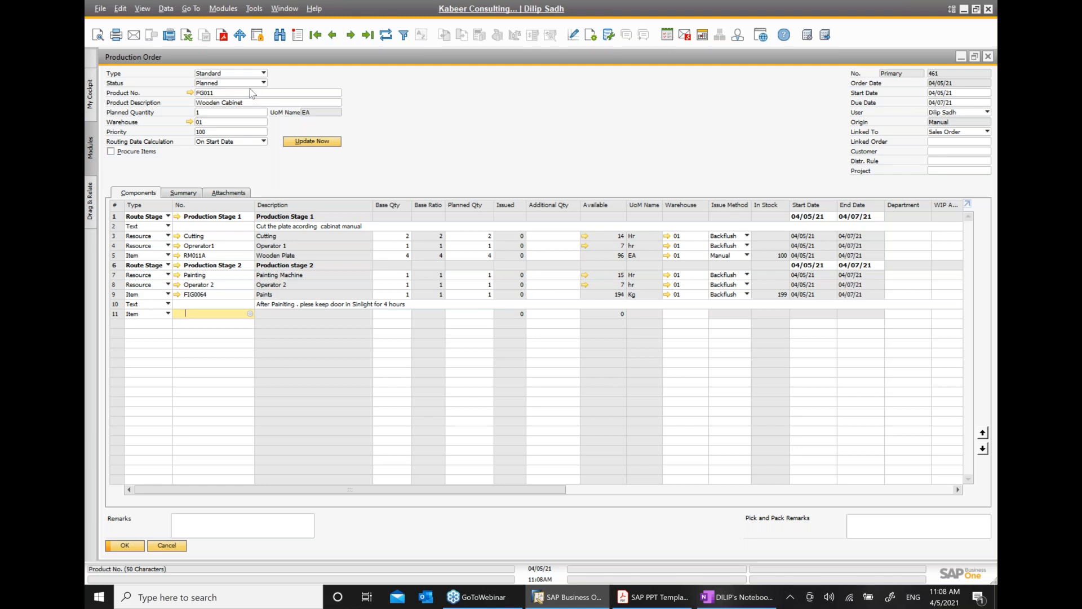
click(263, 83)
click(231, 102)
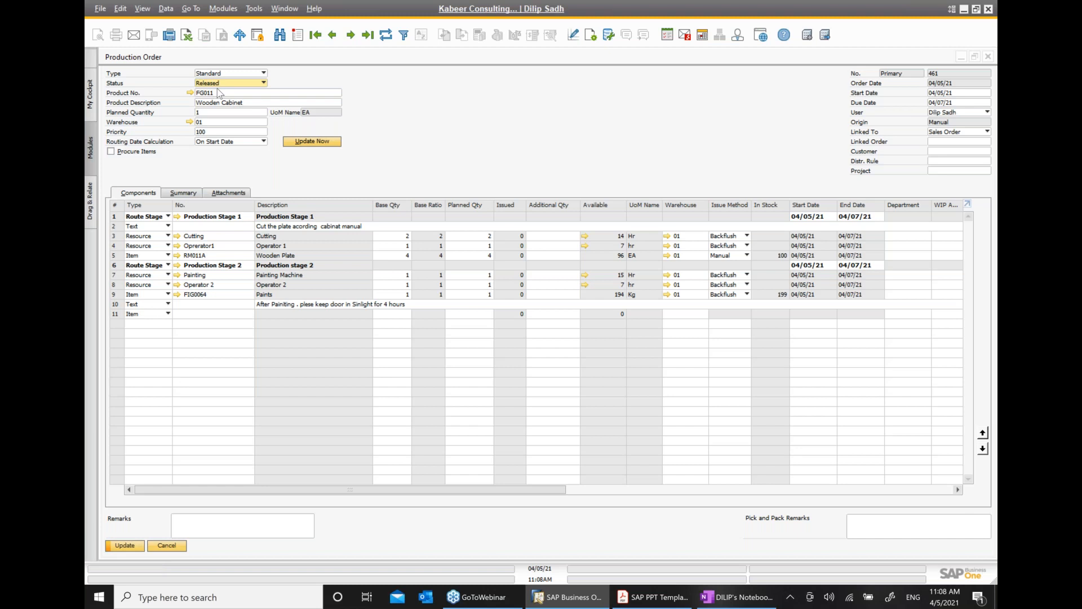
click(125, 546)
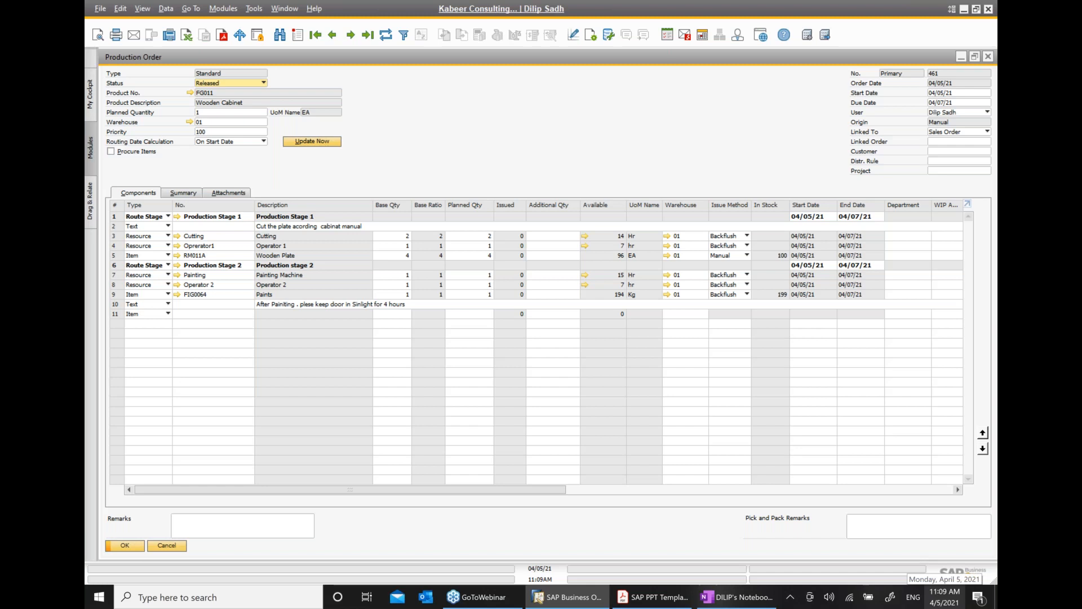
Switch to the training PDF in Adobe Acrobat Reader and read the Report Completion page
click(654, 597)
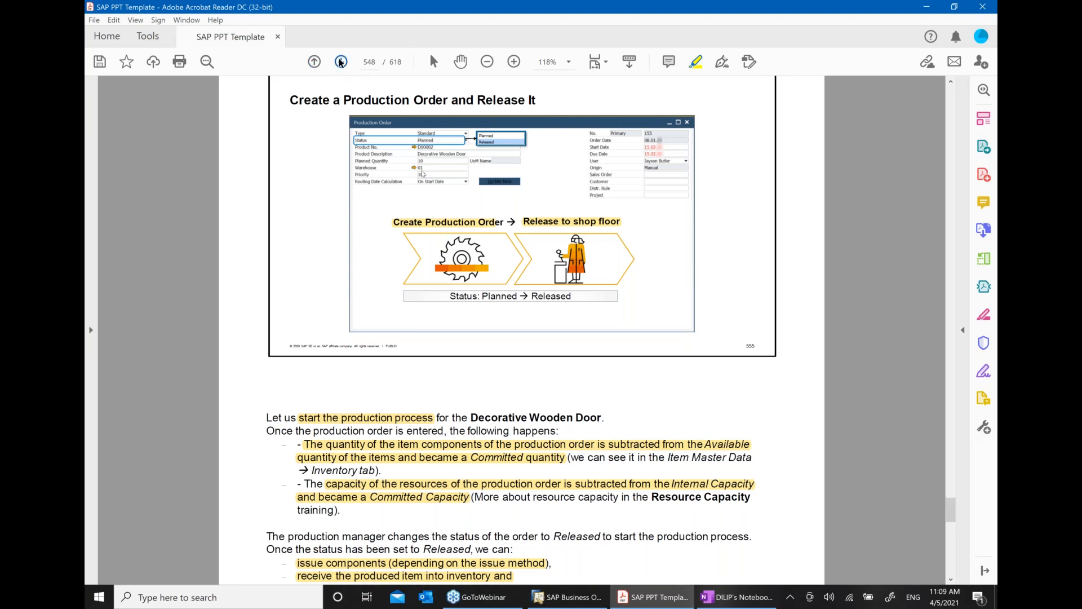
click(340, 62)
scroll(490, 373, down, 1)
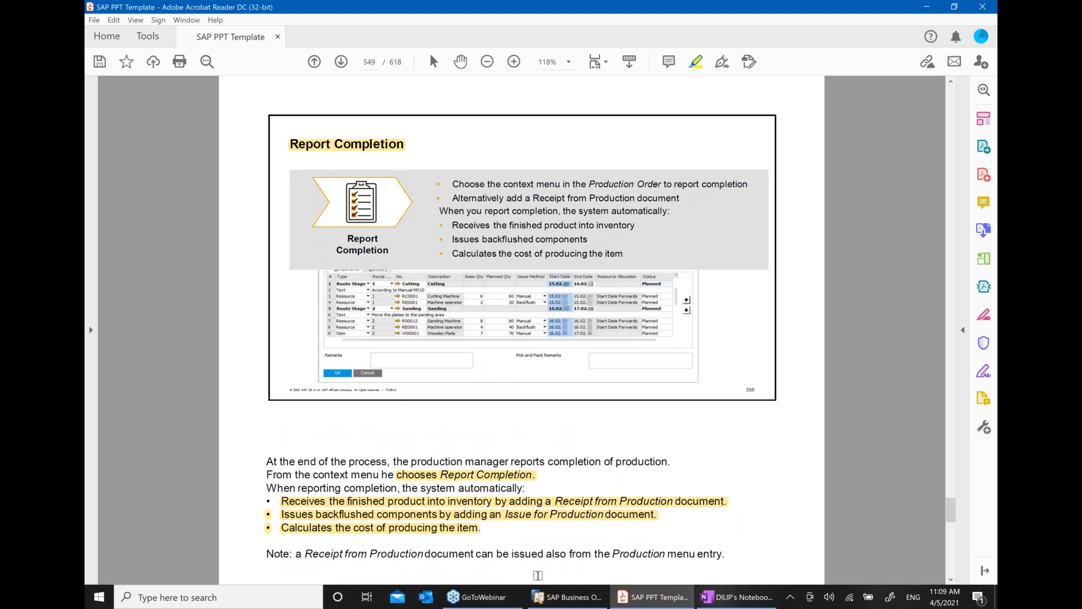
click(334, 150)
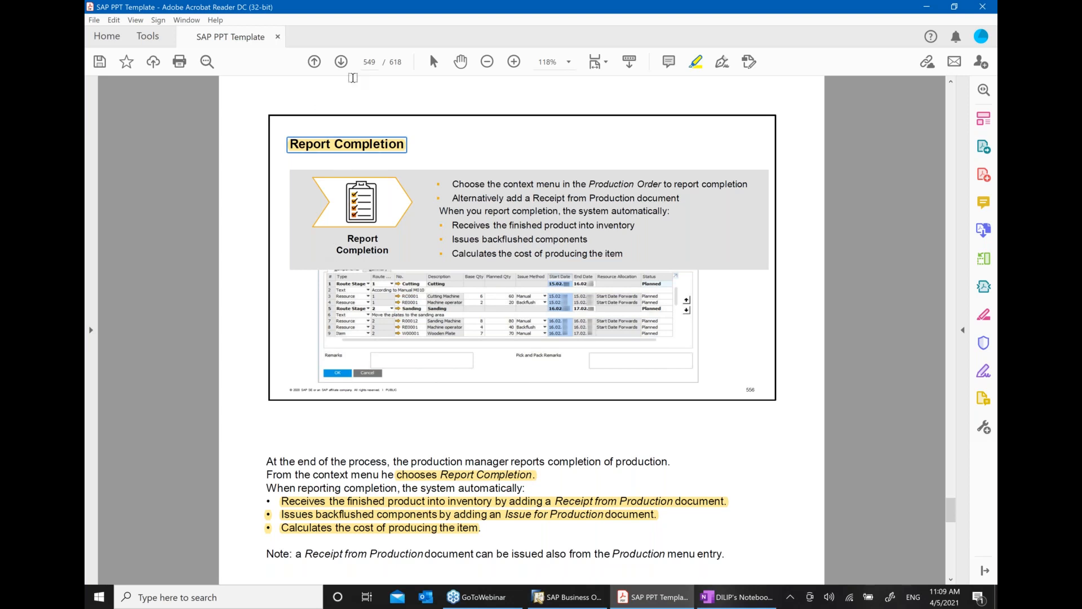
click(314, 62)
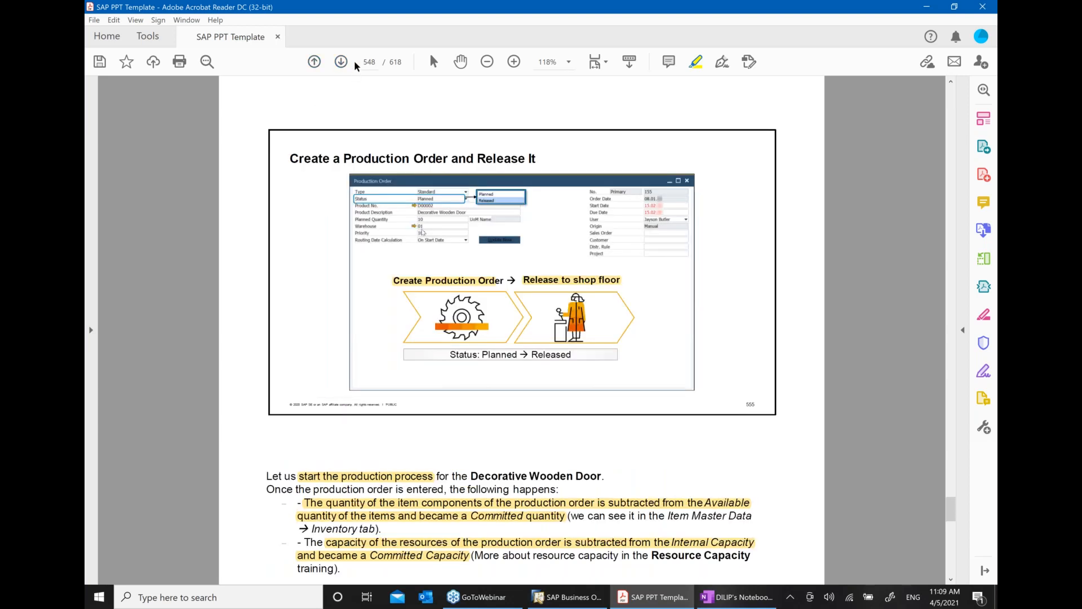
click(340, 62)
Return to SAP Business One and review the released order's available actions and the issue methods of the Wooden Plate and Paints rows
click(573, 599)
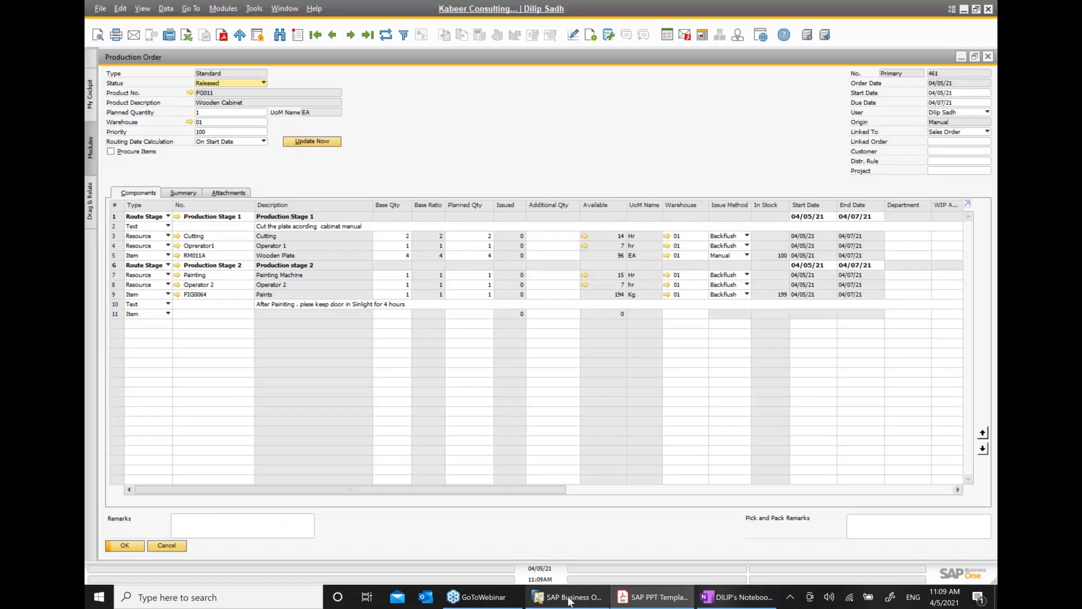
right_click(532, 128)
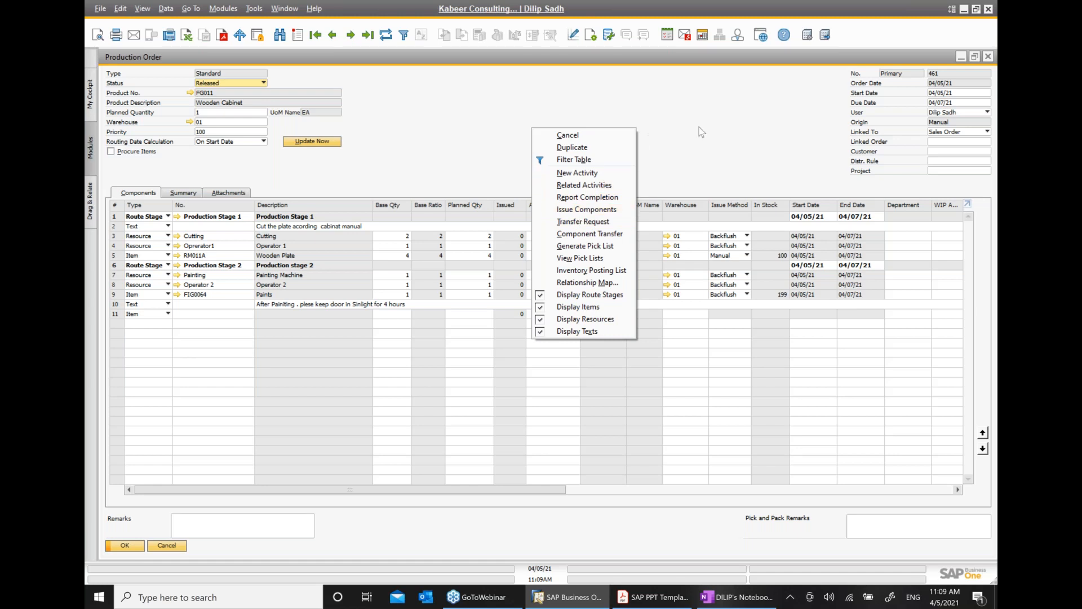
click(766, 111)
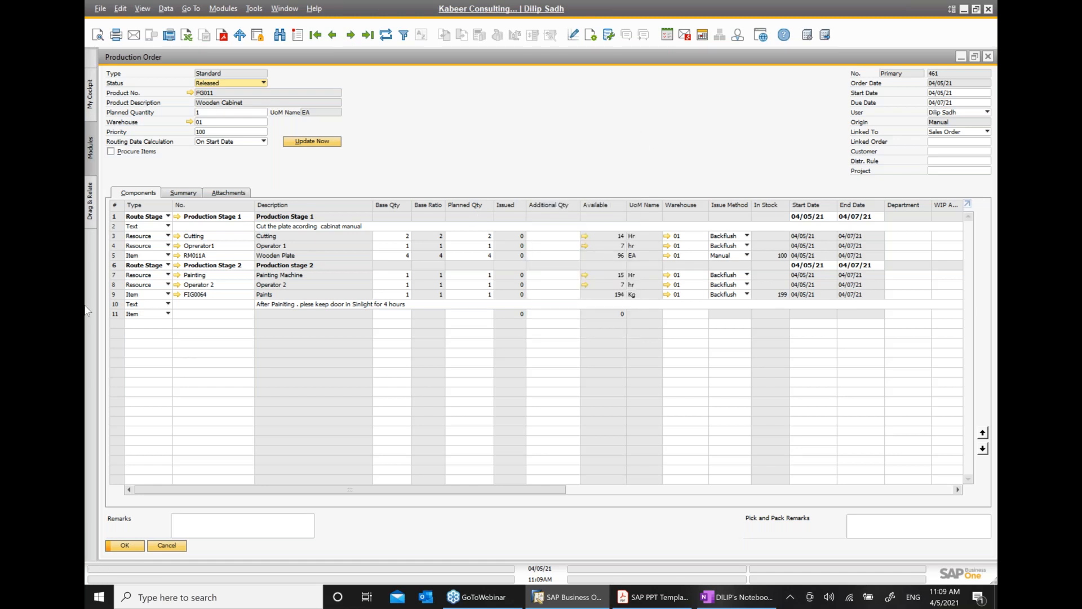
click(115, 255)
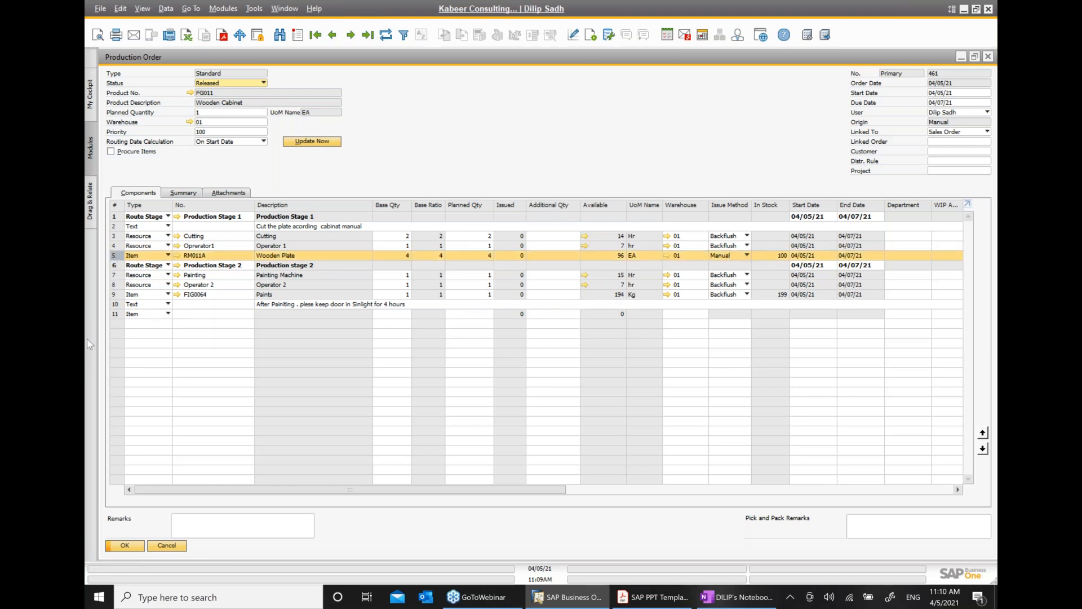
click(120, 295)
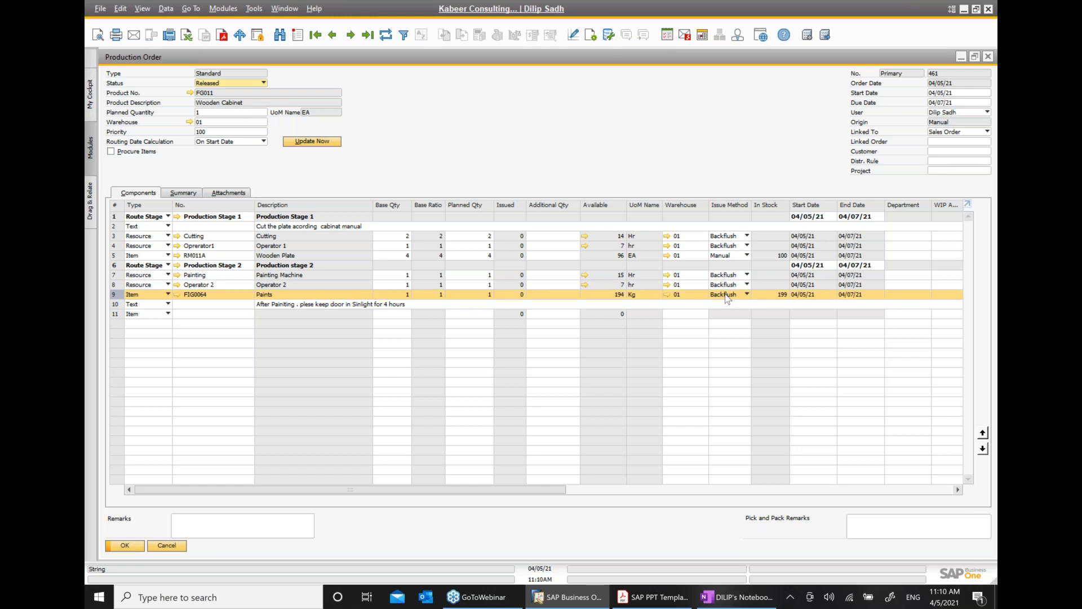
Switch to the OneNote class notes and add an "Issue method" bullet with "Backflush" and "Manual" indented beneath it
click(719, 602)
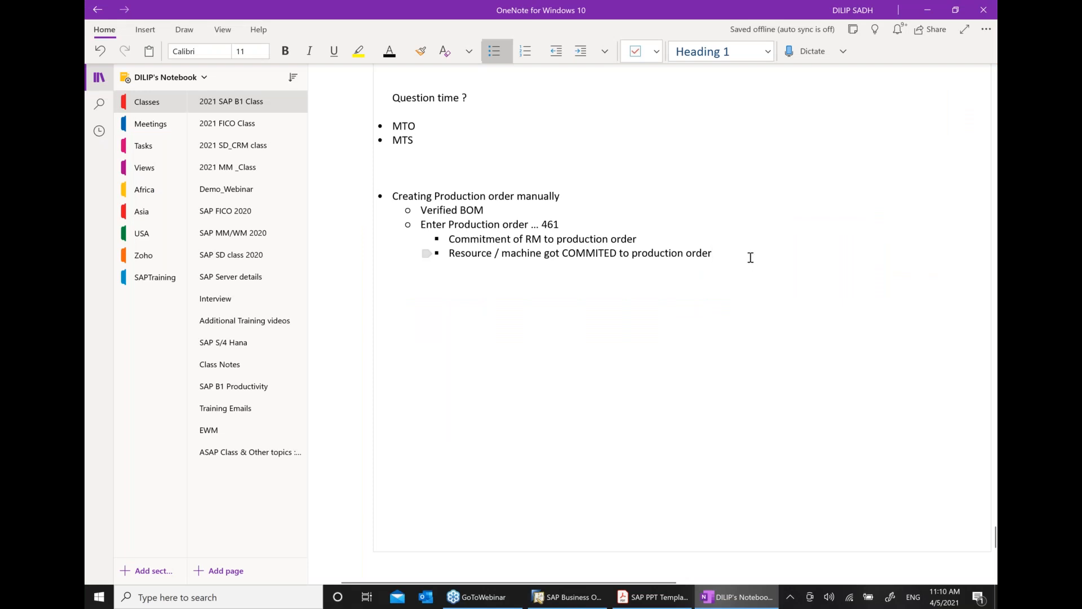
key(Return)
text(Issue)
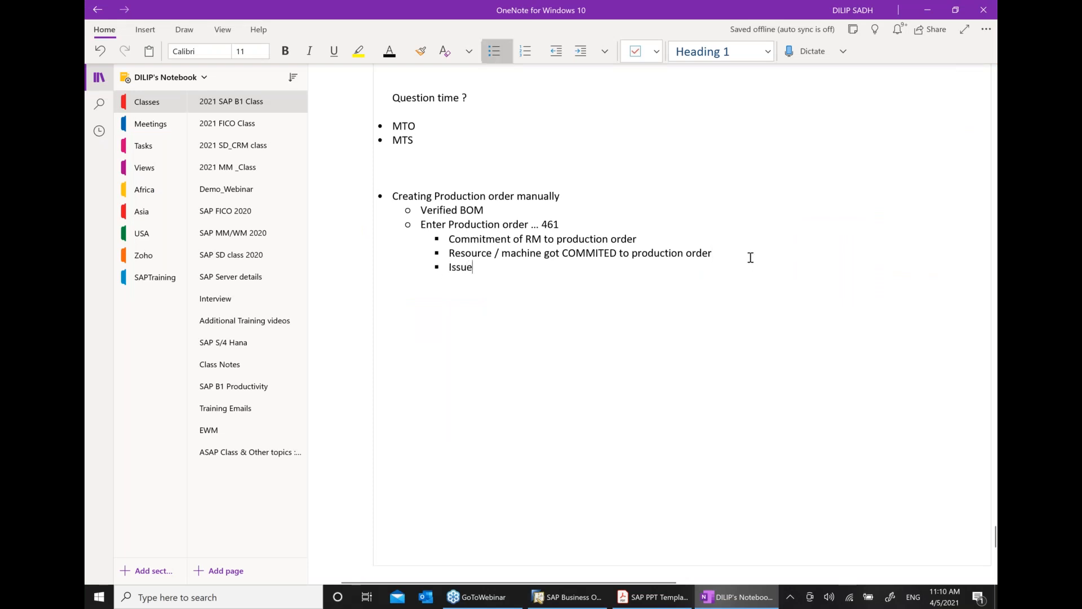
text( method)
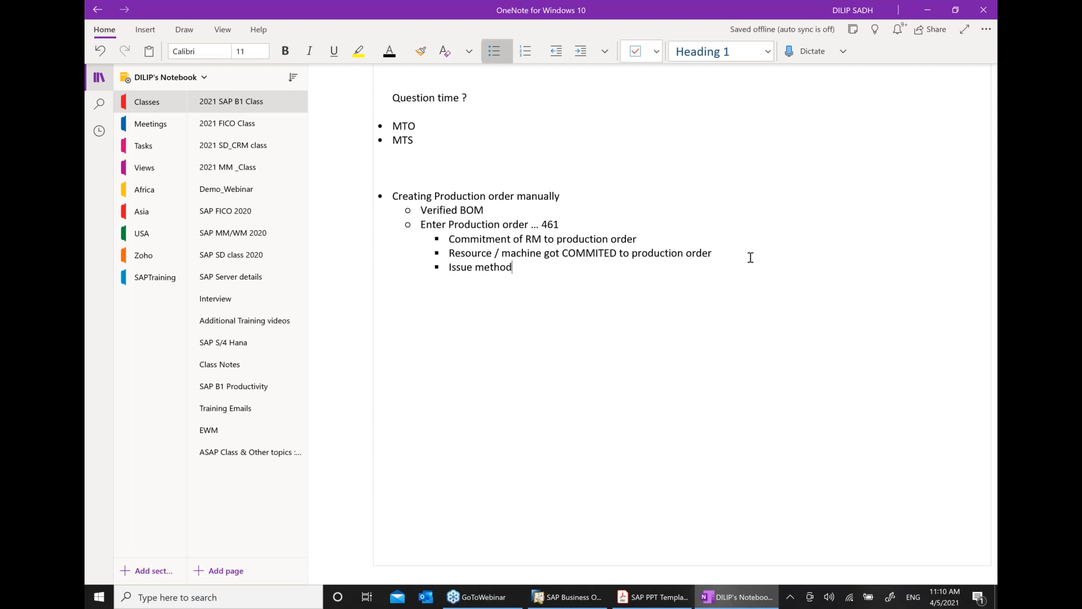
key(Return)
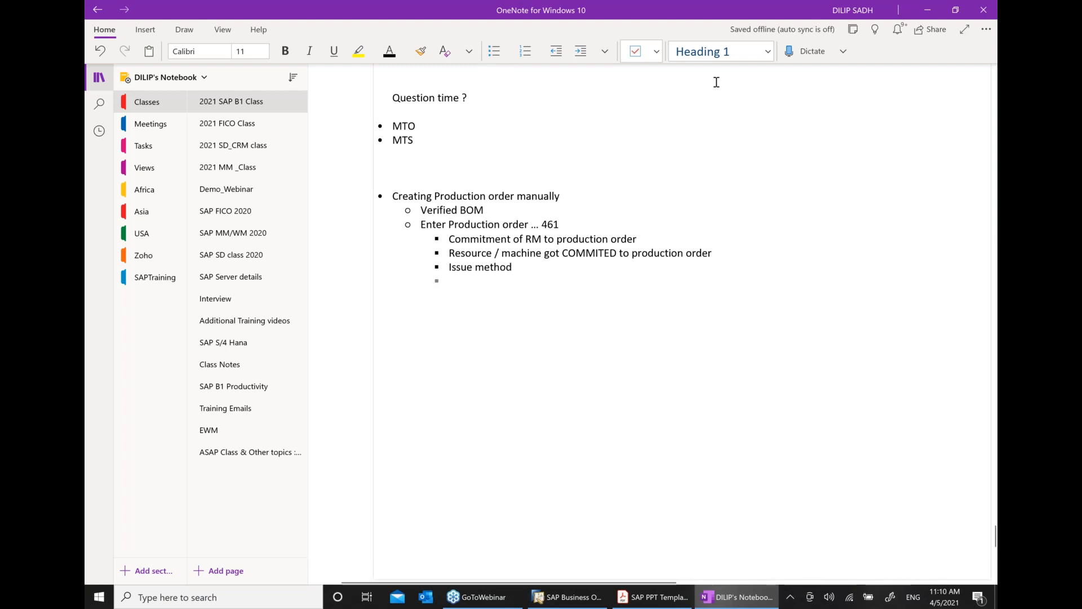
text(Backflush)
key(Return)
text(M)
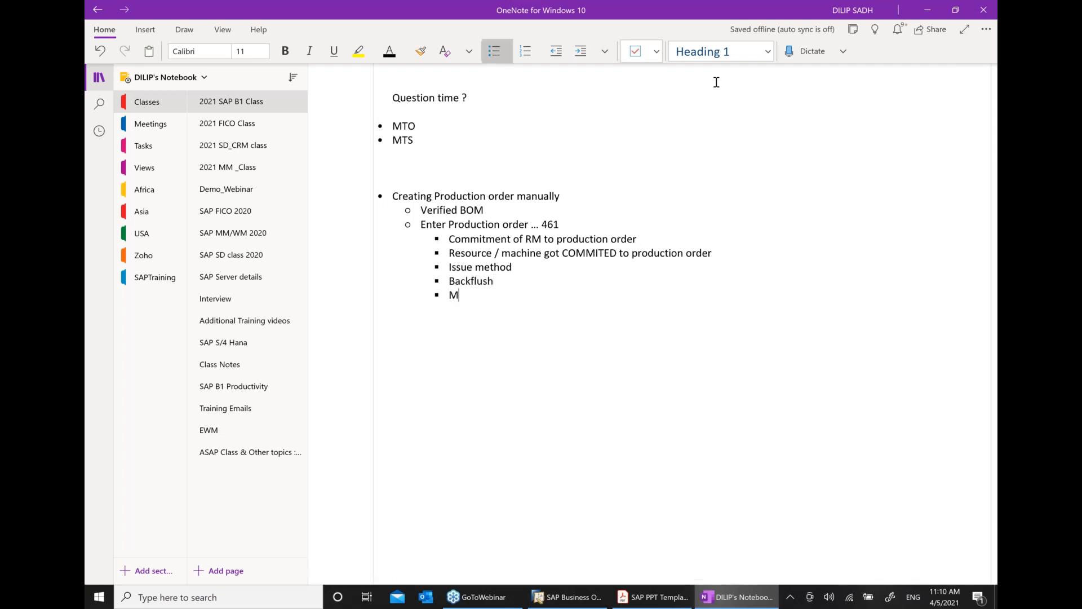
text(anual)
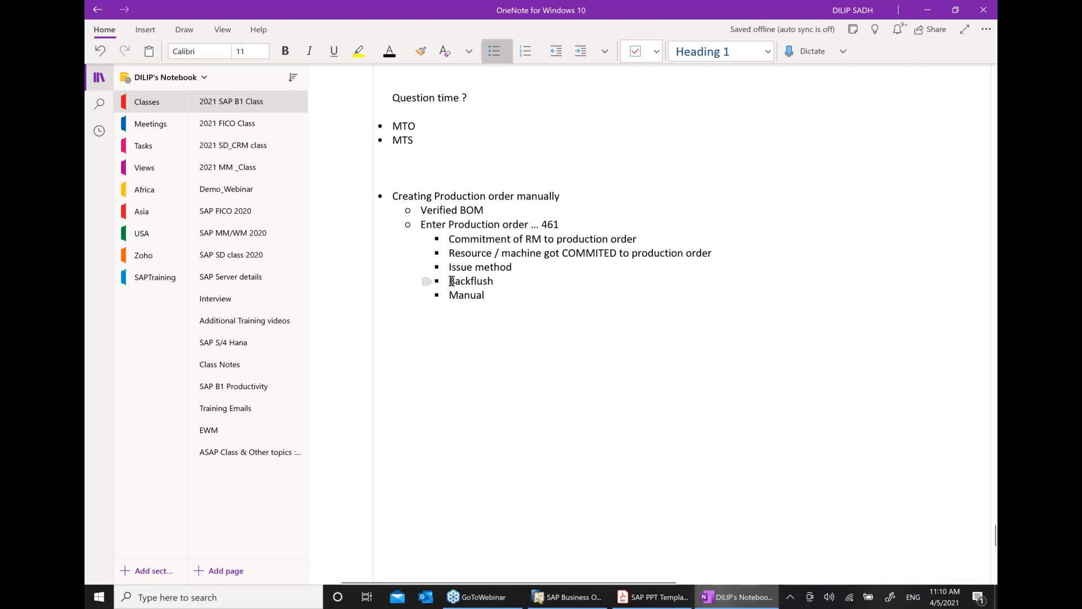
drag(451, 280, 488, 296)
click(580, 51)
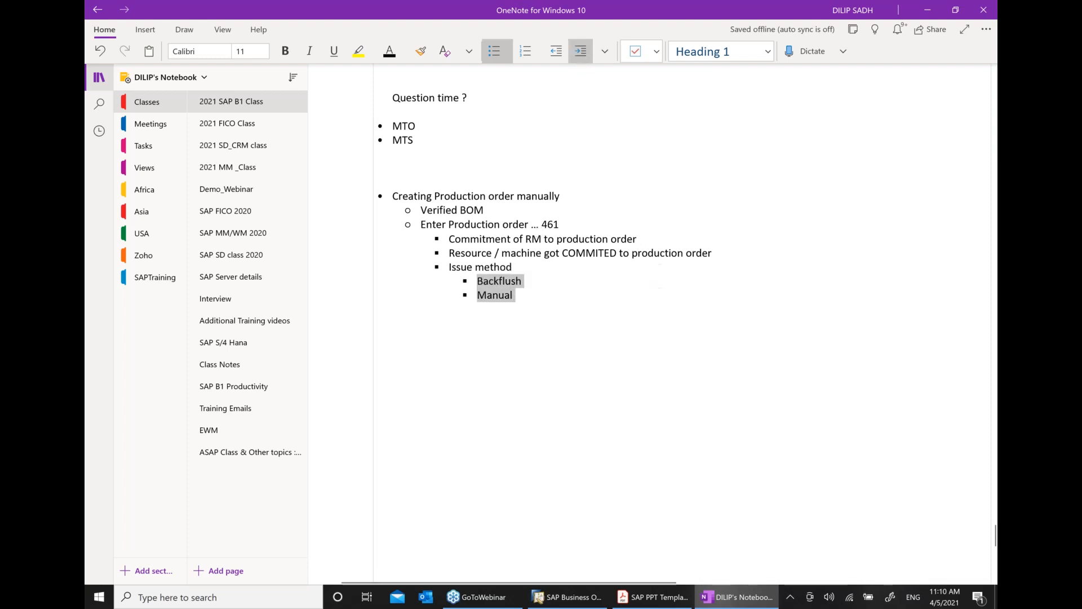
Extend the Backflush bullet with the explanation ": when system consume quantity automatically"
click(538, 280)
text(when sy)
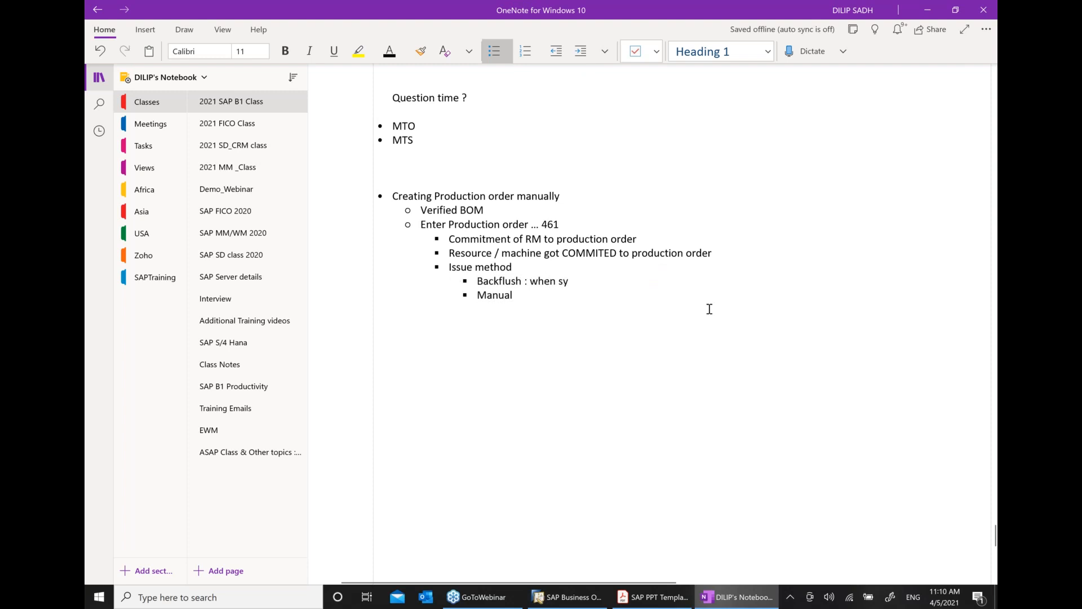
text(stem con)
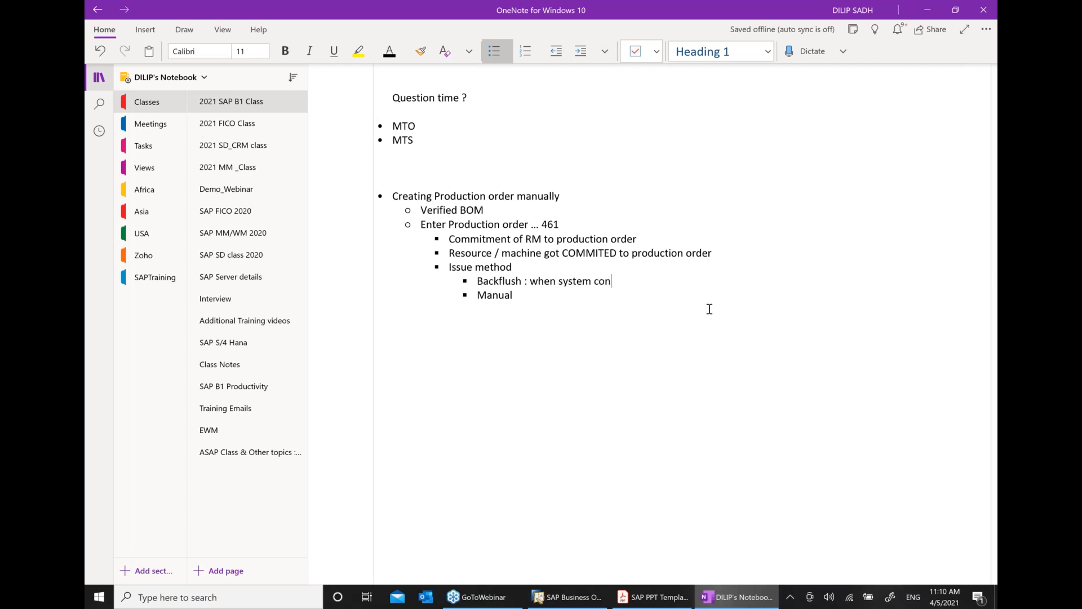
text(sume quantity automatically)
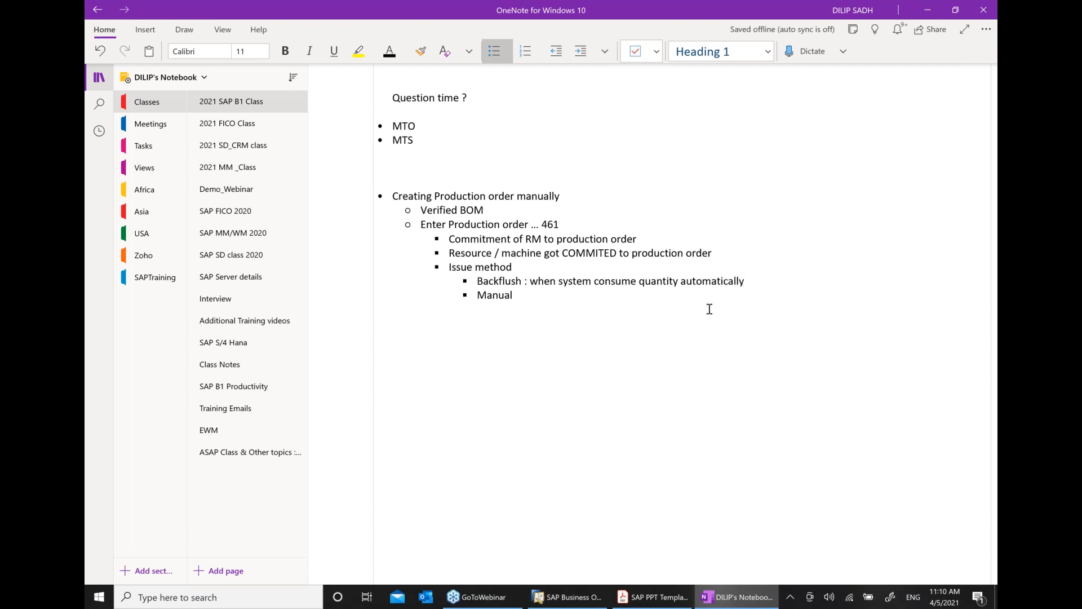
Extend the Manual bullet in the class notes with the explanation ": when quantity consumption is manual"
scroll(709, 308, right, 3)
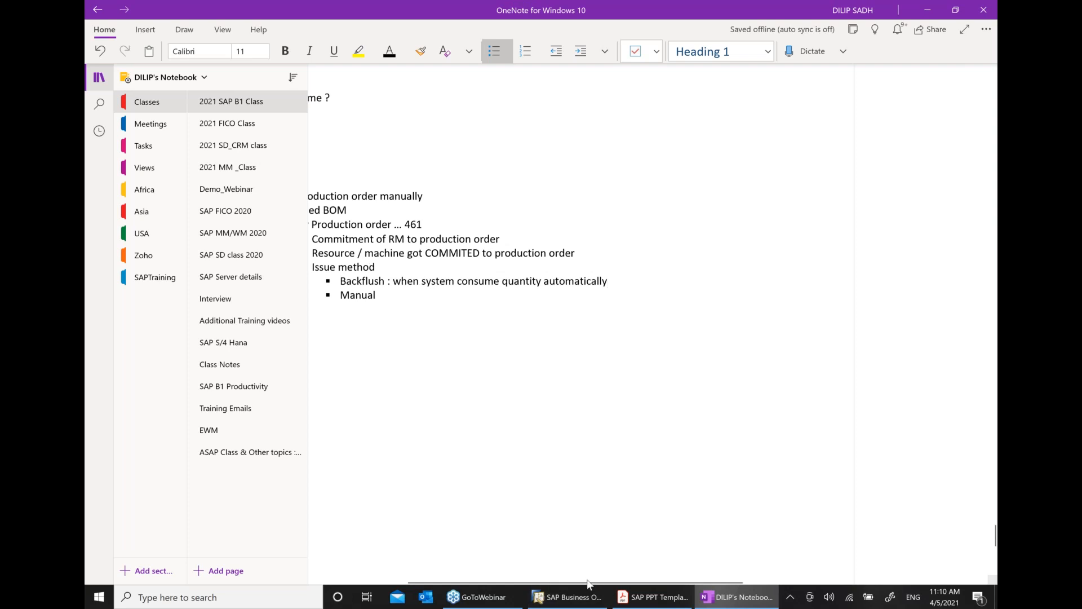
drag(586, 579, 523, 574)
click(530, 294)
text(:)
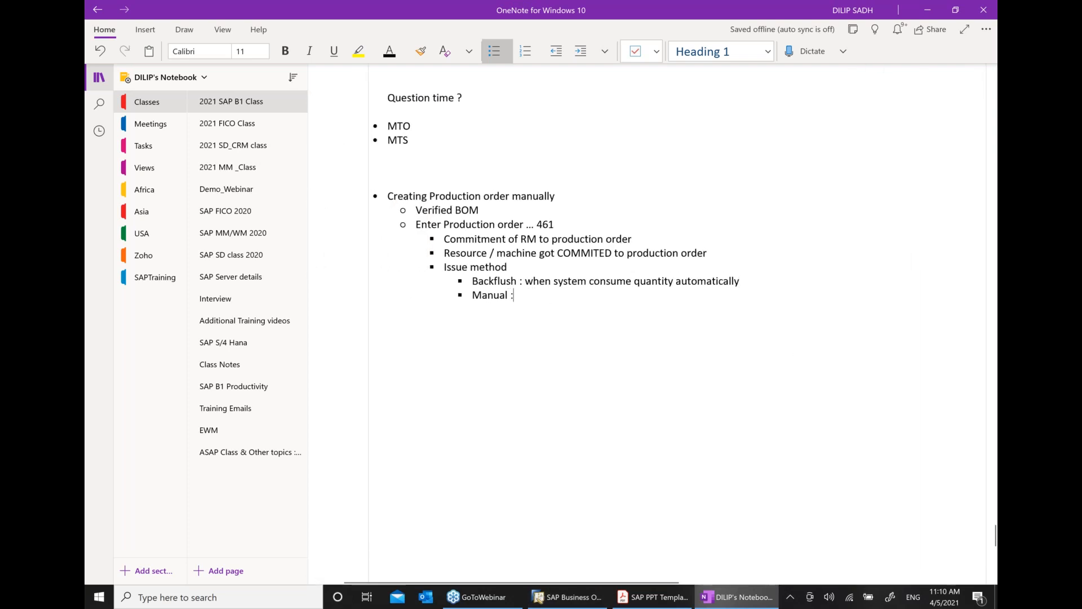
text( when qu)
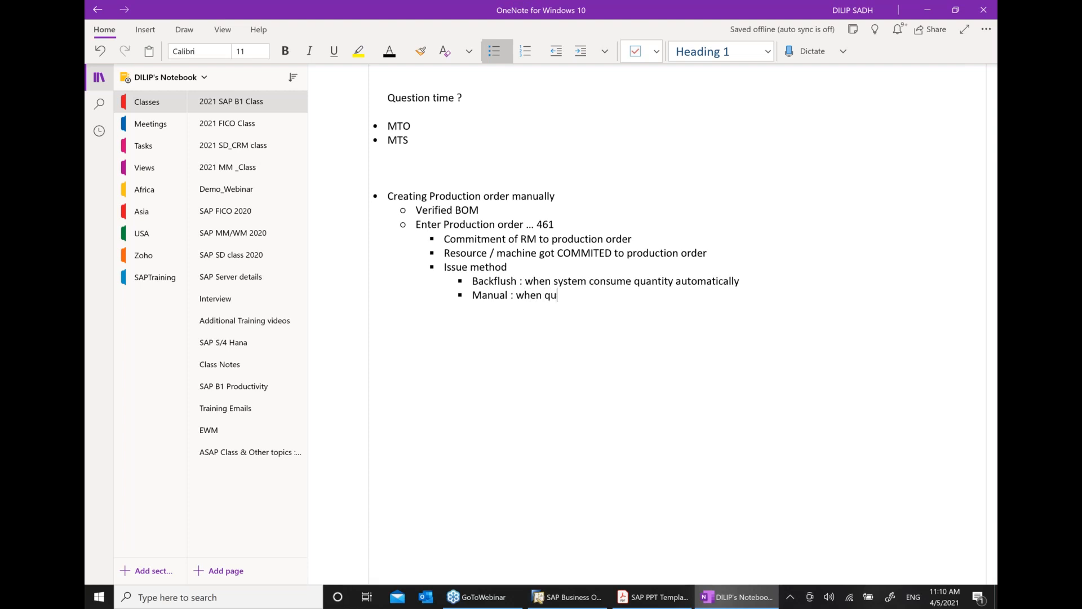
text(antity consump)
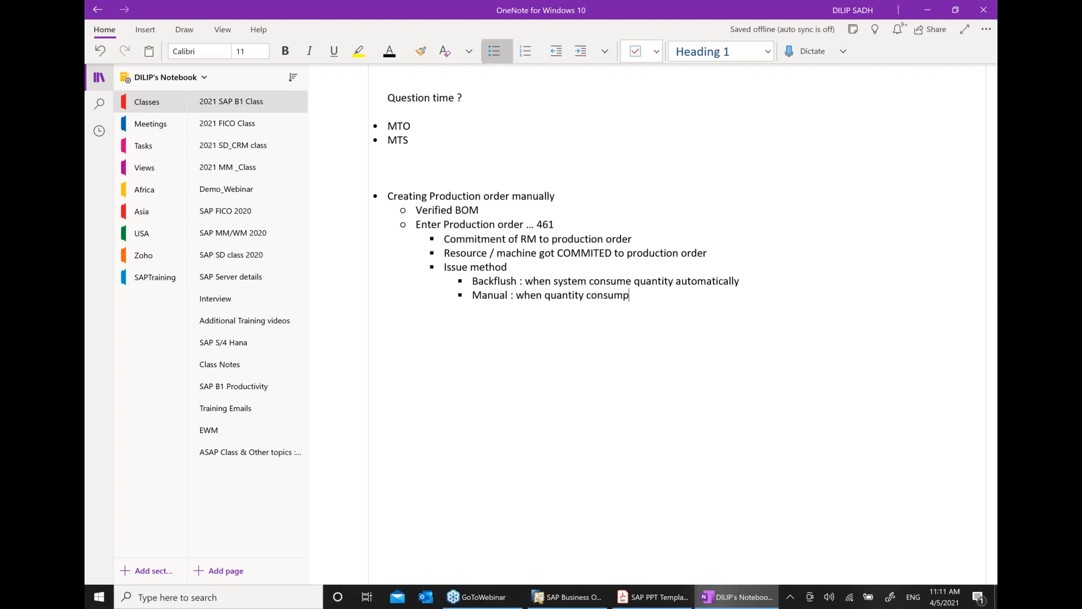
text(tion is manual)
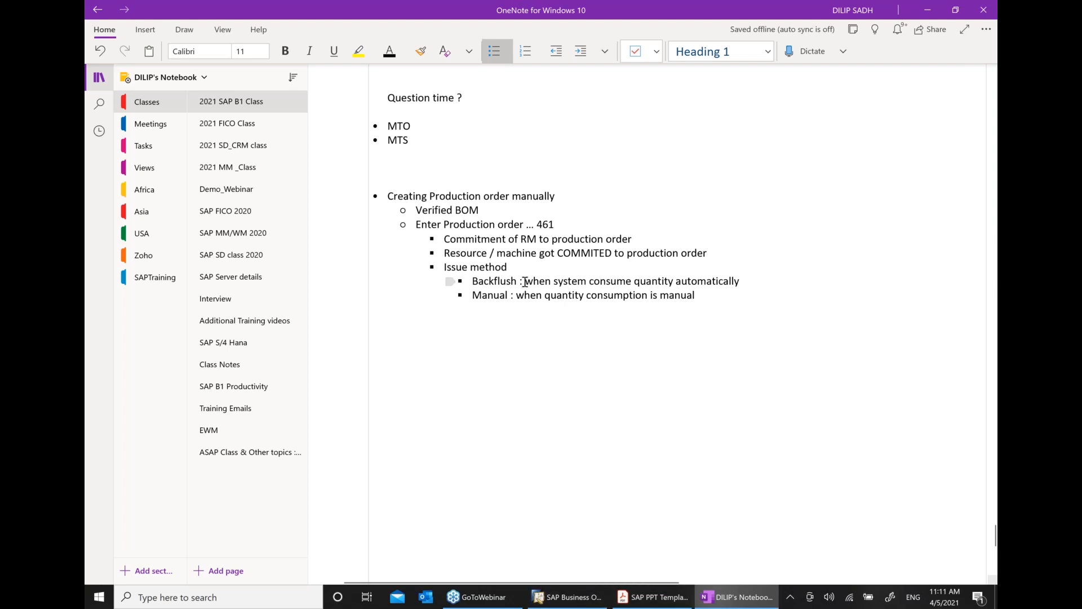
Switch to SAP Business One to review the production order, and consult the Report Completion page in Adobe Acrobat Reader
click(567, 596)
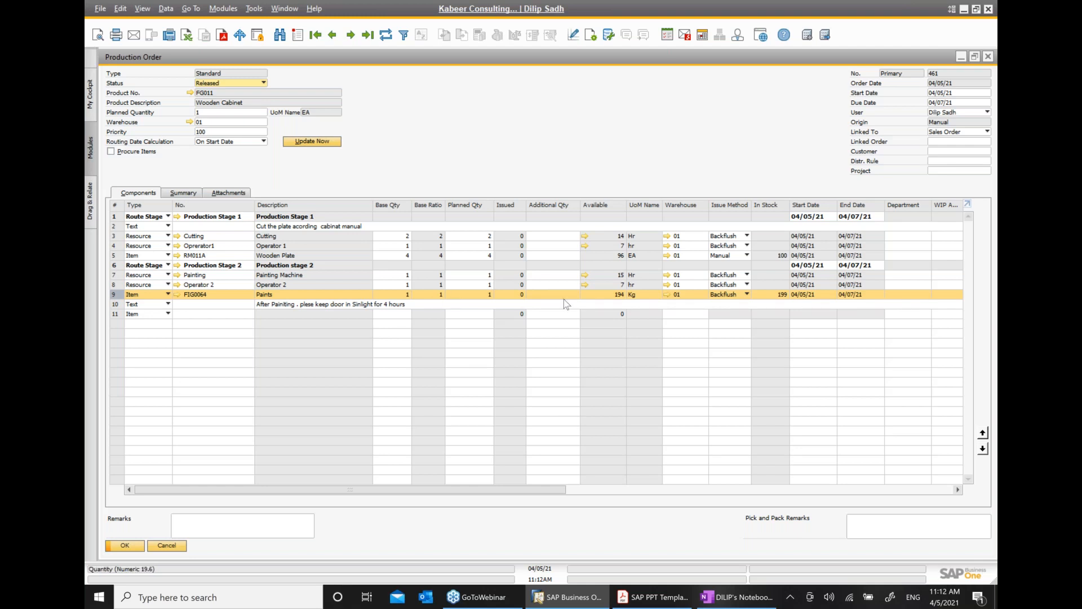
click(654, 596)
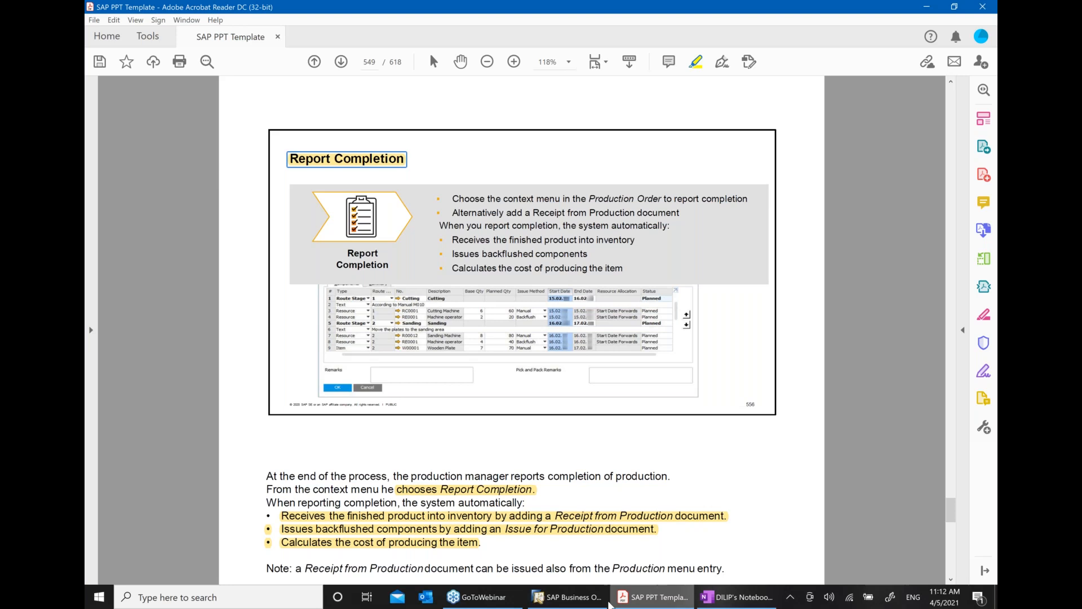
click(581, 602)
Switch to the OneNote class notes and make the "Backflush :" and "Manual :" labels bold
click(738, 601)
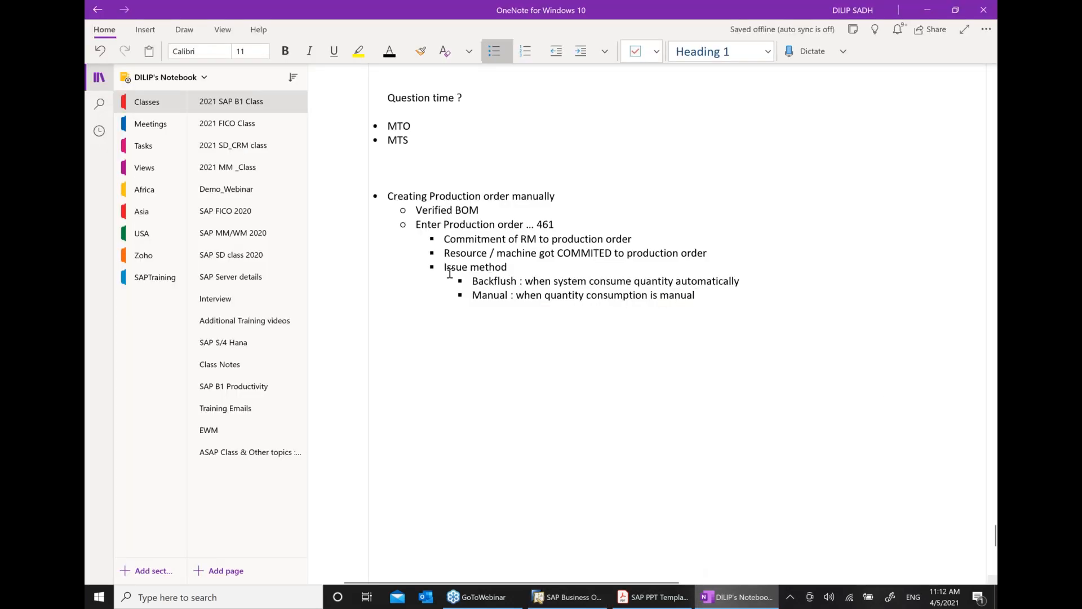
drag(524, 282, 470, 282)
click(511, 264)
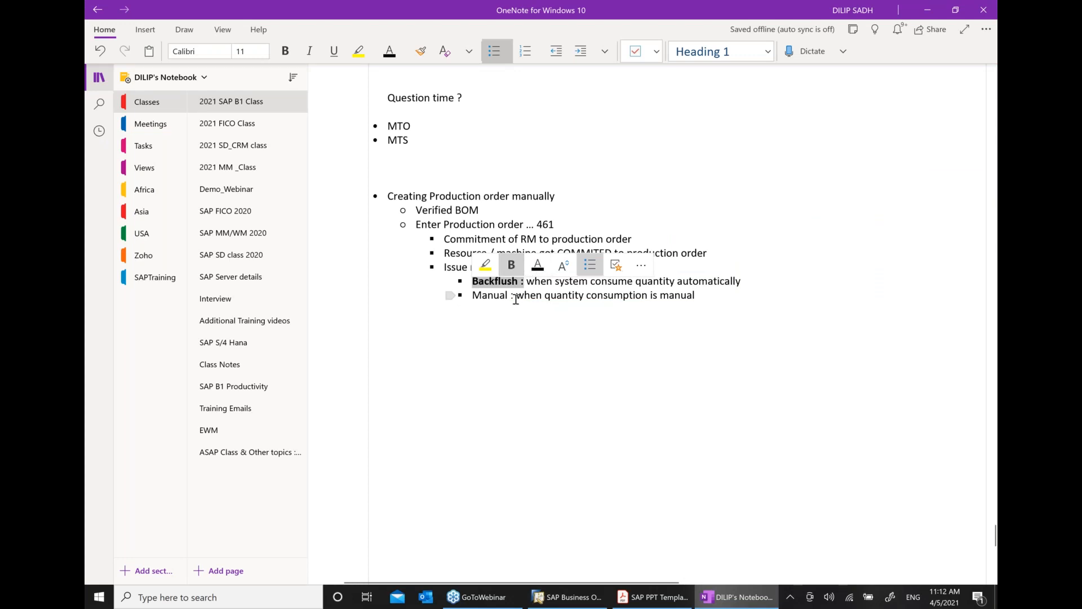
drag(517, 295, 471, 297)
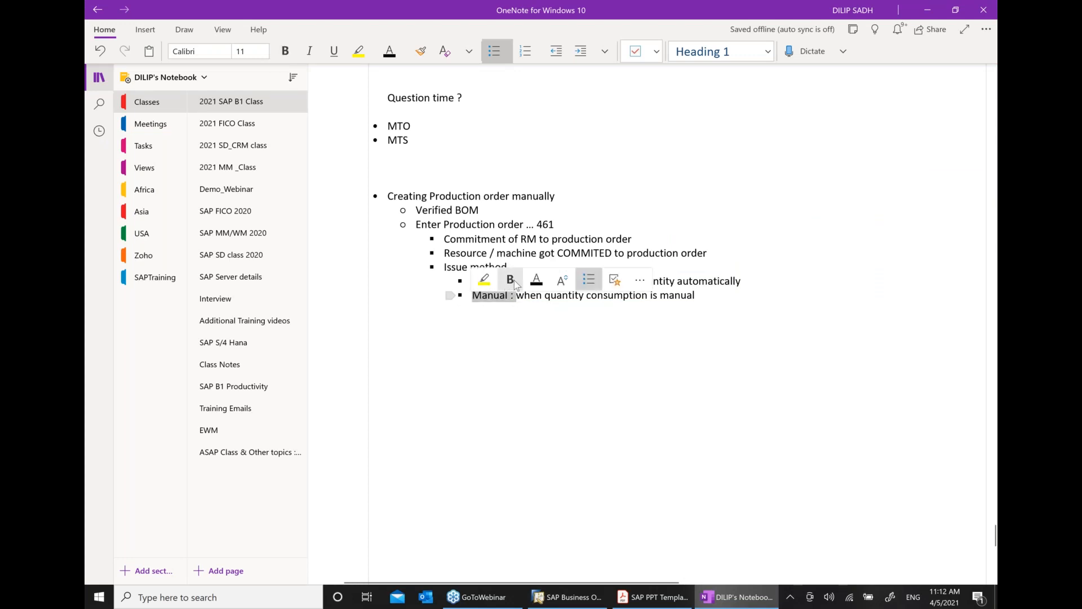
key(ctrl+b)
Switch to SAP Business One, set the Paints row's issue method to Manual, and update the production order
click(566, 597)
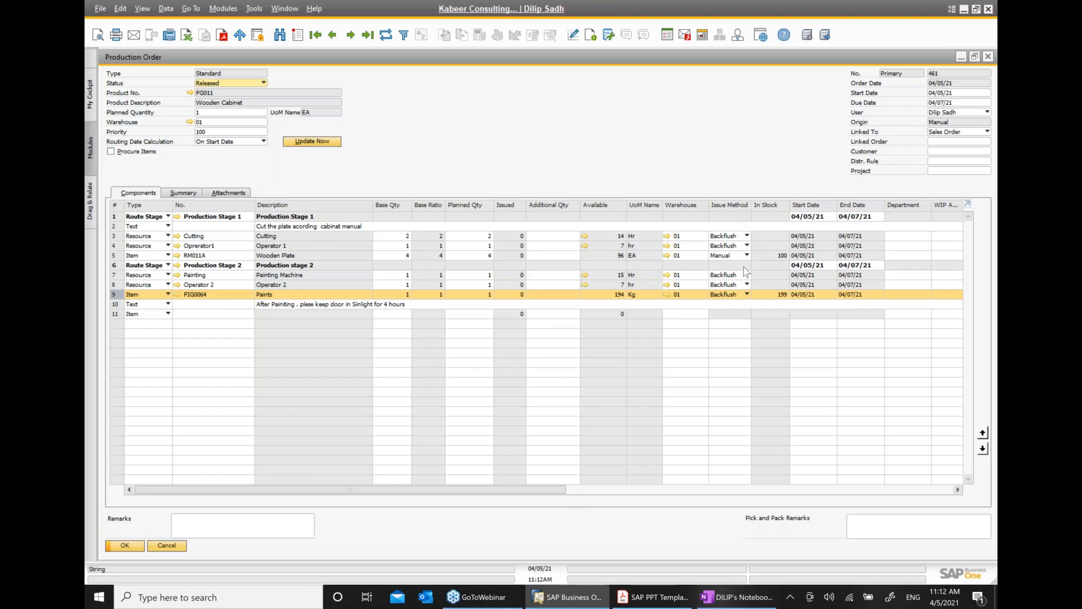
click(747, 294)
click(733, 305)
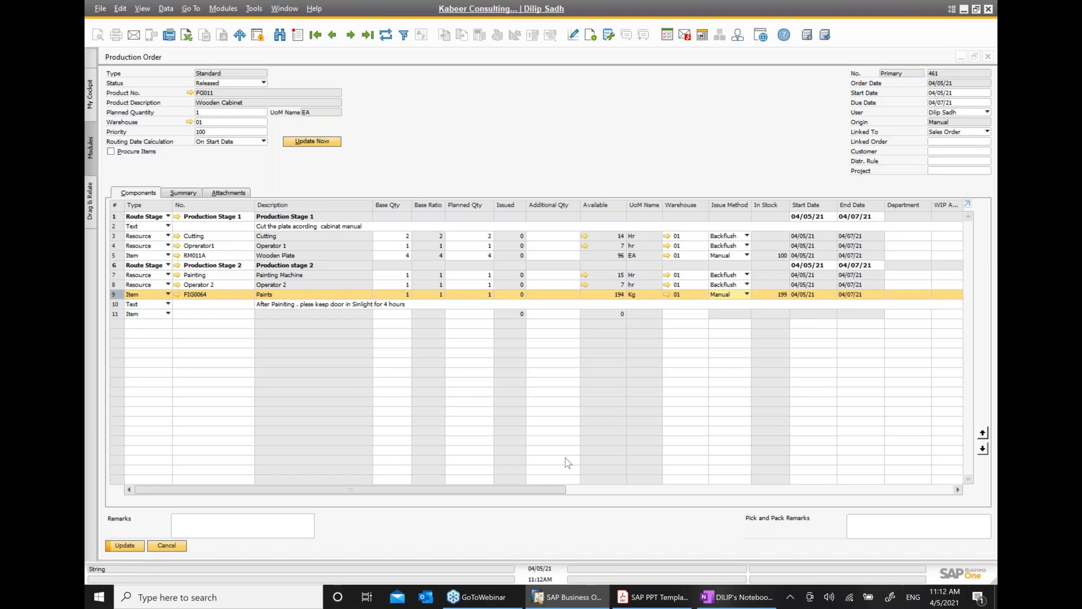
click(124, 545)
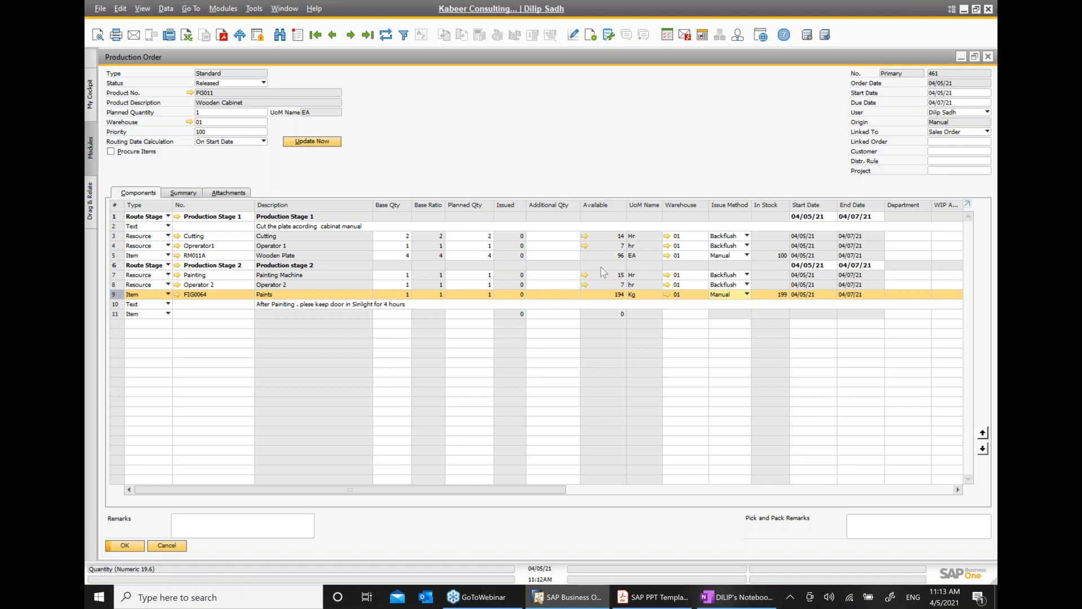
Return to the OneNote class notes and add a "Release production order" bullet at the same level as "Enter Production order"
right_click(517, 117)
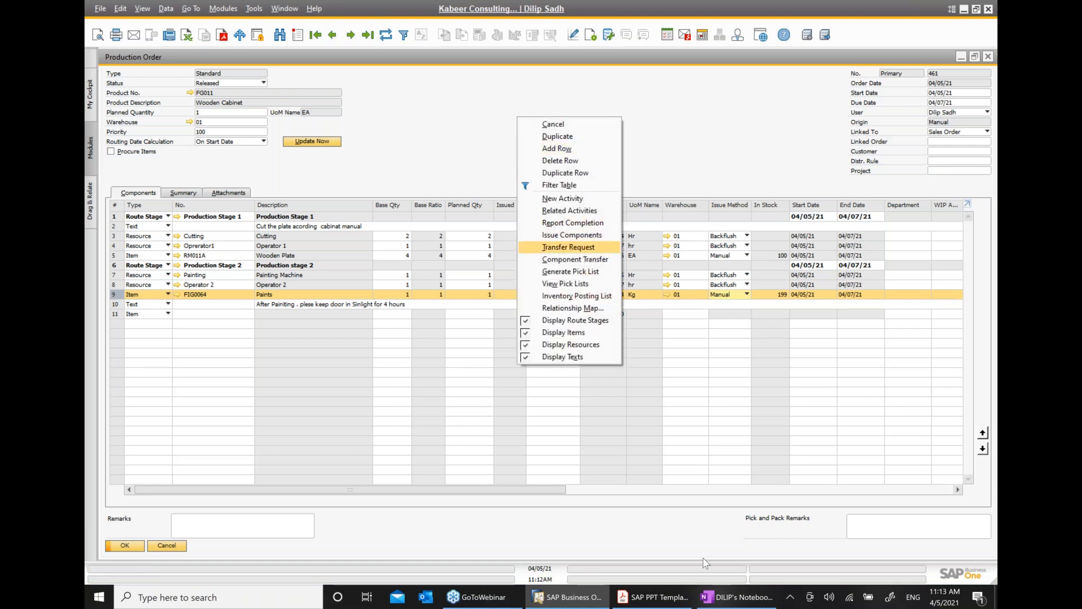
click(653, 597)
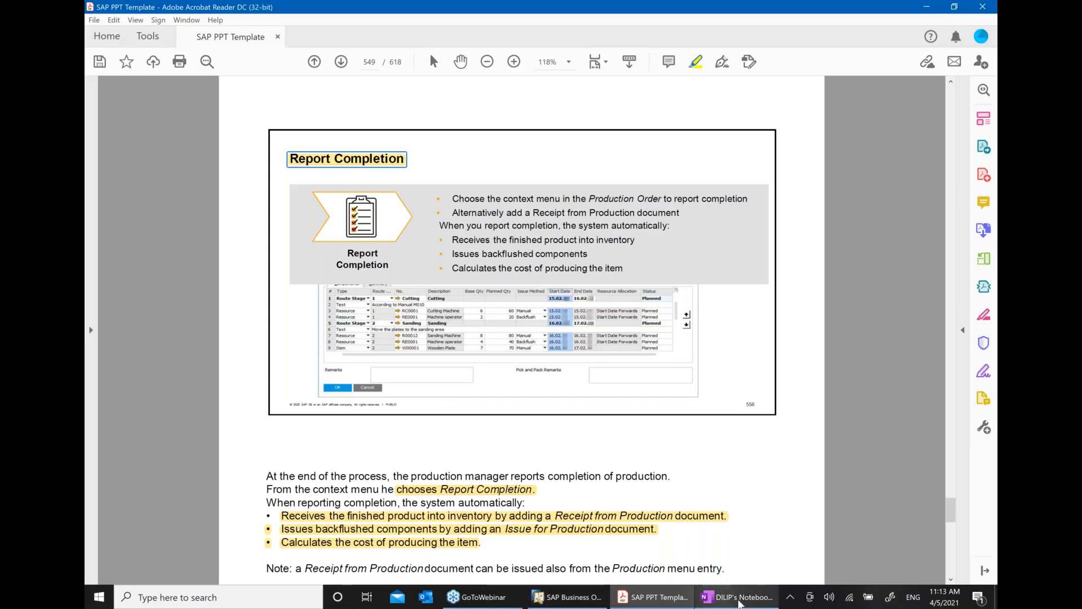
click(738, 597)
key(Return)
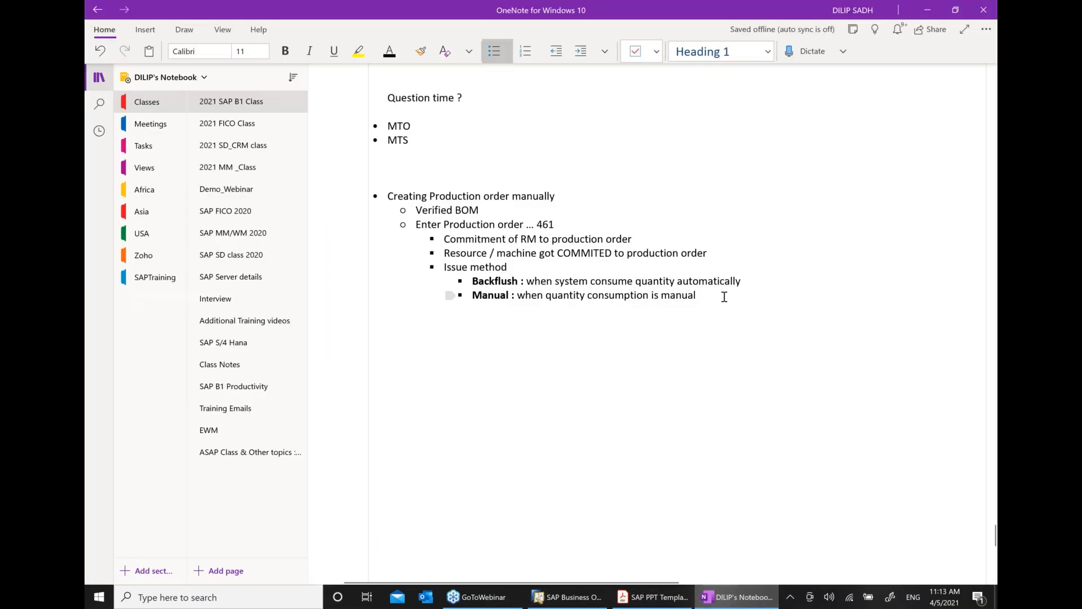
key(shift+Tab)
text(re)
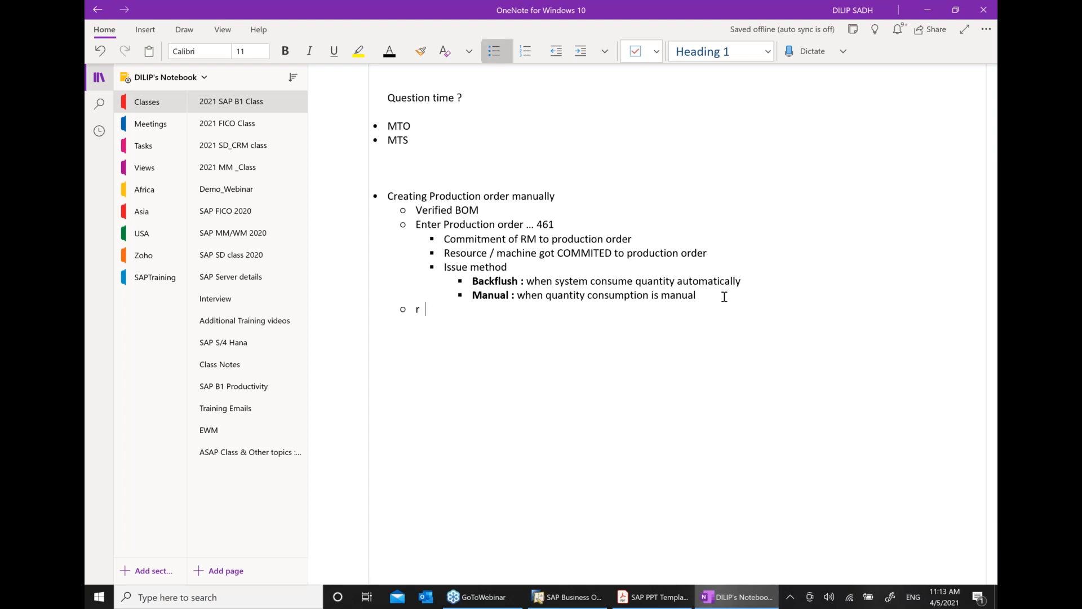
key(BackSpace)
key(BackSpace)
text(release pr)
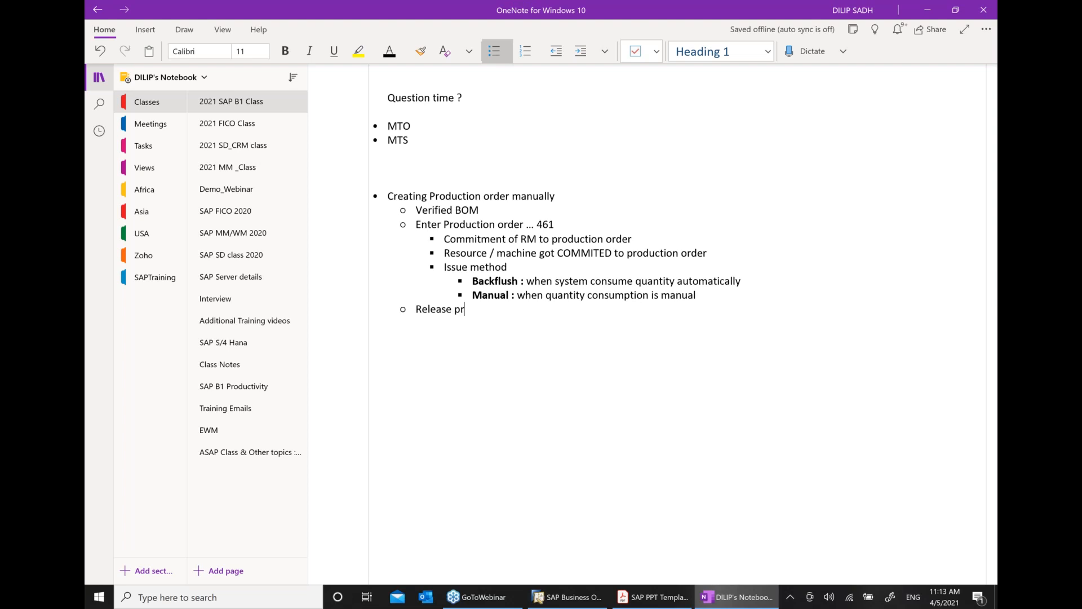
text(oduction order)
Add the bullet "Issue RM / Resources to Production order" below the release bullet
key(Return)
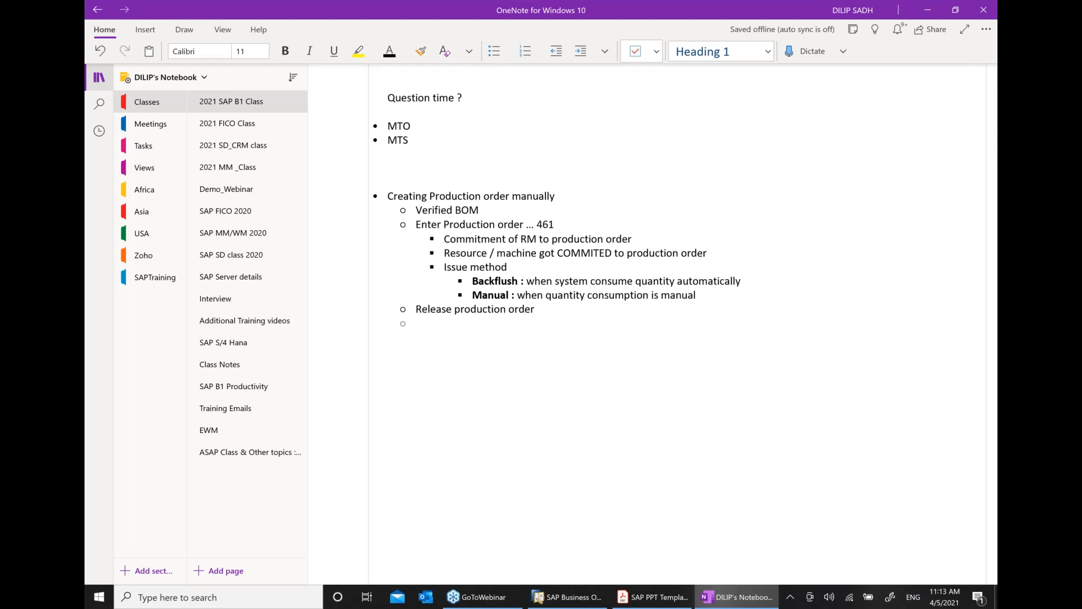
text(Issue )
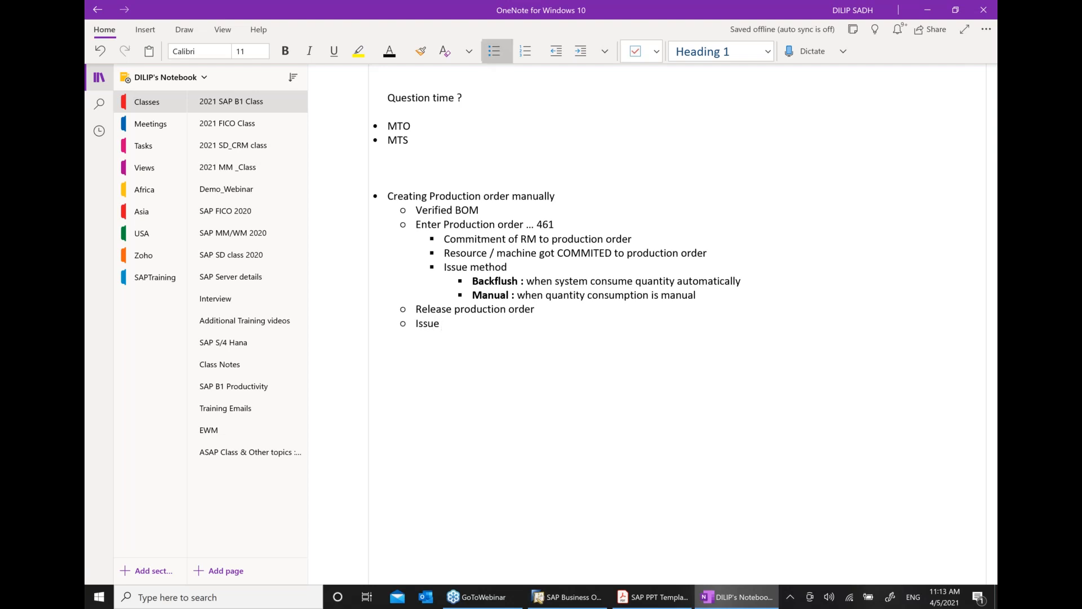
text( RM / Resources to Producti)
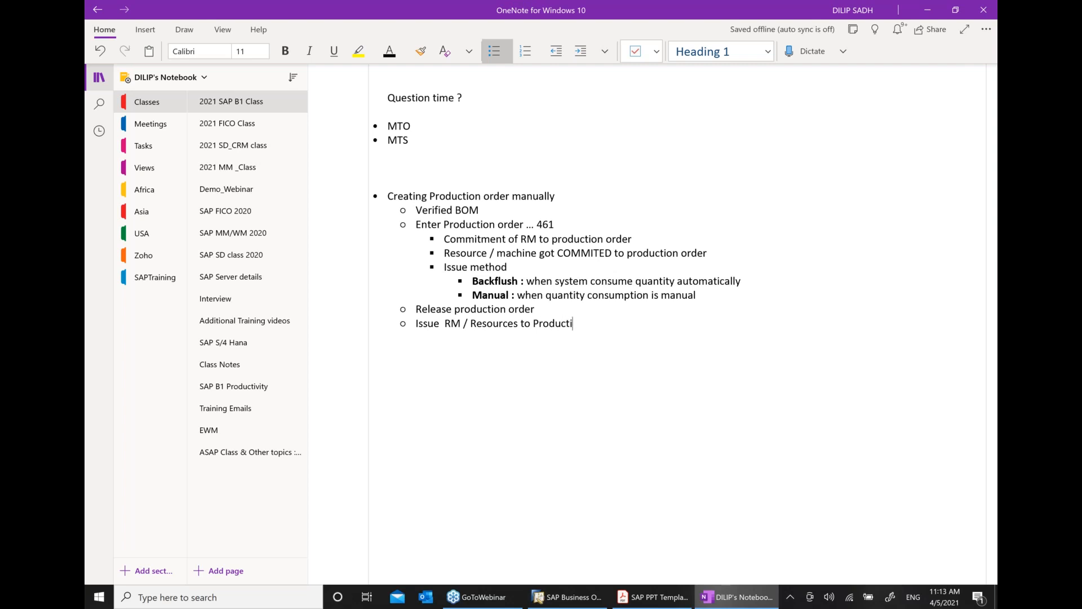
text(on order)
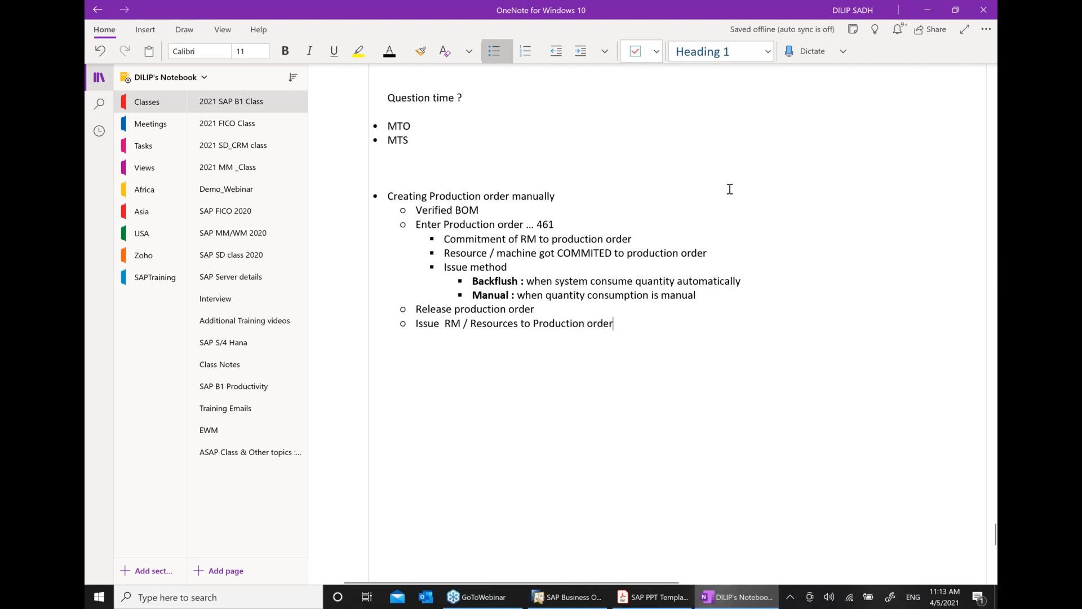
Make the "Creating Production order manually" heading bold and start an empty top-level bullet below the list
drag(565, 195, 383, 196)
click(423, 175)
click(374, 336)
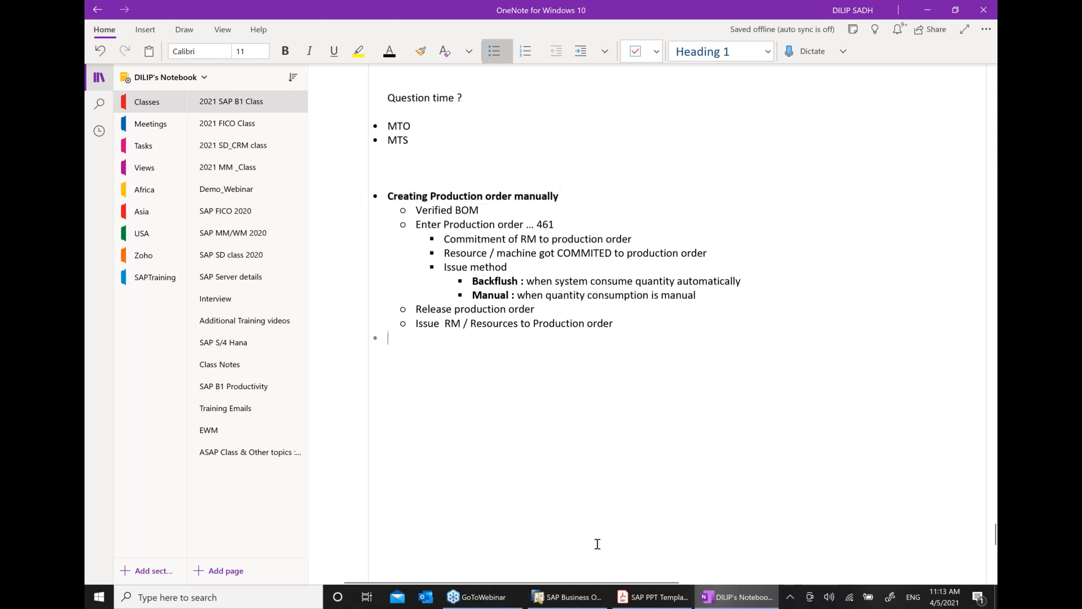
Switch to SAP Business One and open the Issue Components selection criteria for the Wooden Cabinet production order
click(566, 596)
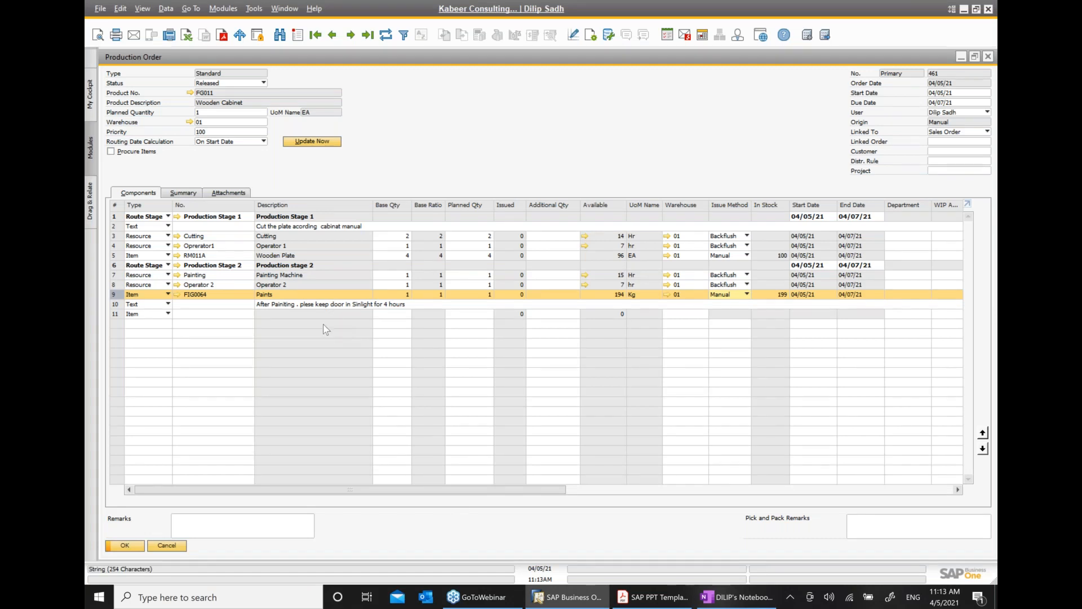
right_click(563, 109)
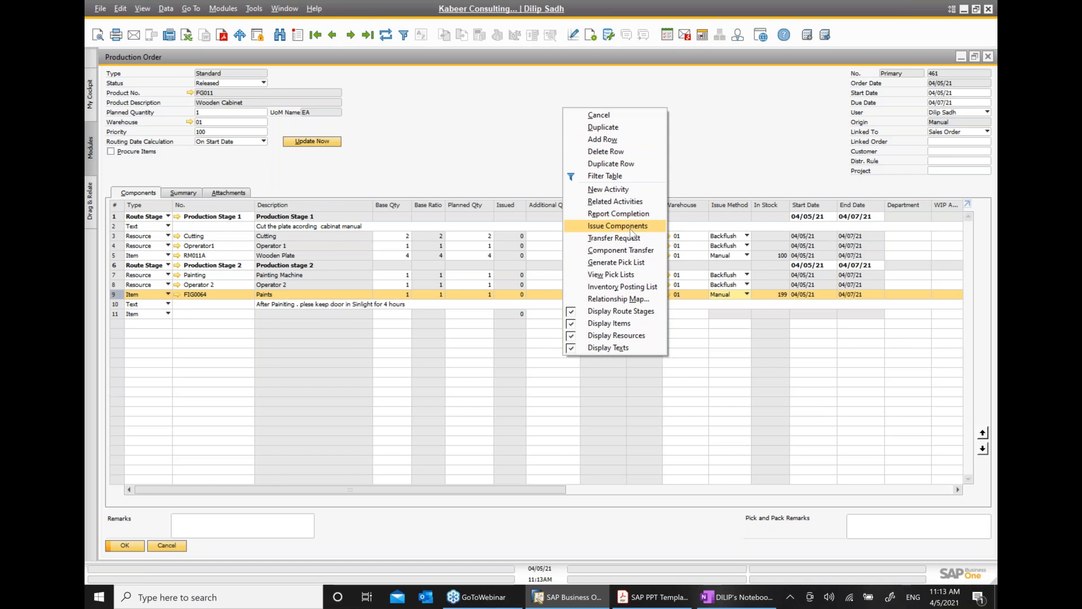
click(617, 226)
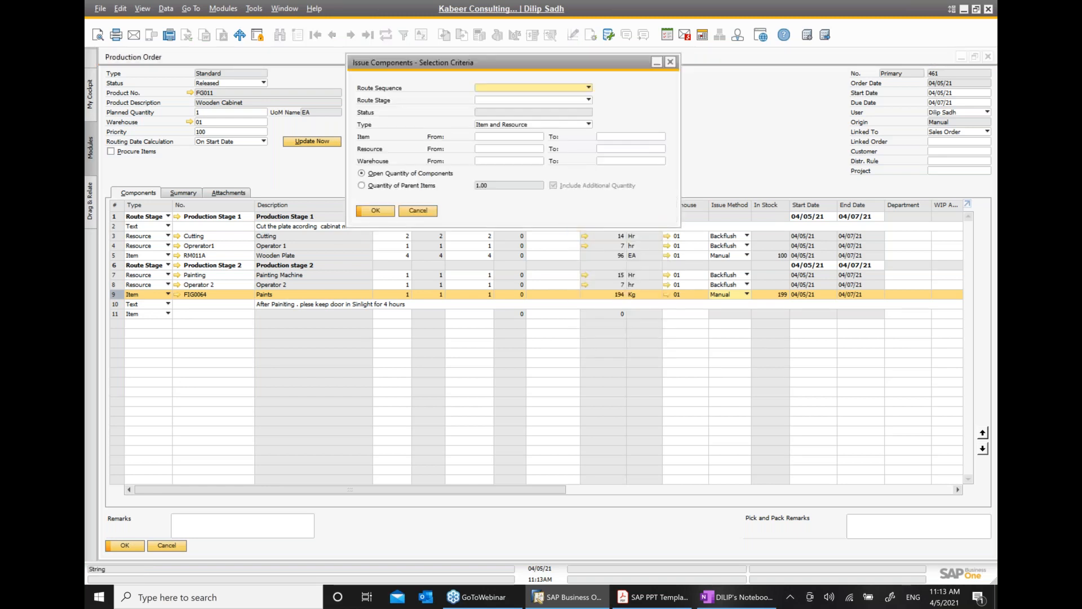
drag(542, 57, 573, 84)
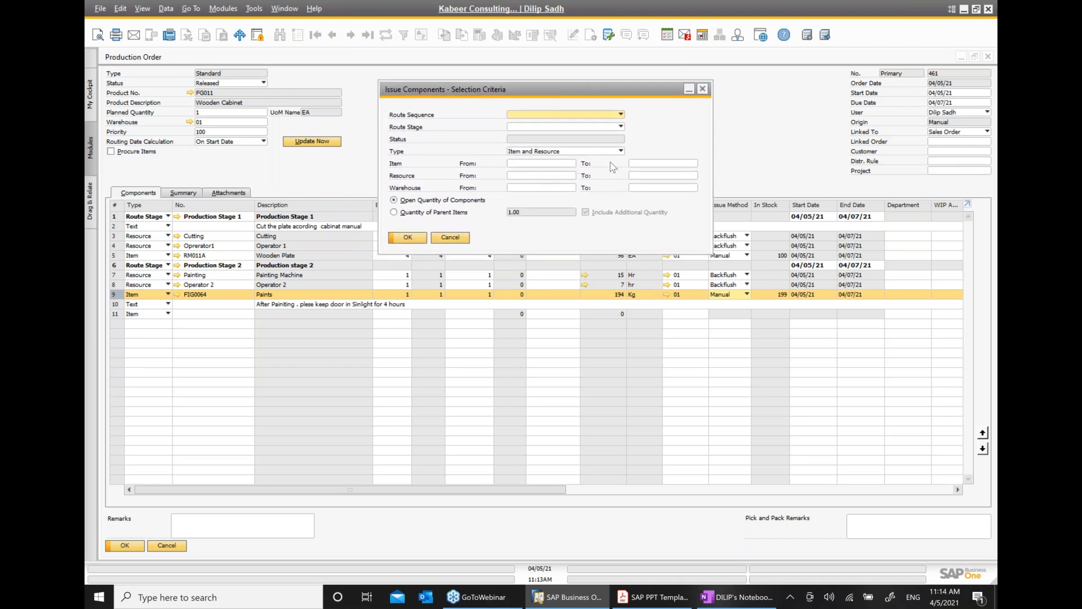
Examine the available Route Sequence and Type options in the Issue Components selection criteria
click(620, 115)
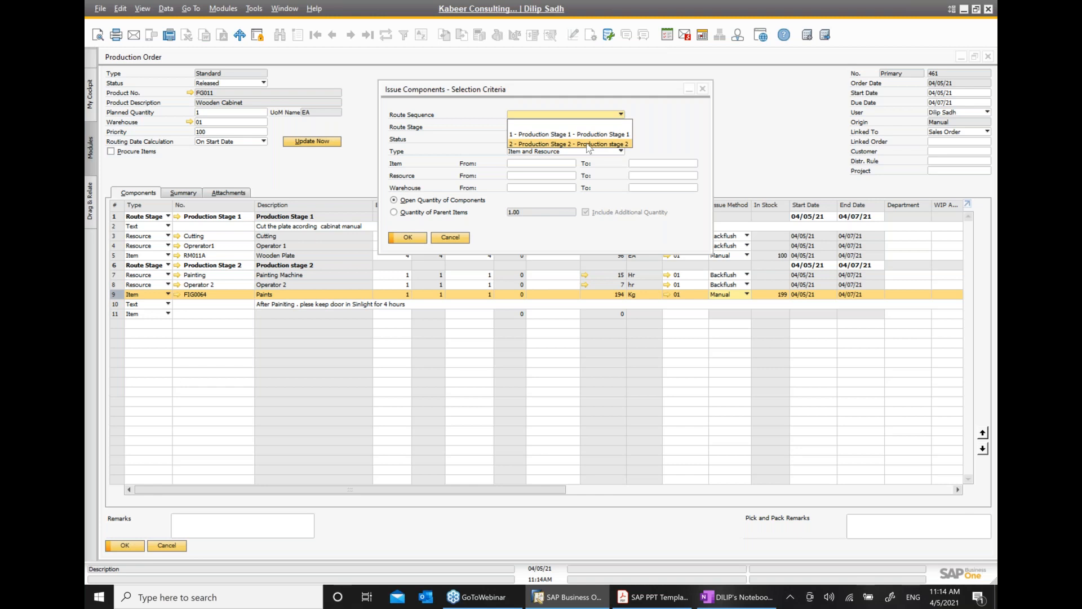
click(679, 121)
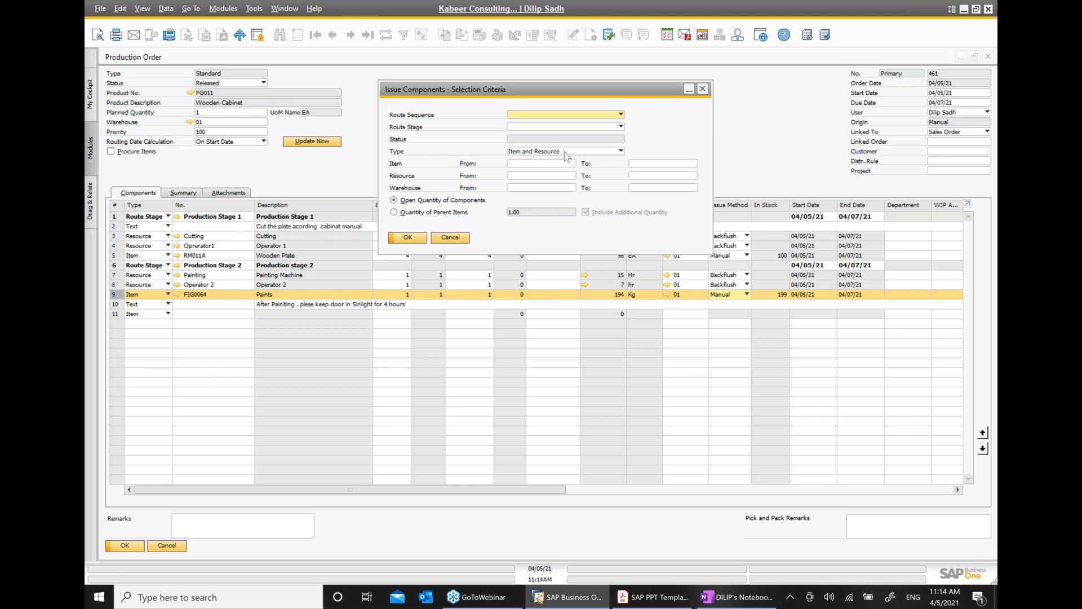
click(620, 151)
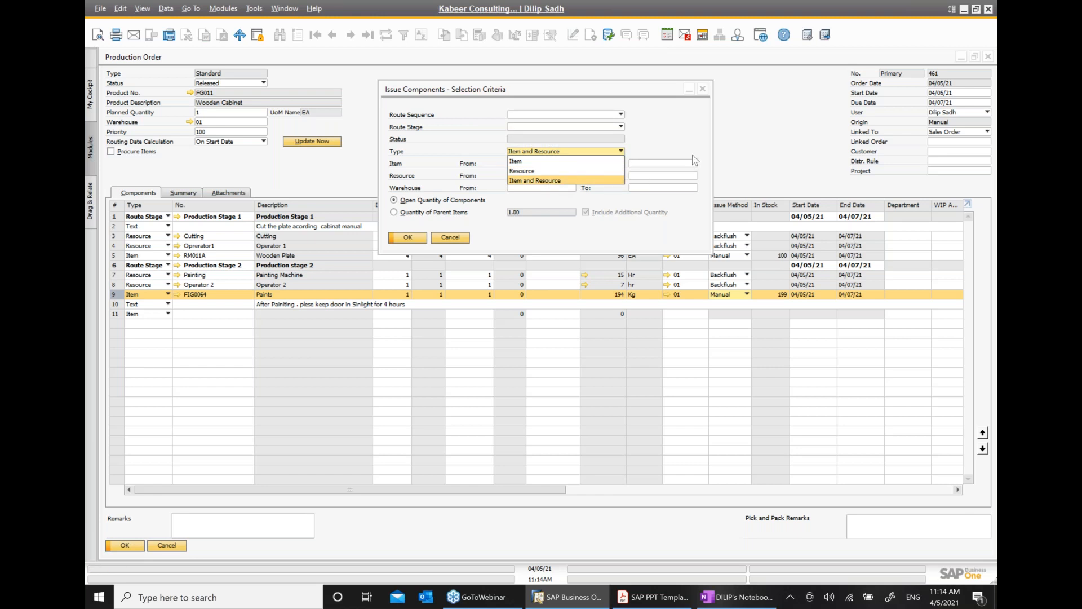
click(687, 134)
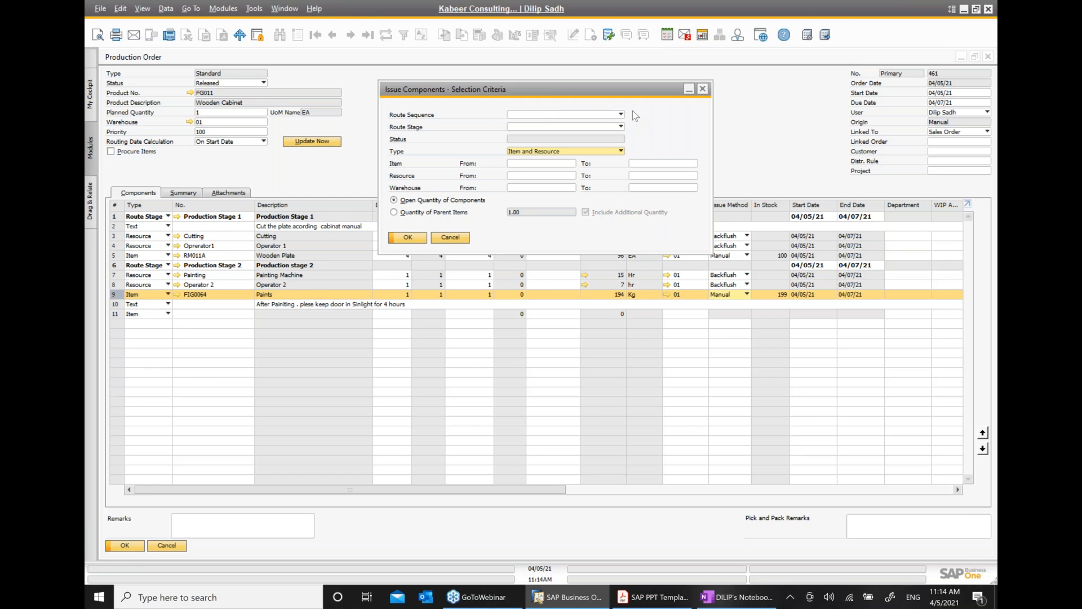
Set the selection criteria to route sequence 1 - Production Stage 1, route stage Production Stage 1, and type Item
click(574, 115)
click(569, 134)
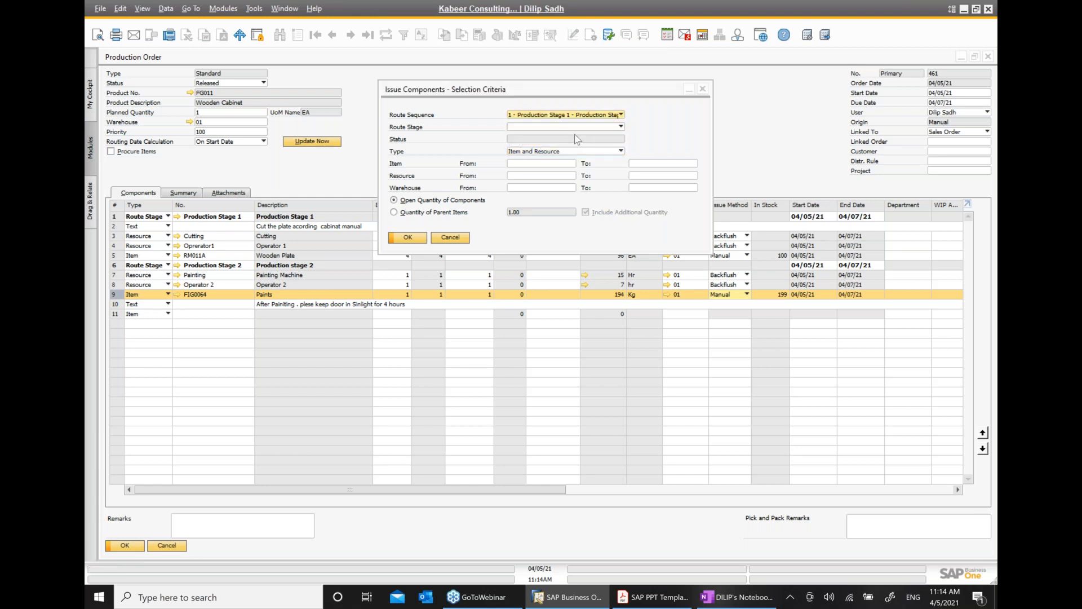
click(622, 126)
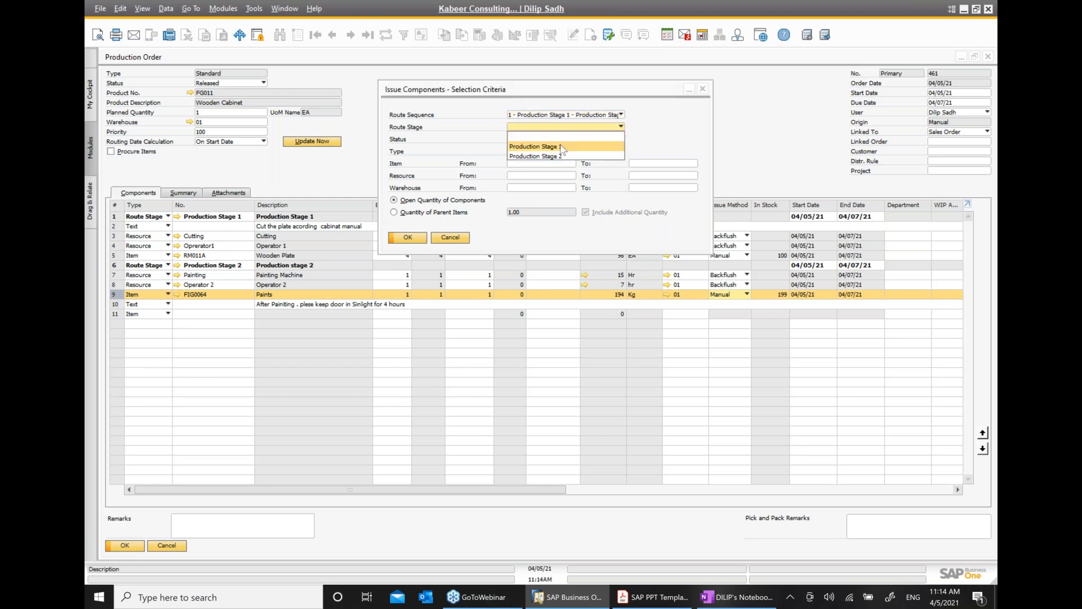
click(600, 141)
click(621, 153)
click(551, 162)
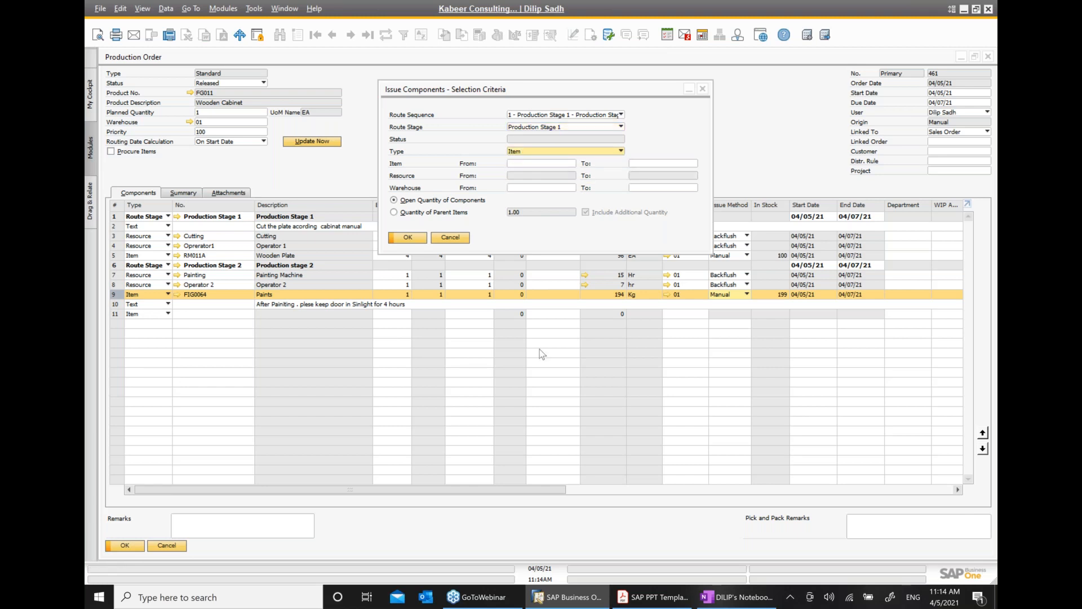
Set the selection criteria to route sequence 2 - Production Stage 2, route stage Production Stage 2, and type Resource
click(621, 114)
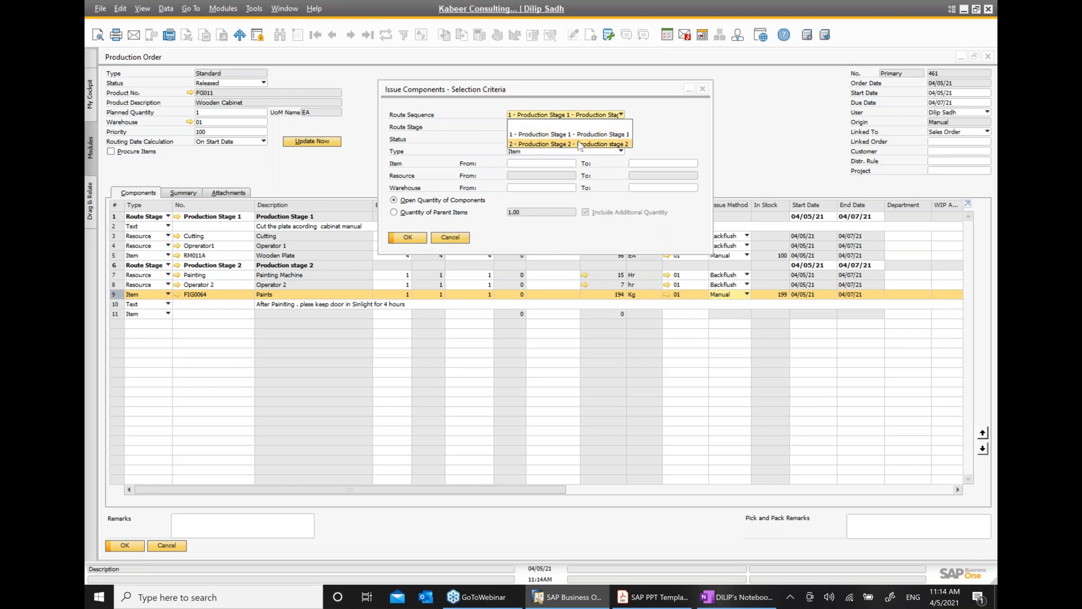
click(580, 145)
click(621, 128)
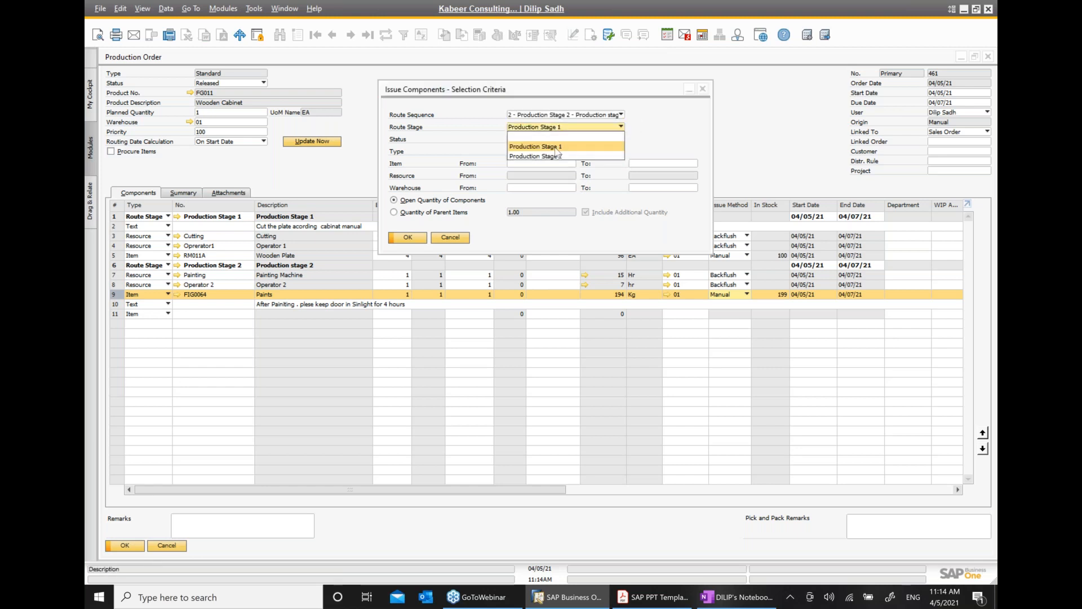
click(623, 153)
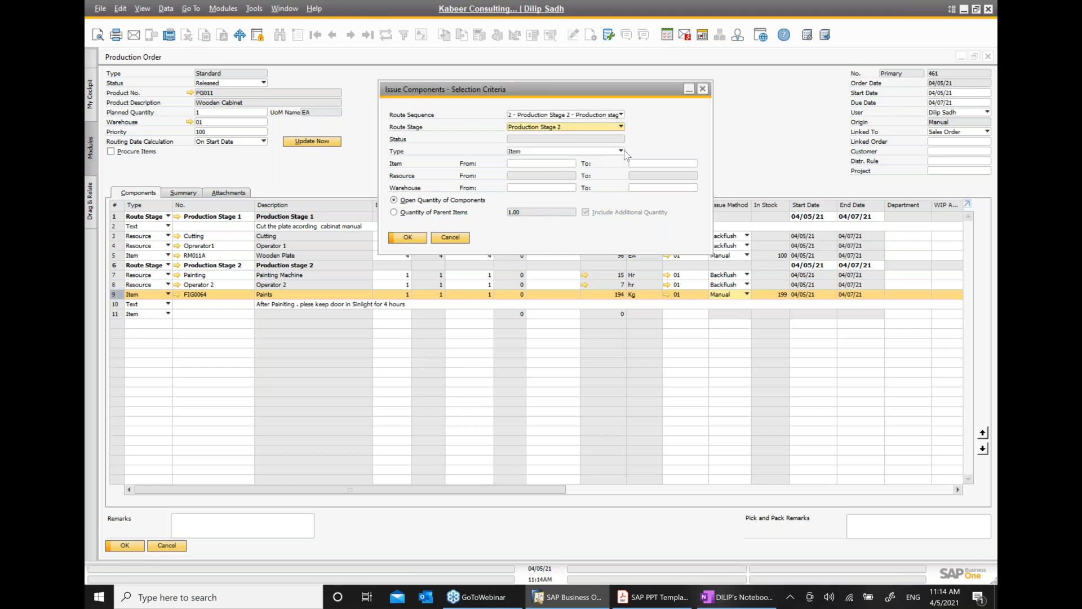
click(621, 151)
click(544, 169)
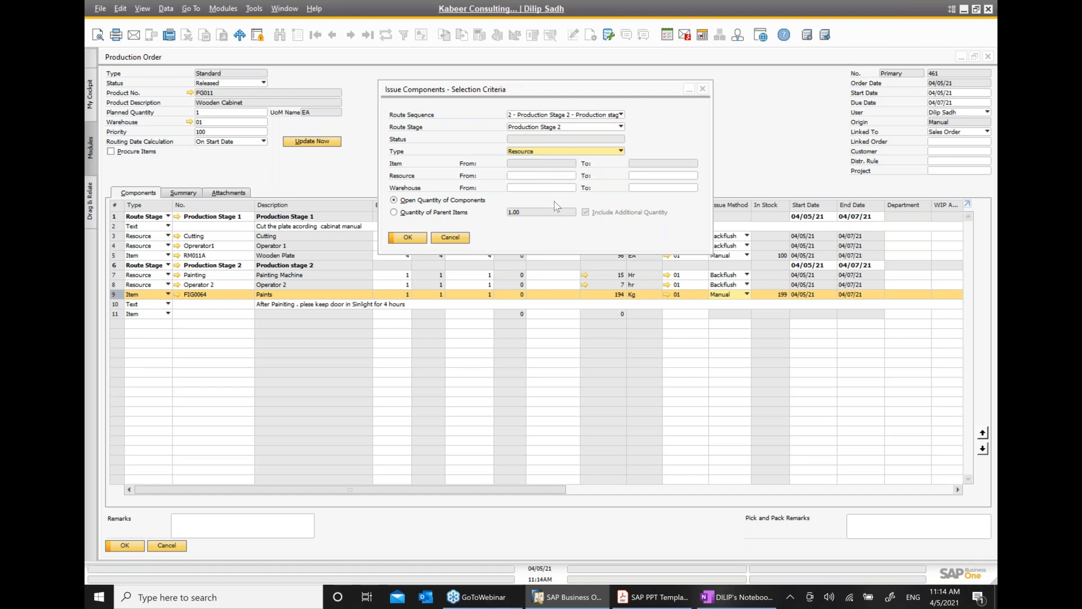
Clear the route sequence and route stage, set the type to Item and Resource, and accept the selection criteria
click(621, 114)
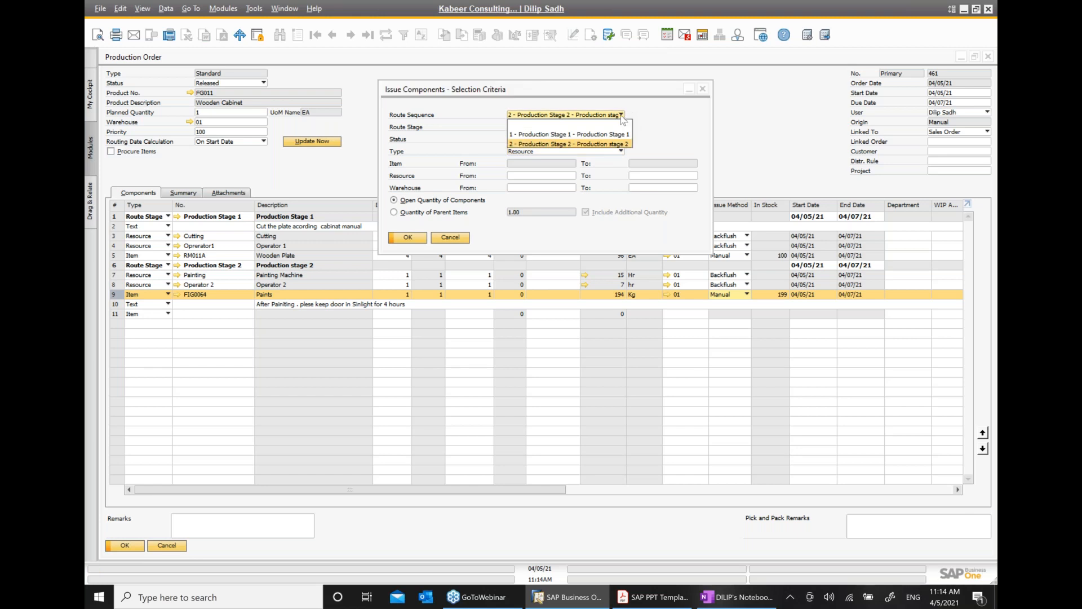
click(608, 131)
click(621, 126)
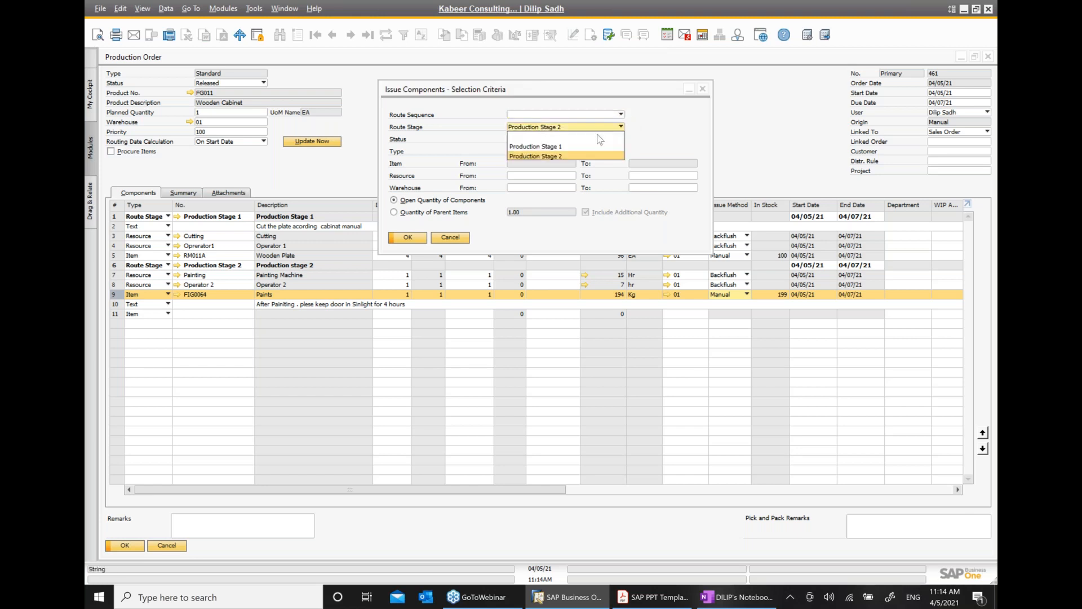
click(570, 138)
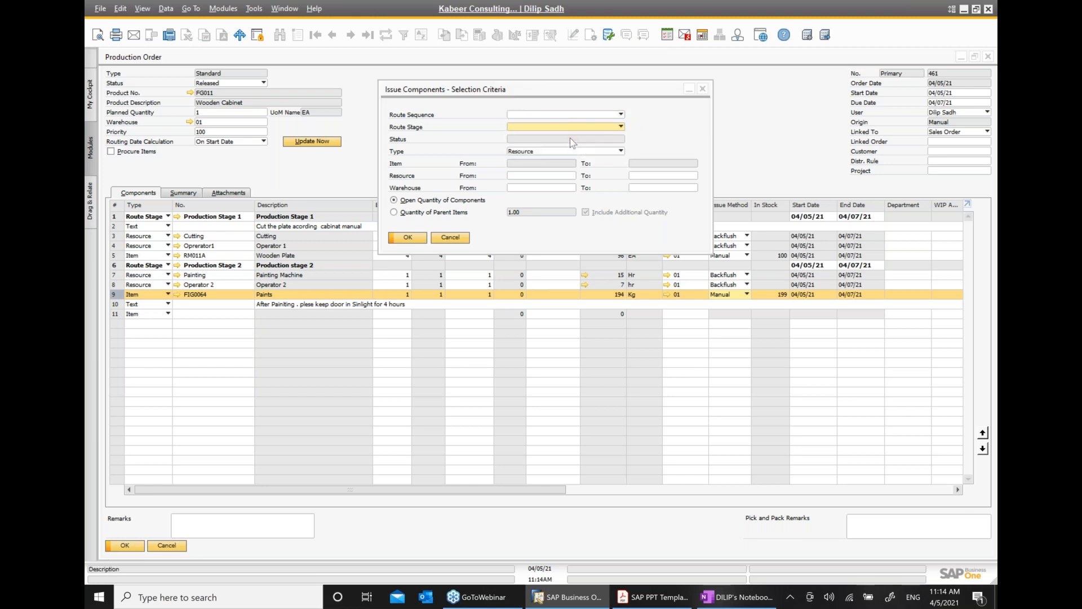
click(621, 151)
click(537, 181)
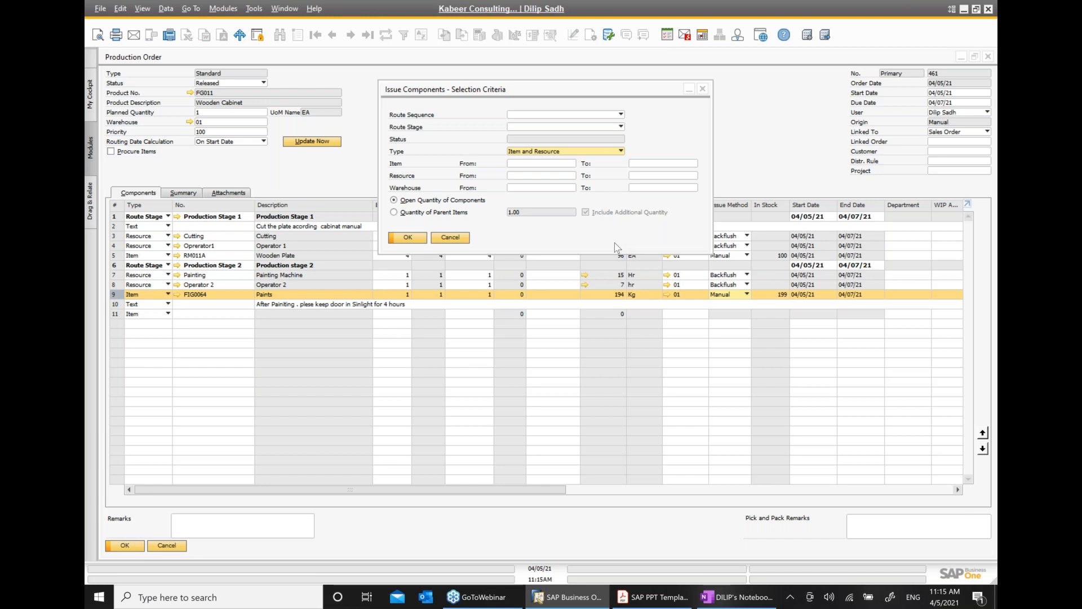
click(408, 238)
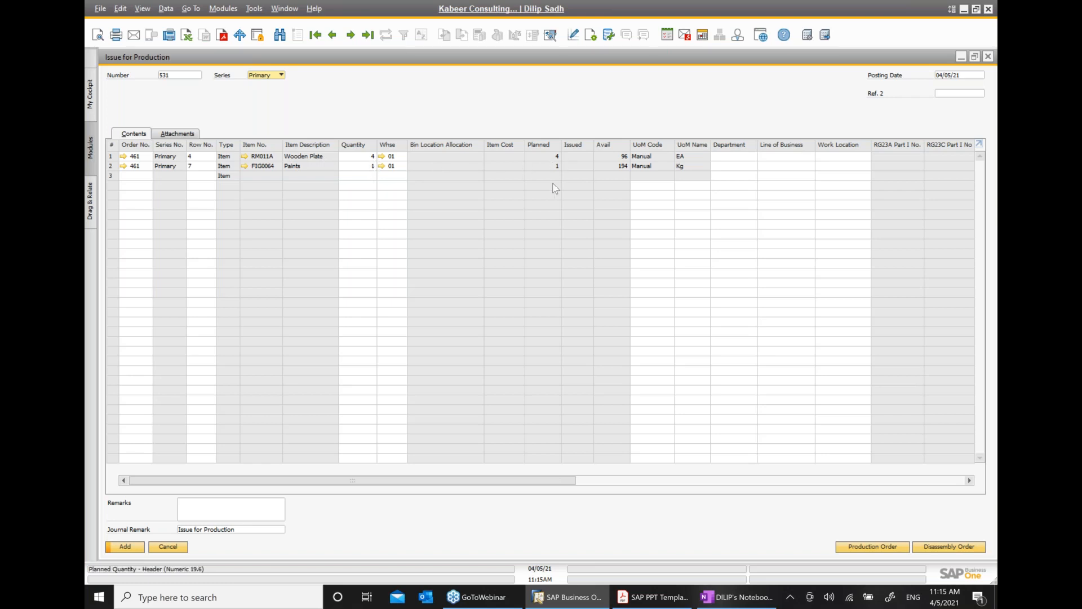
Set the issue quantity of Paints to 2, add the Issue for Production document, and close its window
click(372, 167)
text(2)
click(254, 514)
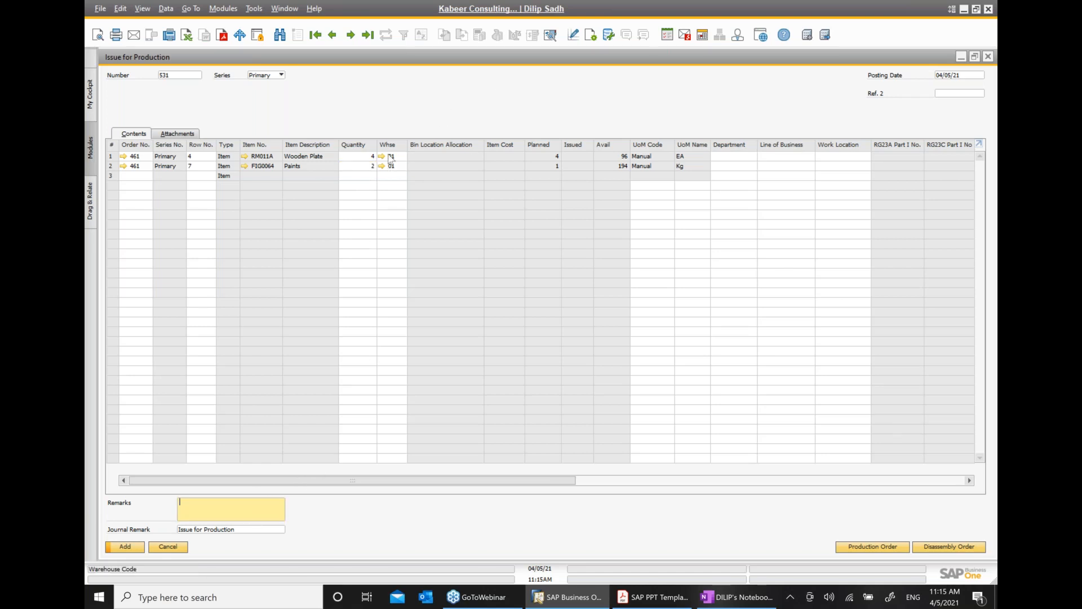
click(125, 546)
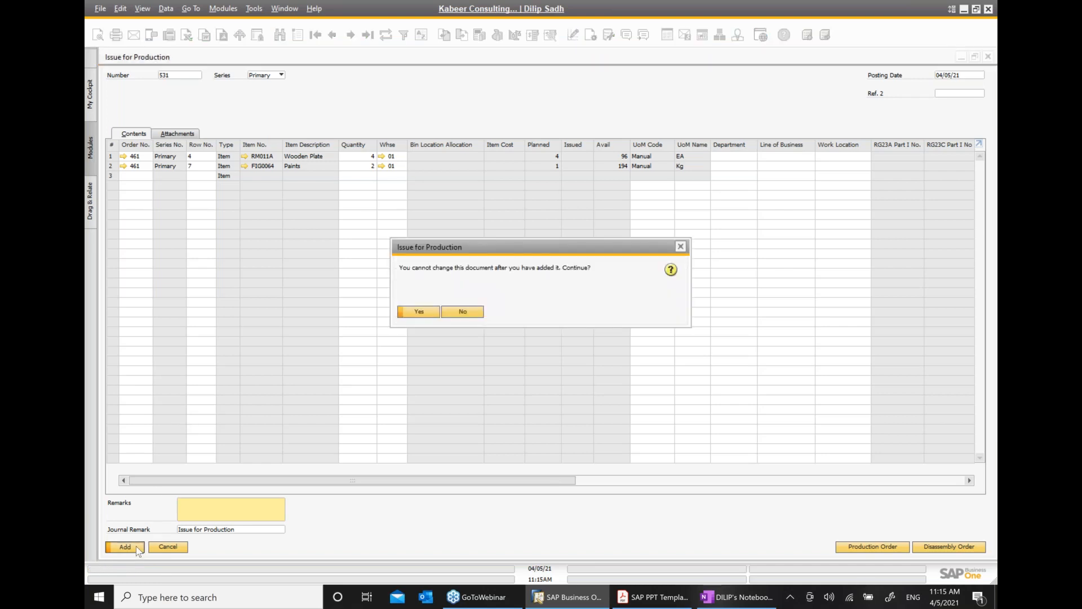
click(419, 313)
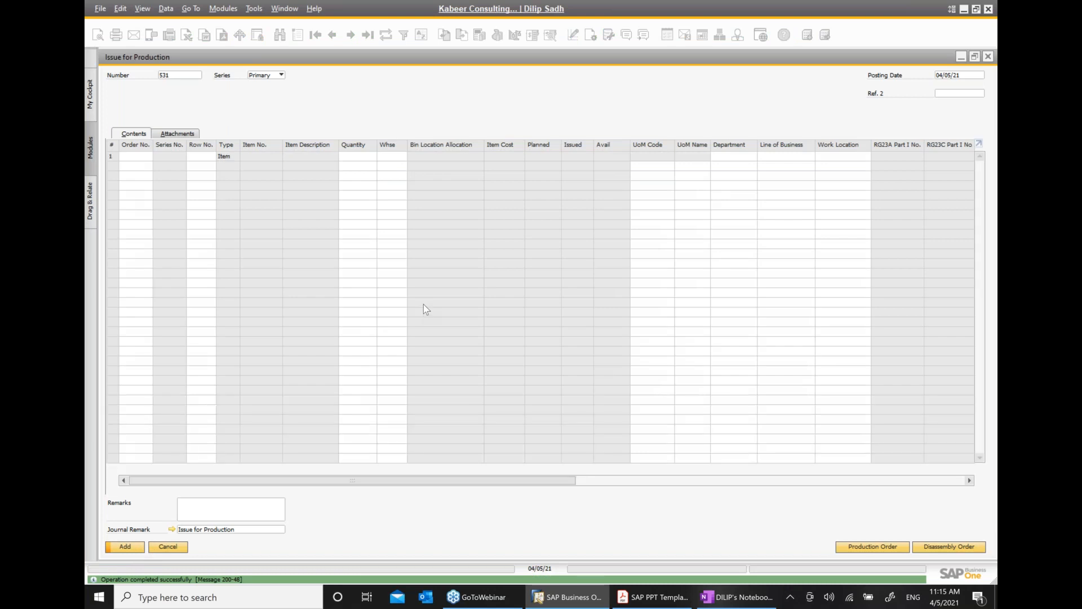
click(987, 57)
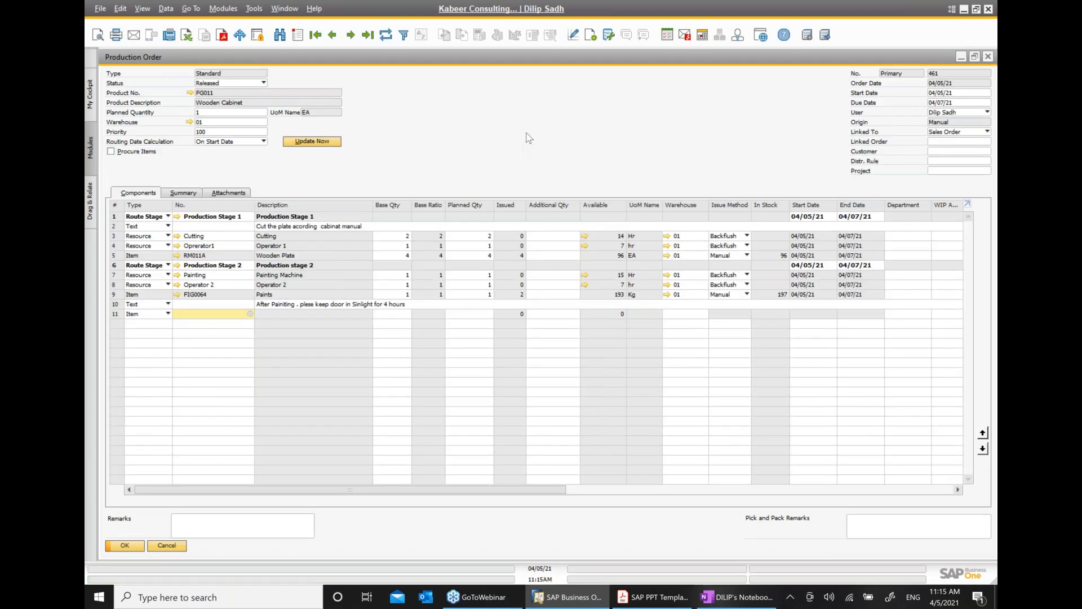
Report completion of the production order by adding a Receipt from Production for 1 Wooden Cabinet, and close the receipt window
right_click(528, 137)
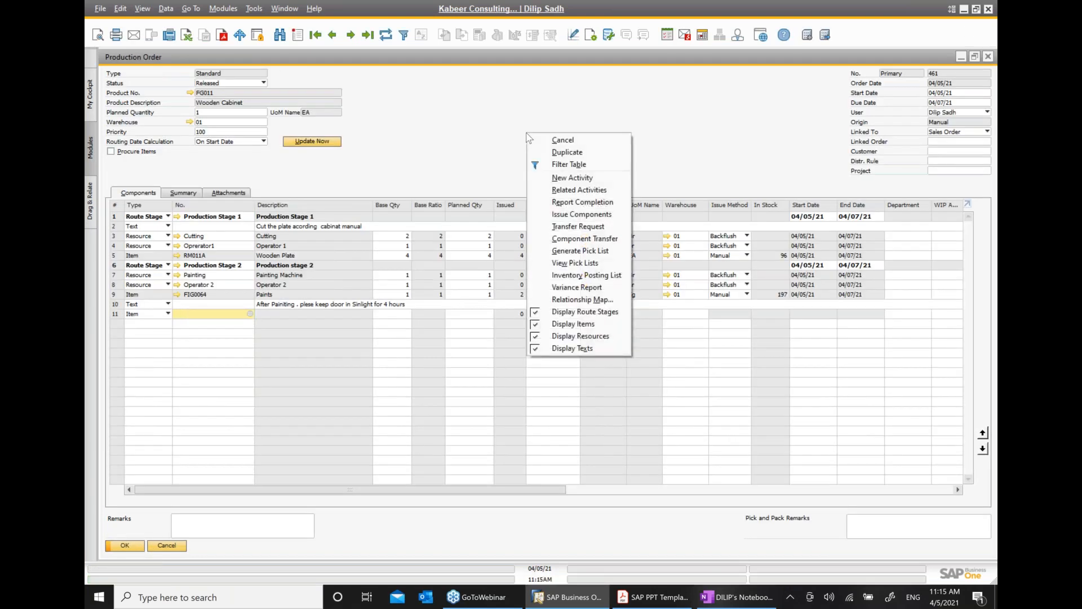
click(569, 204)
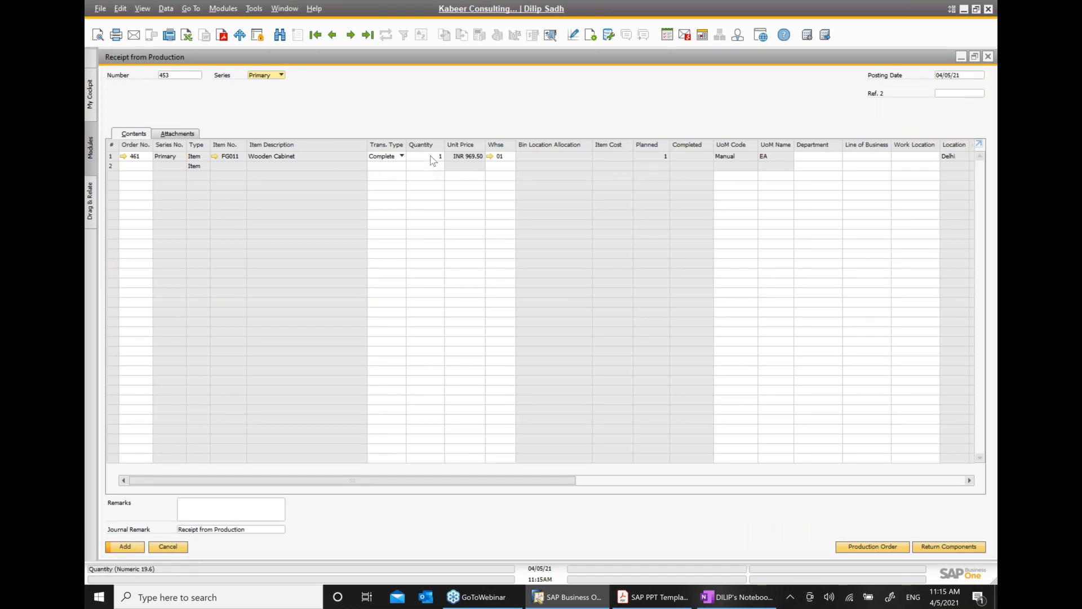
click(125, 547)
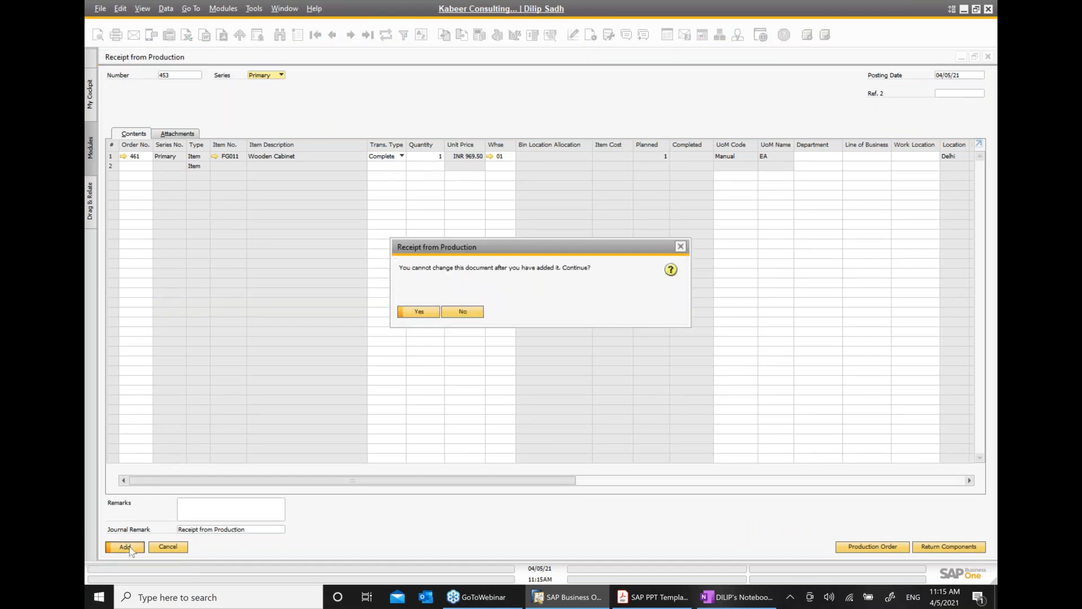
click(419, 312)
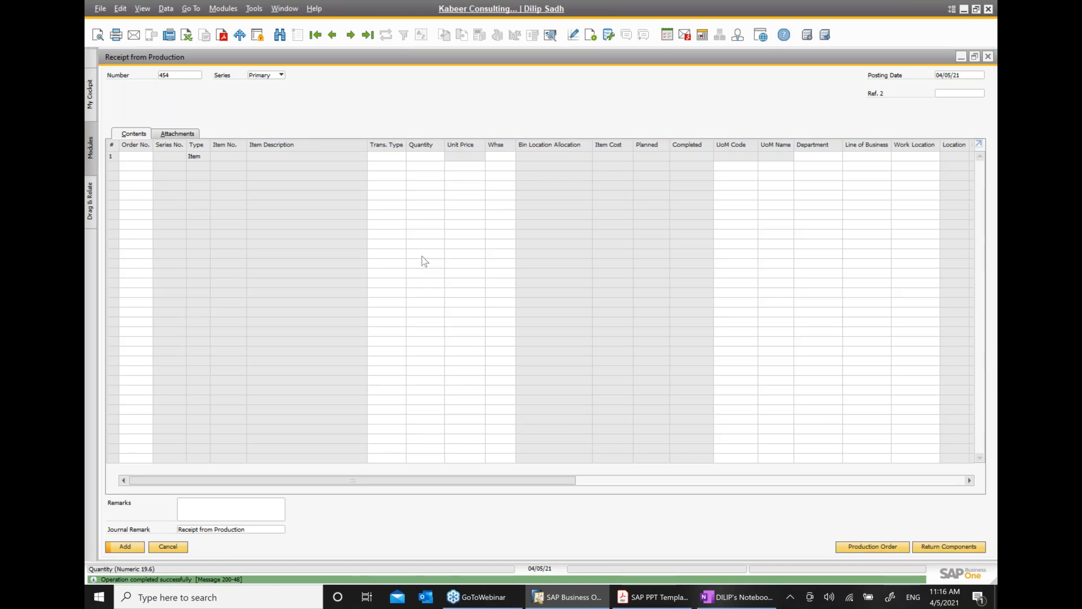
click(987, 57)
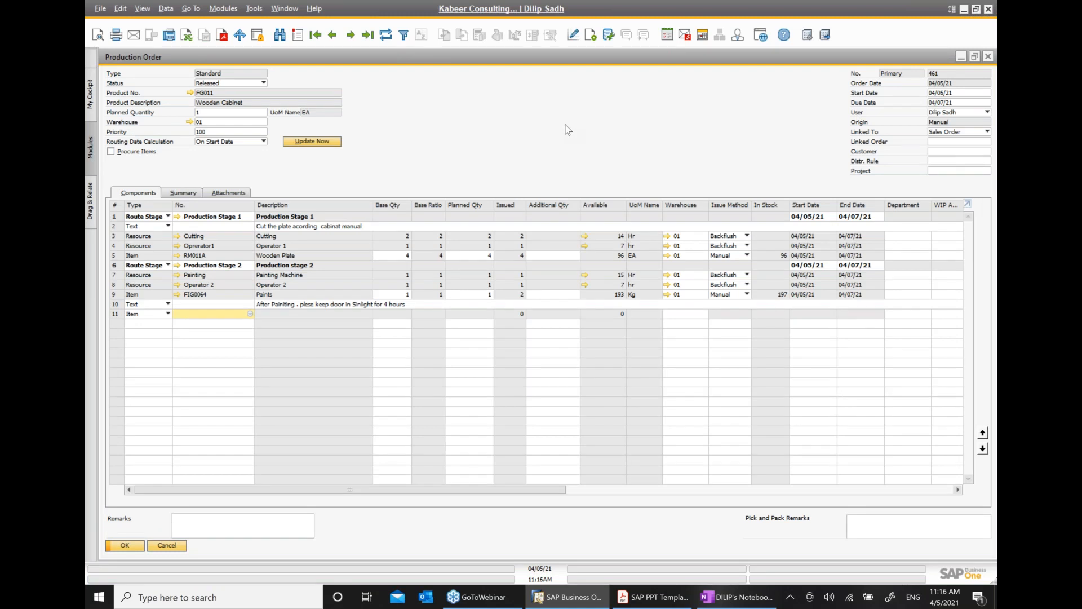
Show the production order's Relationship Map and open its Receipt from Production document
right_click(532, 125)
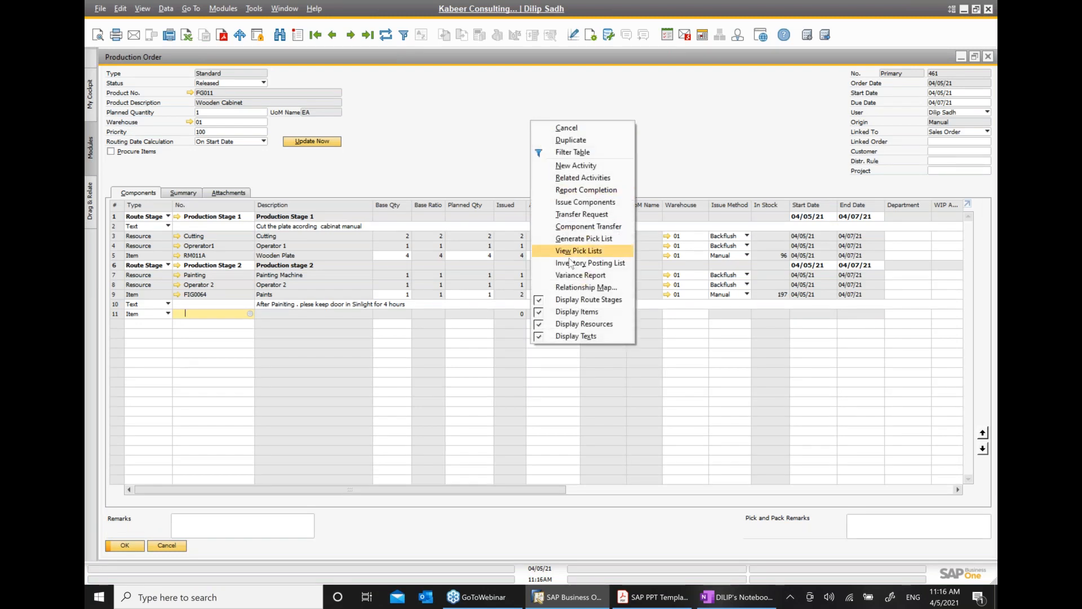
click(586, 287)
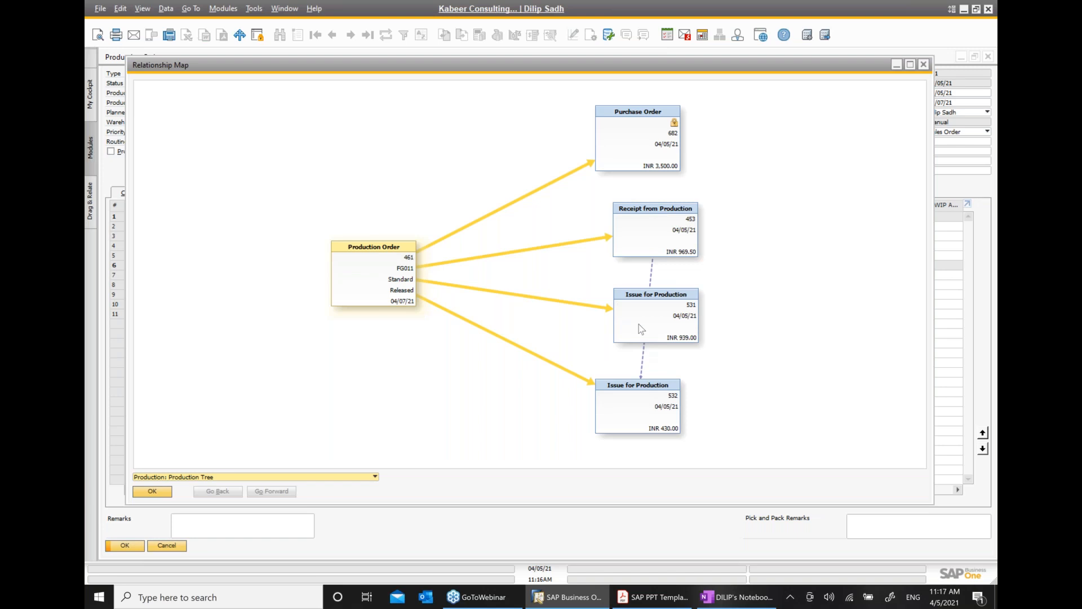
double_click(671, 235)
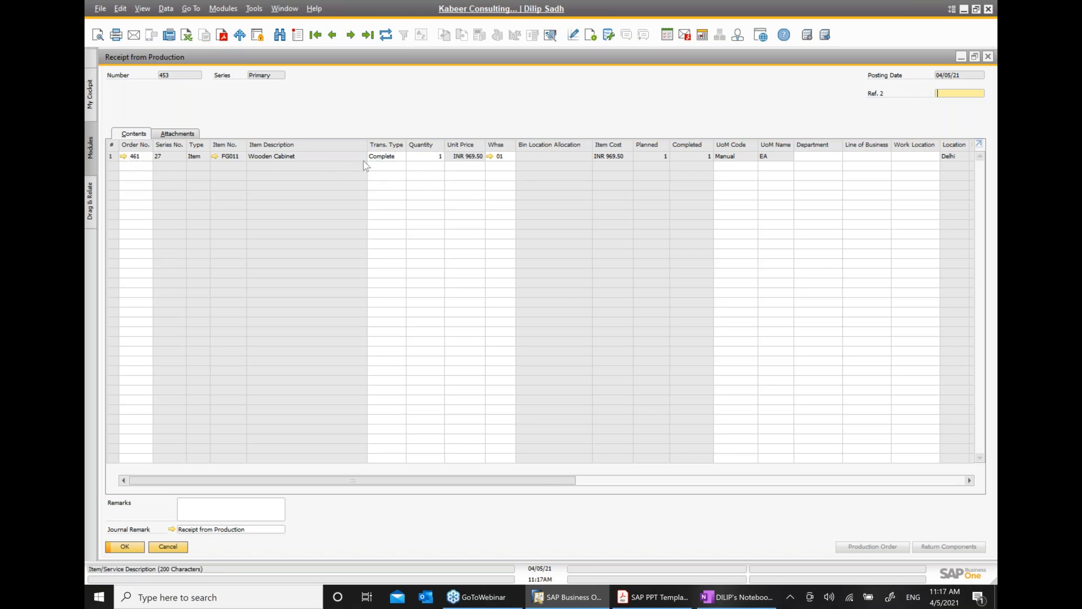
Examine the stock and item cost of FG011 in its item master inventory data, reached through the Bill of Materials
click(215, 157)
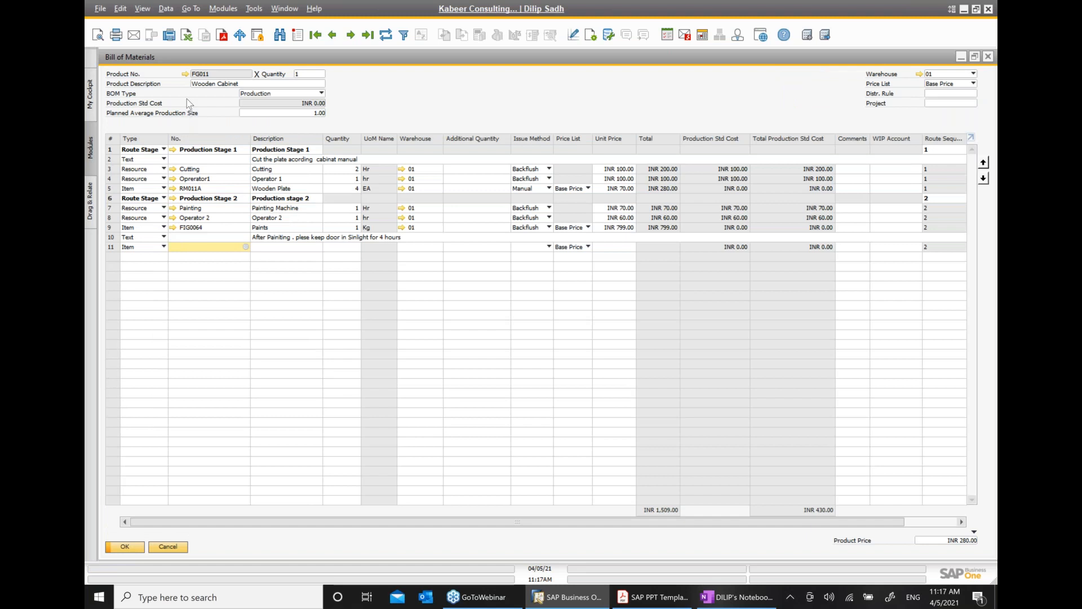
click(185, 73)
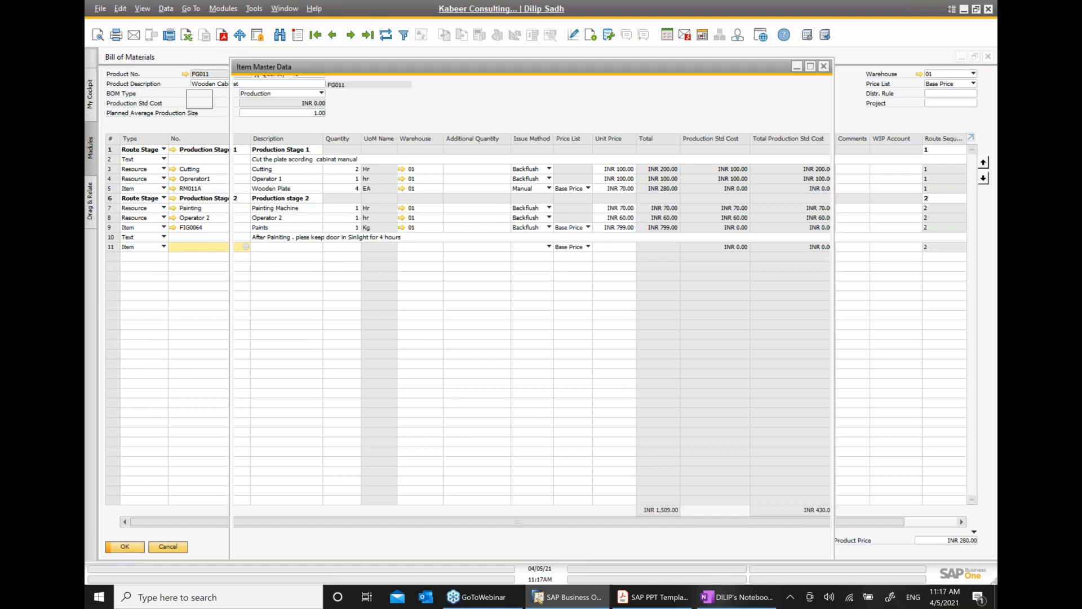
click(450, 153)
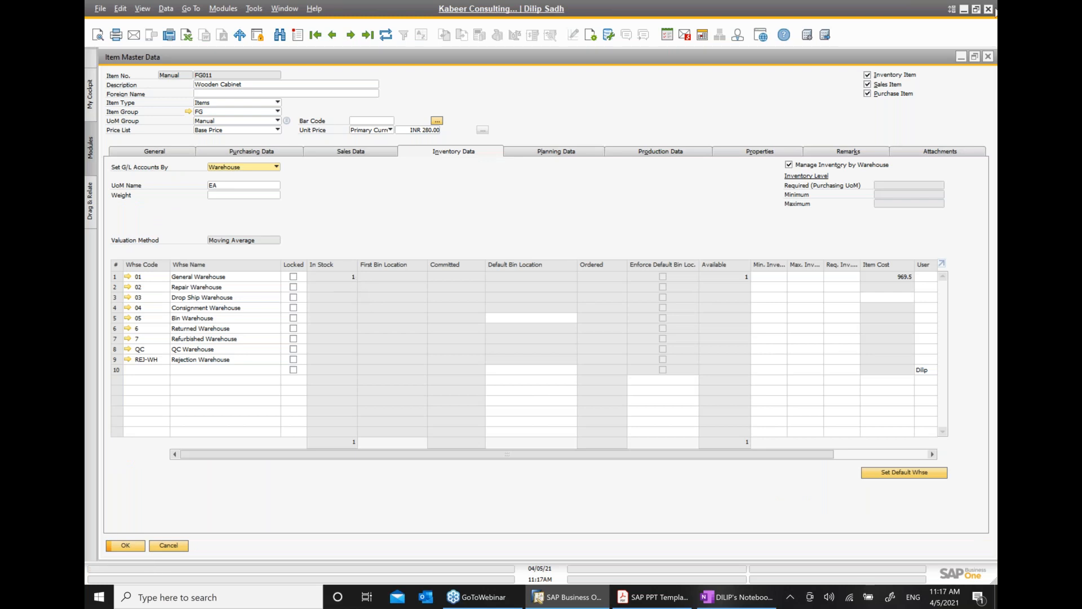
click(988, 57)
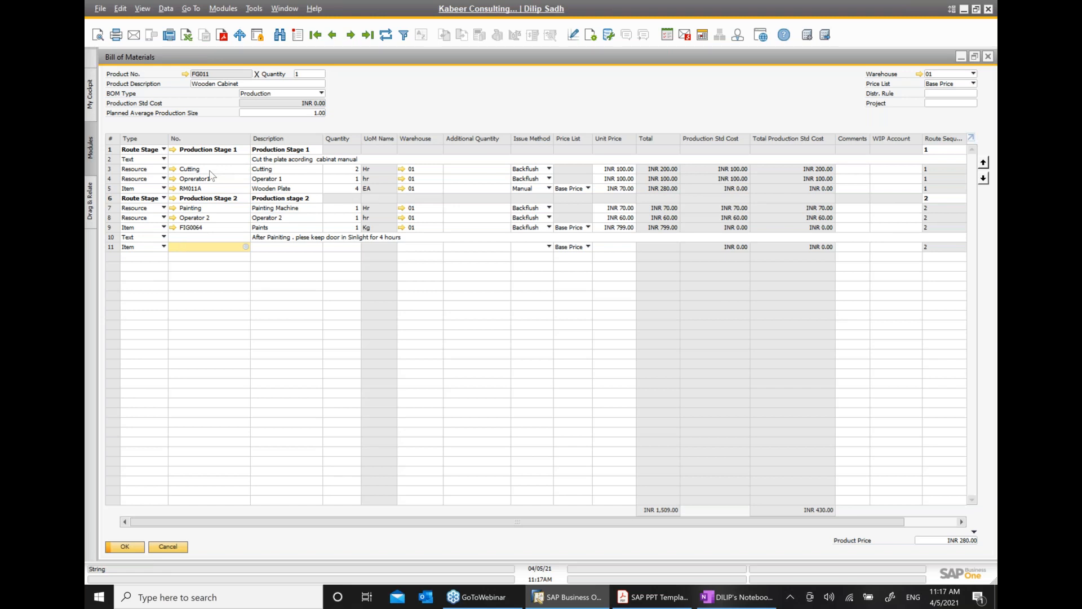
Minimize the open windows and examine the Resource Capacity breakdown for labor resource Oprerator1 from 04/05/21 to 05/05/21
click(961, 58)
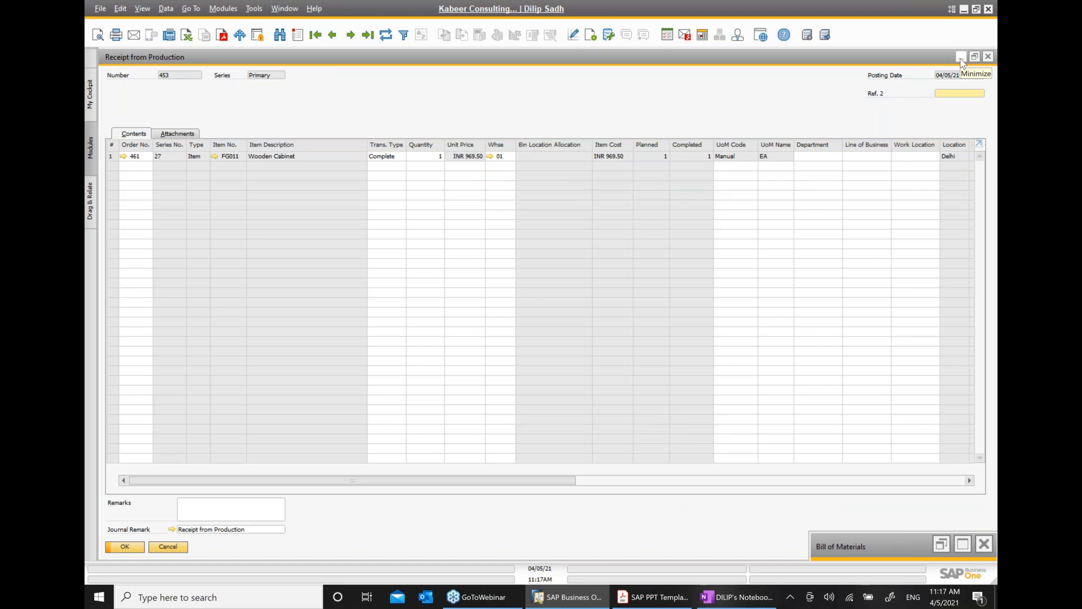
click(961, 56)
click(896, 65)
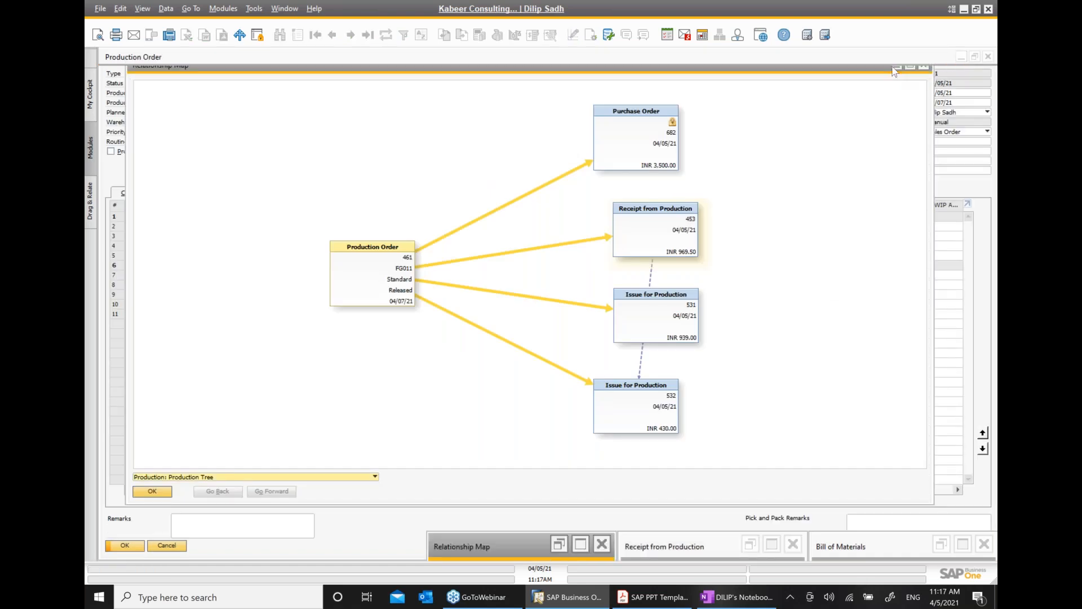
click(961, 57)
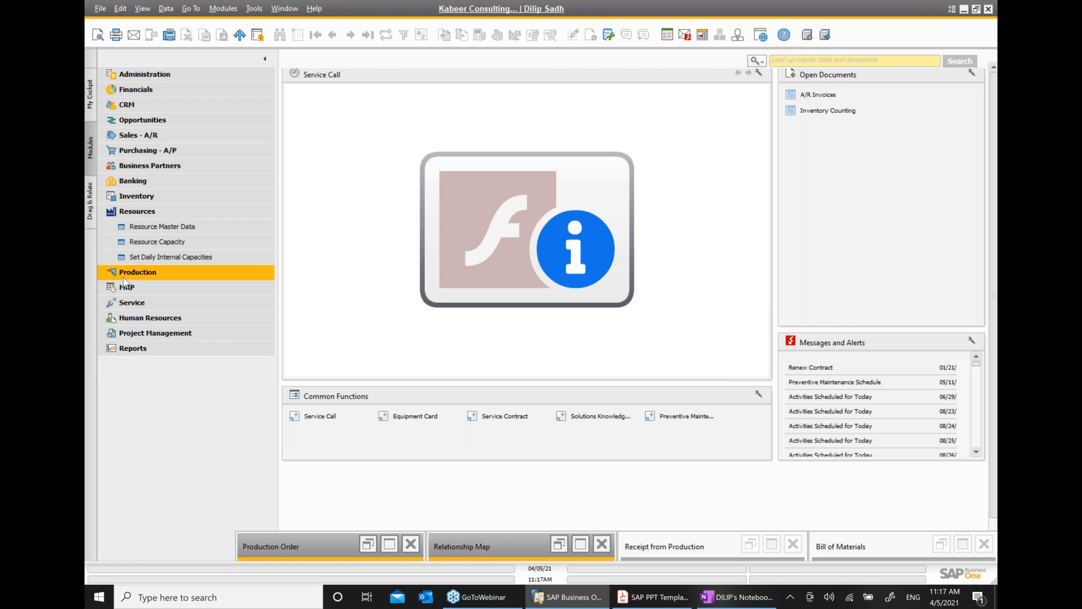
click(170, 243)
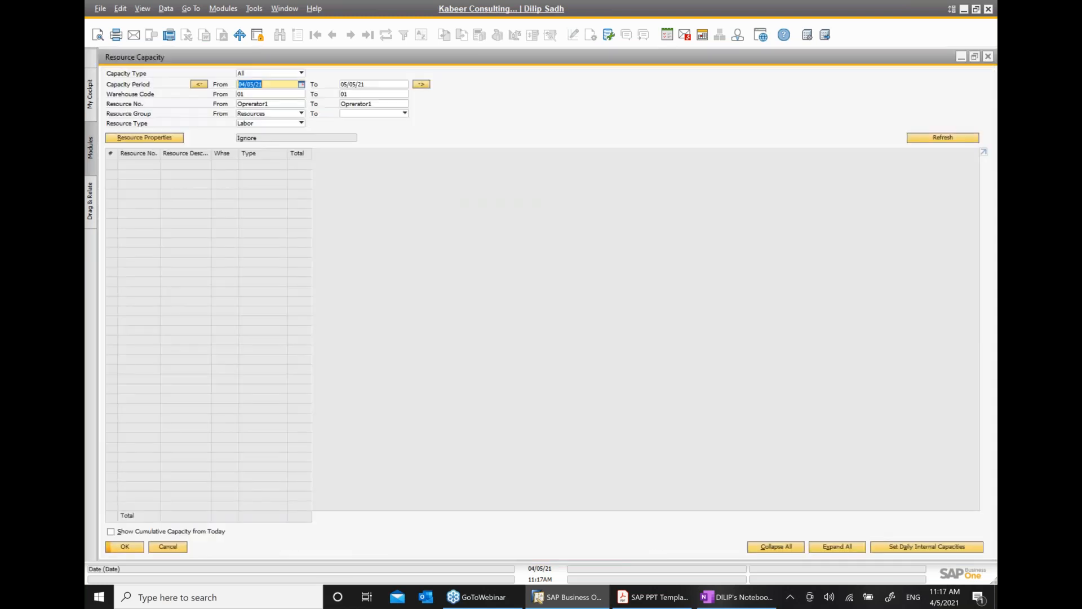
click(944, 139)
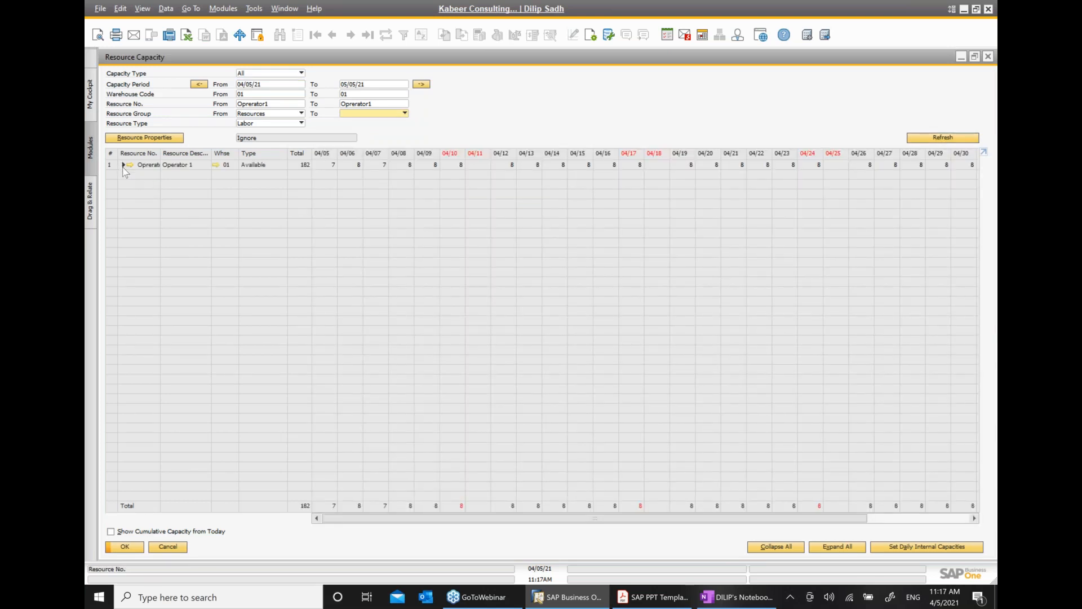
click(124, 166)
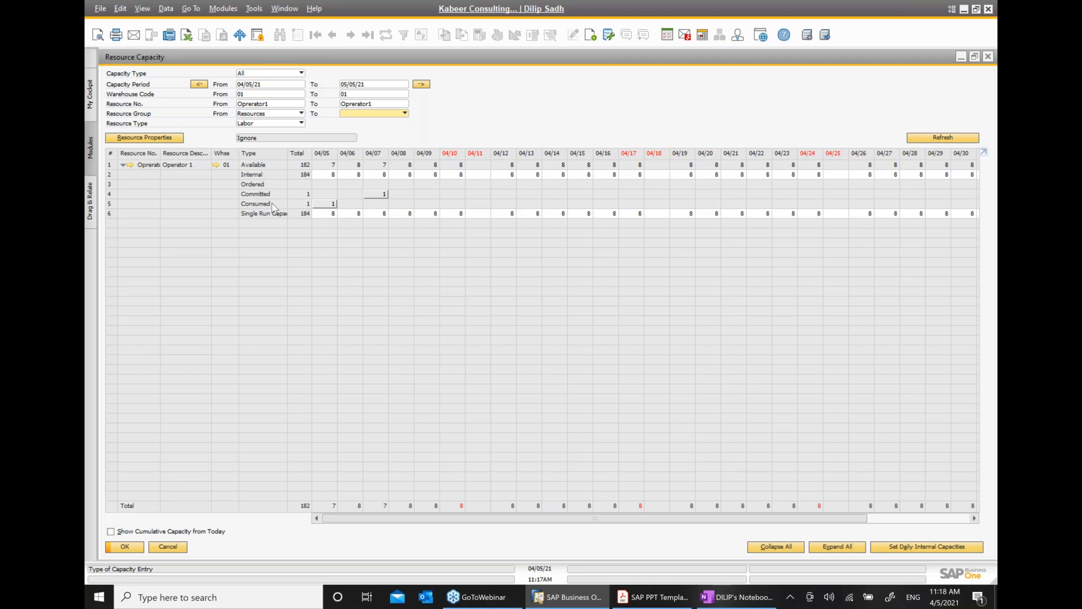
Switch to OneNote and add the sub-bullet "Labor resource .. CONSUMED" under "Issue RM / Resources to Production order", followed by an empty bullet
click(736, 597)
key(Return)
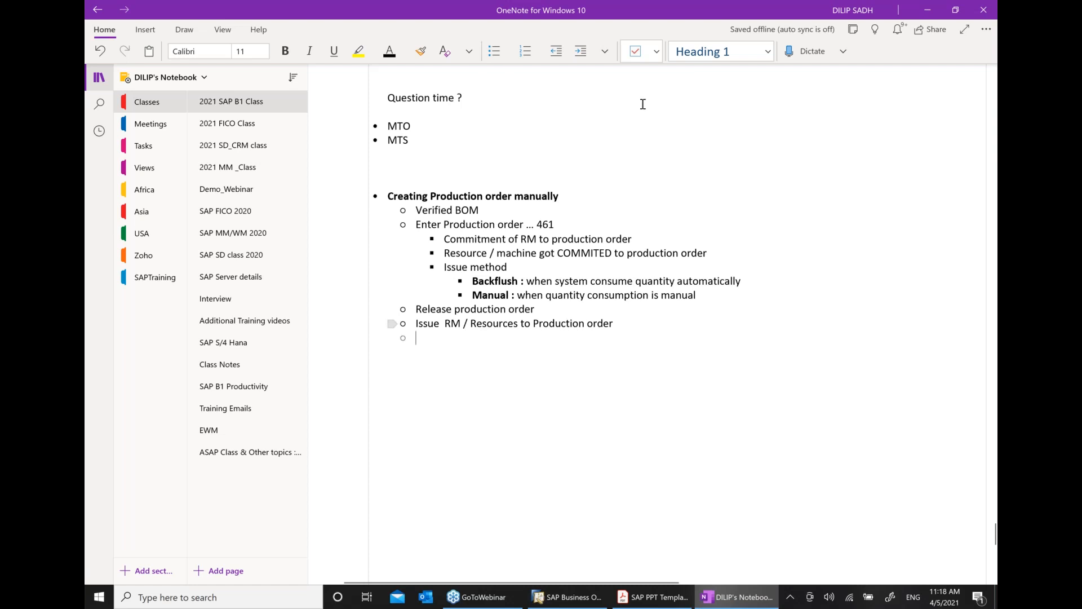
click(583, 59)
text(M)
key(BackSpace)
text(Labor resou)
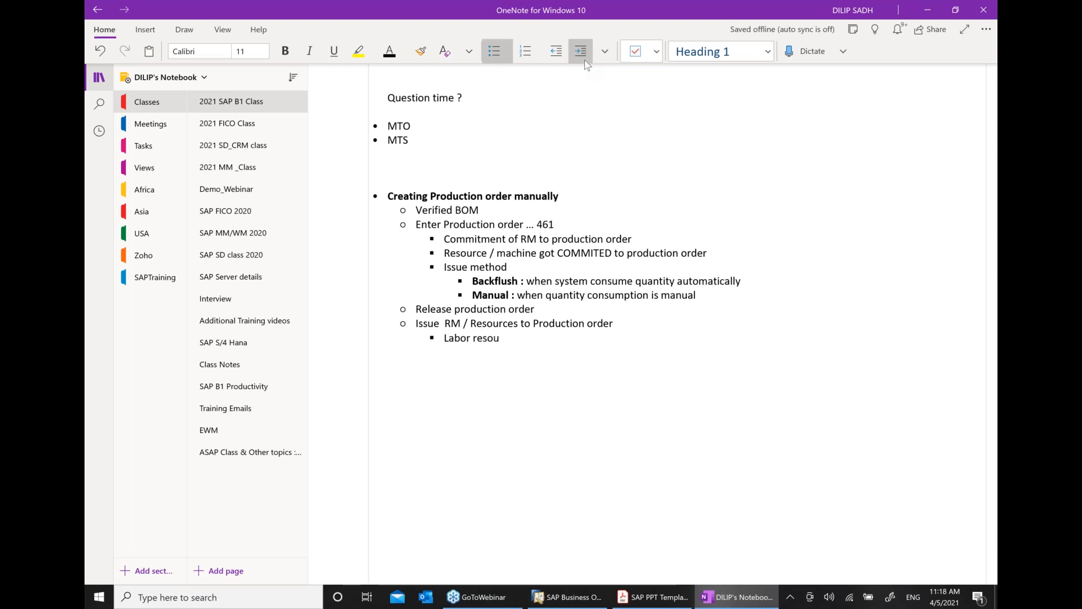
text(rce  .. CON)
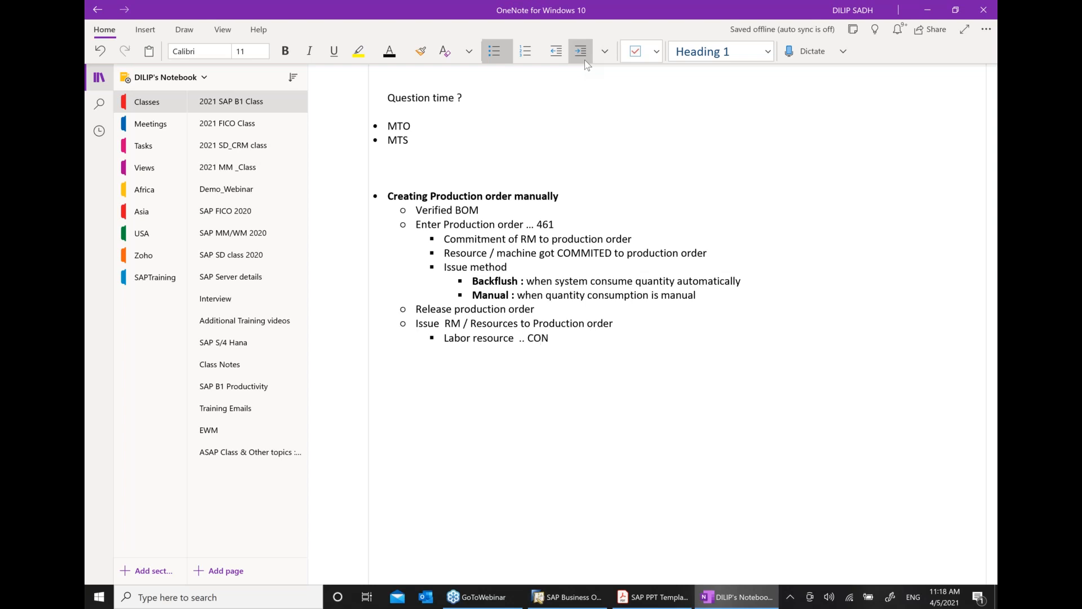
text(SUMED)
key(Return)
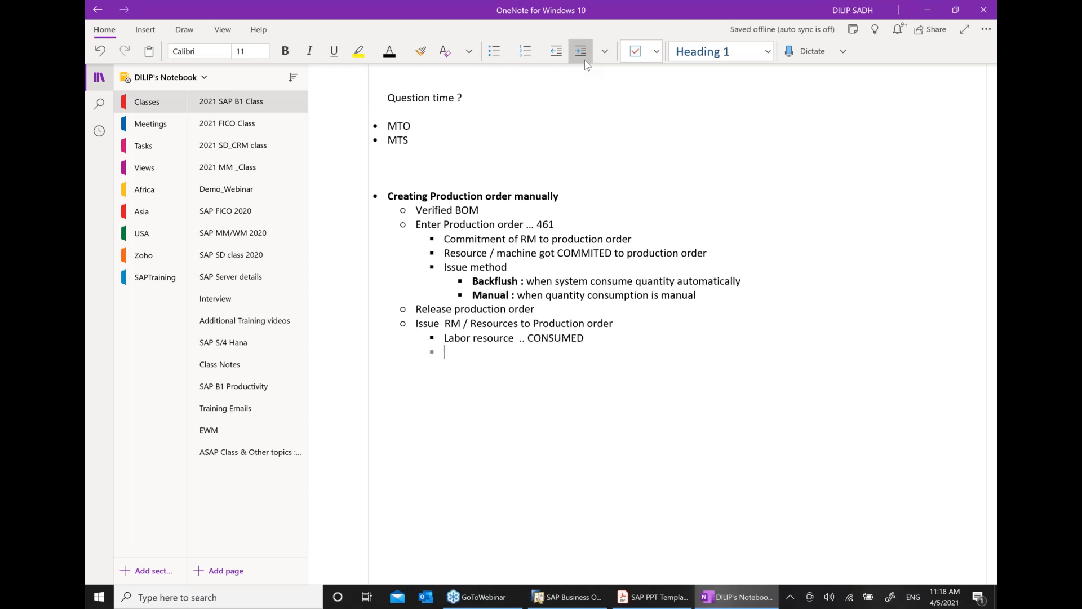
Add the sub-bullet "Machine Resource .... CONSUMED" below the Labor resource bullet
text(Machi)
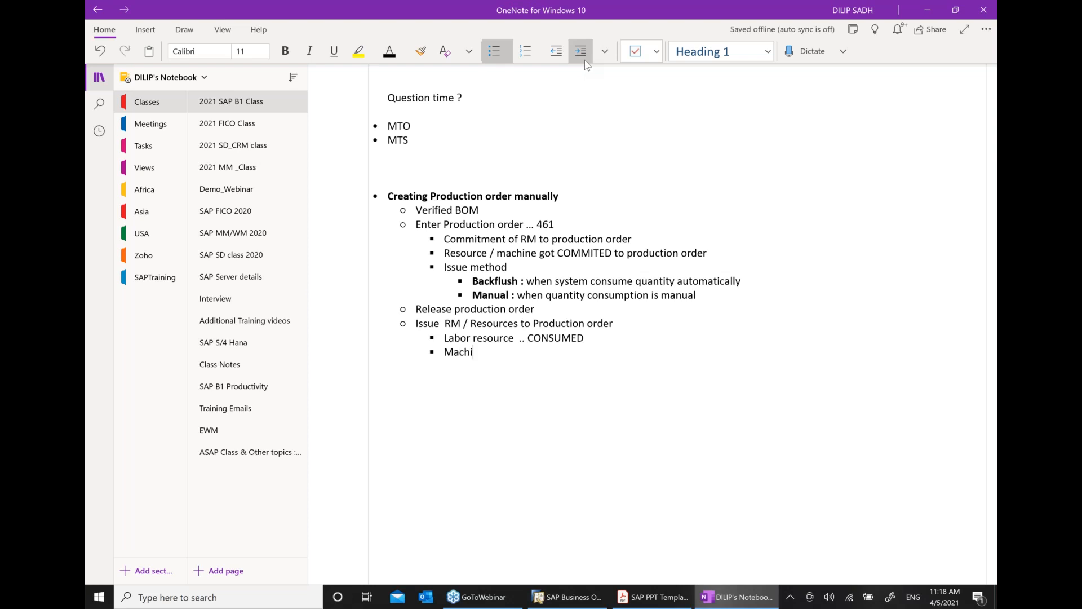
text(eb)
key(BackSpace)
key(BackSpace)
text(rce .... CONSUMED)
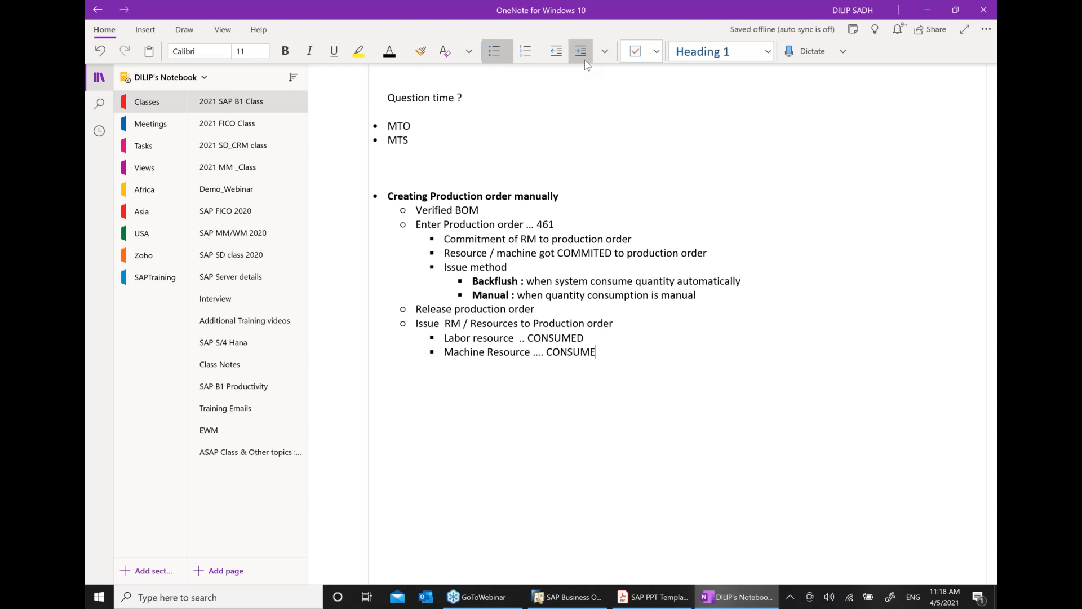
Switch to SAP Business One and set the Resource Capacity resource number range from Cutting to Cutting
click(566, 597)
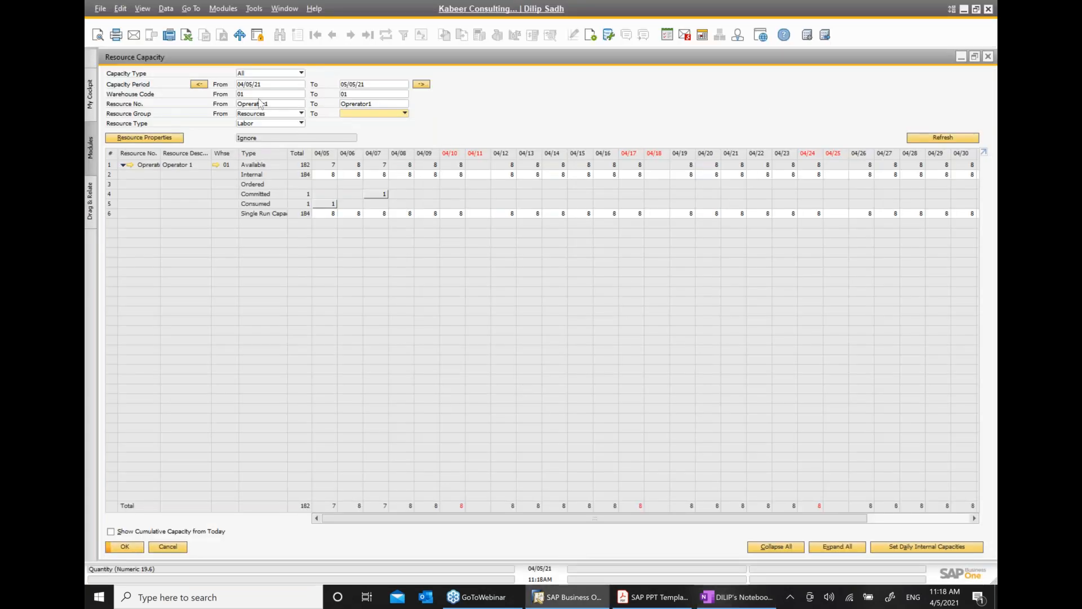
click(286, 103)
click(302, 104)
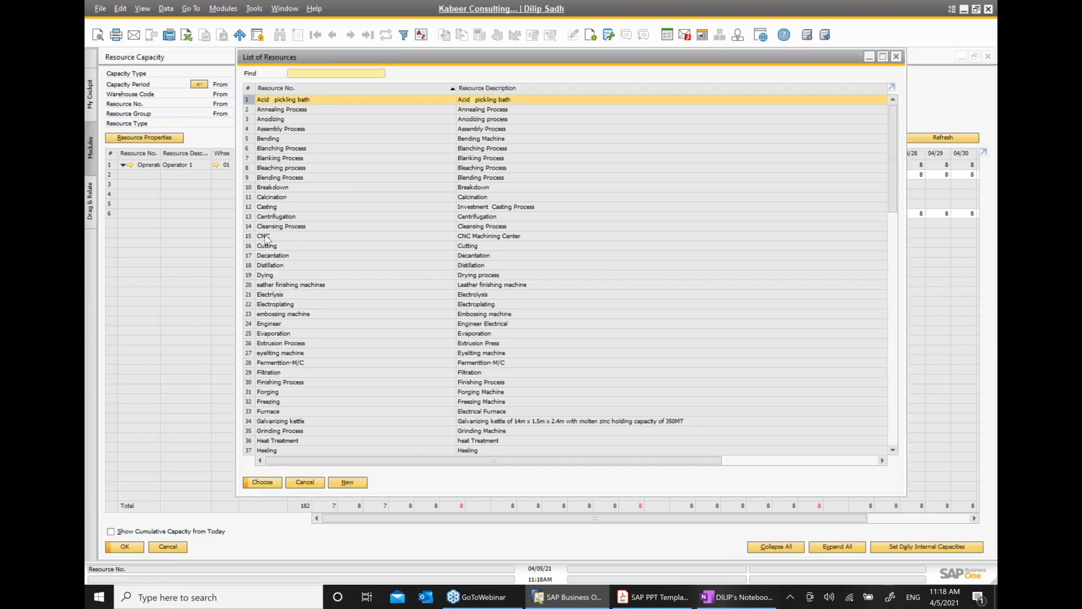
double_click(267, 246)
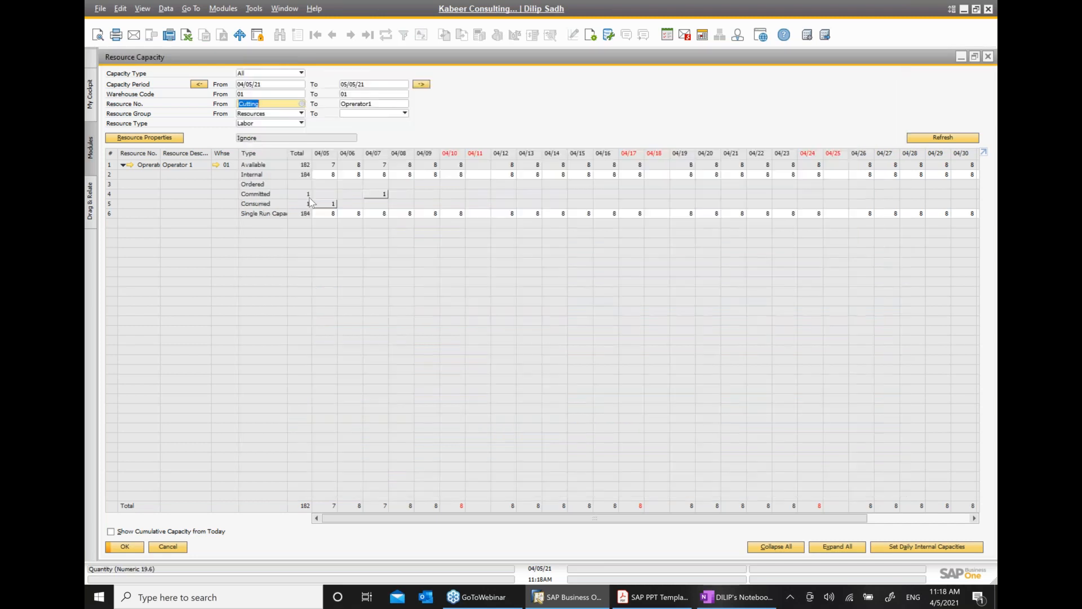
click(379, 104)
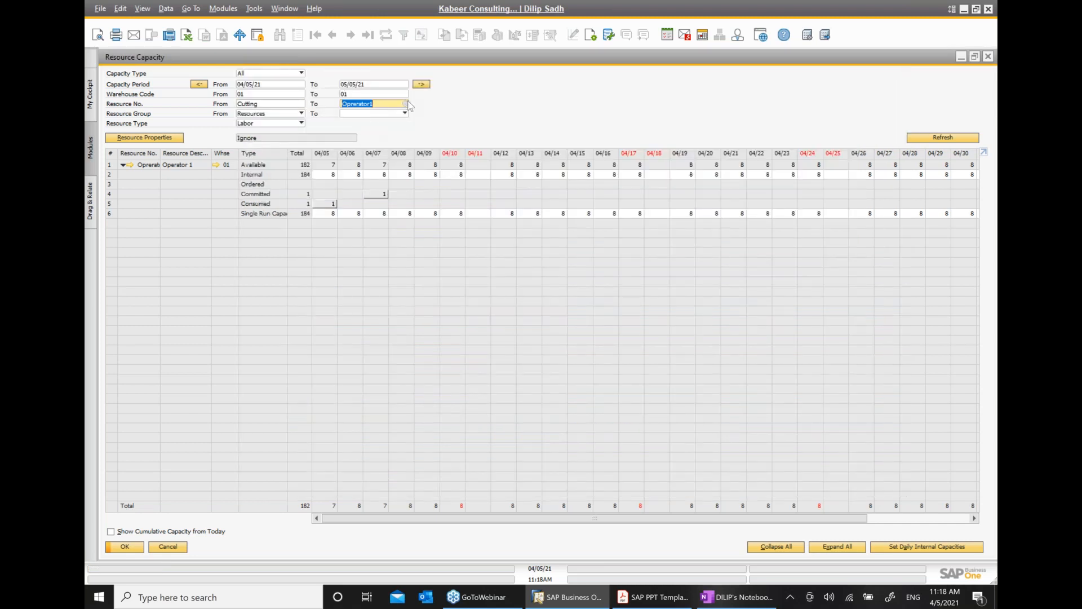
click(406, 105)
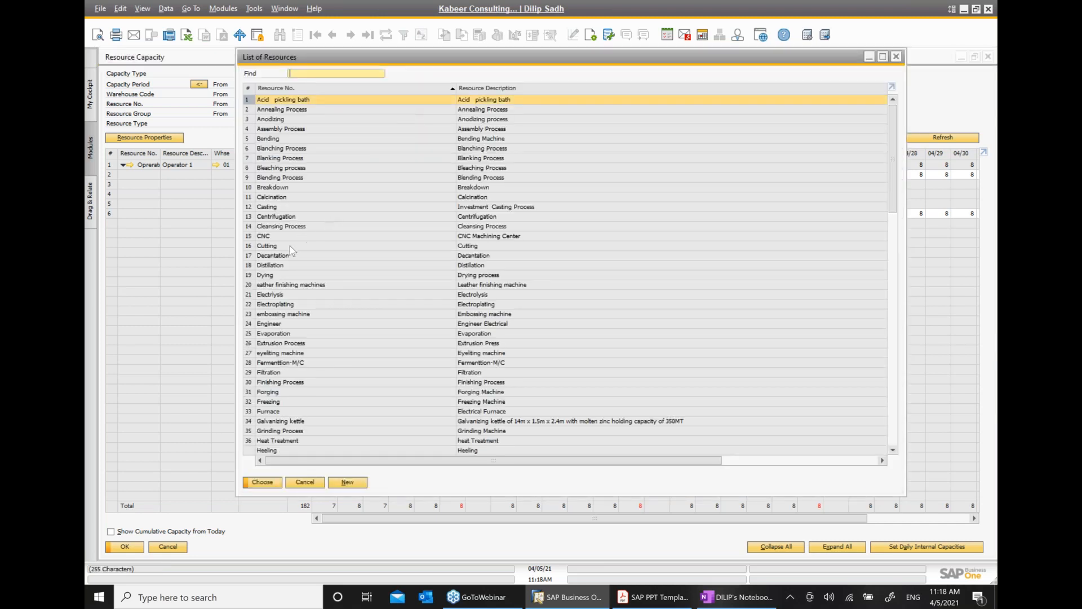
double_click(276, 248)
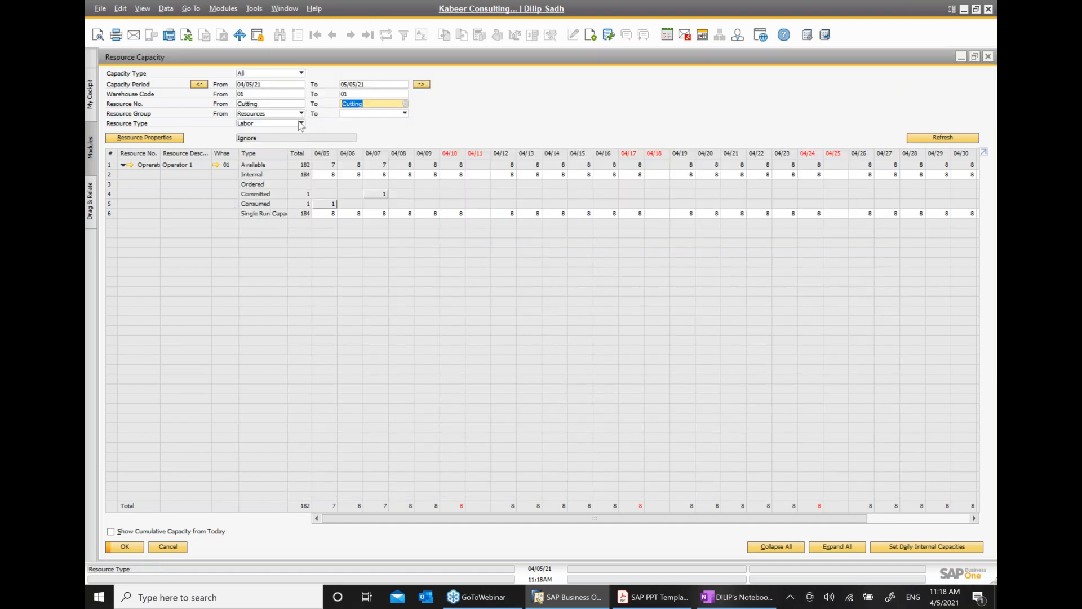
Set the resource type to Machine, refresh the Resource Capacity report and examine the Cutting resource's capacity breakdown
click(302, 123)
click(256, 136)
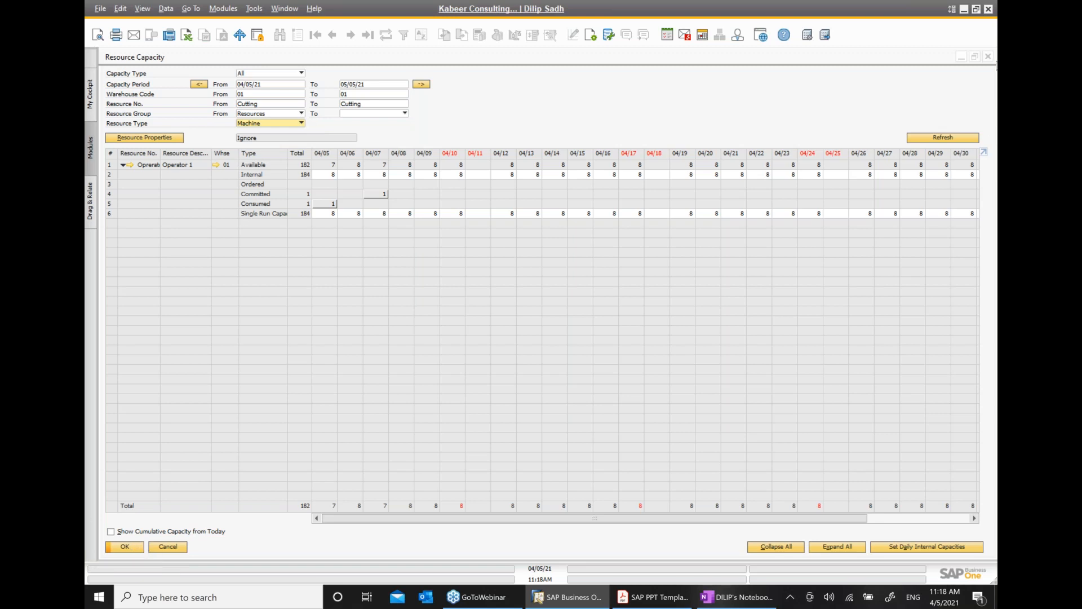
click(929, 138)
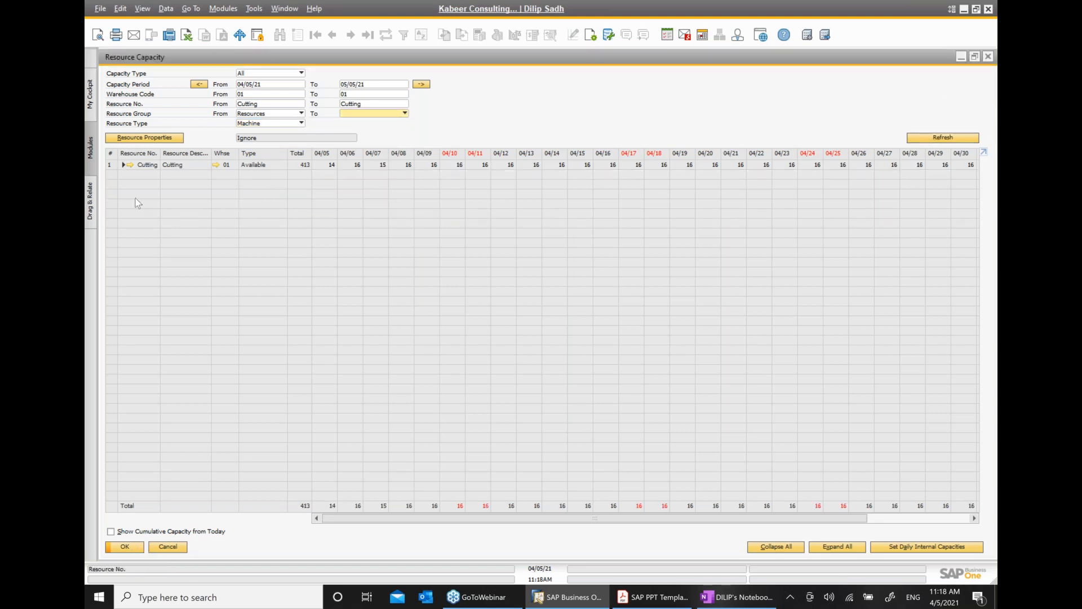
click(123, 166)
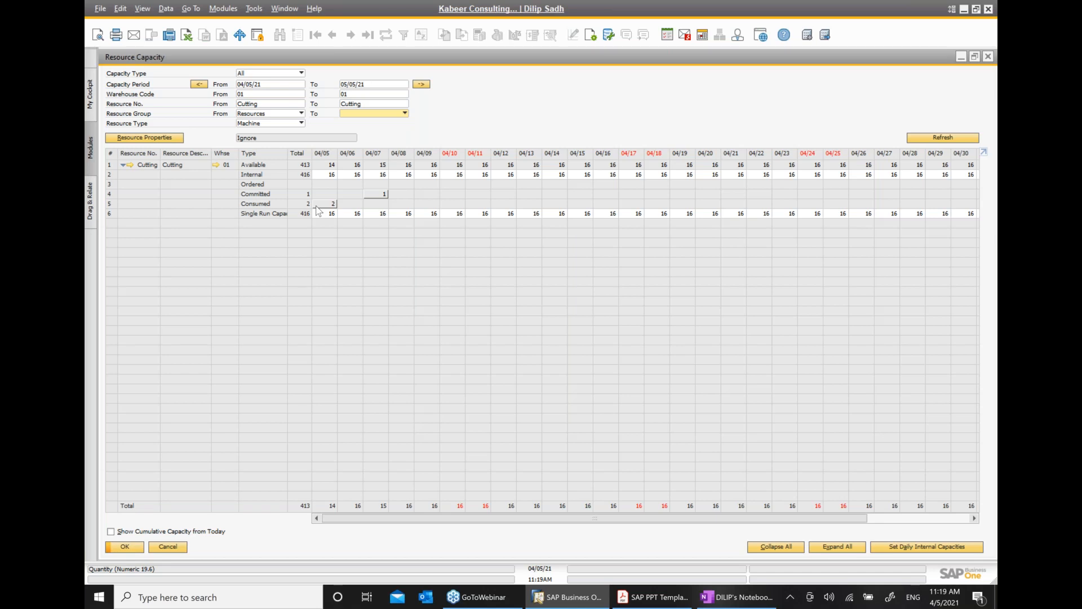
Close the Resource Capacity, Bill of Materials and Receipt from Production windows, and restore the Relationship Map
click(988, 57)
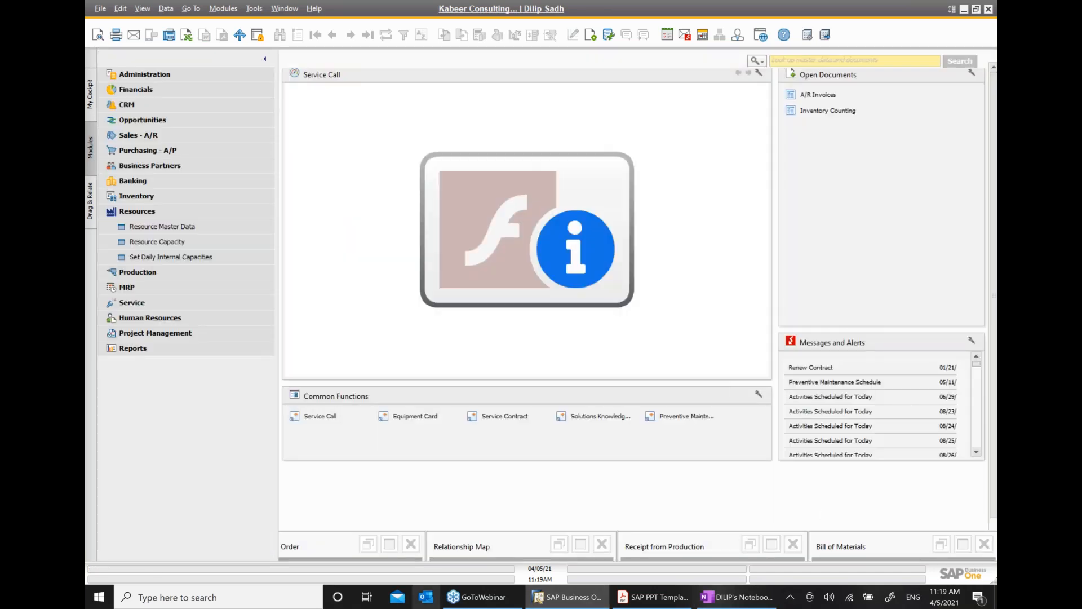
click(984, 543)
click(792, 544)
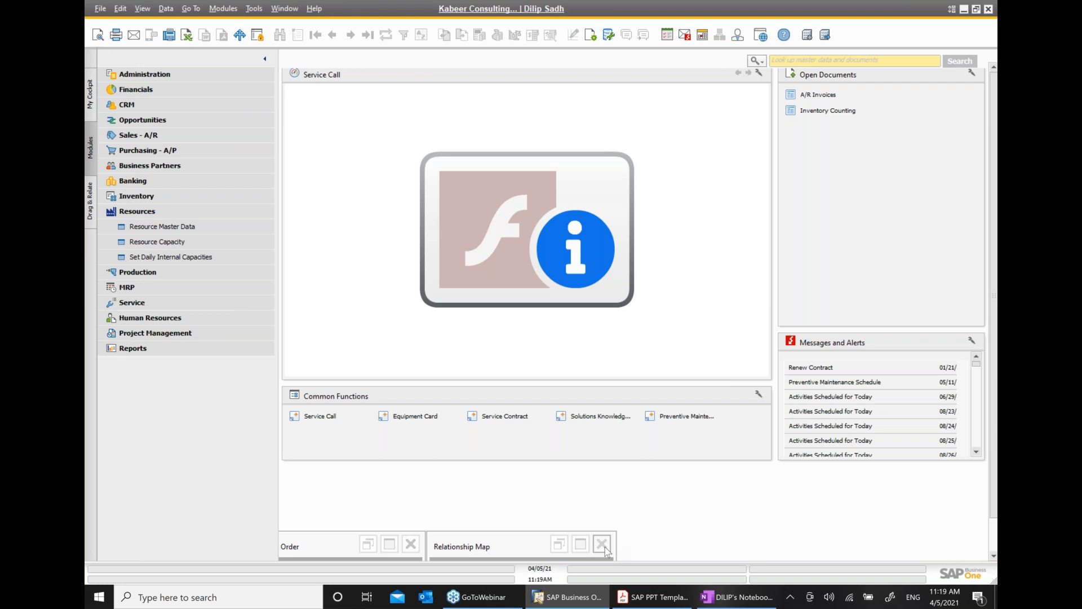
click(412, 546)
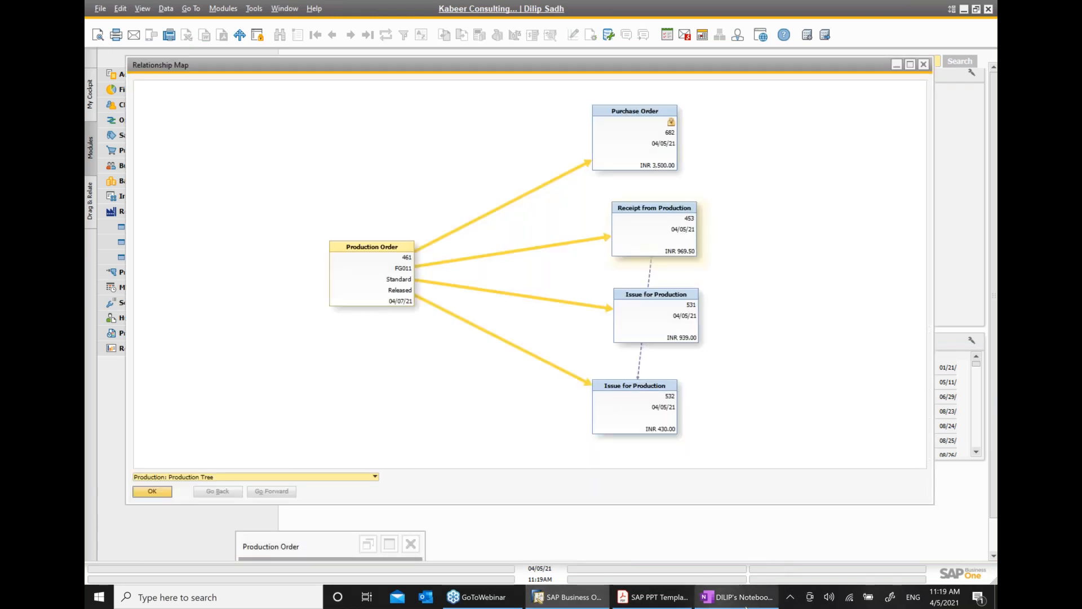
Switch to OneNote and bold "Commitment" and "COMMITED" in the bullets under "Enter Production order"
click(737, 600)
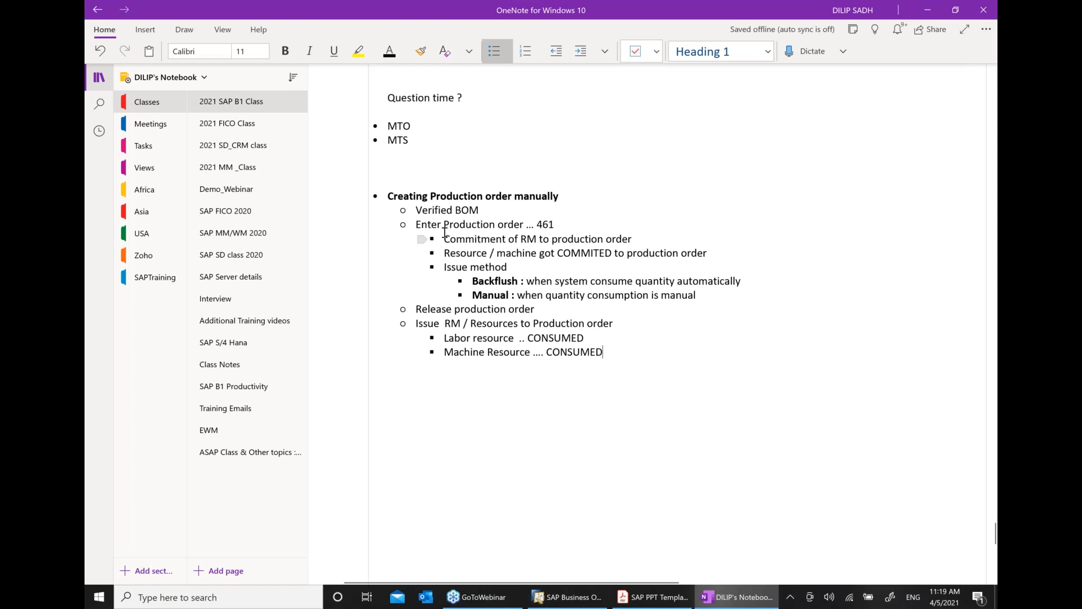
drag(446, 238, 509, 240)
click(547, 223)
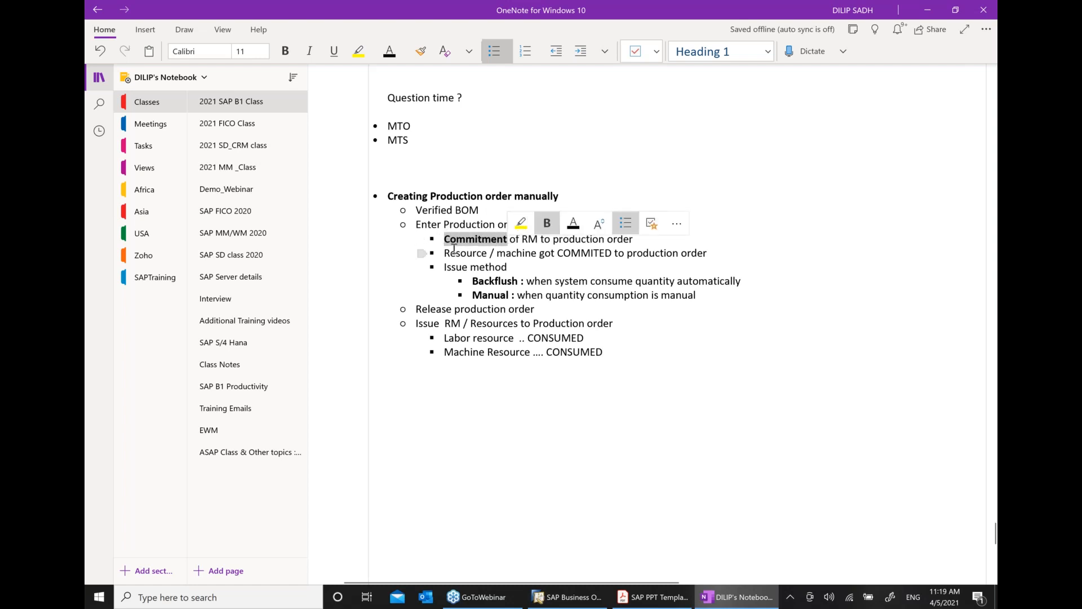
drag(558, 252, 613, 252)
click(650, 233)
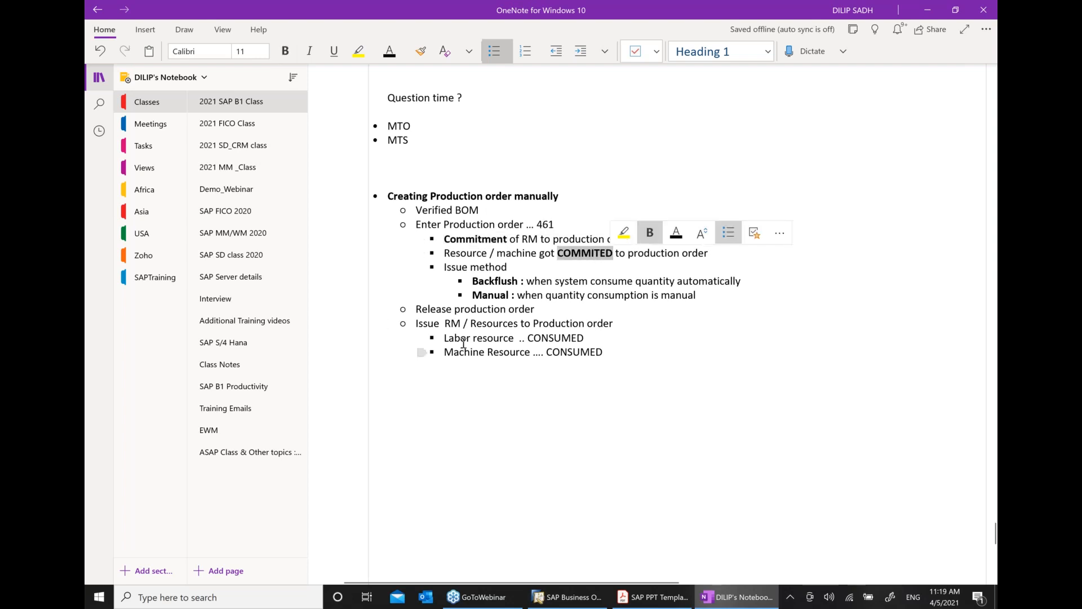
Bold "CONSUMED" in the Labor resource and Machine Resource bullets
drag(525, 337, 603, 337)
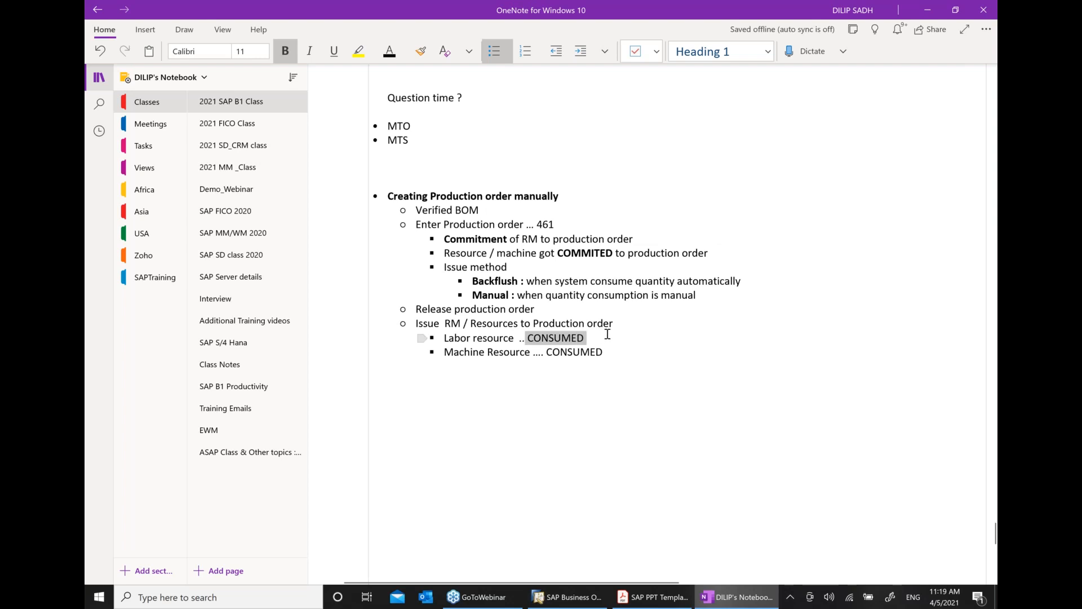
click(640, 321)
drag(545, 352, 603, 351)
click(633, 335)
click(624, 389)
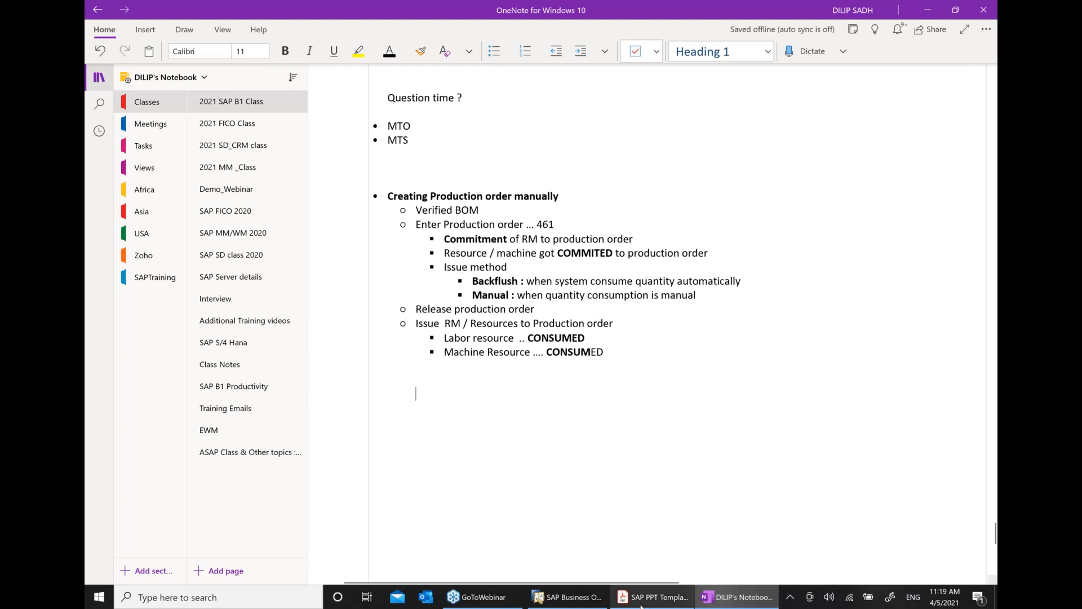
Switch to SAP Business One and open the Receipt from Production document from the Relationship Map
click(567, 597)
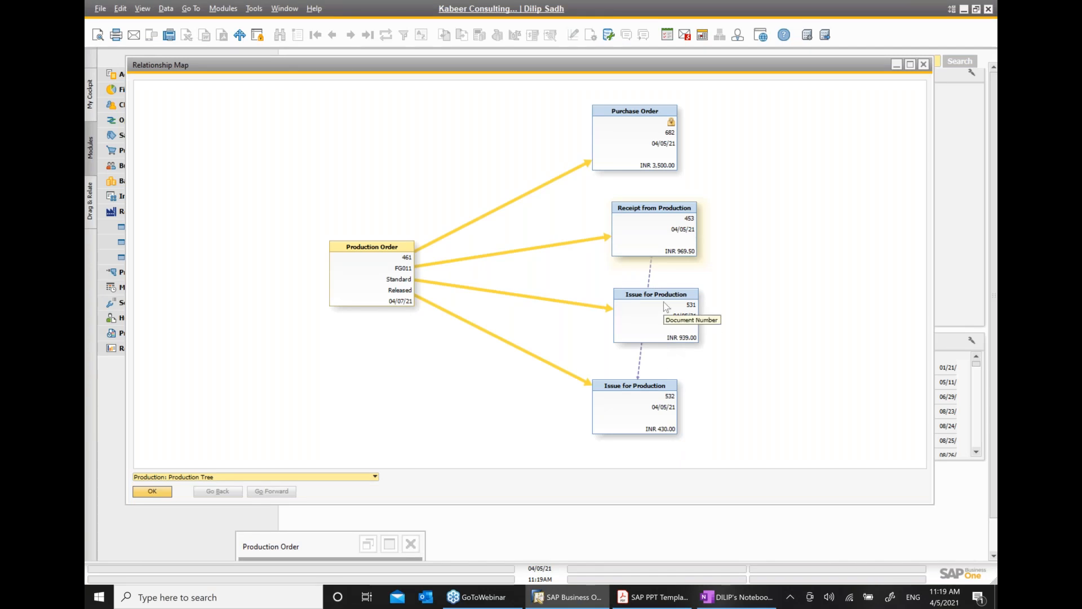
double_click(647, 230)
click(679, 183)
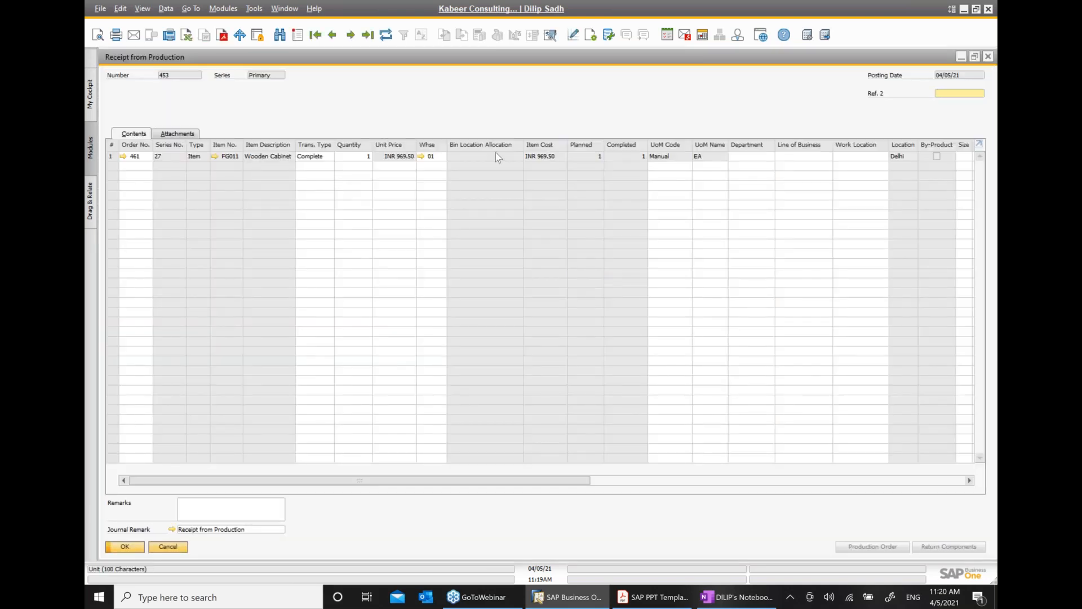
Switch to OneNote and add the bullet "FG : receipt" after the issue step, with the sub-bullet "Journal entry" beneath it
click(654, 597)
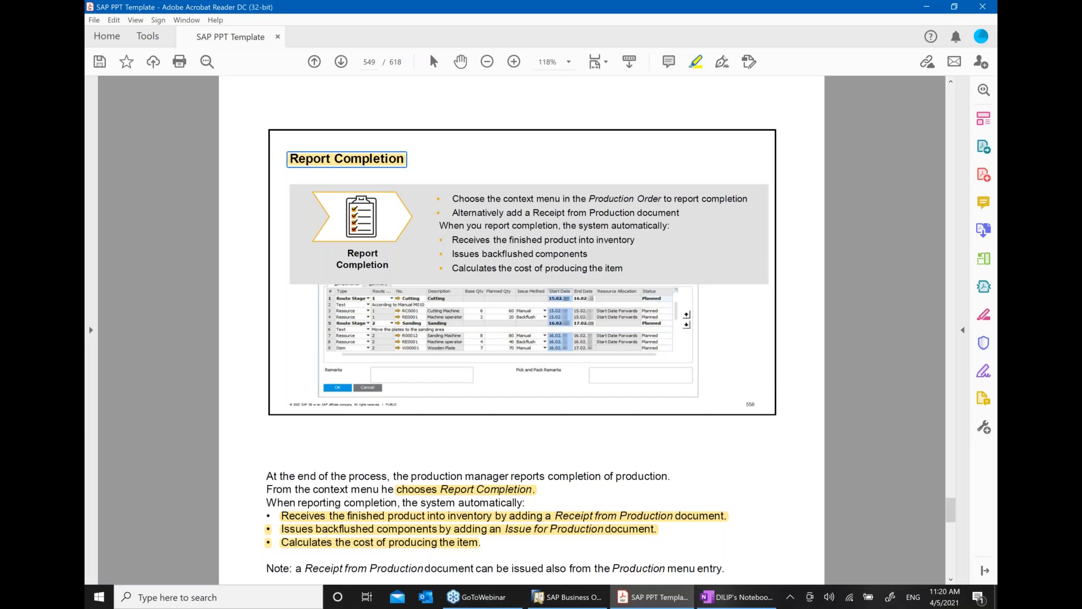
click(738, 597)
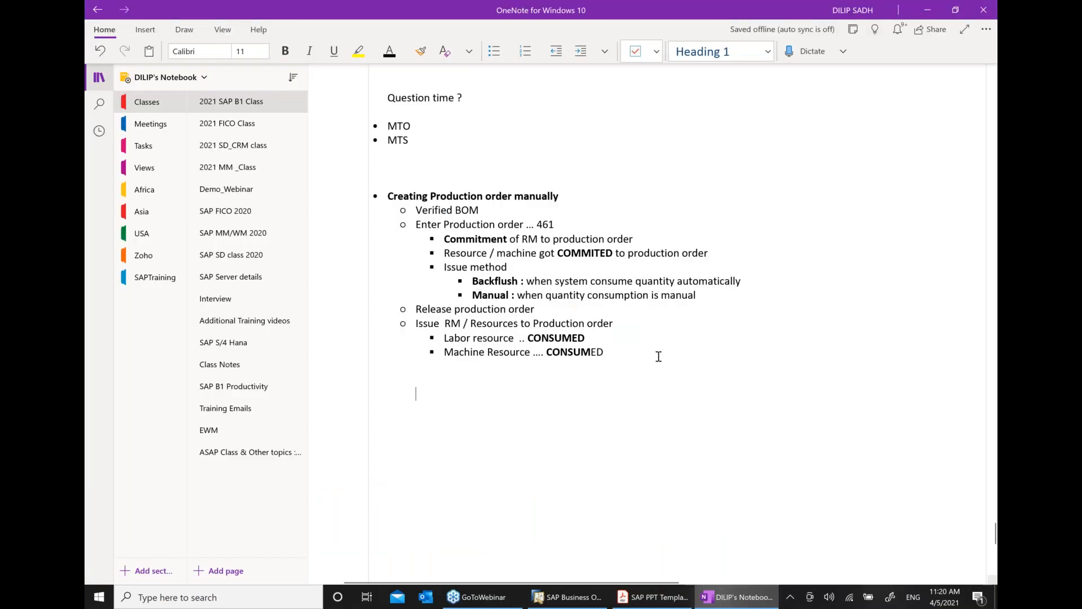
click(658, 356)
key(Return)
key(shift+Tab)
text(F)
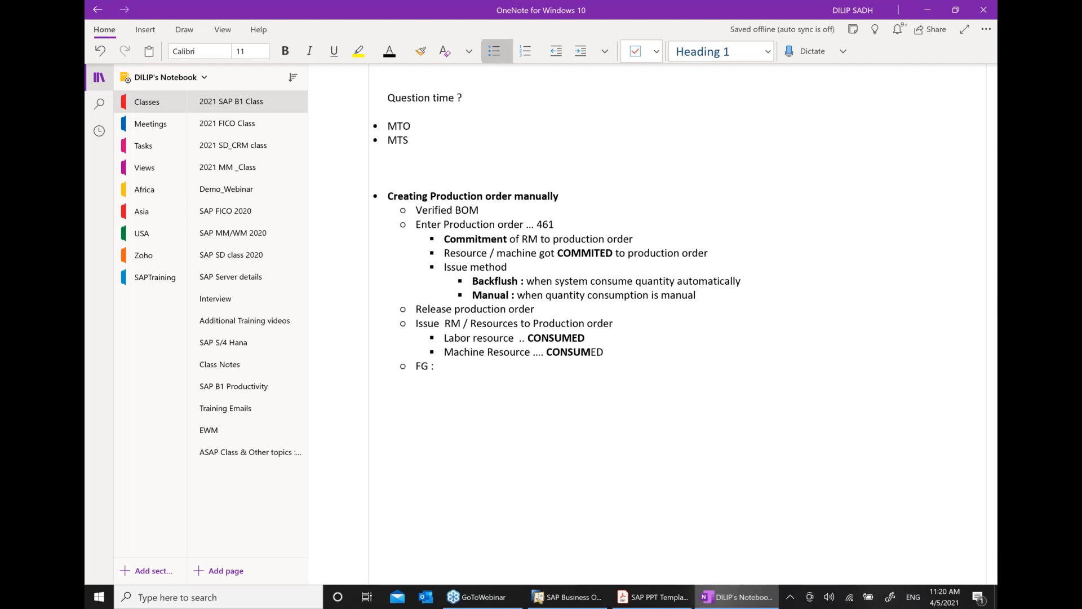
text(G : receipt)
key(Return)
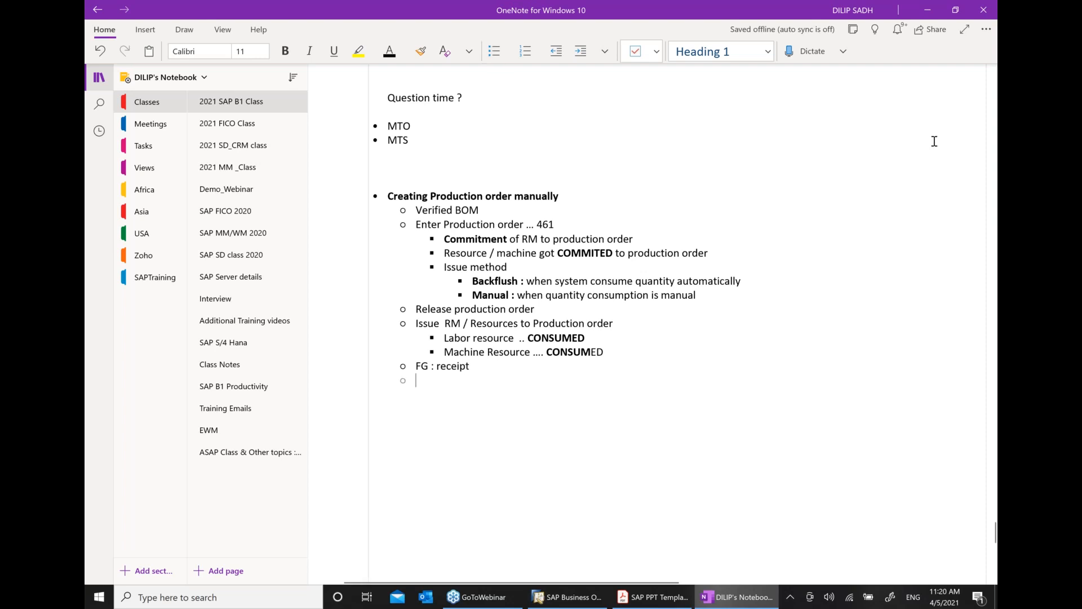
click(581, 51)
text(Journa)
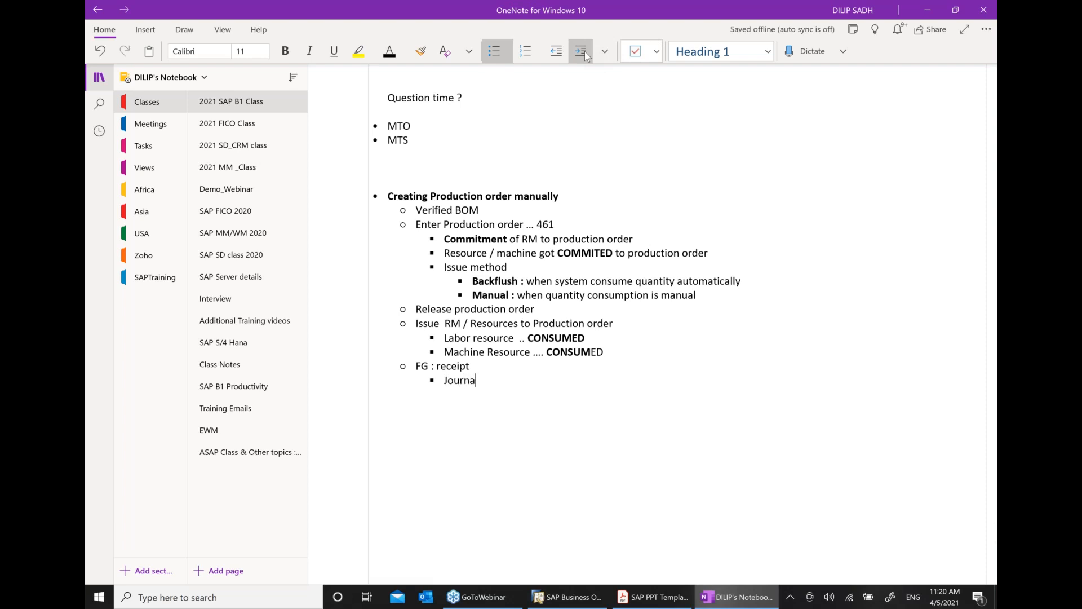
text(l entry)
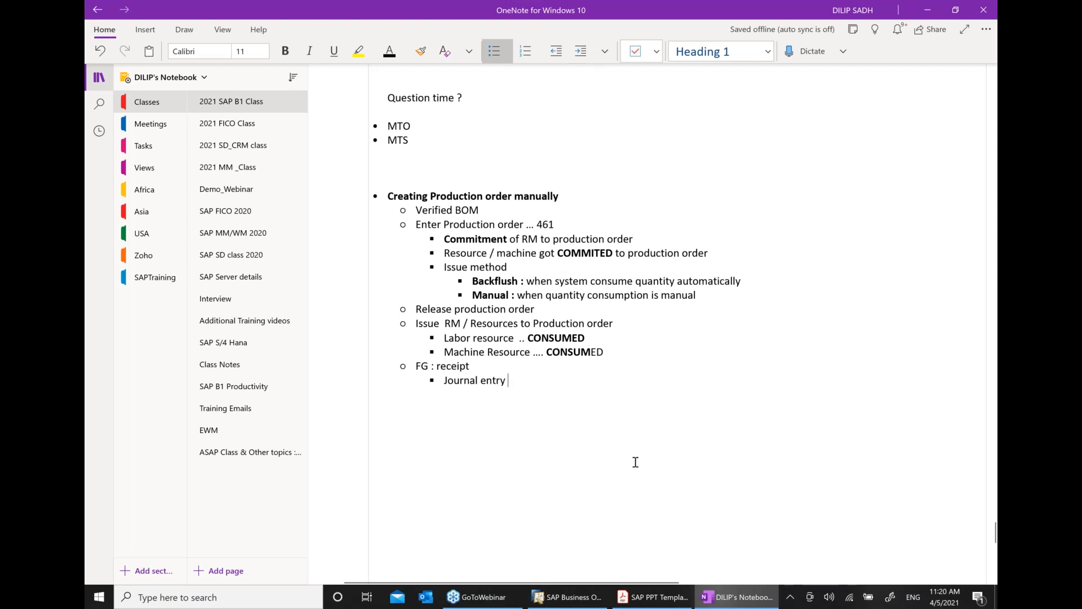
Switch to SAP Business One and examine the Journal Entry posted by the Receipt from Production document
click(566, 596)
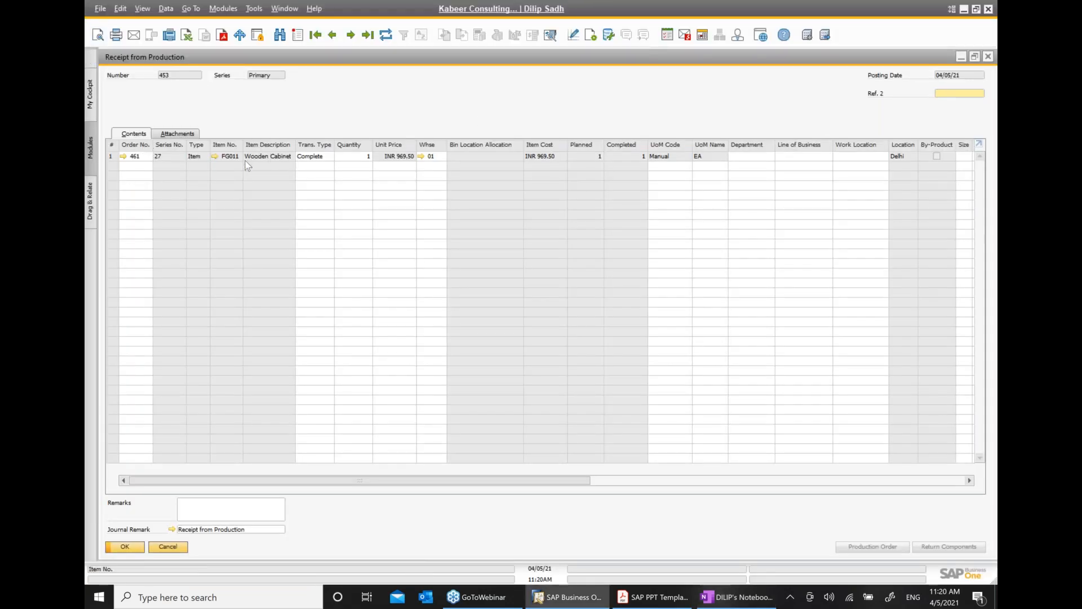
right_click(398, 114)
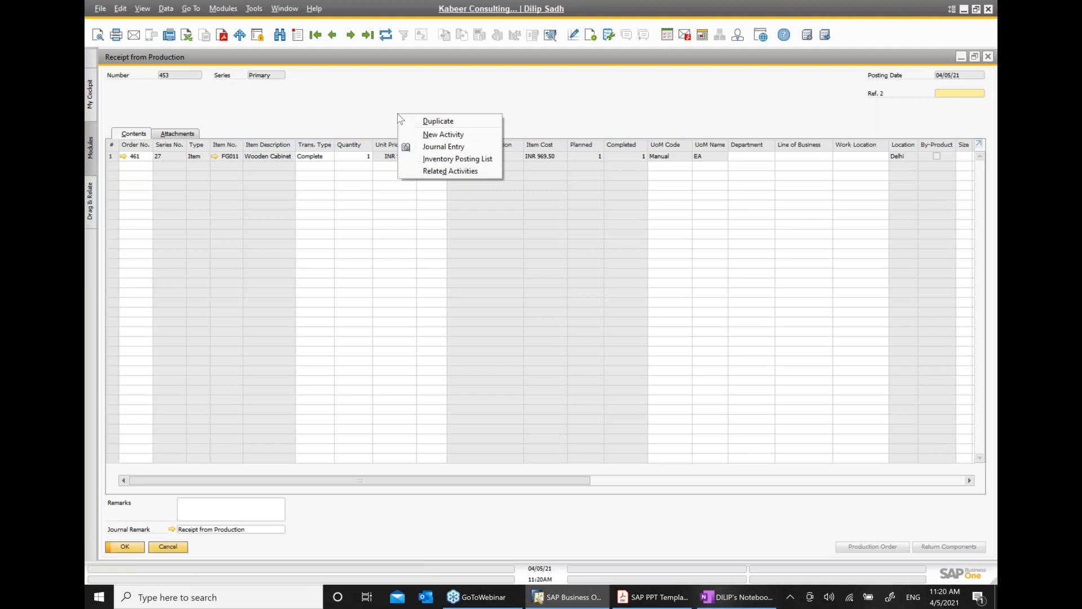
click(440, 148)
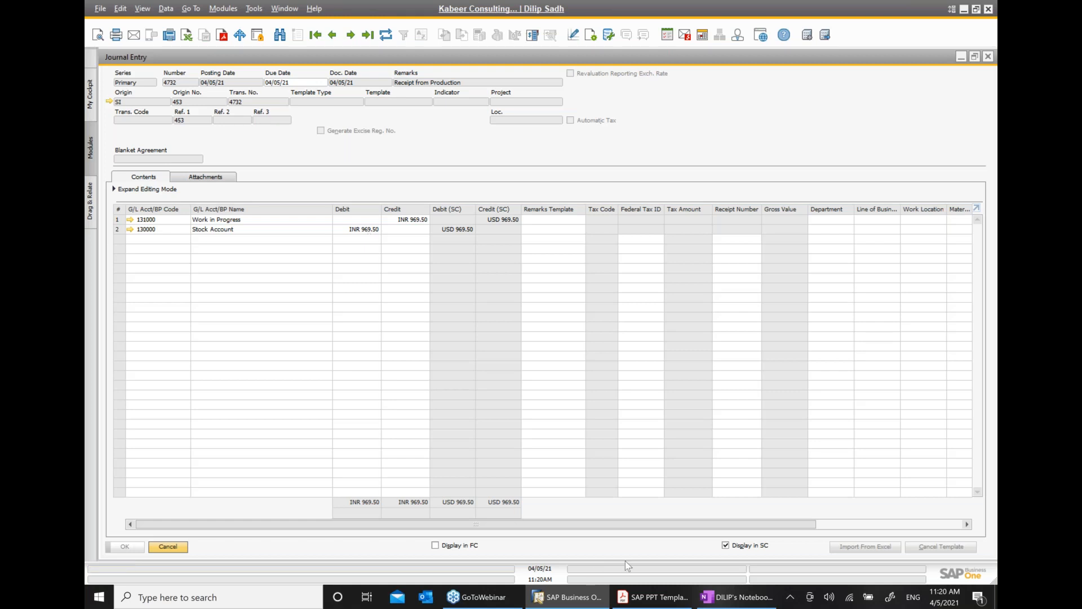
Switch to OneNote and add the sub-bullet "Debit : FG Inventory" under "Journal entry", followed by an empty bullet
click(665, 592)
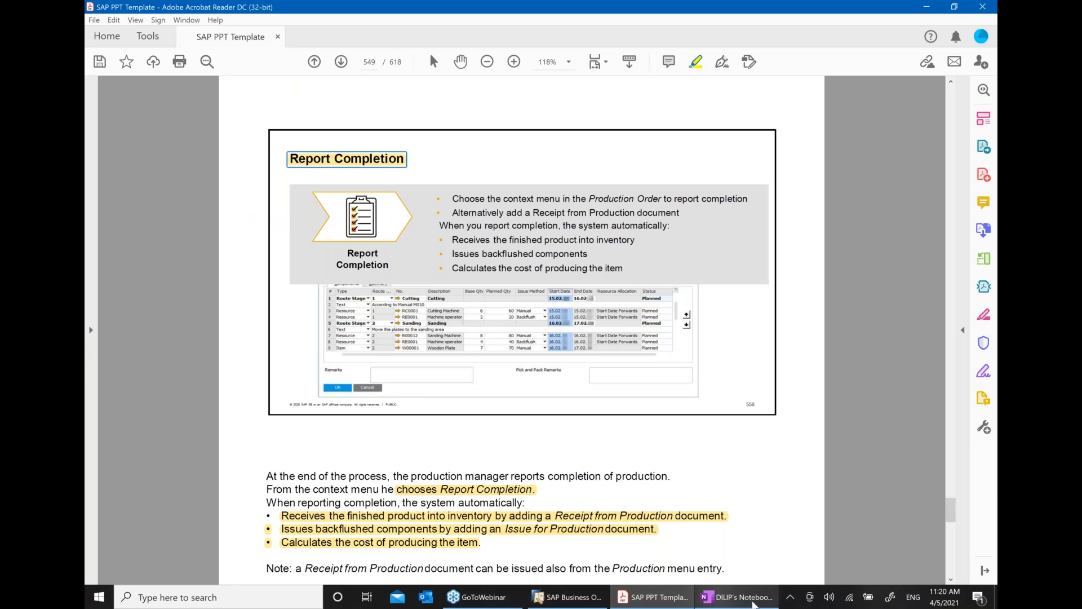
click(738, 596)
key(Return)
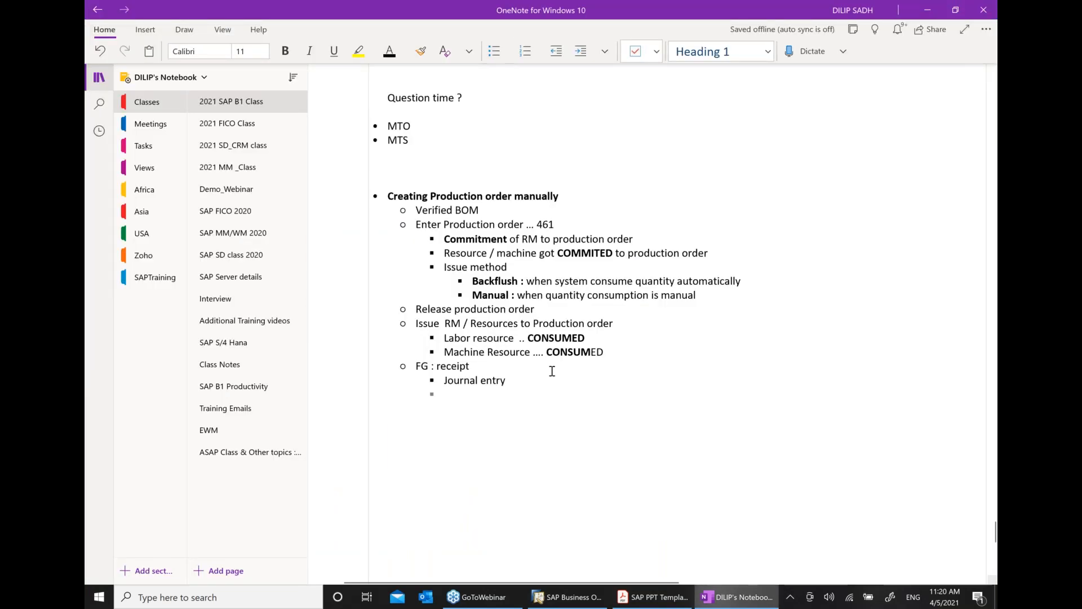
click(580, 51)
text(Debit  :)
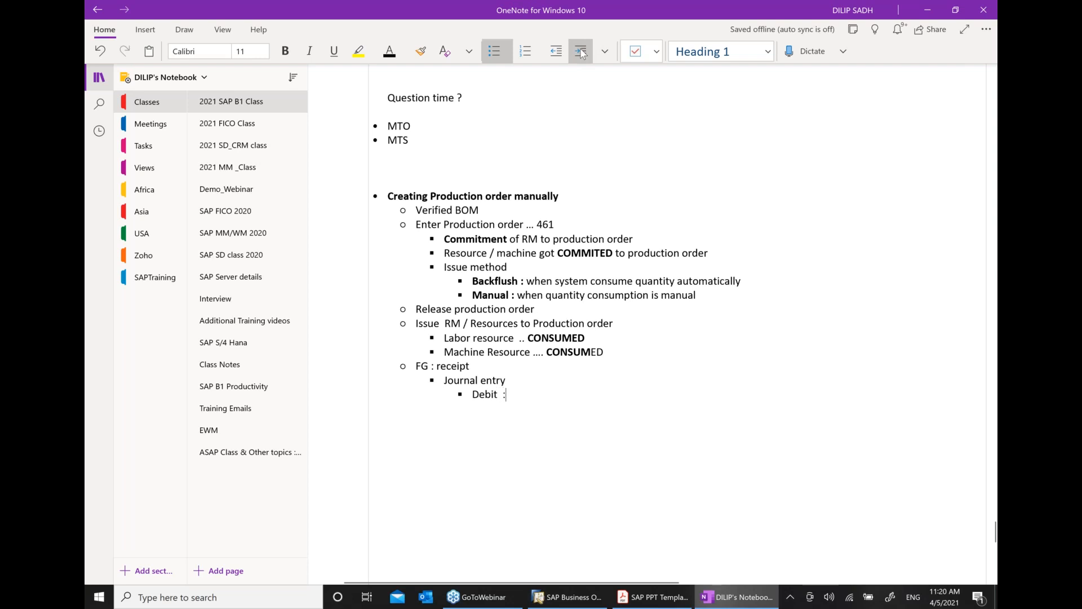
key(BackSpace)
key(BackSpace)
text(: FG Inventory)
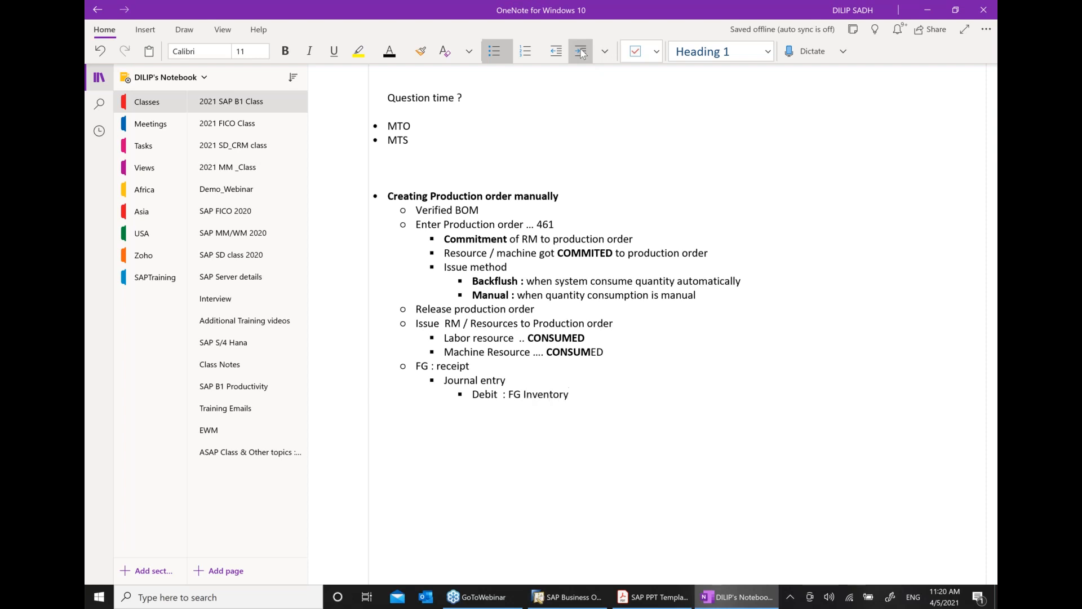
key(Return)
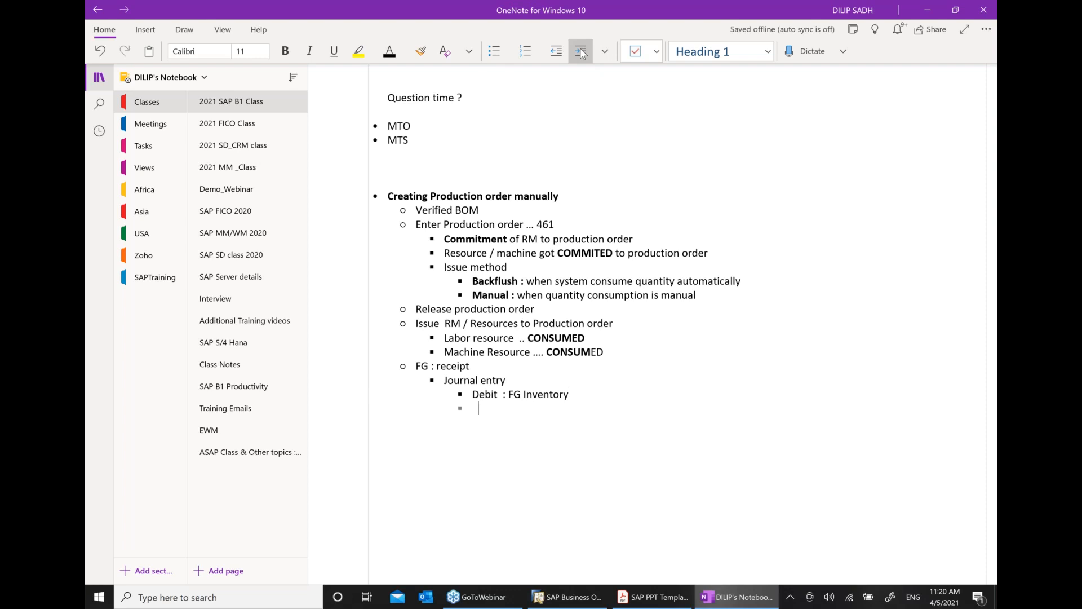
Enter "Credit = WIP" in the empty sub-bullet below "Debit : FG Inventory" and start a new bullet at the main step level
text(Credit)
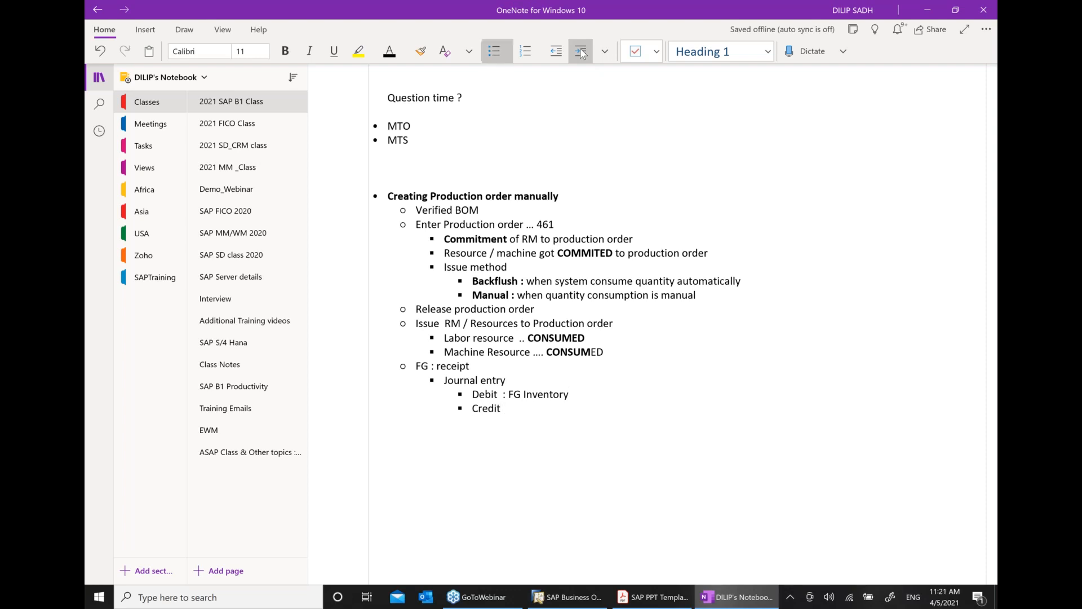
text(  = WIP)
key(Return)
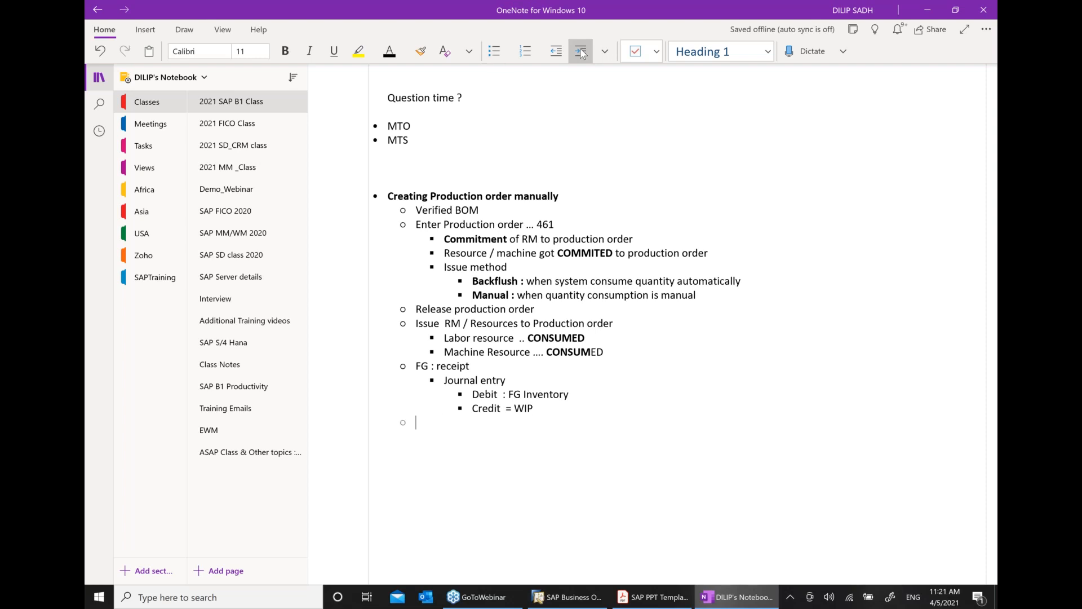
Add the bullet "RM Material is consumed" with the sub-bullet "Jornal entry" and an empty bullet nested beneath it
text(r)
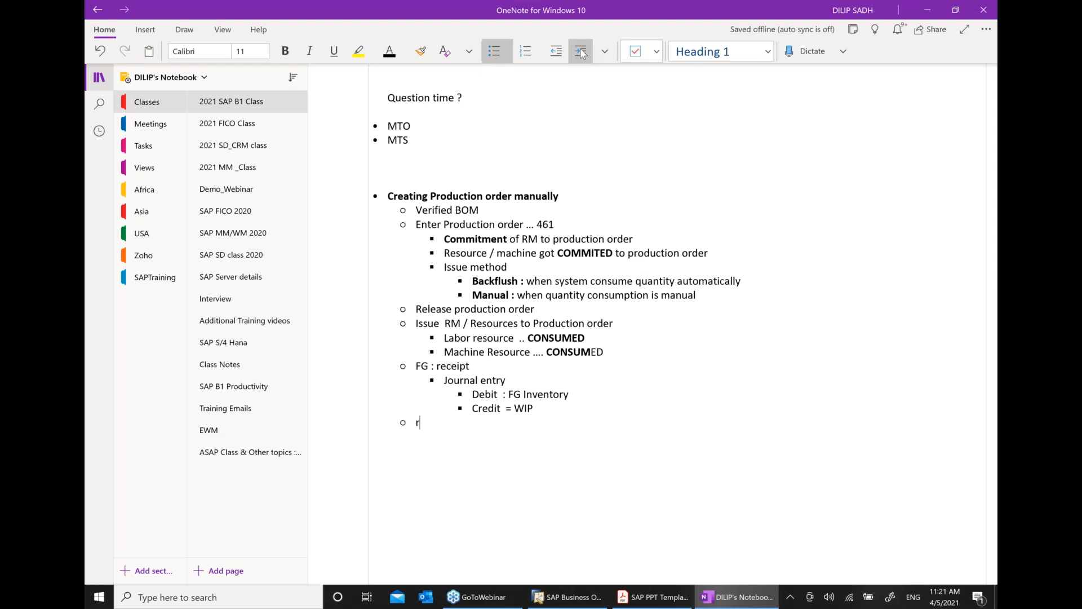
text(RM)
key(BackSpace)
key(BackSpace)
key(BackSpace)
text(RM Material is consumed)
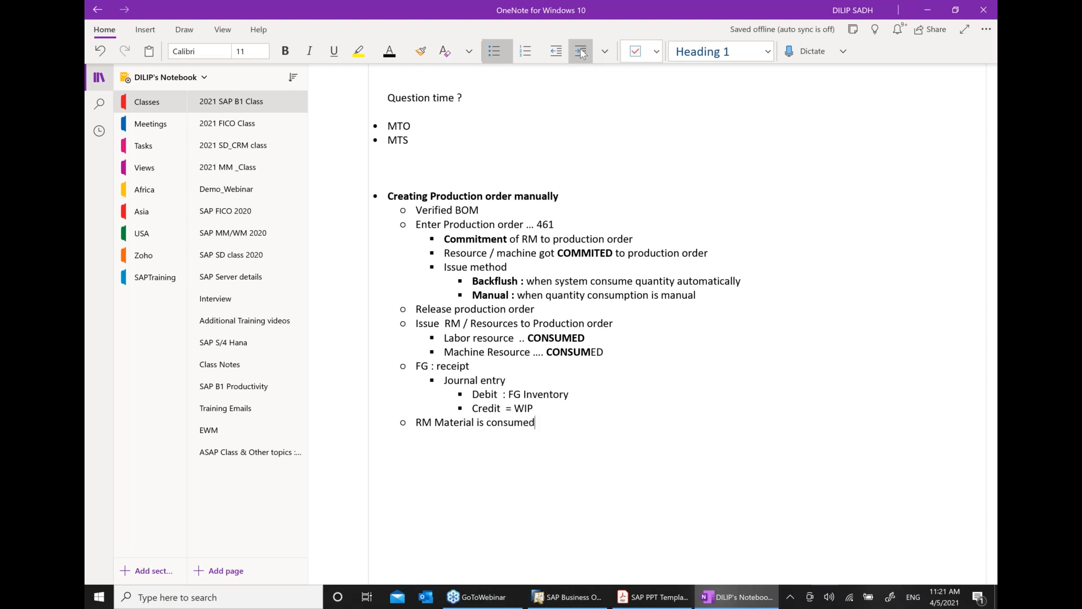
key(Return)
click(581, 56)
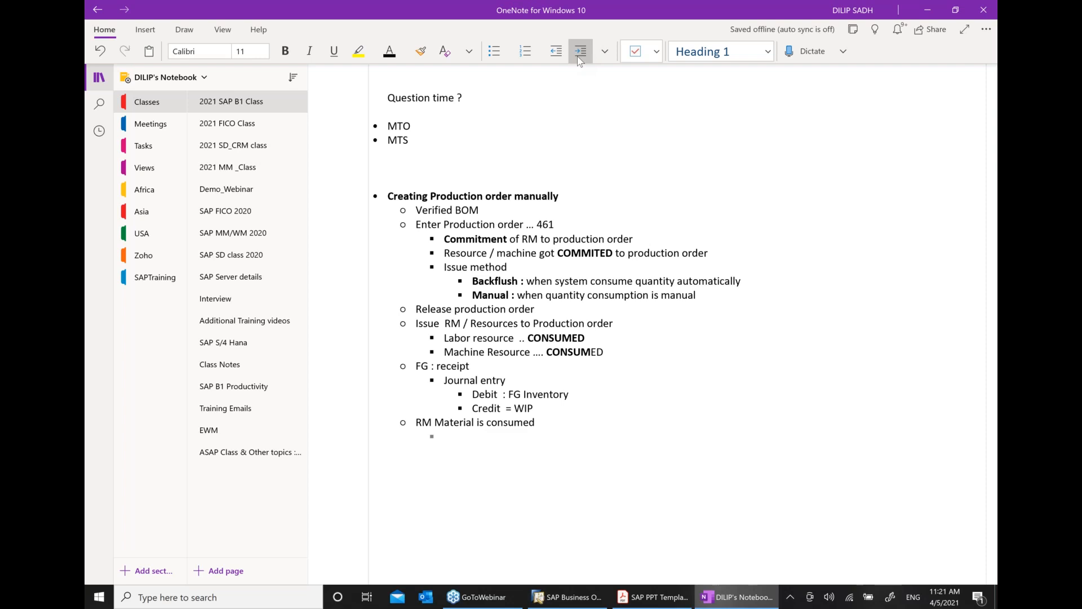
text(jornal en)
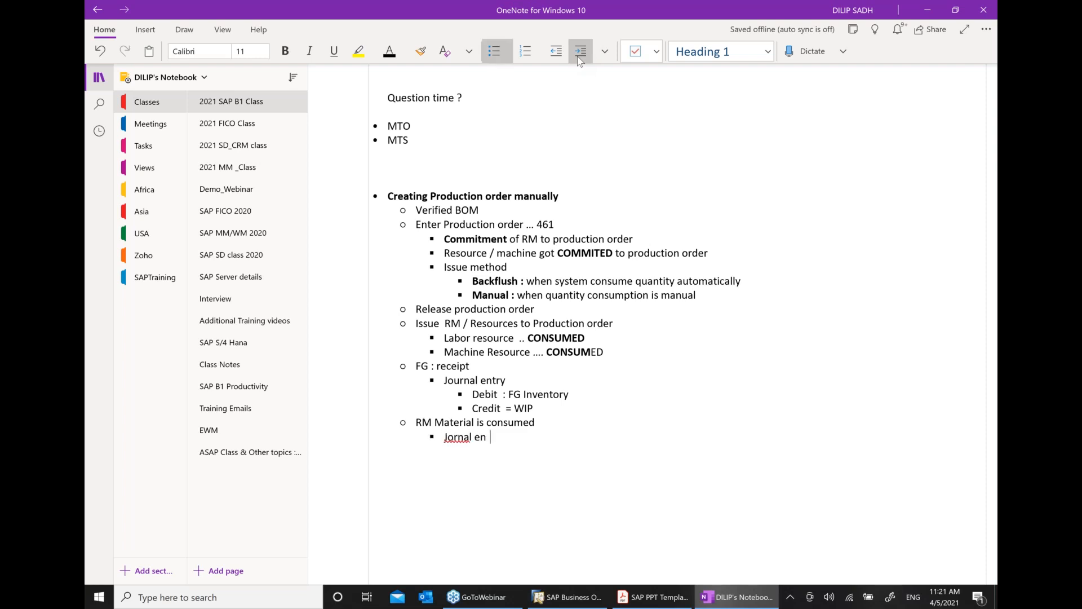
text(try)
key(Return)
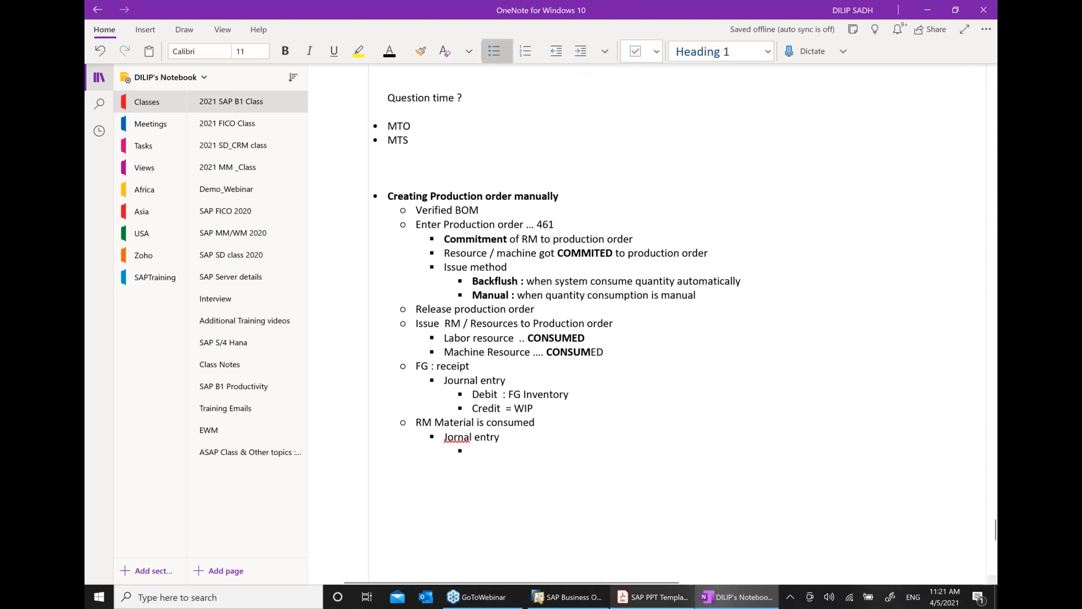
Switch to SAP Business One, return to the Relationship Map, and examine the journal entry of Issue for Production 531
click(565, 596)
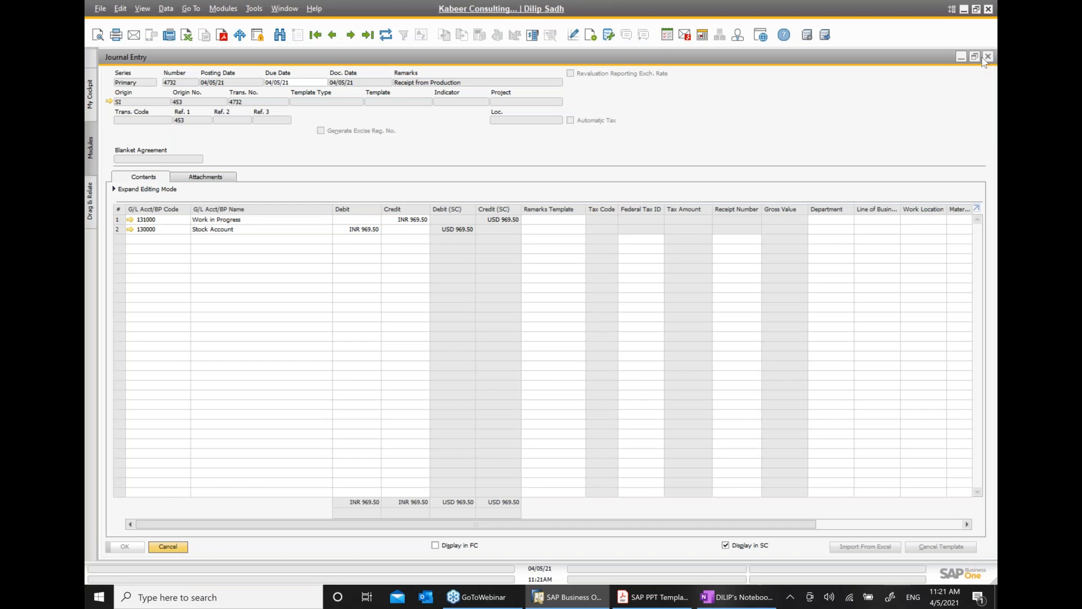
click(987, 56)
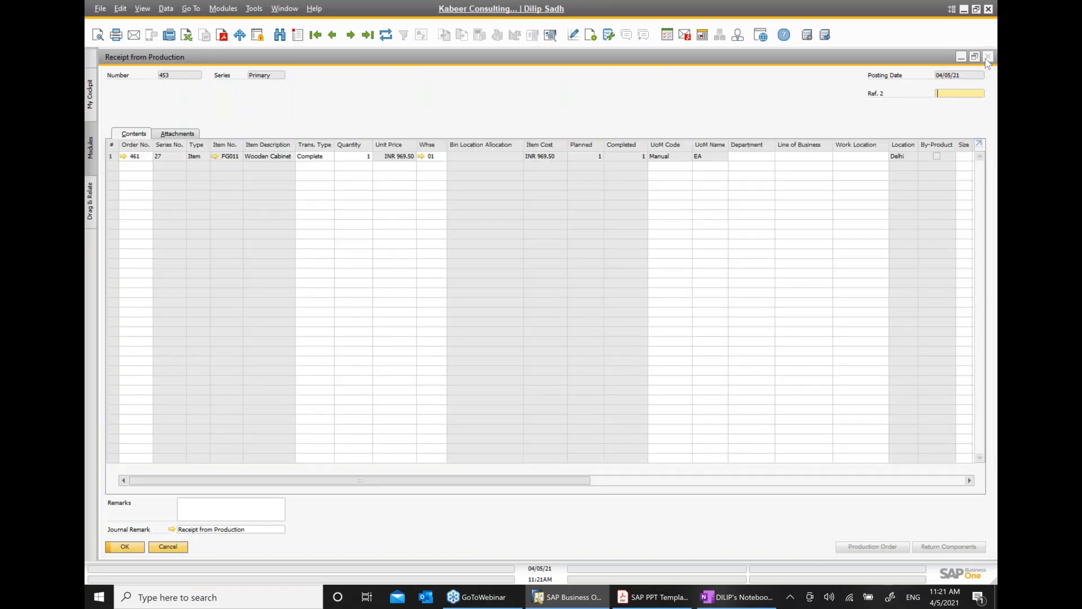
click(987, 56)
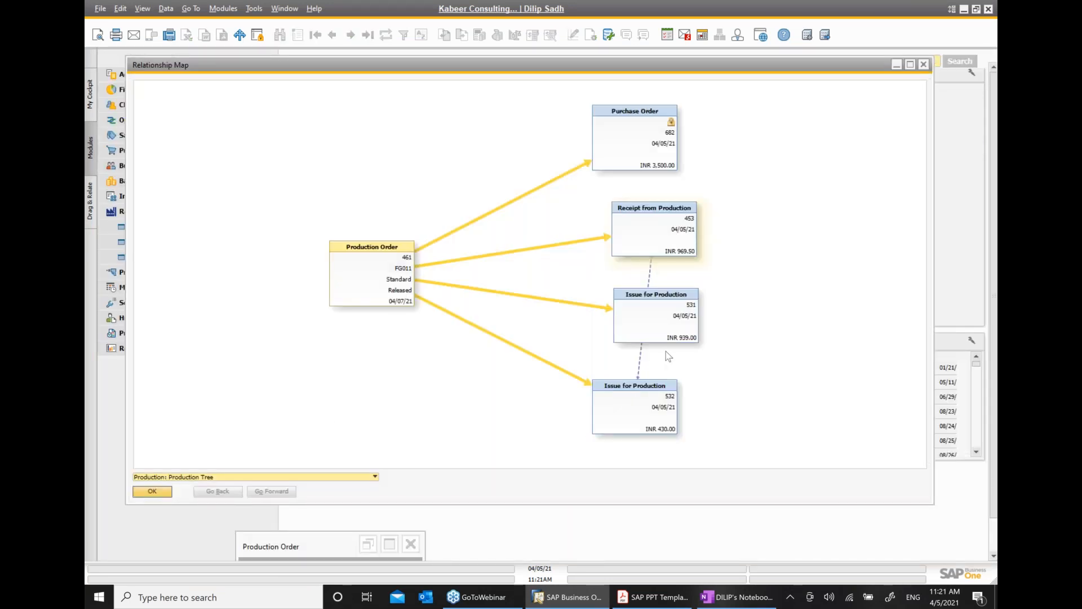
double_click(661, 316)
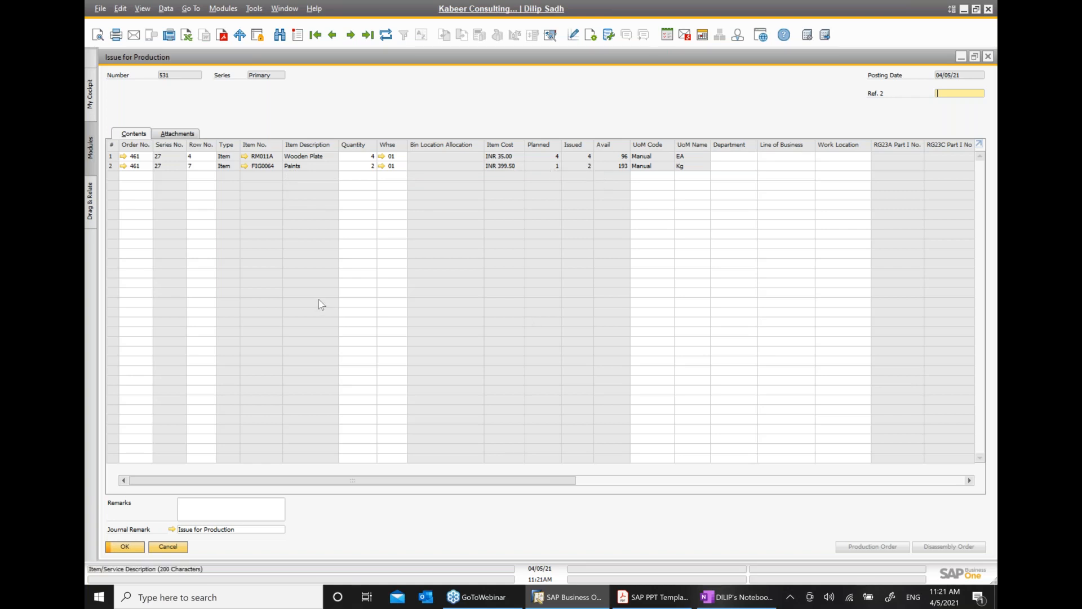
right_click(413, 105)
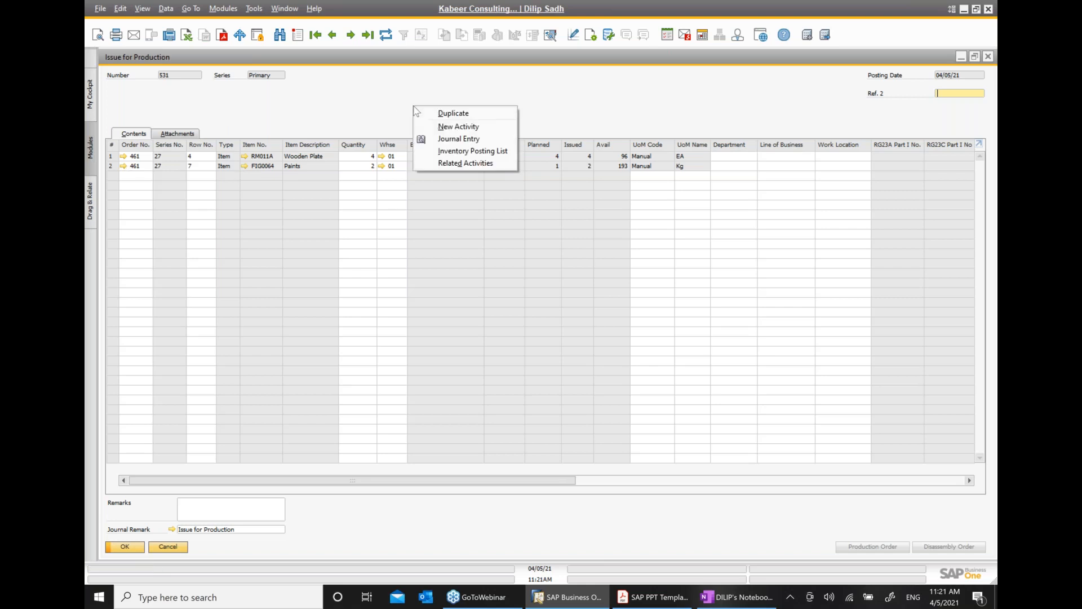
click(458, 138)
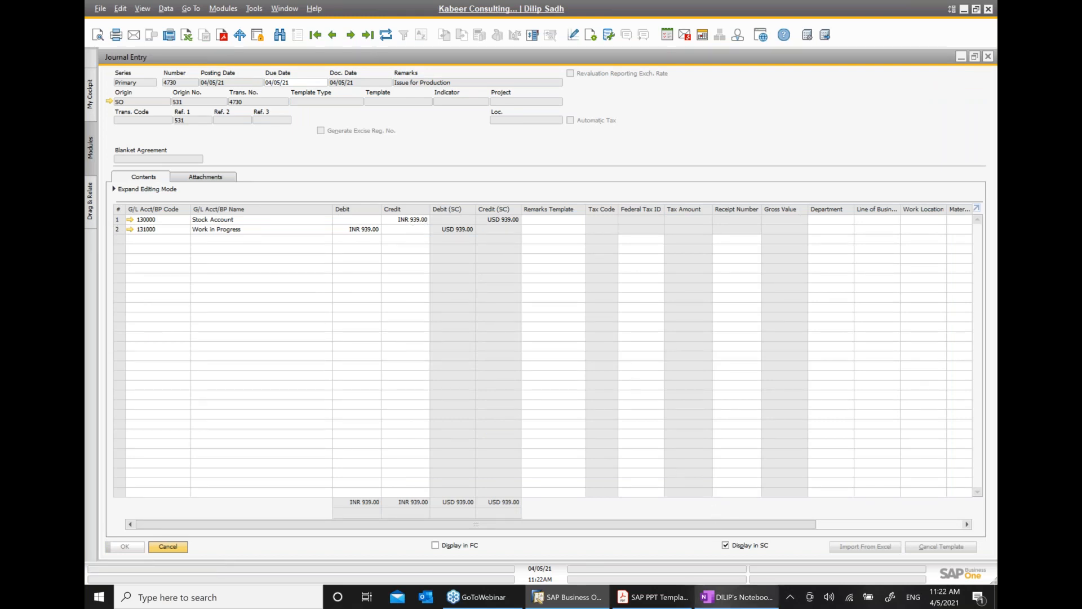
Switch to OneNote and correct the misspelled "Jornal" to "Journal" under "RM Material is consumed"
click(722, 602)
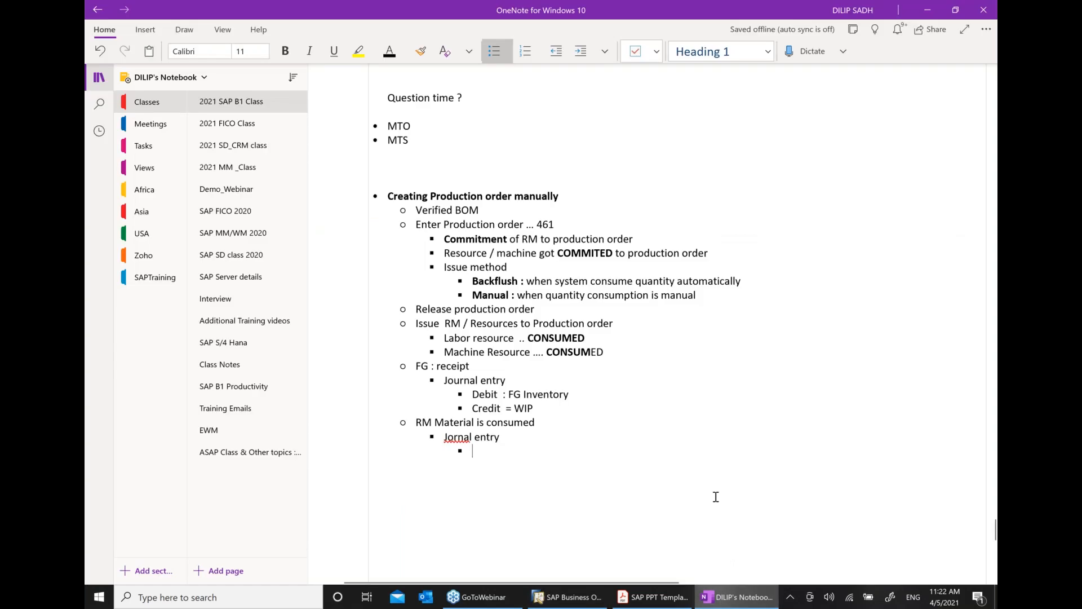
scroll(689, 520, down, 3)
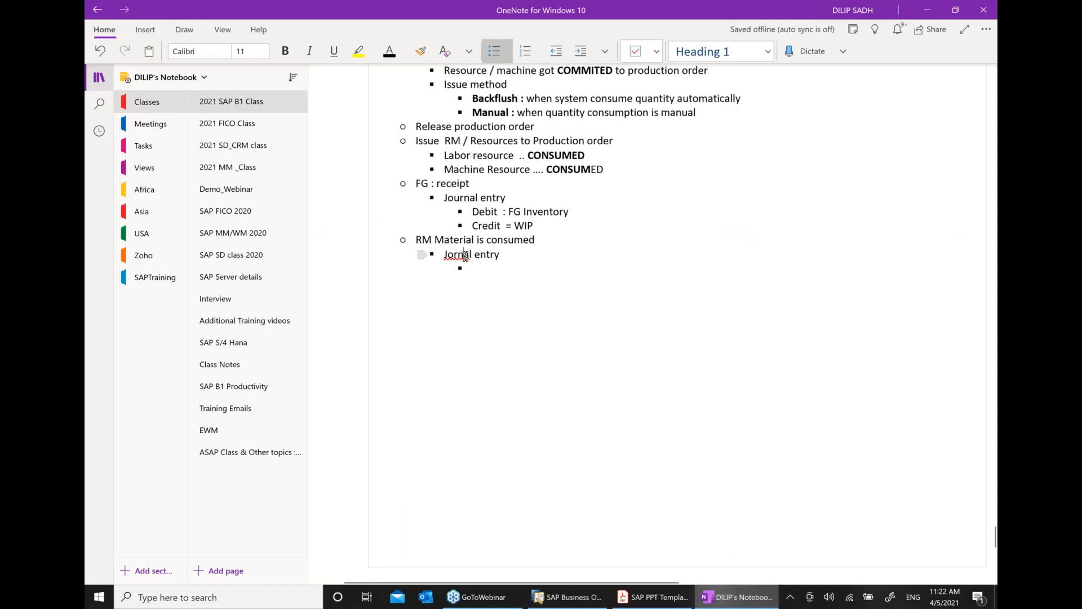
right_click(464, 255)
click(665, 261)
Add the sub-bullets "Credit : RM Inventory" and "Debit : WIP" under the journal entry for consumed raw material
text(Credit : RM In)
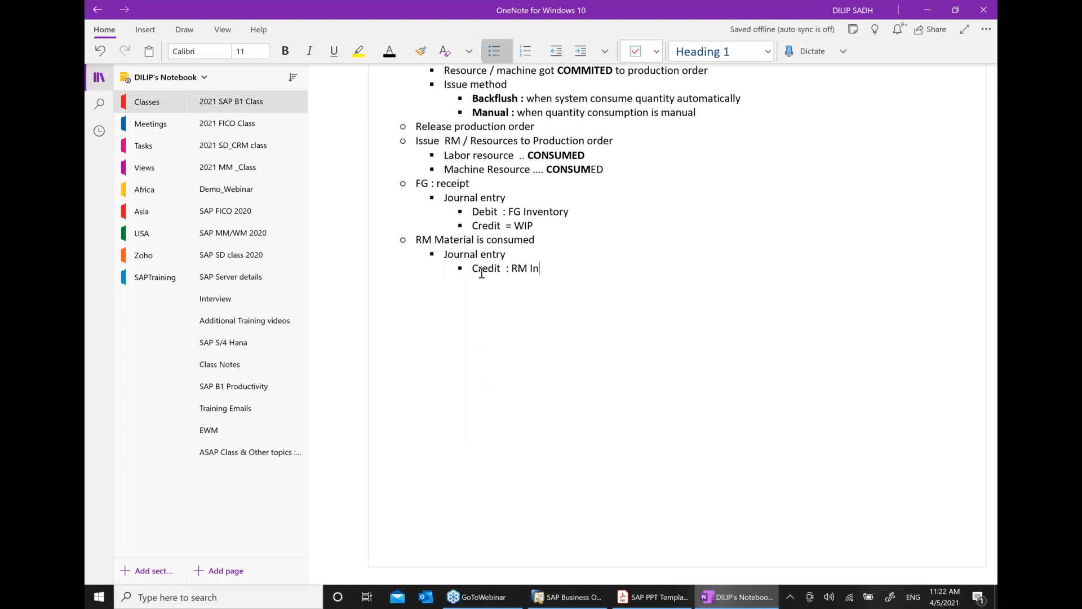
text(vemtiry)
key(BackSpace)
key(BackSpace)
key(BackSpace)
key(BackSpace)
key(BackSpace)
key(BackSpace)
text(entory)
key(Return)
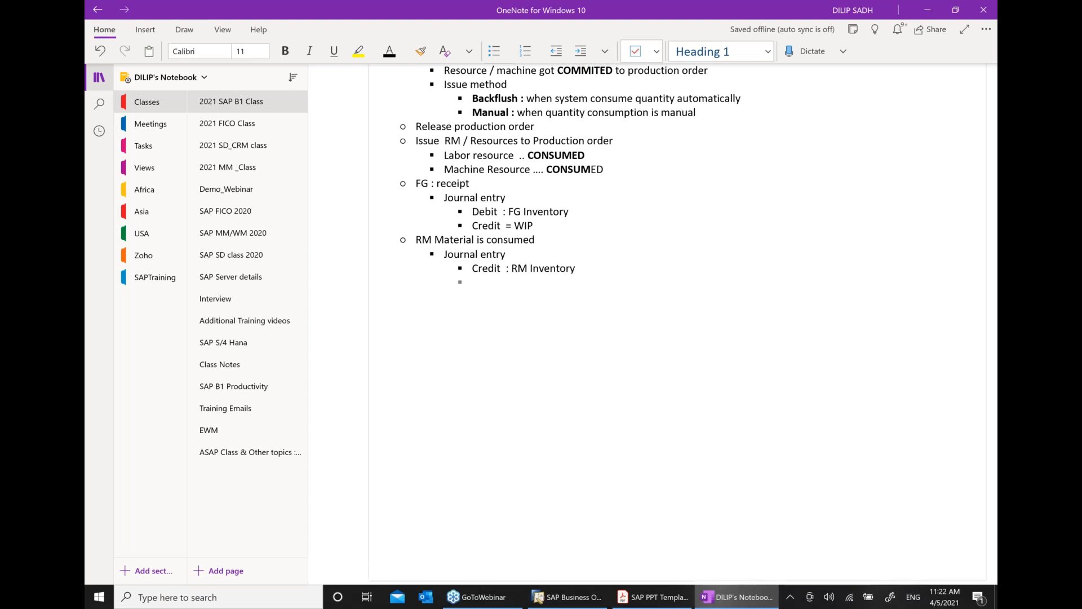
text(Debit  :)
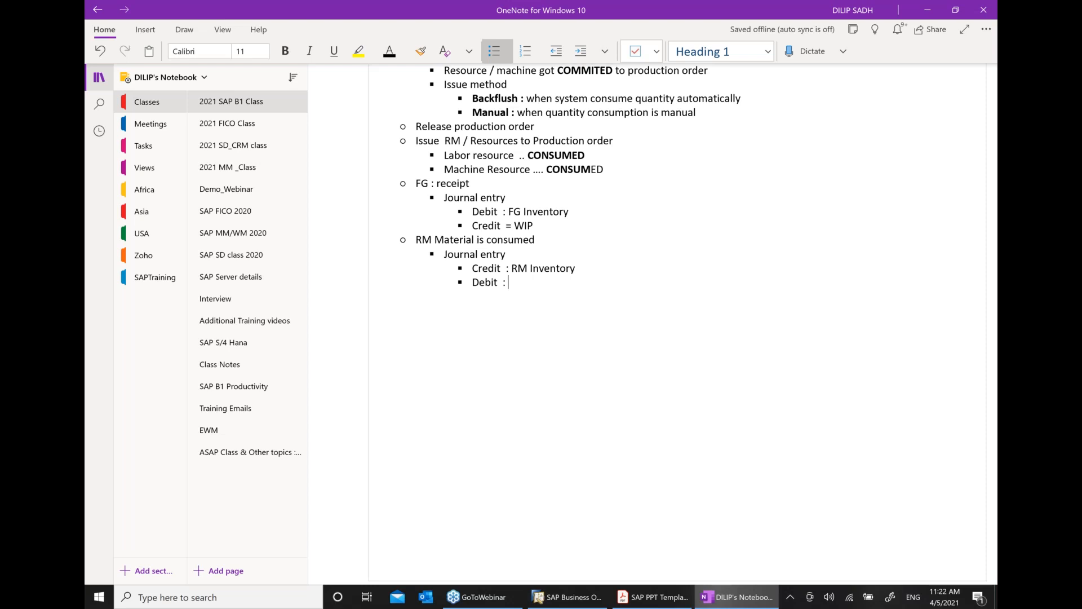
text(WIP)
Make the "Debit : FG Inventory" and "Credit : RM Inventory" lines bold
click(473, 213)
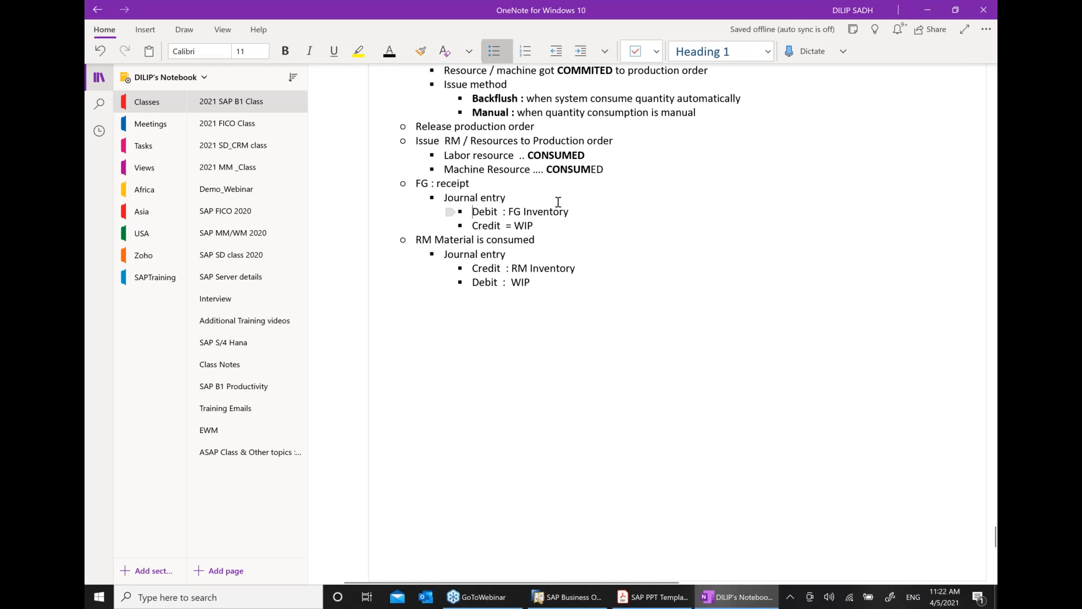
shift+click(586, 211)
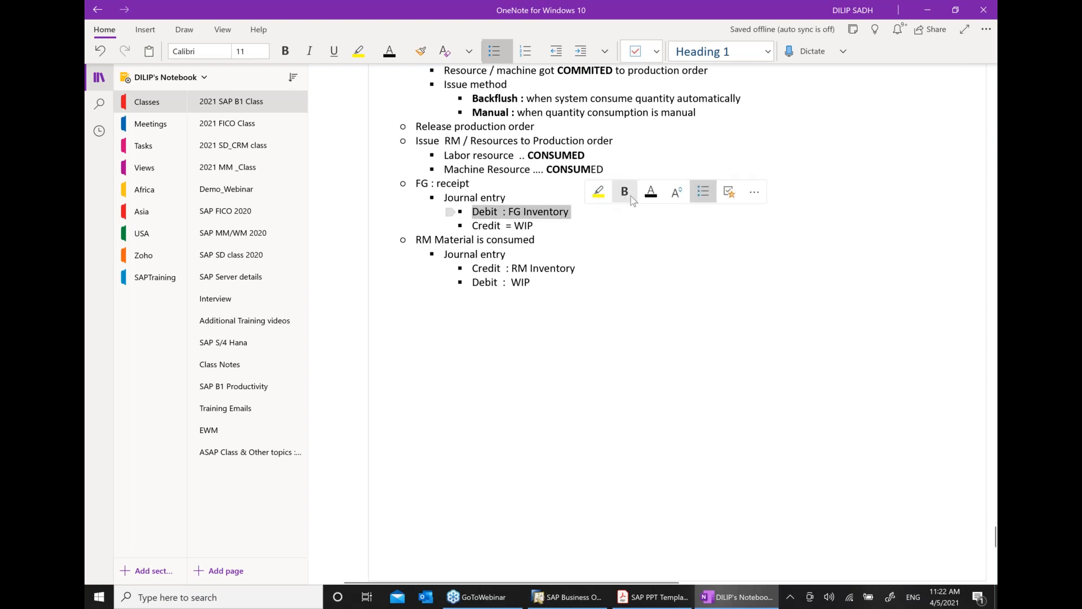
click(620, 195)
drag(495, 269, 580, 269)
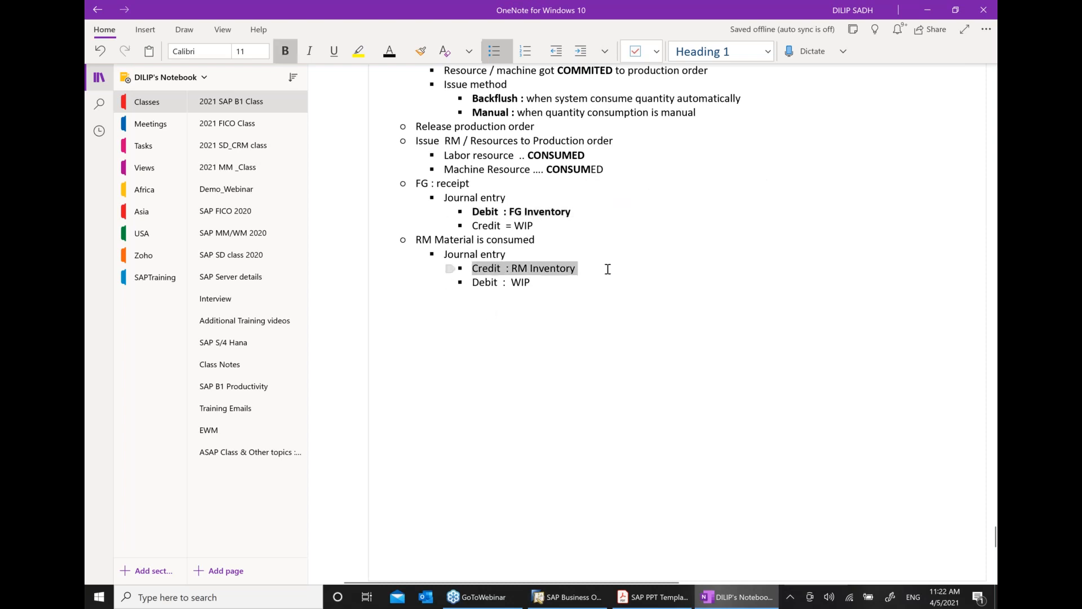
click(647, 250)
click(508, 406)
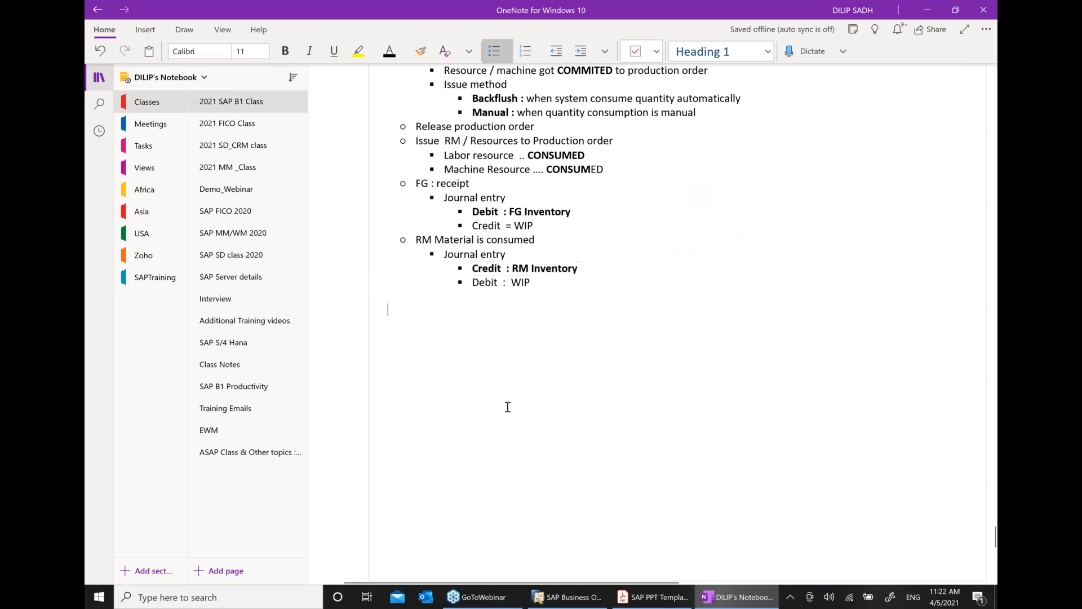
scroll(571, 418, up, 2)
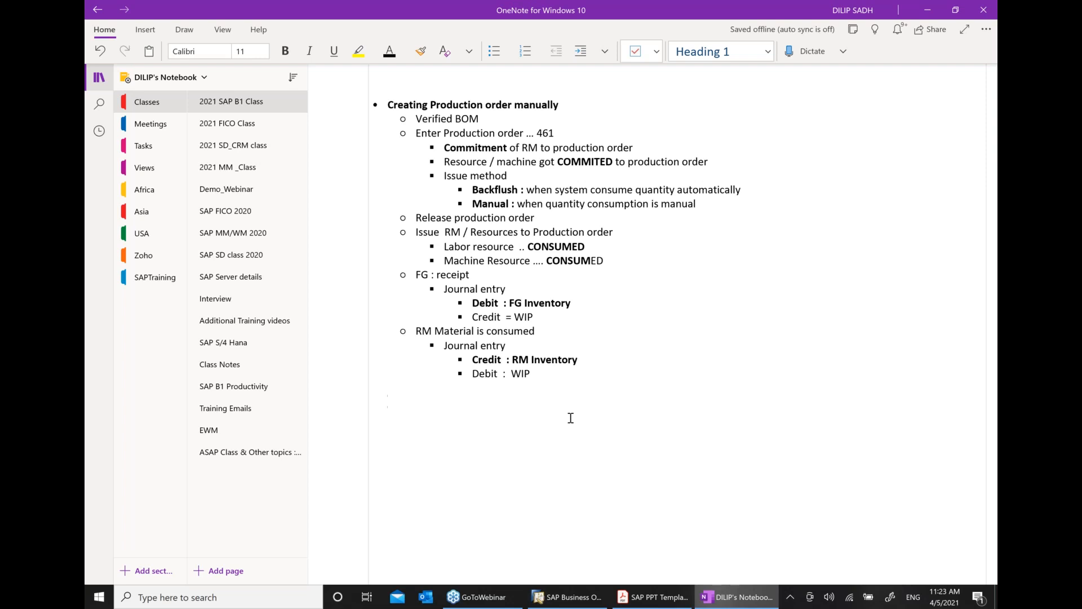
Switch to the SAP PPT Template PDF, review pages 550 to 552 on inventory changes, the summary and routing, and minimize it
click(654, 597)
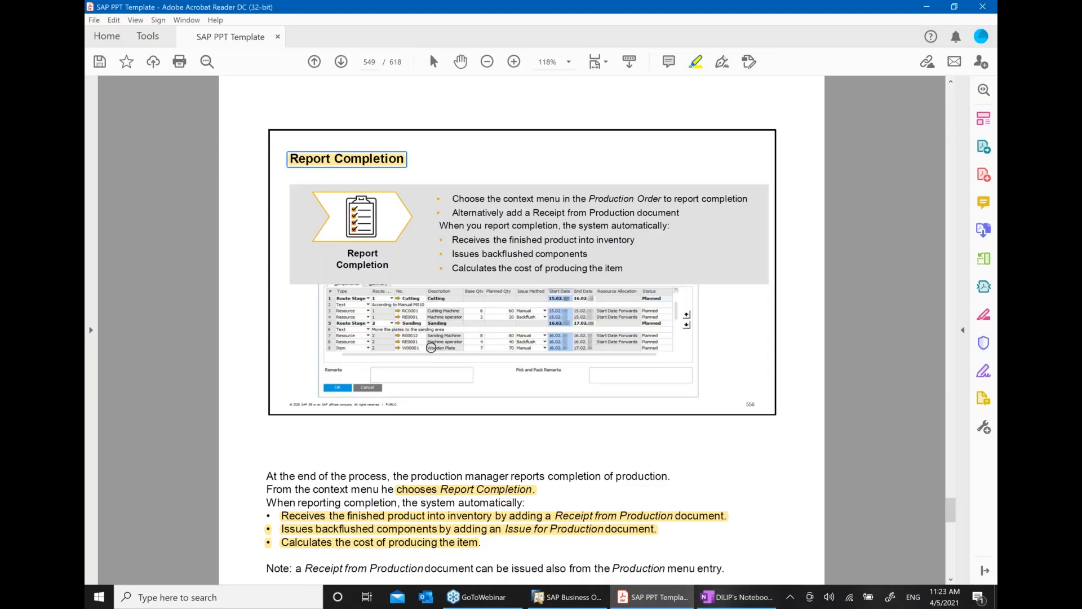
click(341, 62)
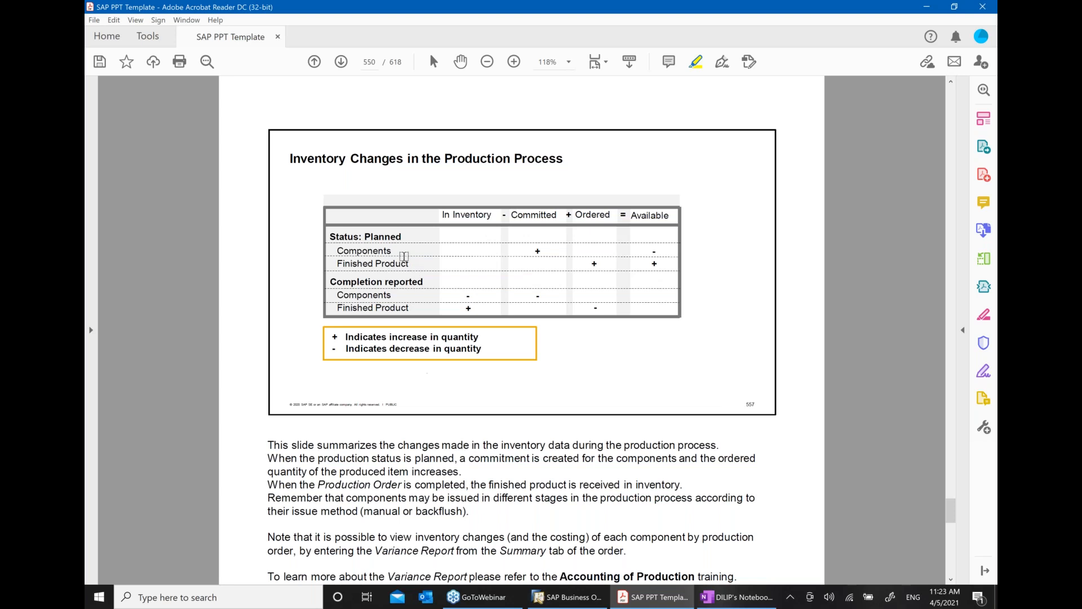
click(341, 62)
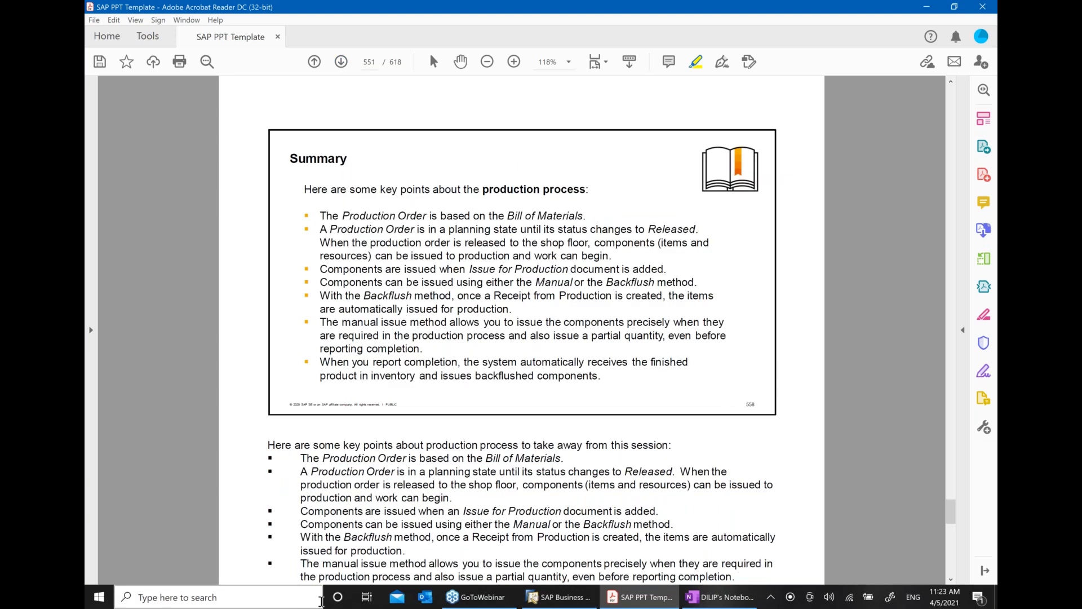
click(341, 61)
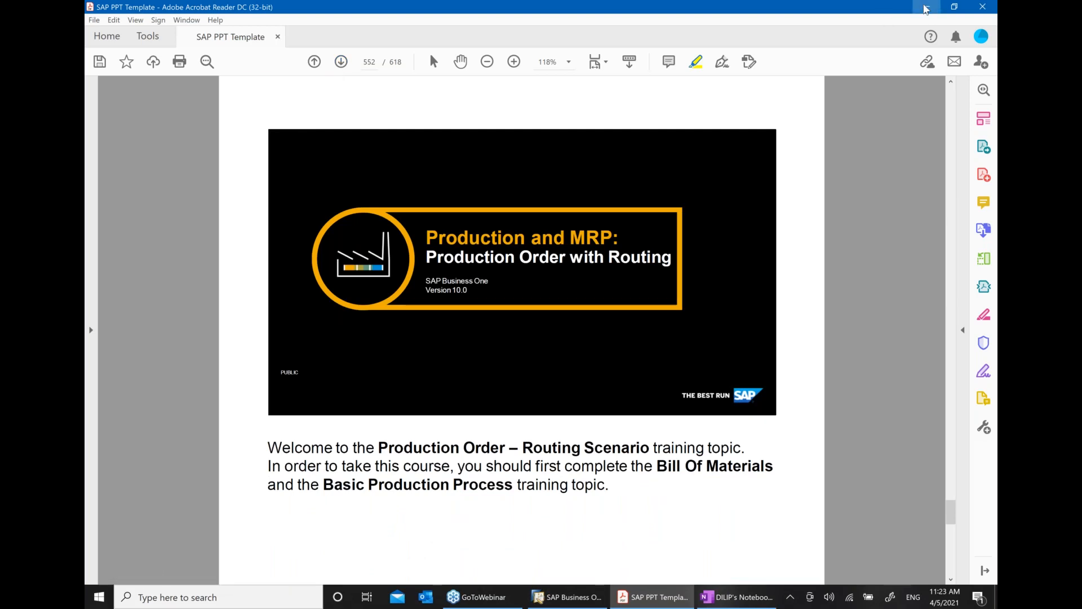
click(925, 8)
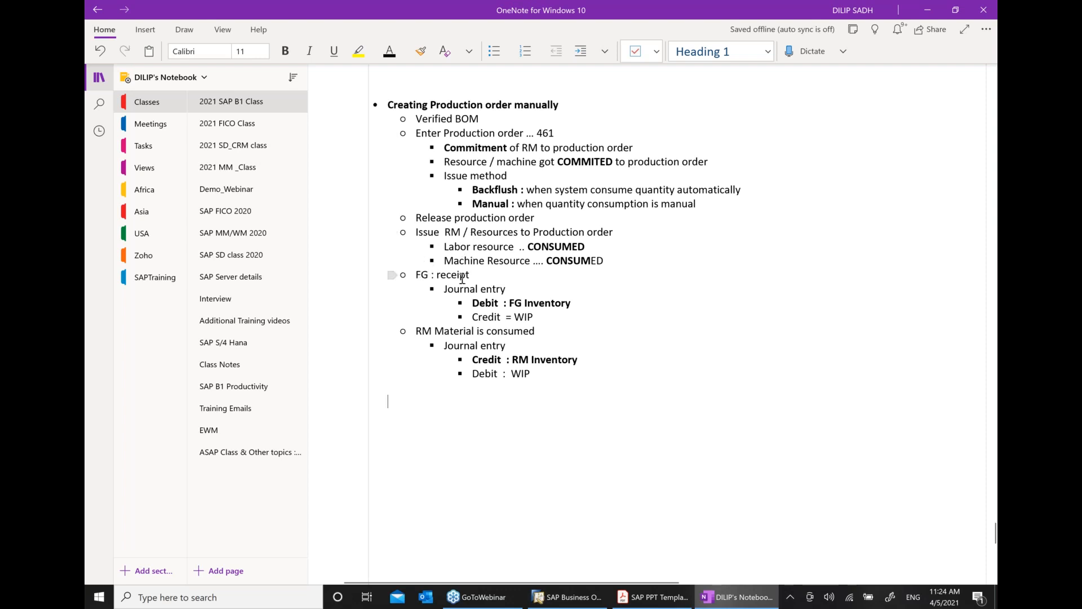
Make the "Journal entry" sub-bullets under "FG : receipt" and "RM Material is consumed" bold in the OneNote notes
drag(448, 288, 506, 288)
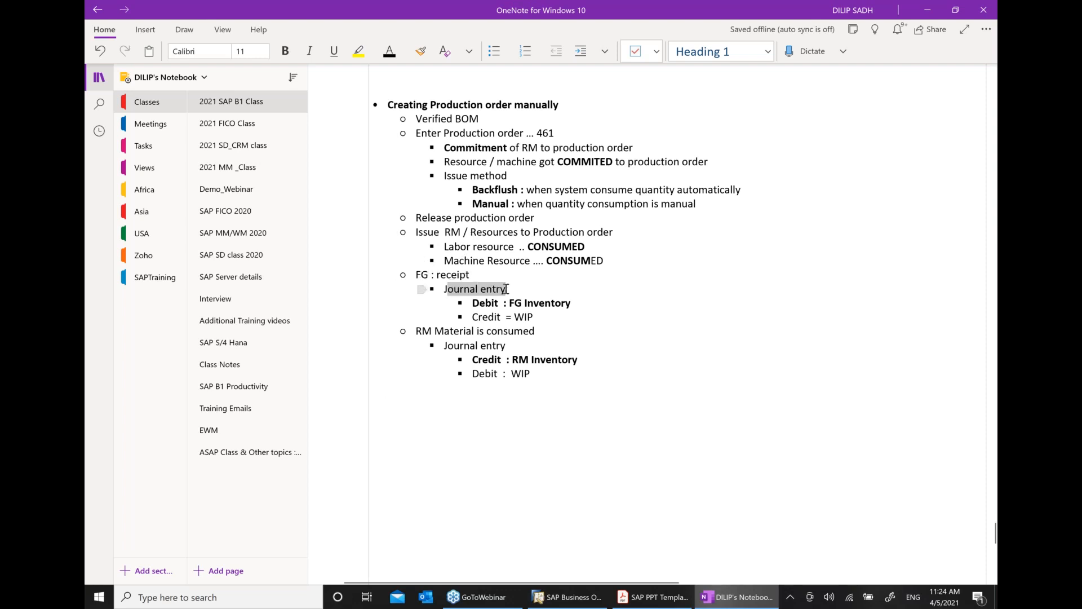
click(544, 269)
drag(443, 345, 511, 345)
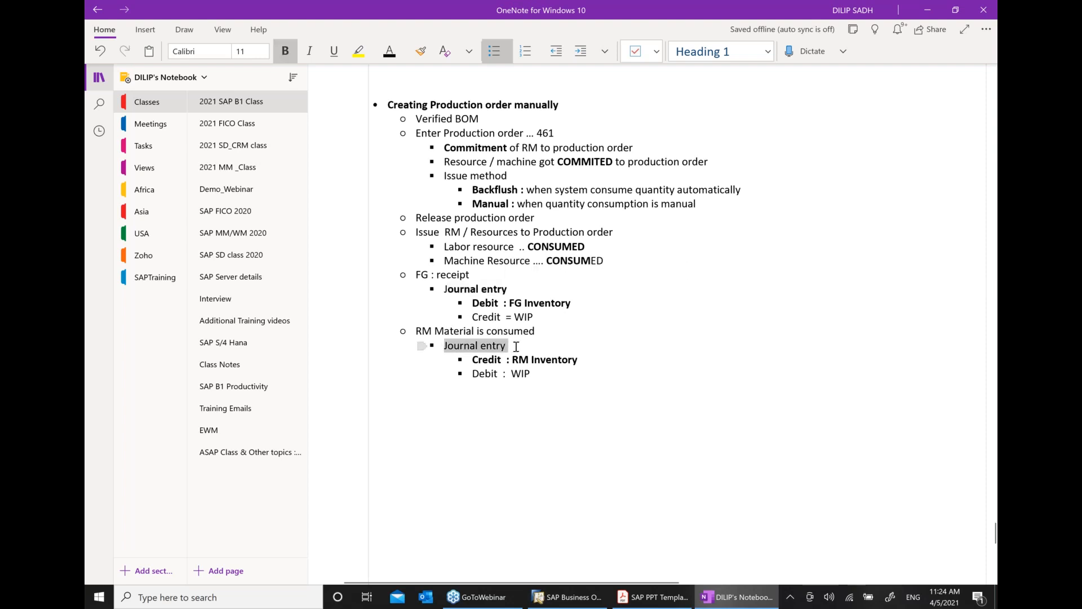
click(556, 330)
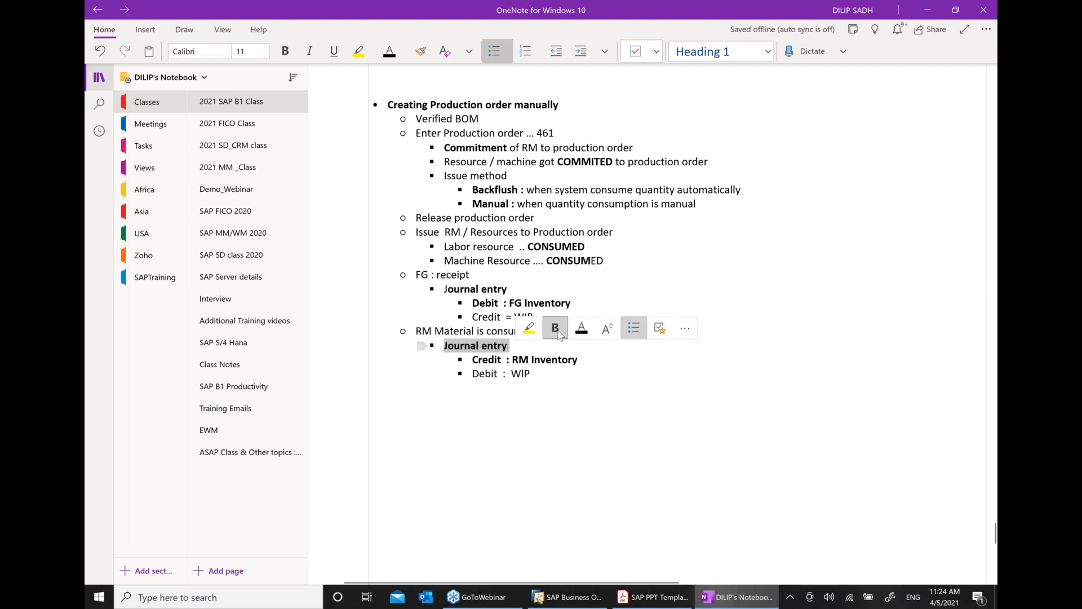
click(581, 452)
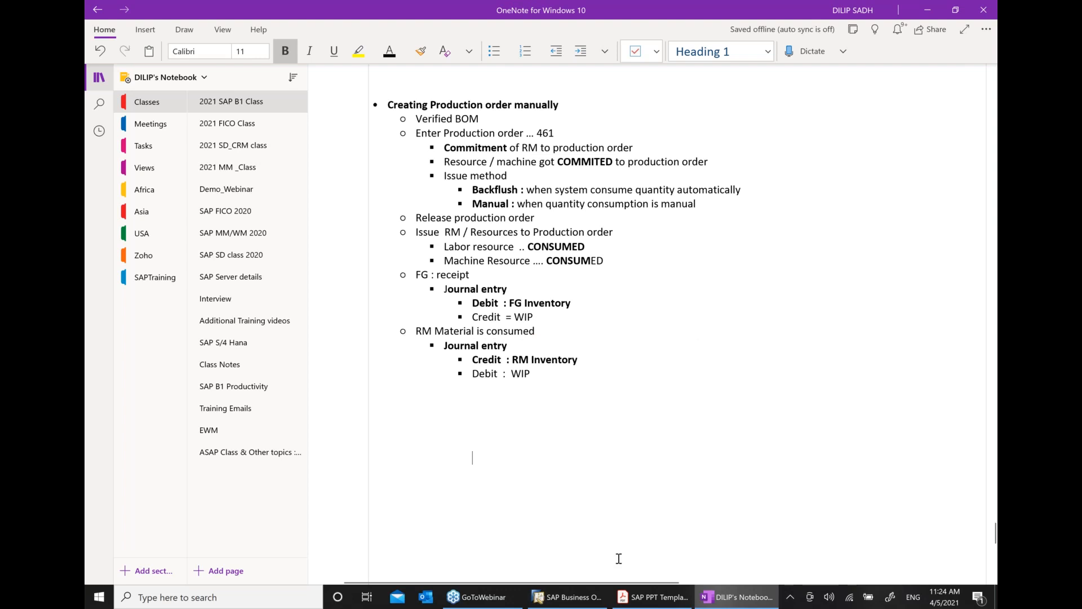
Switch to SAP Business One and close the Journal Entry, Issue for Production and Relationship Map windows
click(591, 597)
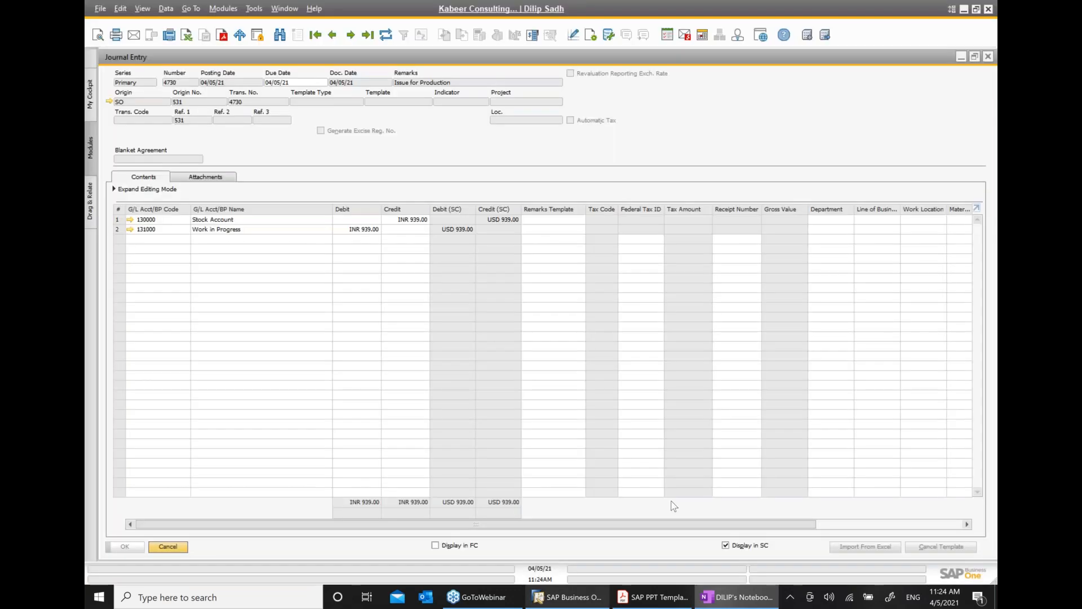
click(988, 56)
click(988, 56)
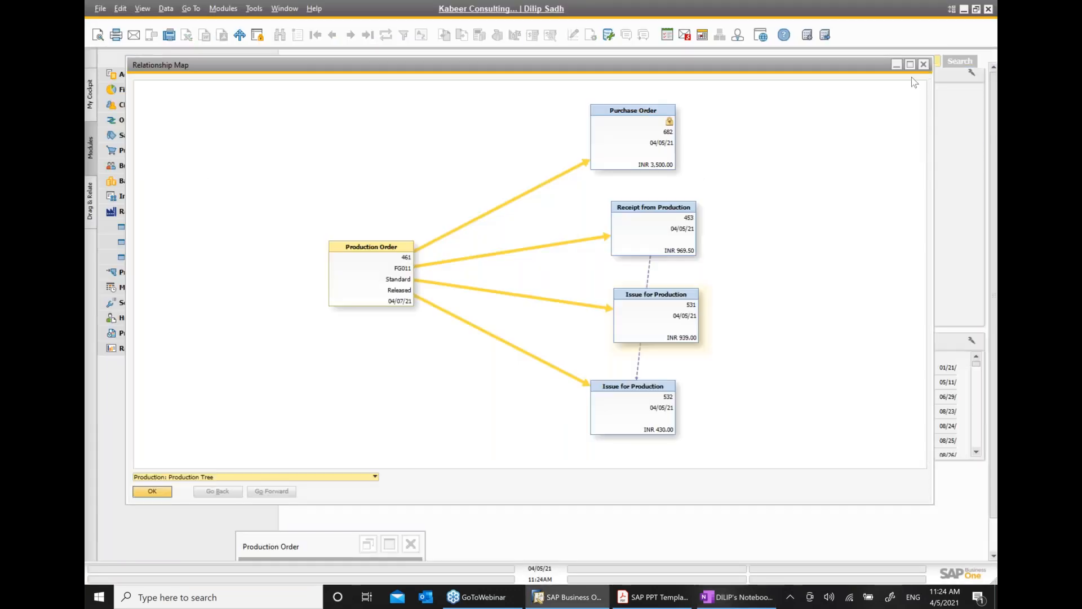
click(925, 63)
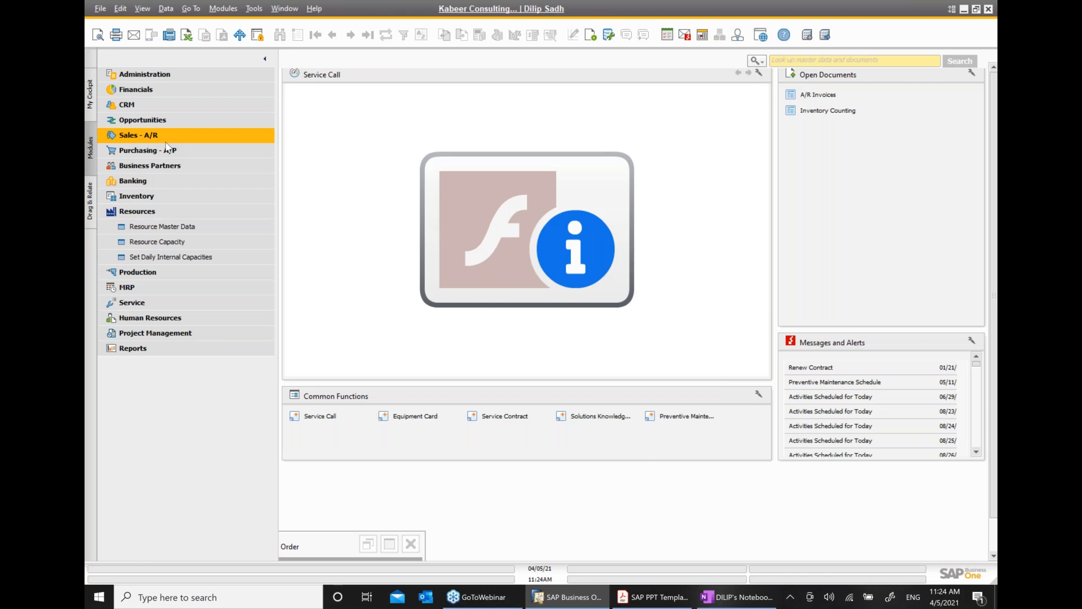
Start a new sales order in a maximized window and choose Microchips as the customer
click(157, 136)
click(172, 119)
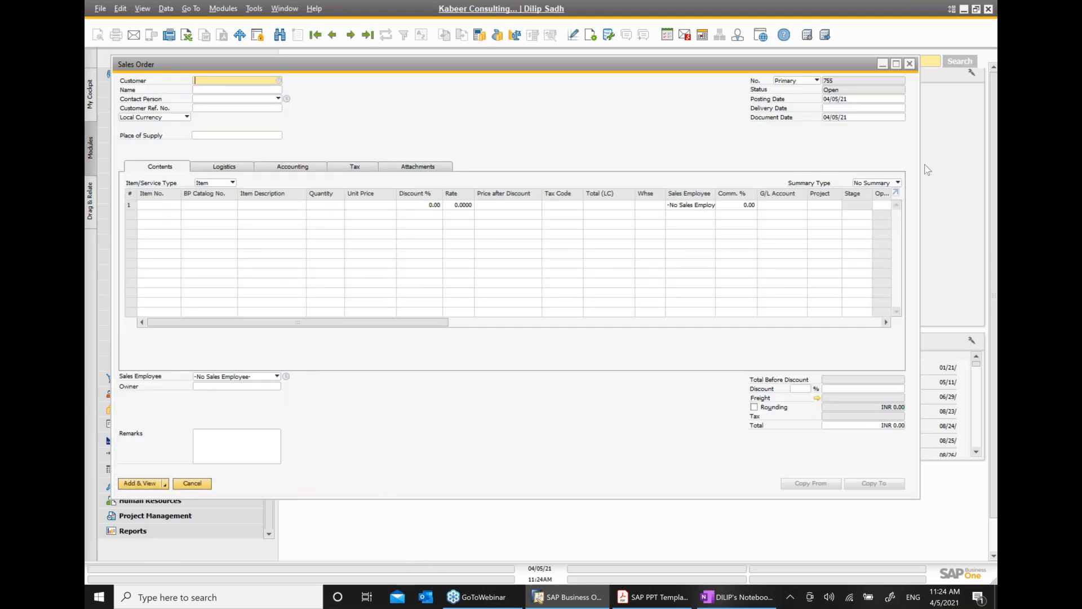
click(896, 63)
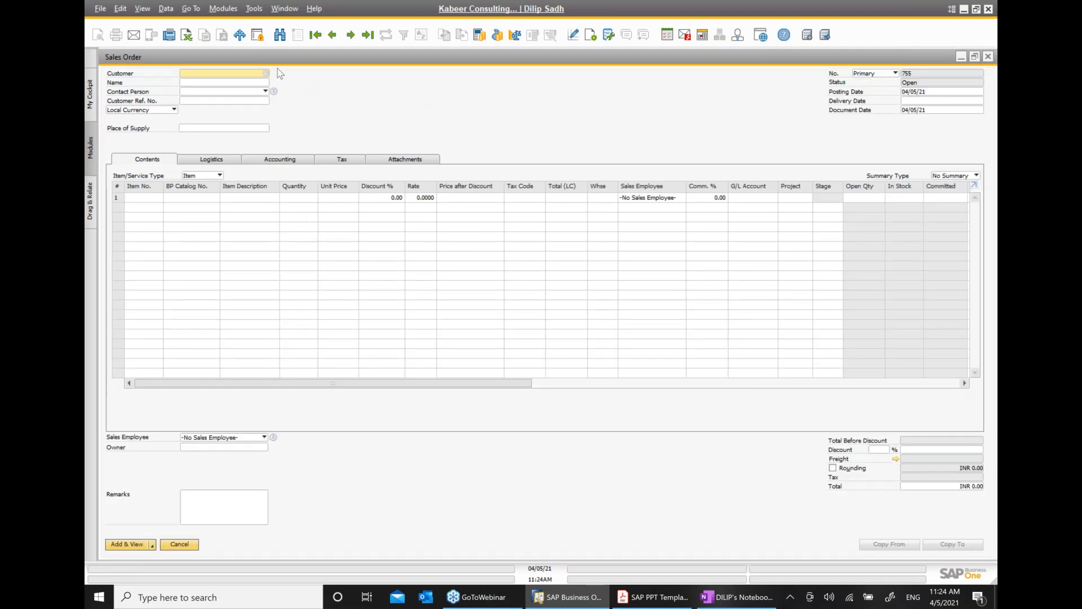
click(267, 73)
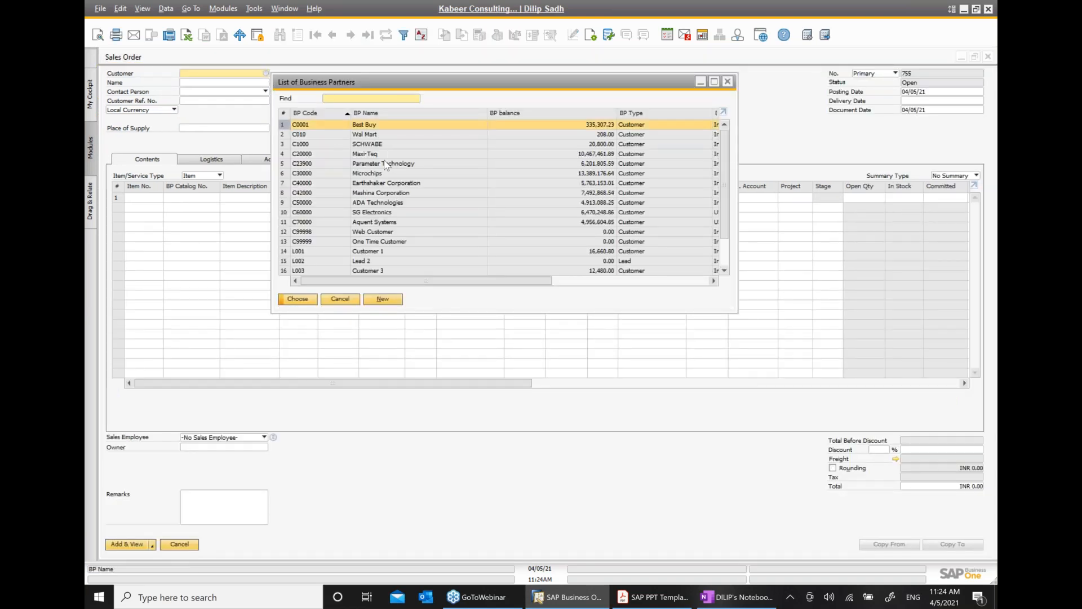
click(368, 176)
double_click(368, 176)
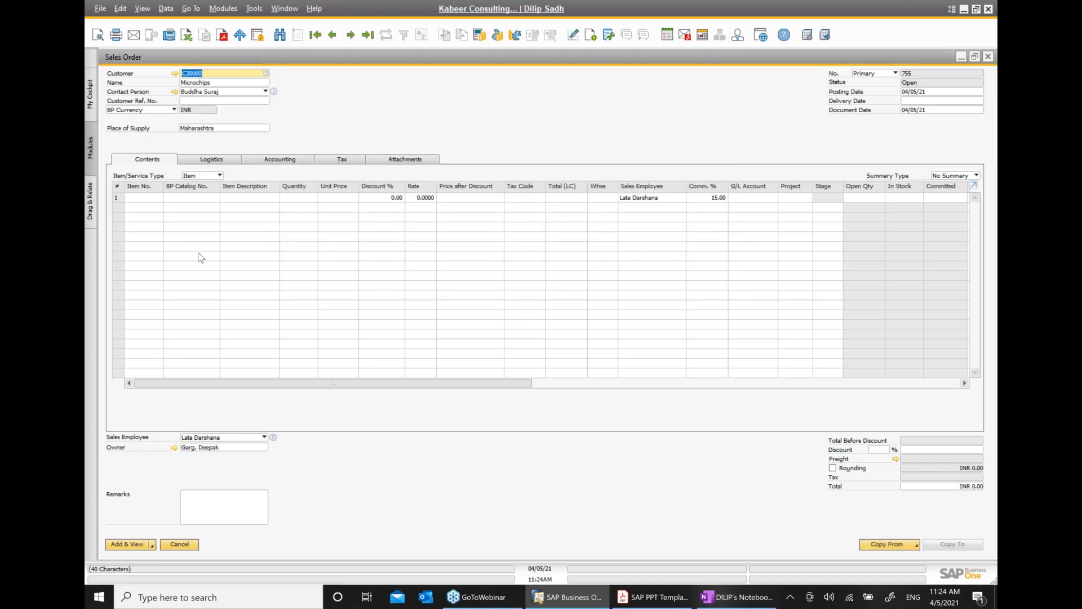
Enter item FG011 Wooden Cabinet on the first line of the sales order
click(134, 211)
text(FG011)
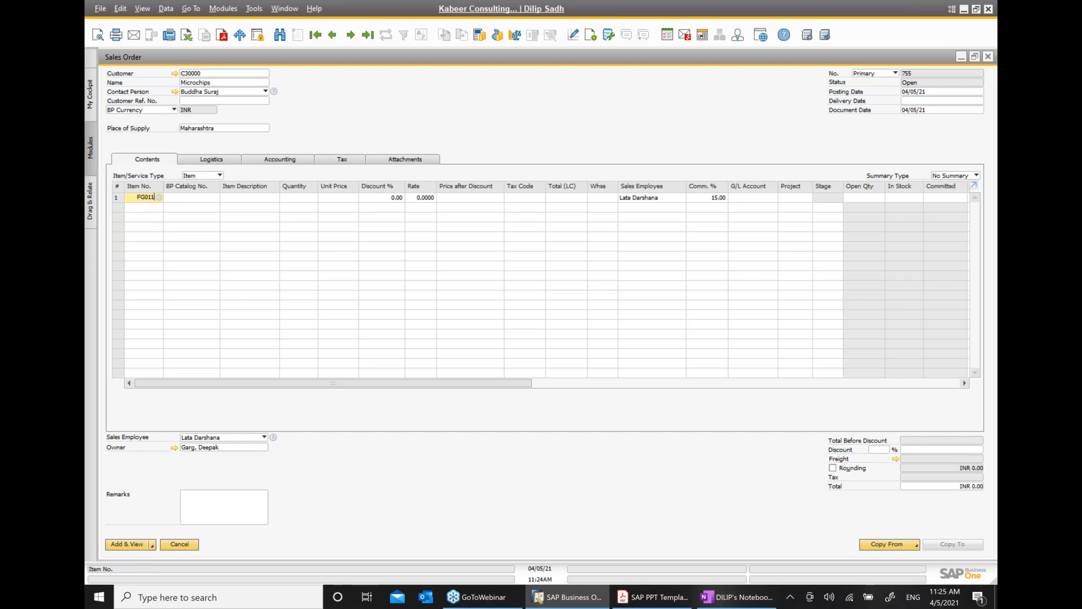
click(203, 209)
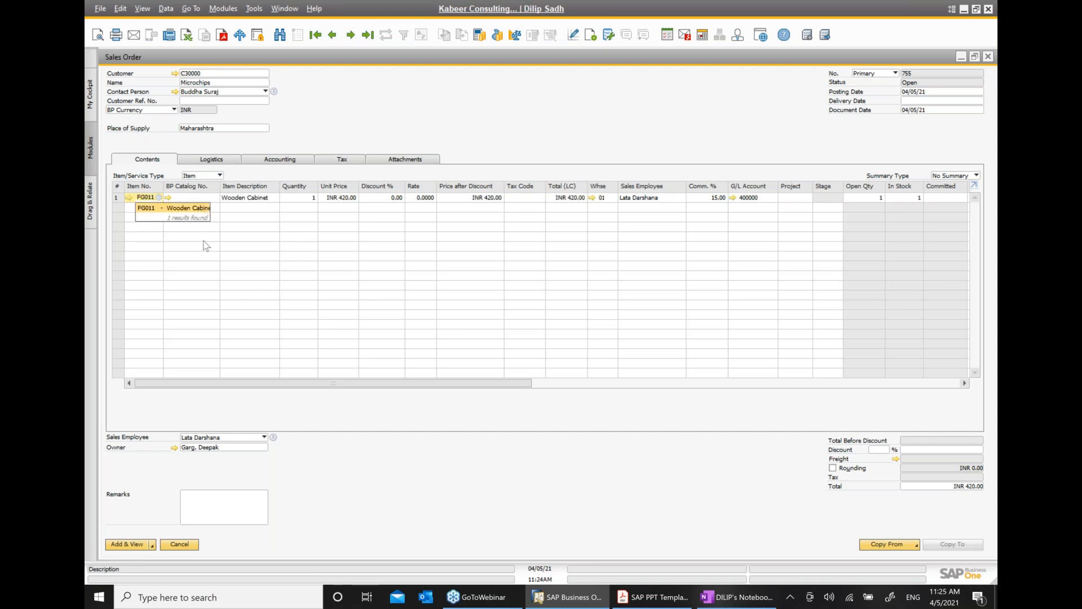
Set the sales order's delivery date to 04/05/21 and apply it to the existing rows
click(968, 101)
click(980, 100)
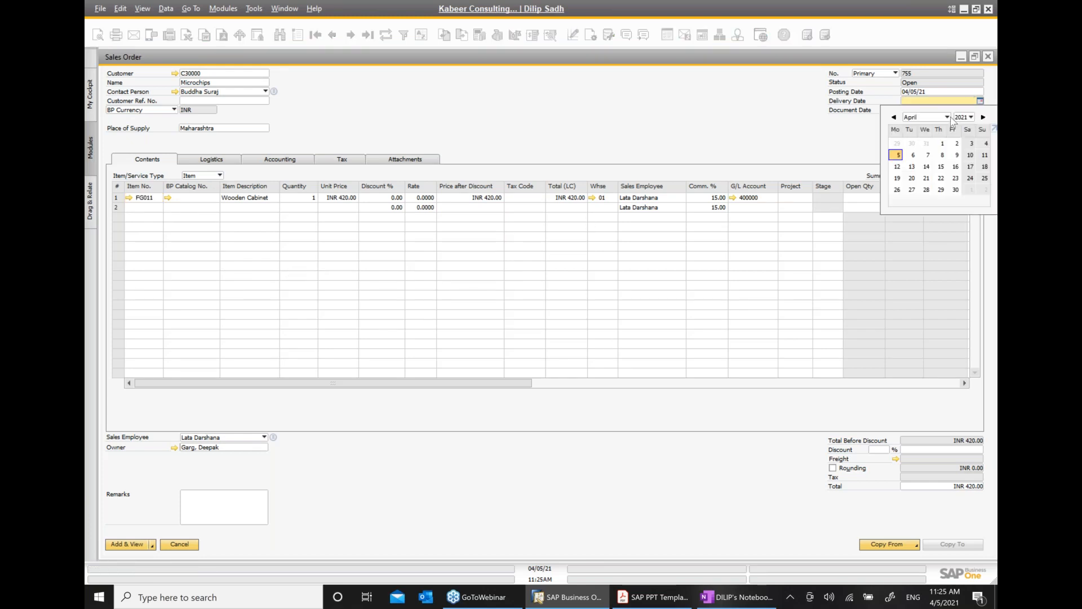
click(899, 154)
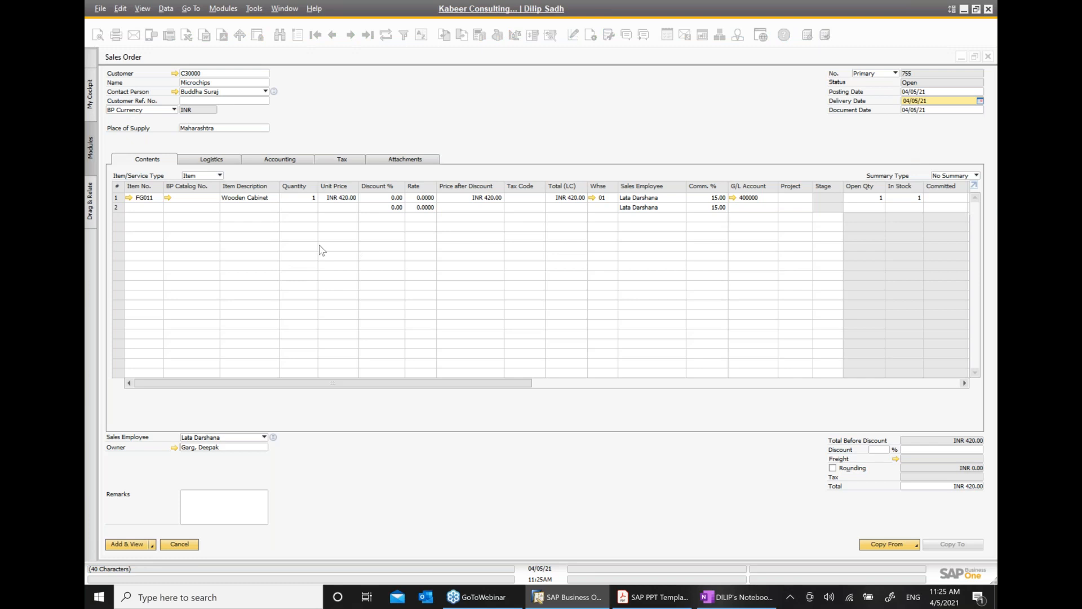
click(314, 203)
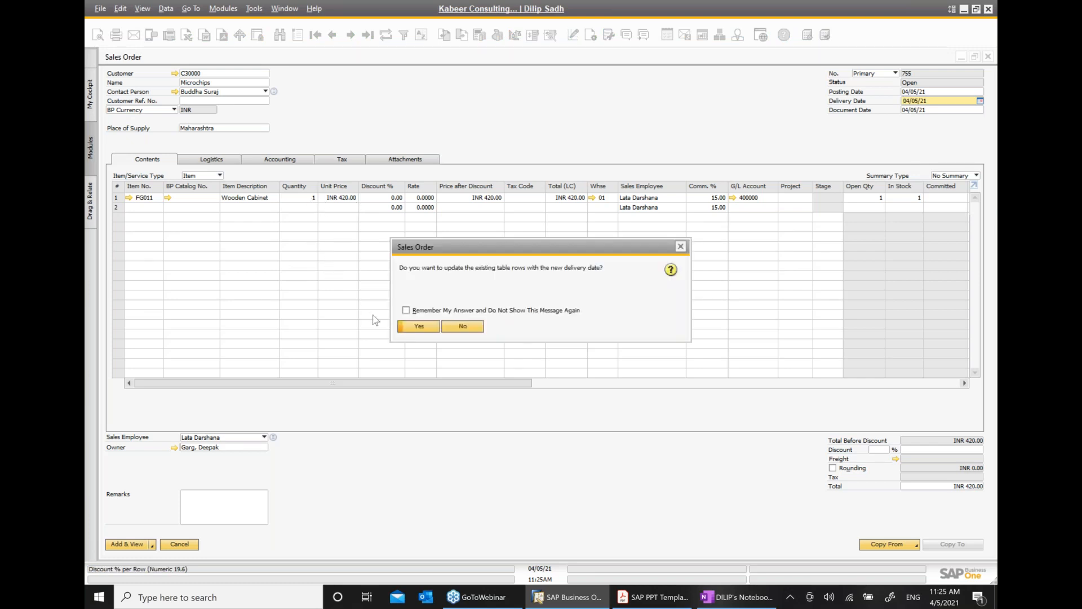
click(414, 324)
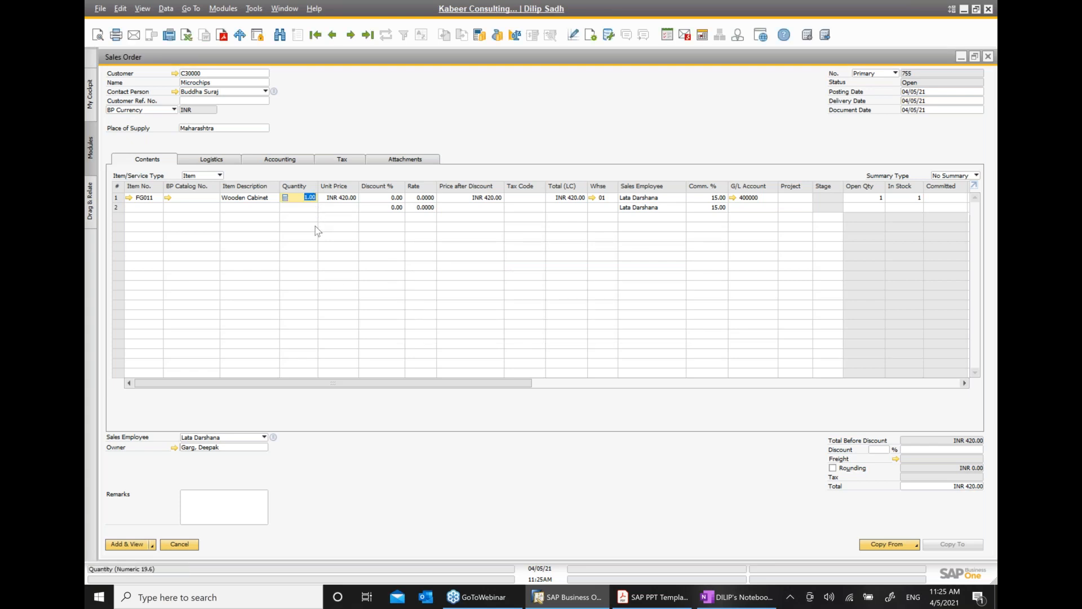
Set the Wooden Cabinet quantity to 2, continue past the item availability check, and add the sales order
text(2)
key(Tab)
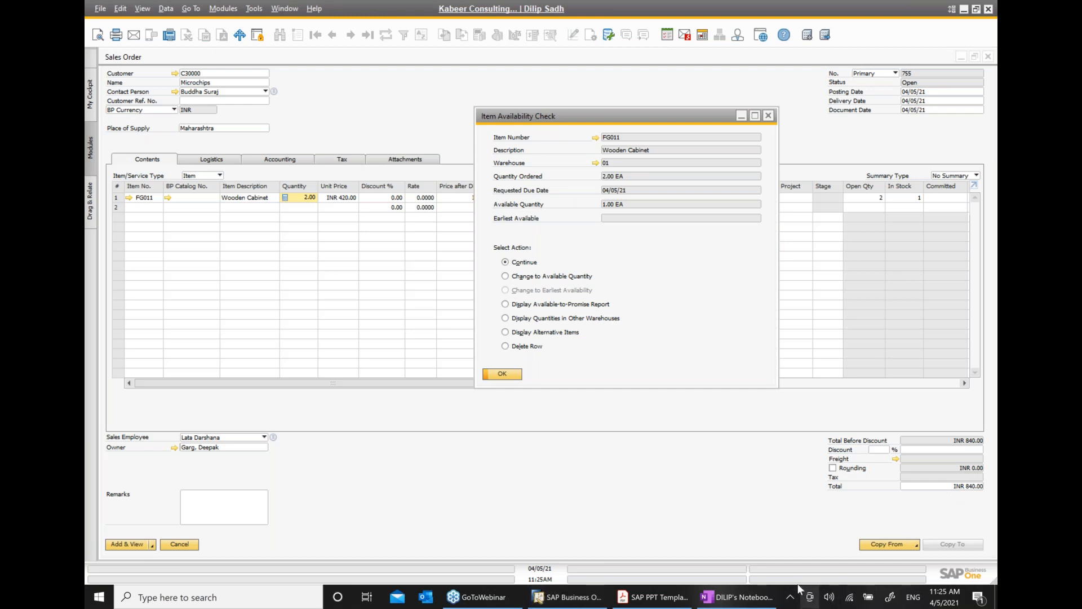
key(Return)
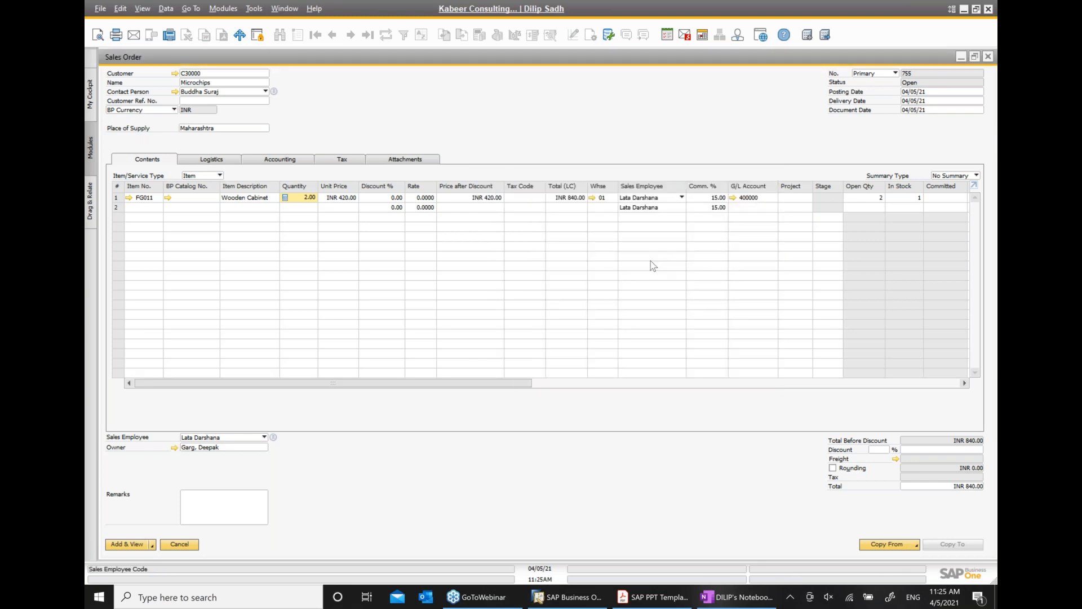
click(651, 261)
drag(587, 108, 550, 114)
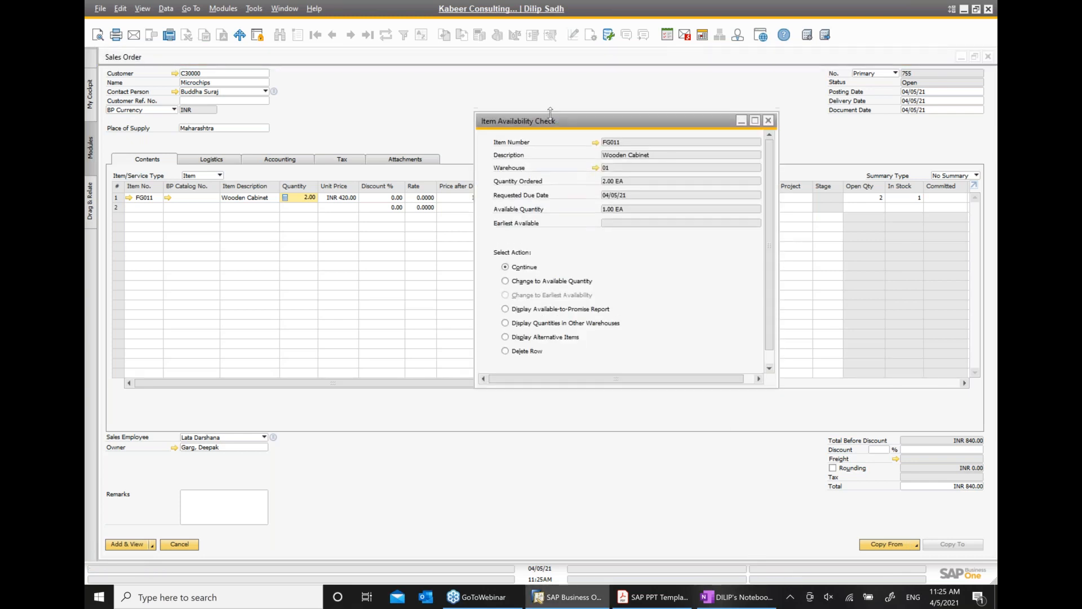
drag(615, 119, 611, 79)
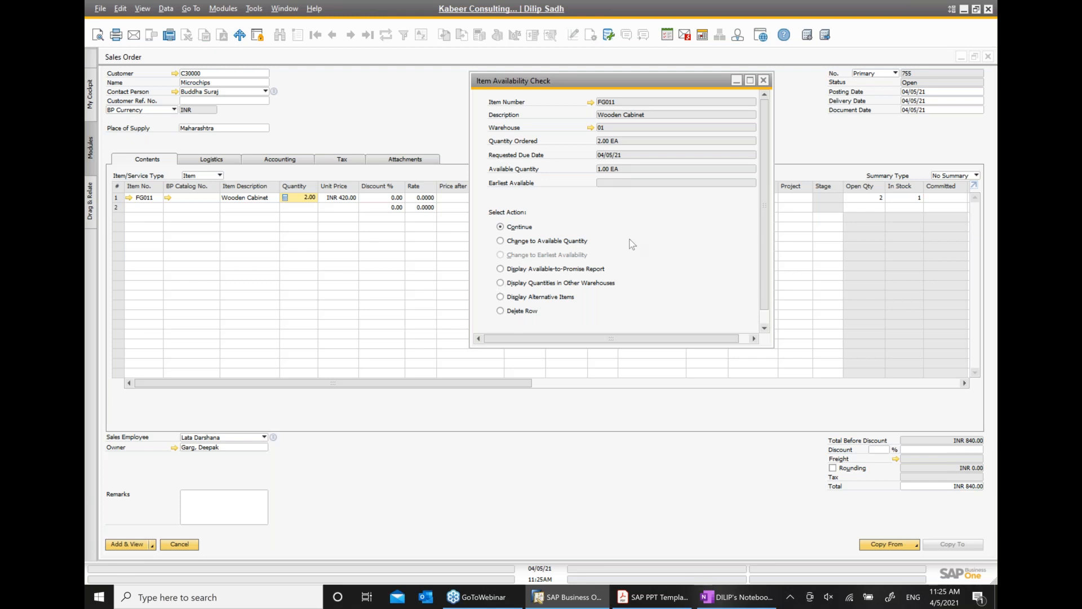
scroll(625, 265, down, 1)
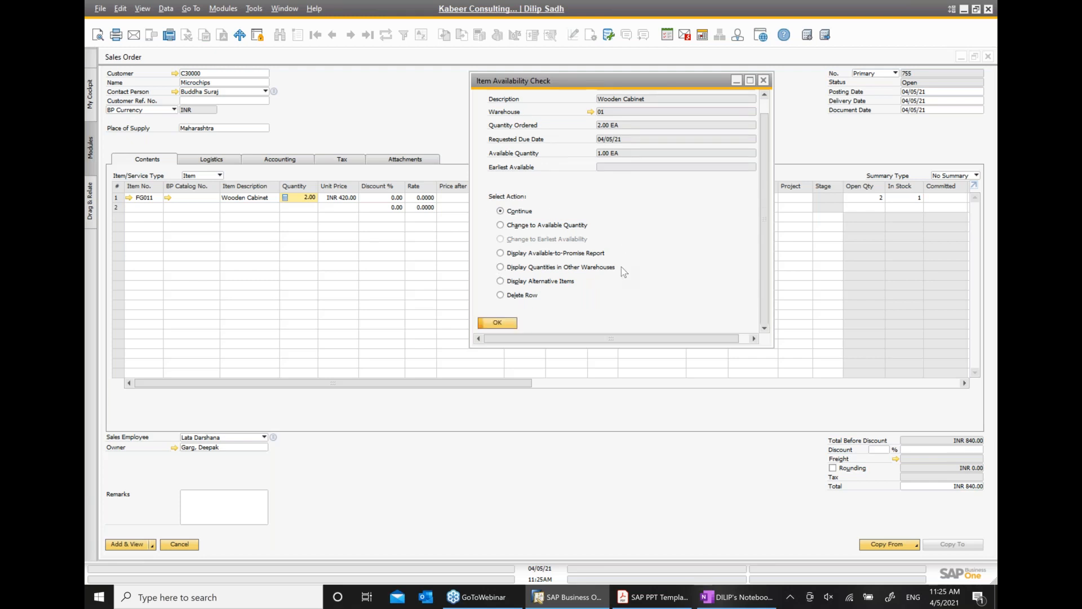
click(502, 322)
click(131, 544)
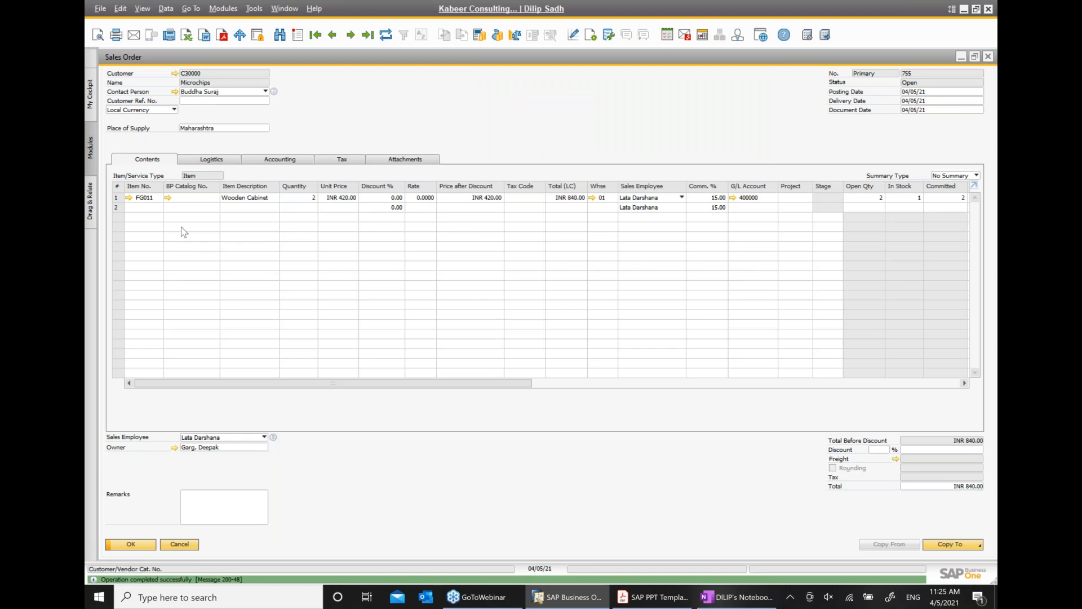
Examine FG011's stock, committed and available quantities per warehouse in its item master data, then return to the sales order
click(129, 198)
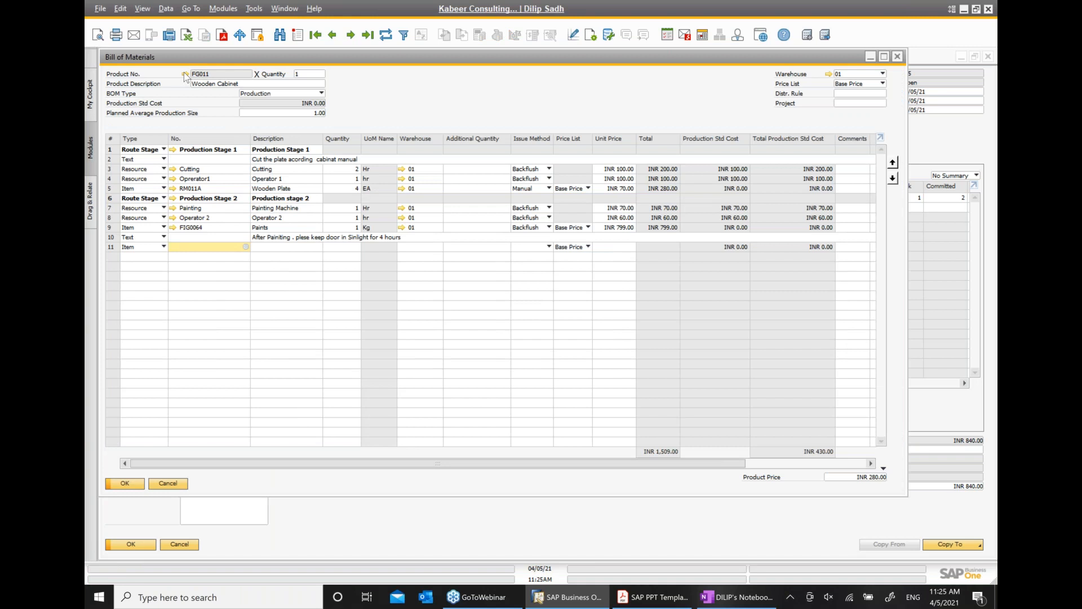
click(184, 75)
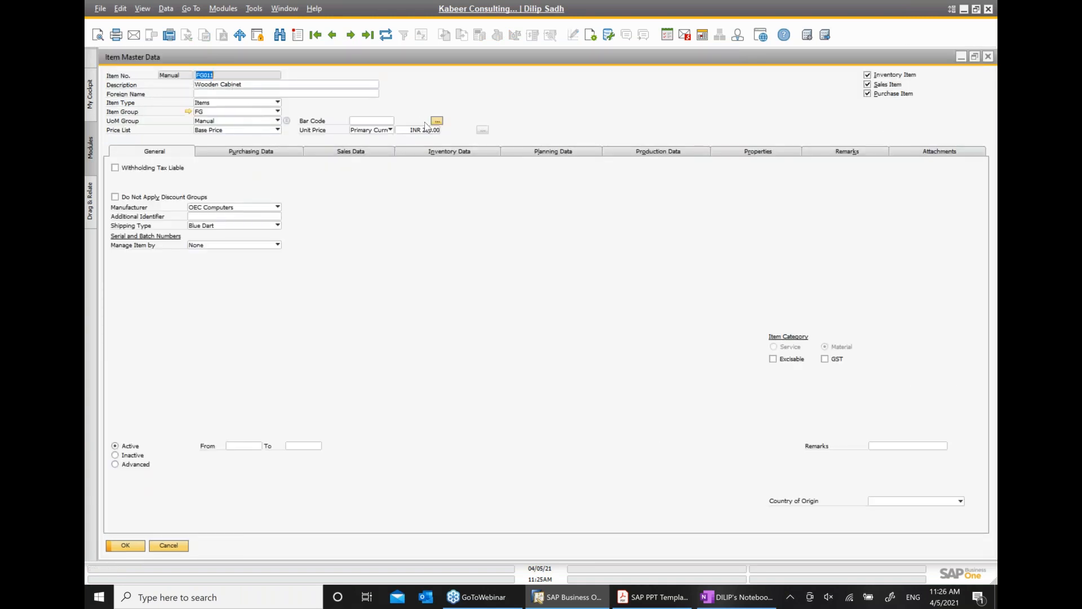
click(471, 153)
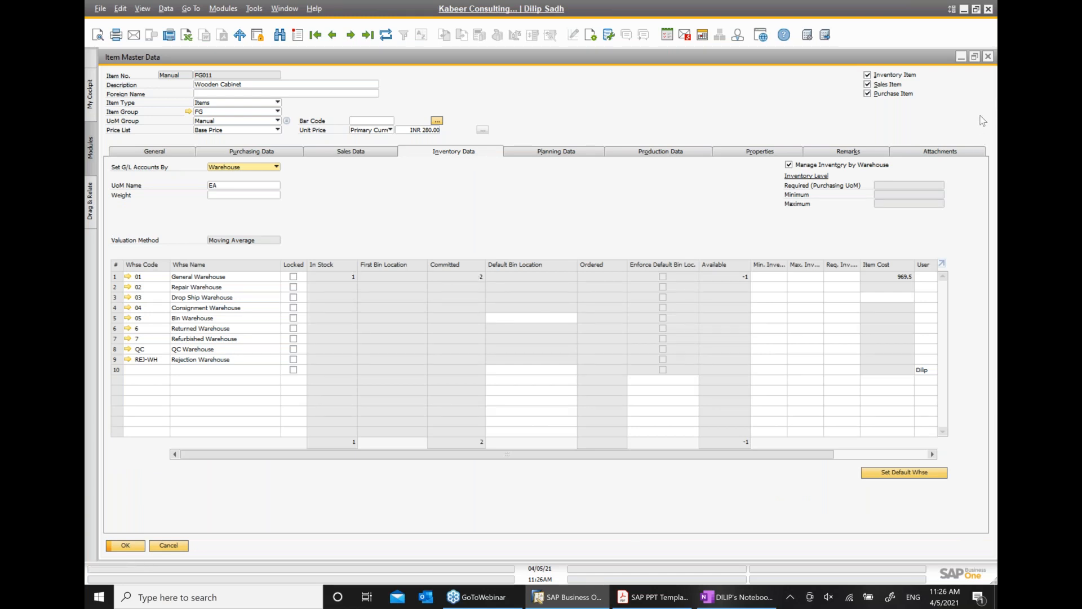
click(985, 56)
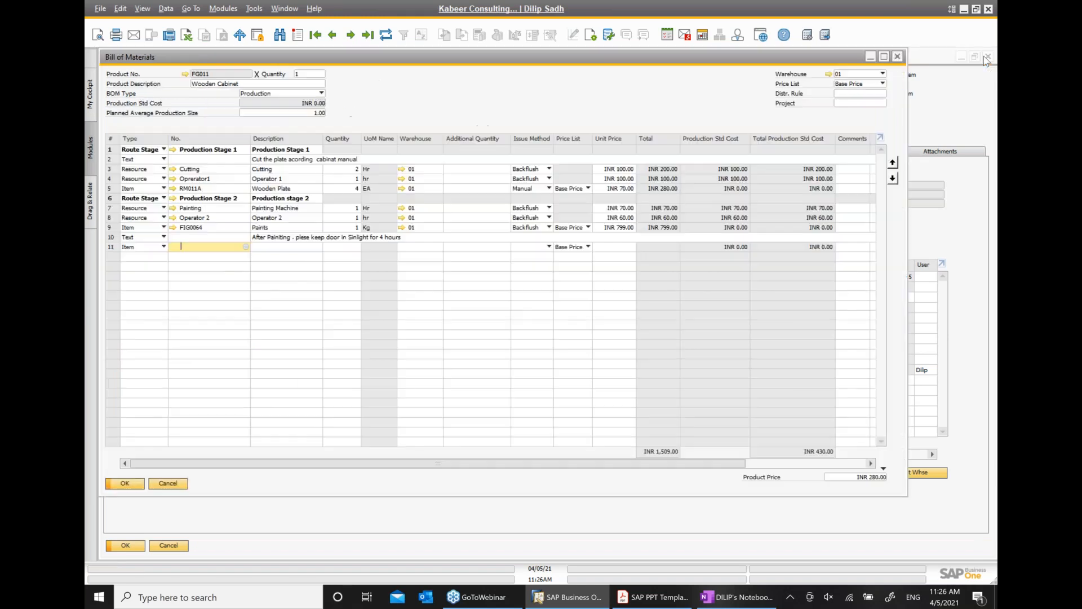
click(897, 56)
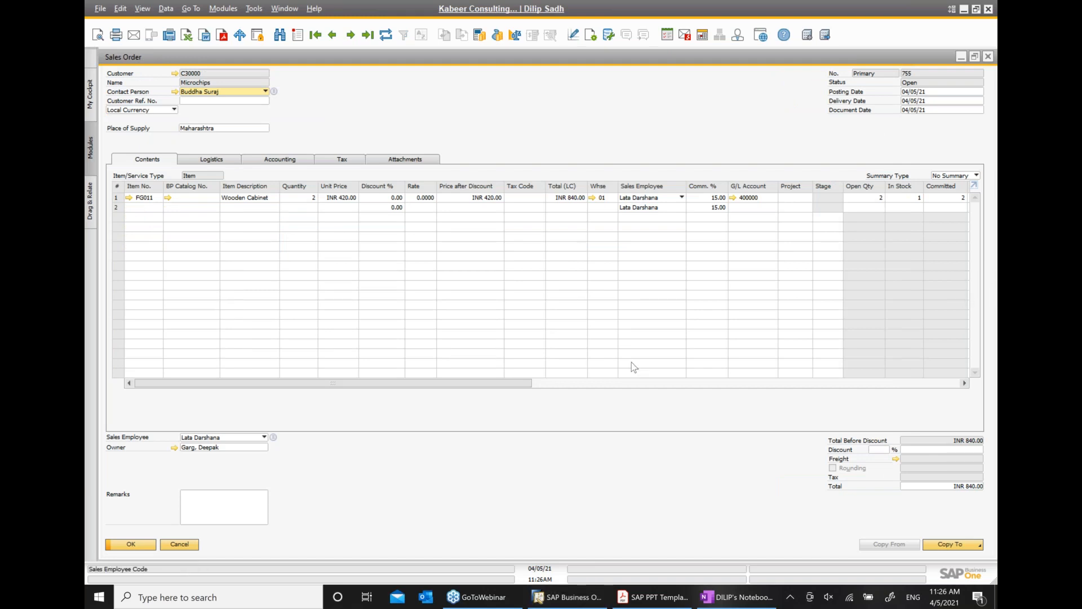
drag(514, 386, 280, 330)
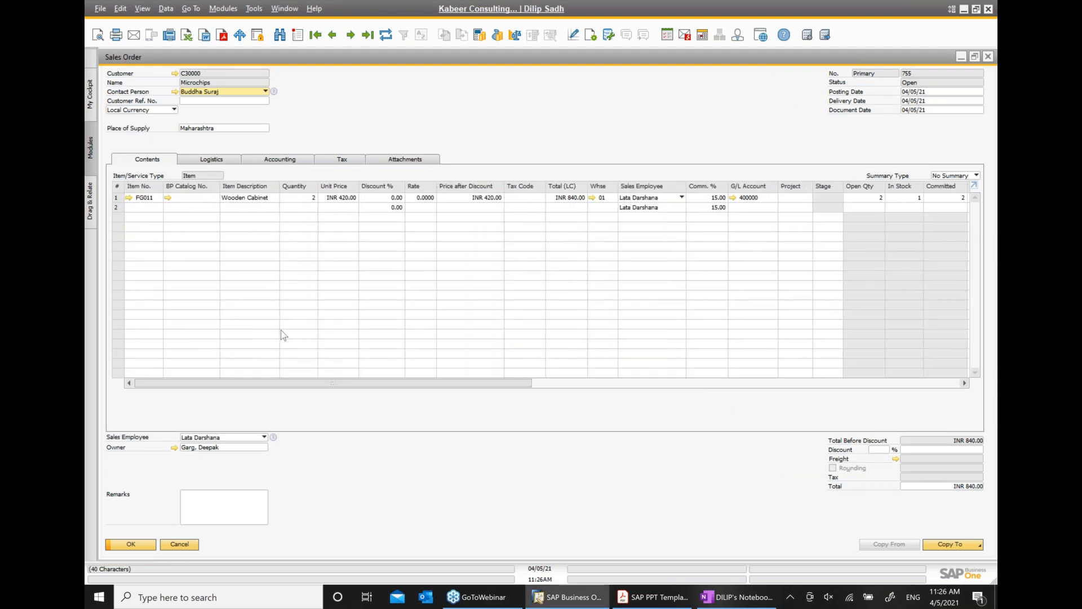
Enable Procure Non Drop-Ship Items in the sales order's logistics settings, apply it to the existing rows, and update the order
click(218, 165)
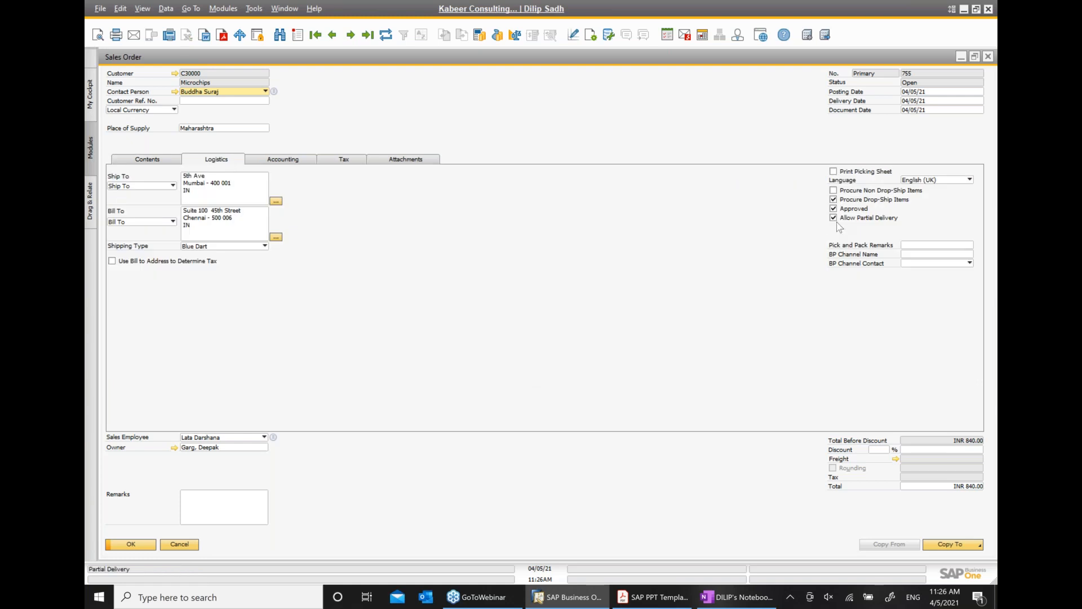
click(864, 194)
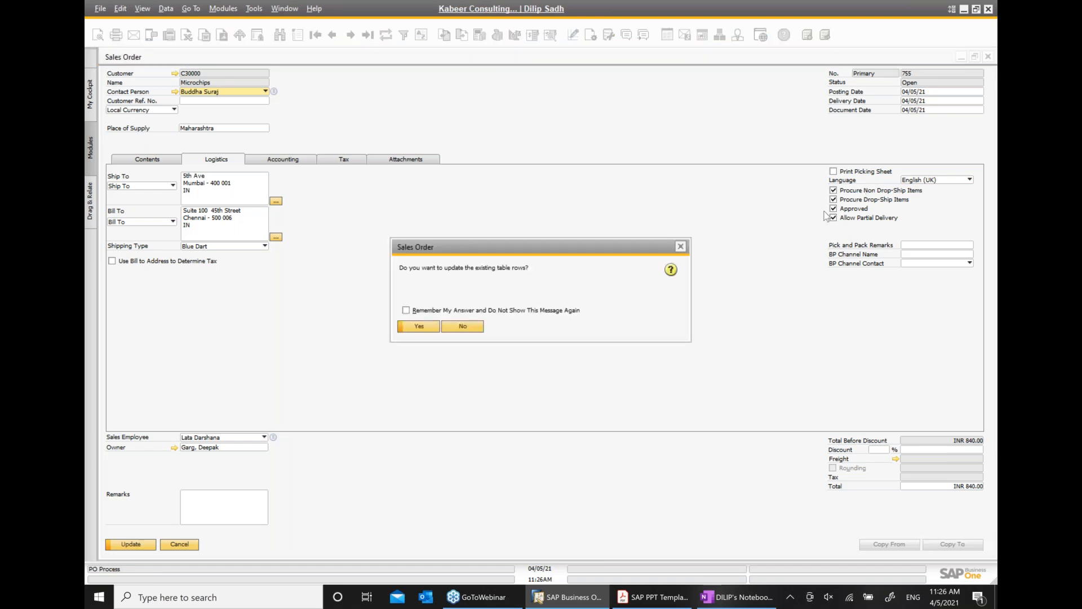
click(419, 326)
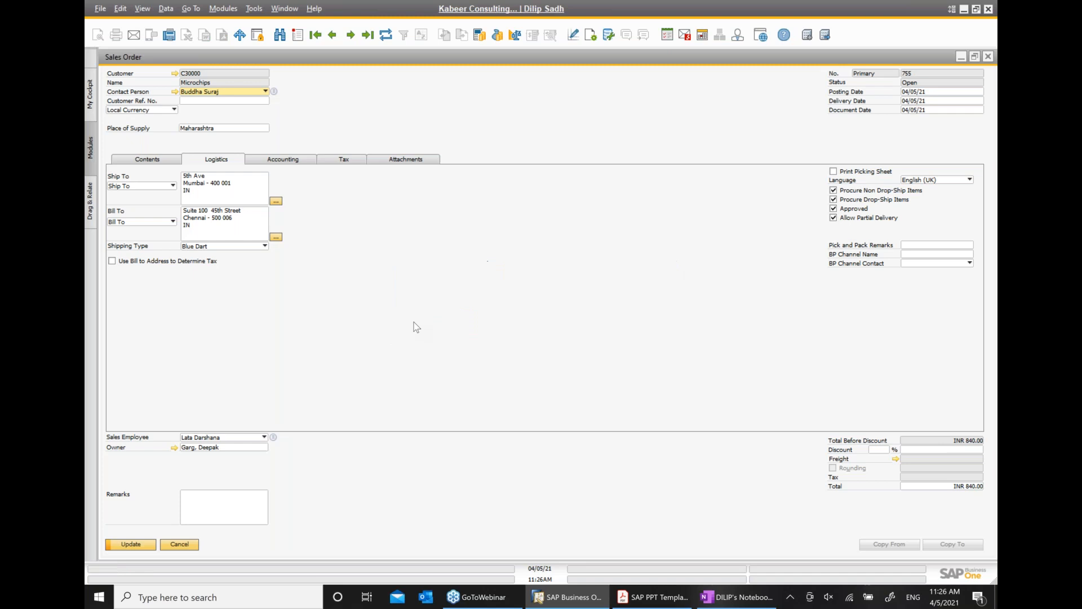
click(136, 542)
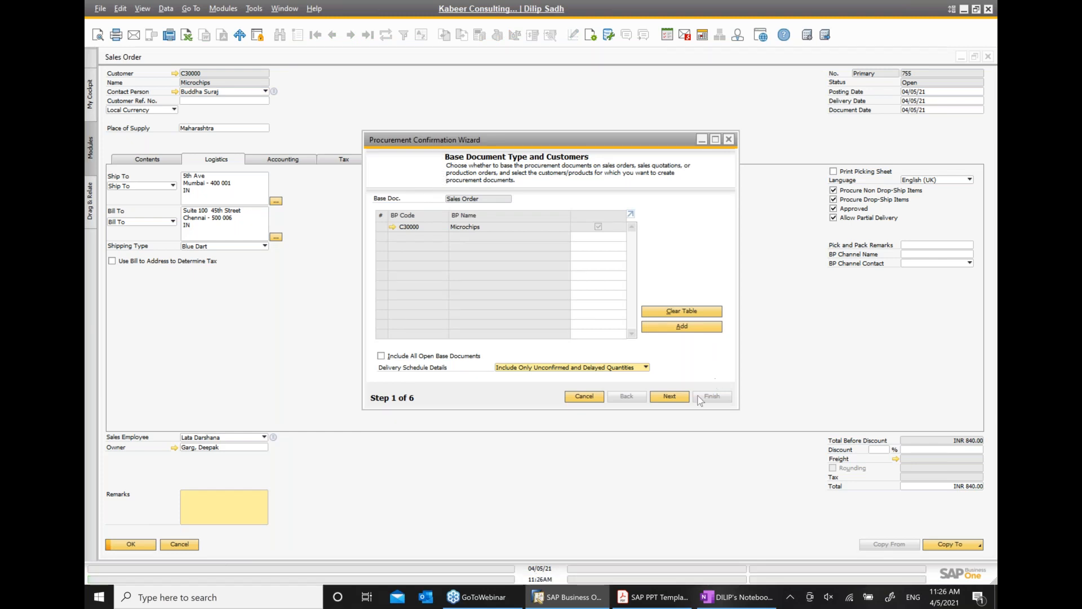
Run the Procurement Confirmation Wizard for the new sales order, generating a production order for FG011 with No Consolidation
click(676, 397)
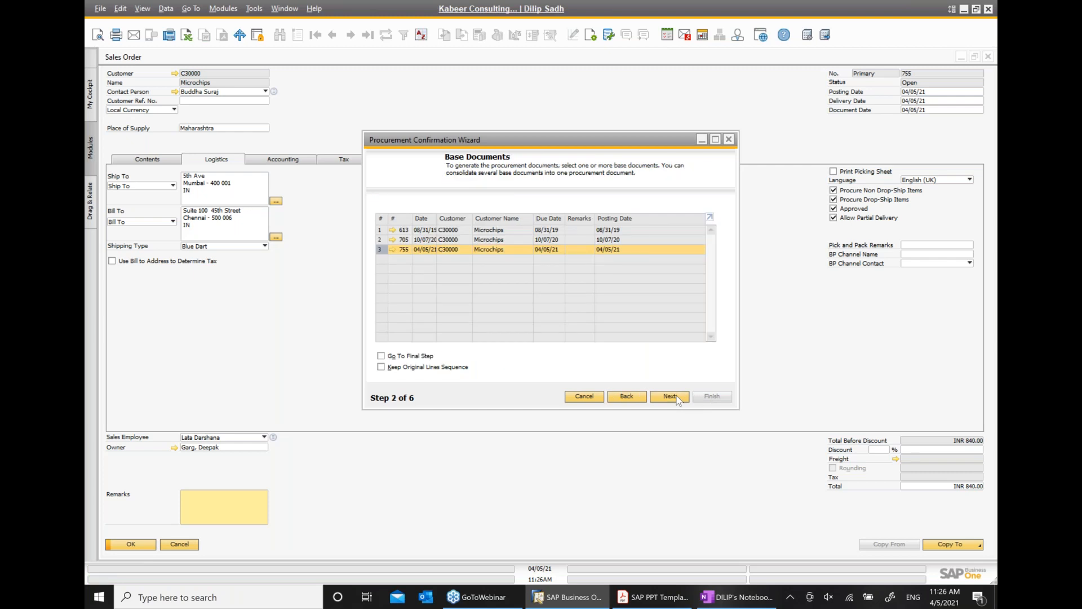
click(670, 397)
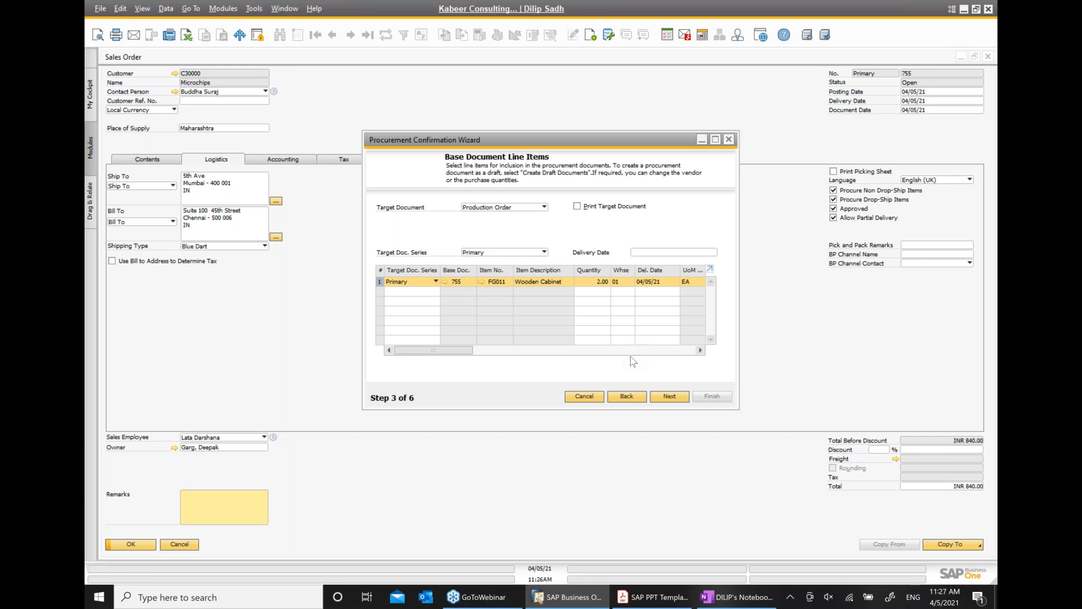
click(669, 397)
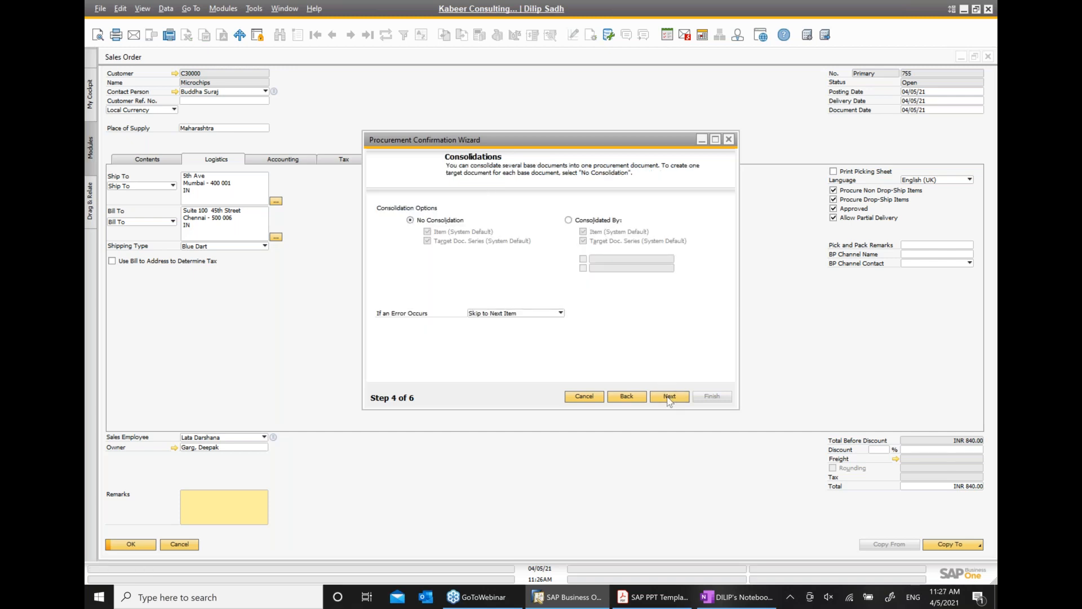
click(669, 396)
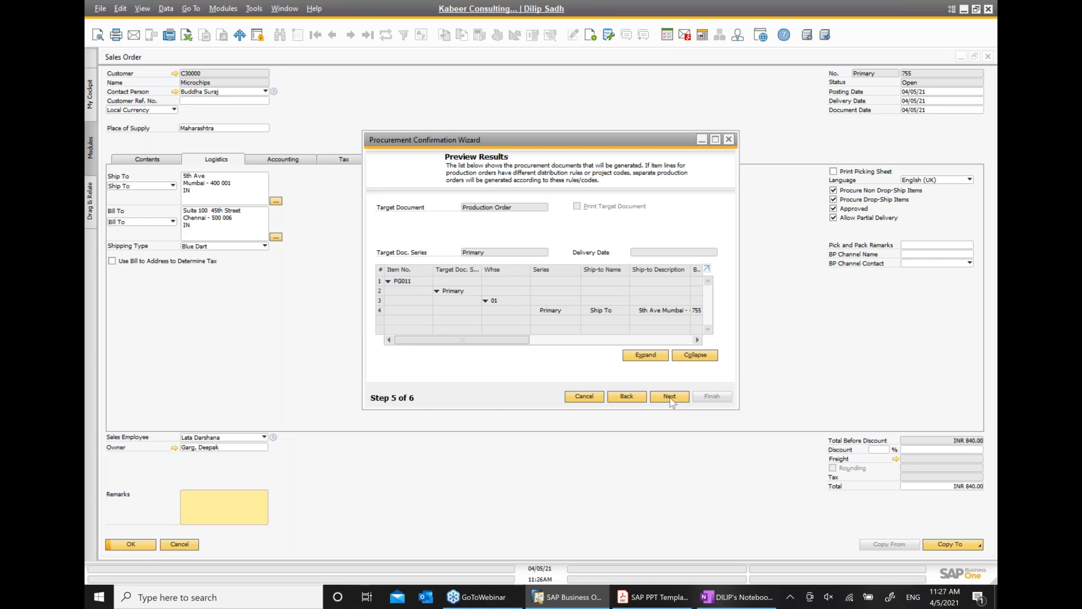
click(669, 397)
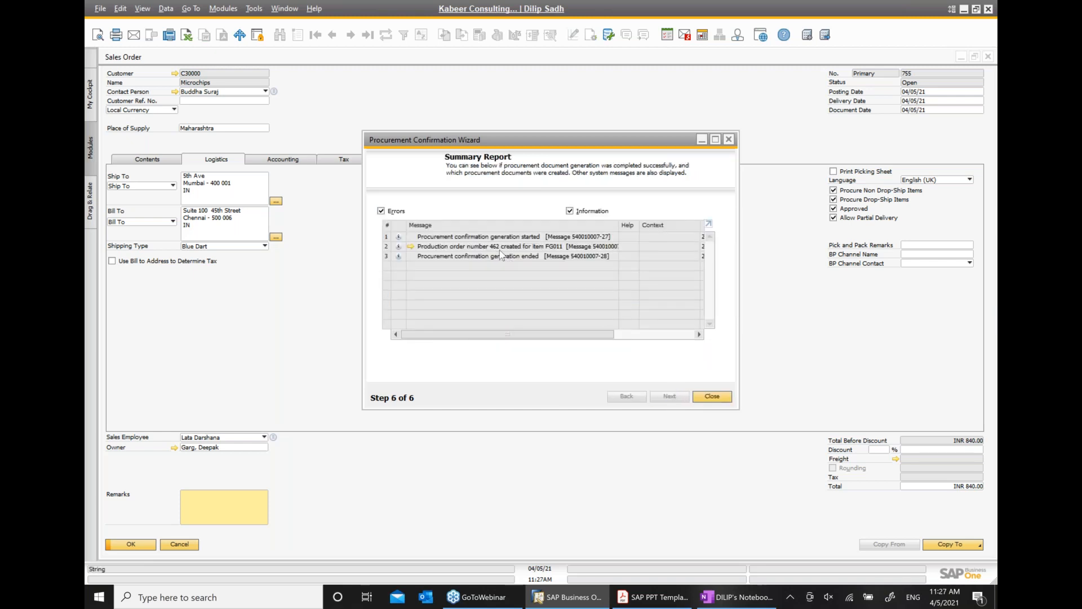
Open the generated FG011 production order in a maximized window, set its status to Released, and update it
click(411, 247)
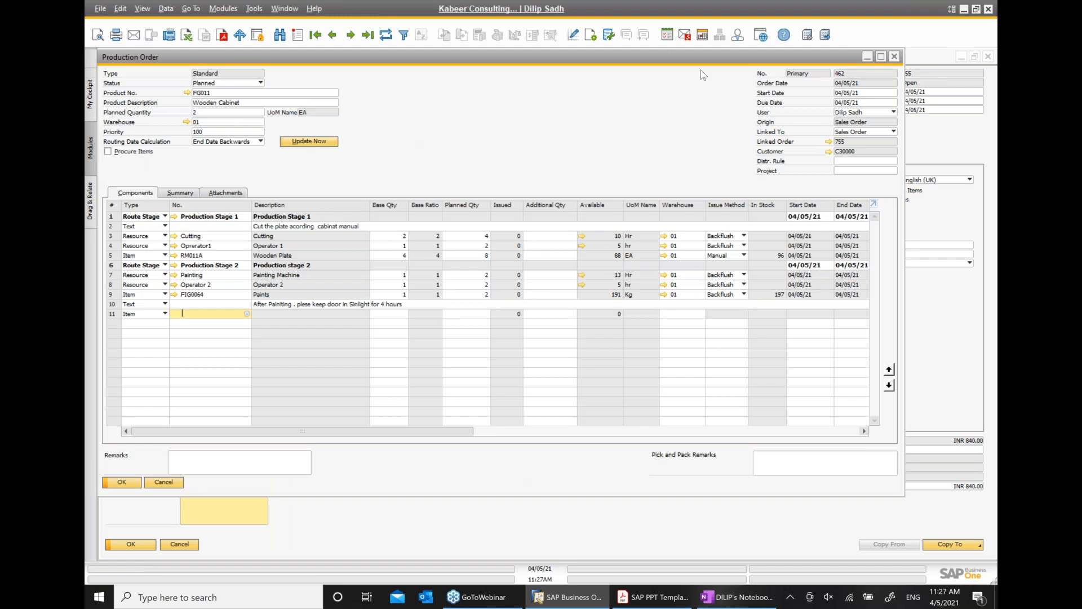
click(881, 57)
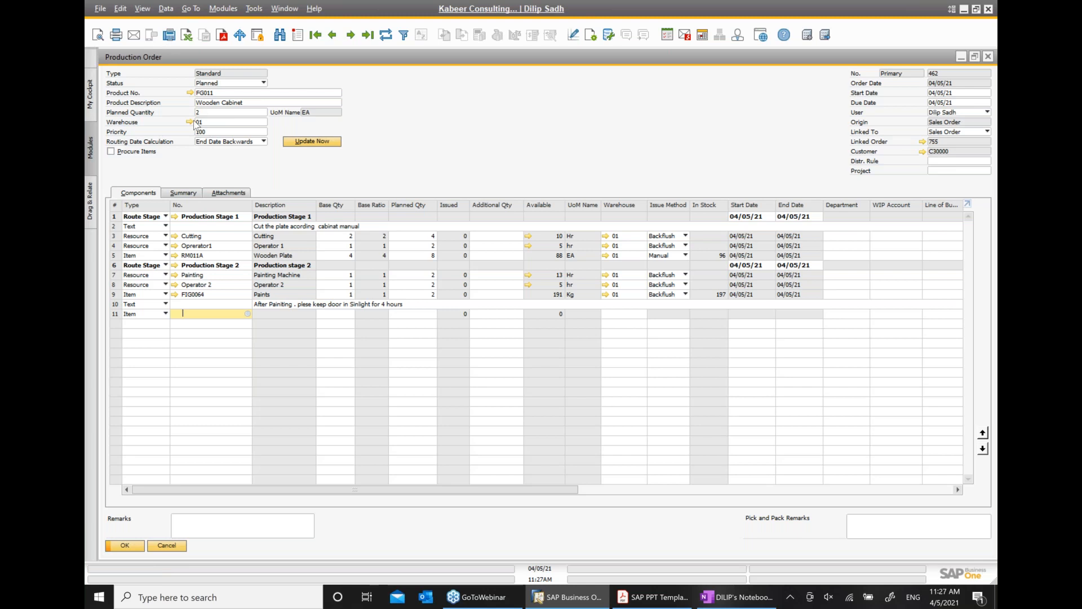
click(263, 83)
click(233, 102)
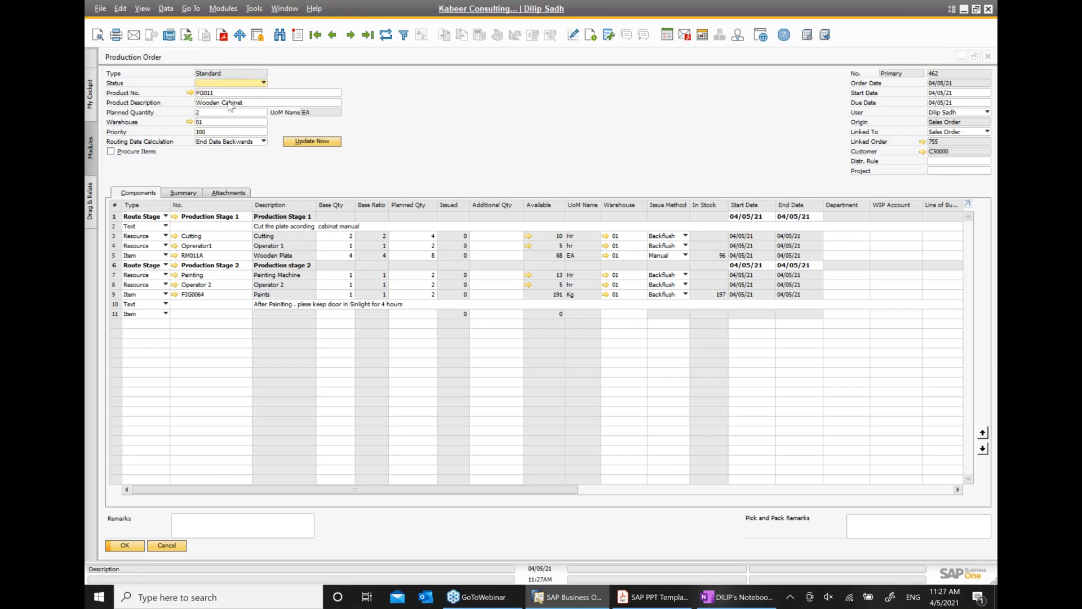
click(128, 545)
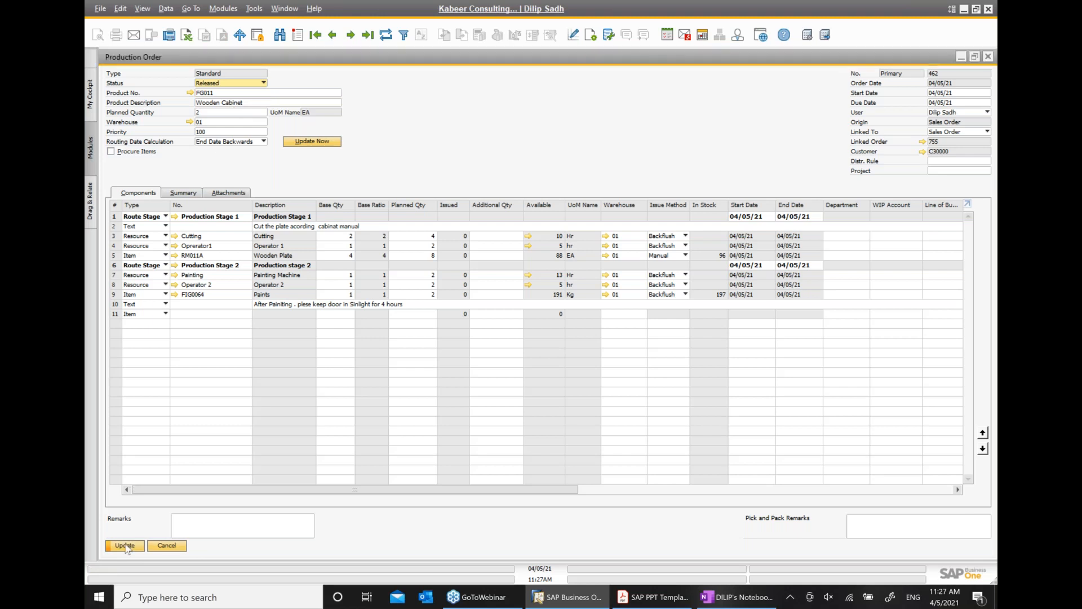
Confirm the production order update, issue its open component quantity of 8 RM011A Wooden Plate from warehouse 01, and close the issue document
click(415, 312)
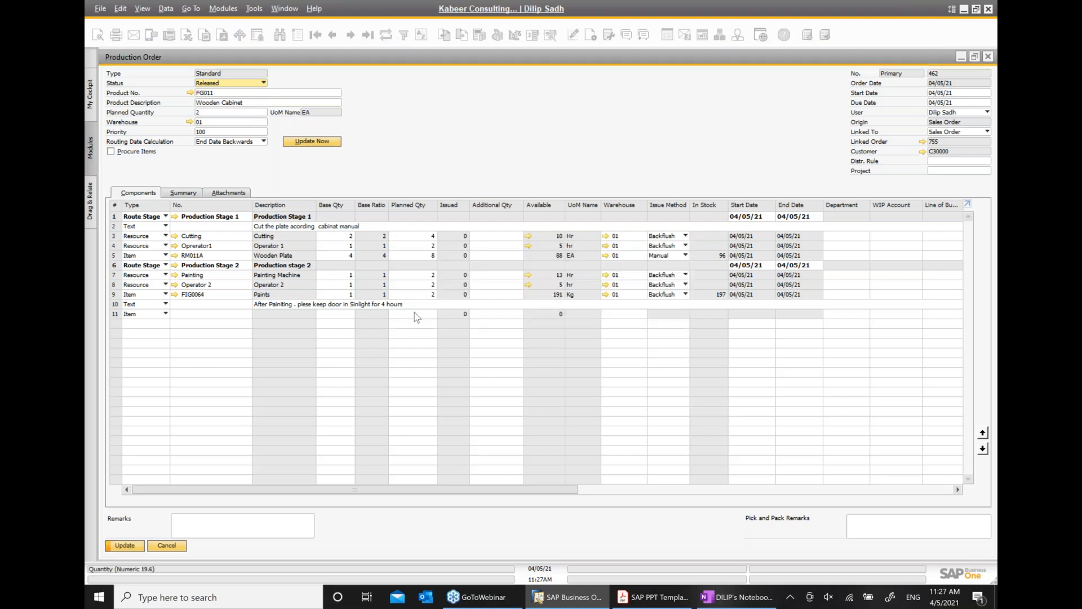
right_click(439, 147)
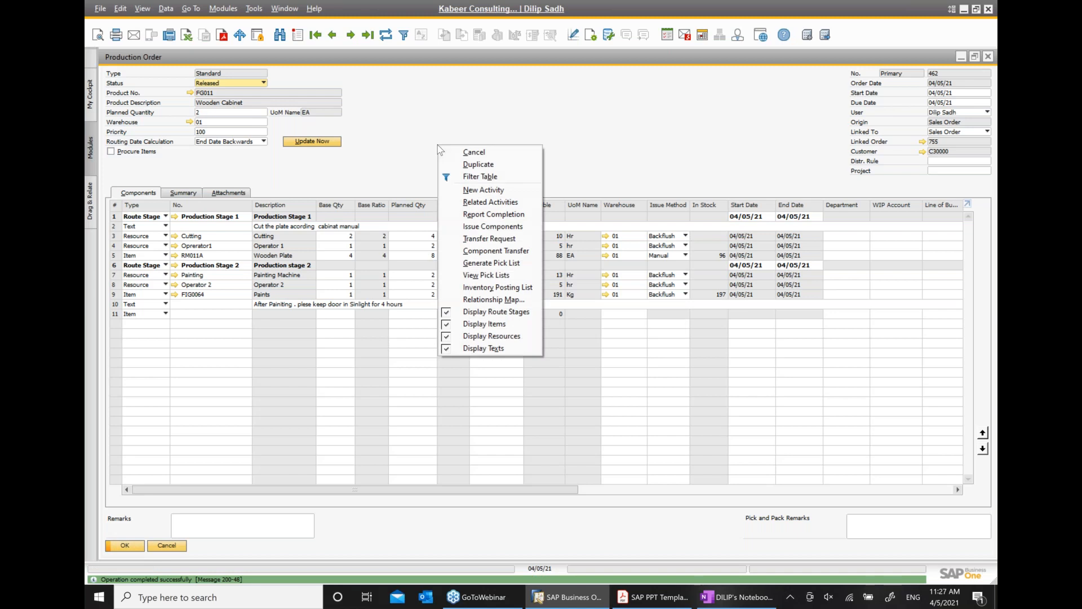
click(468, 227)
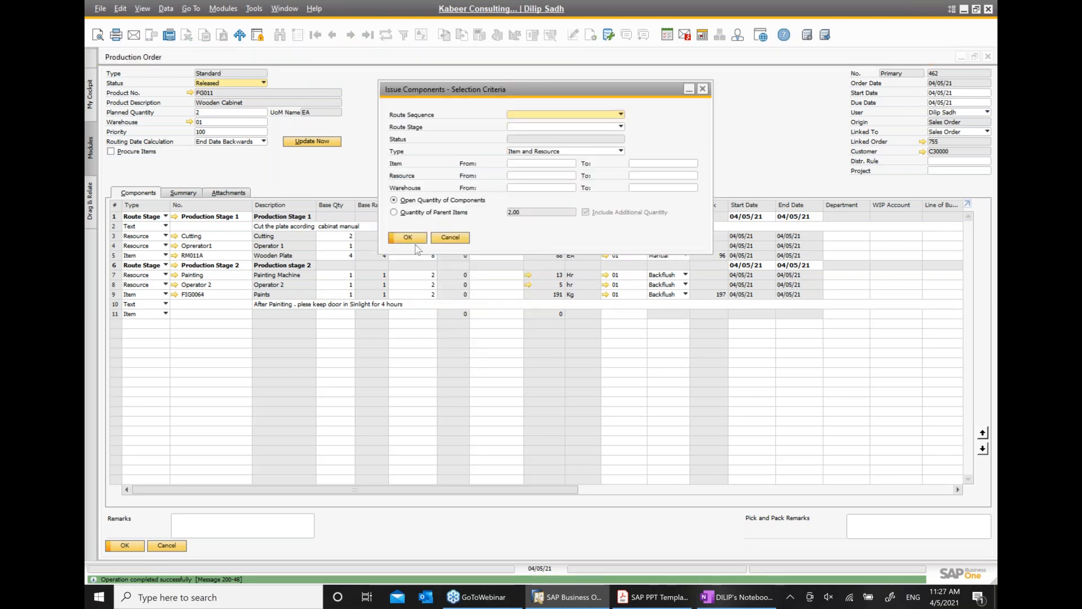
click(407, 237)
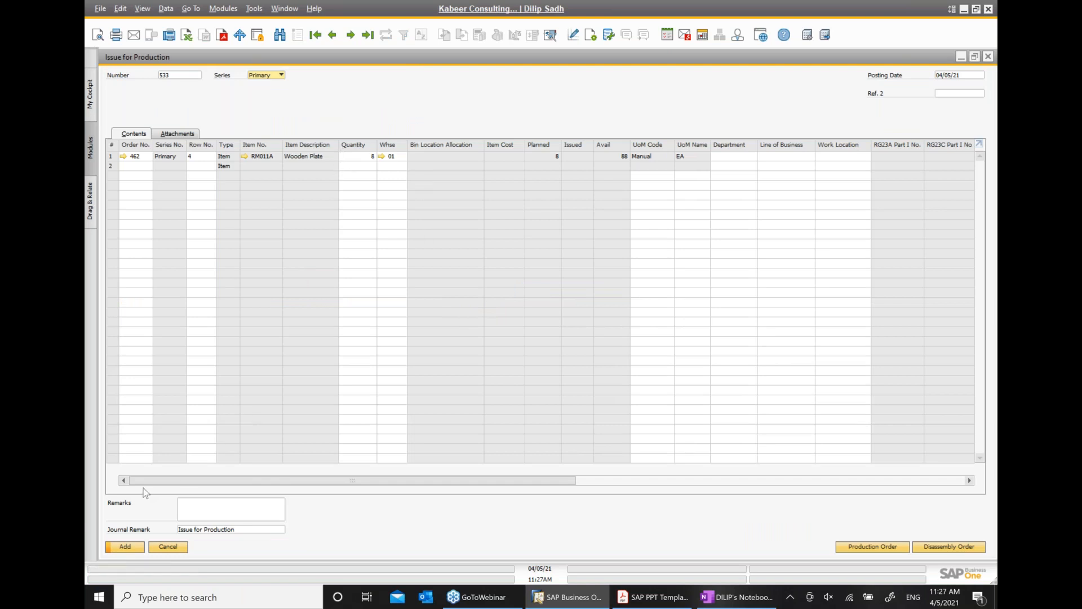
click(124, 547)
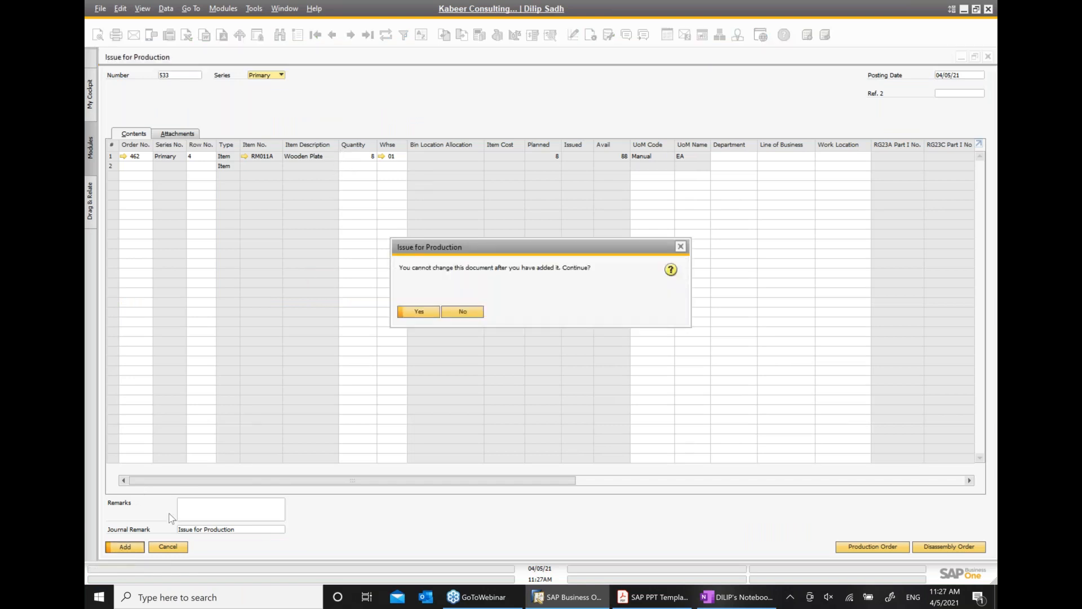
click(420, 312)
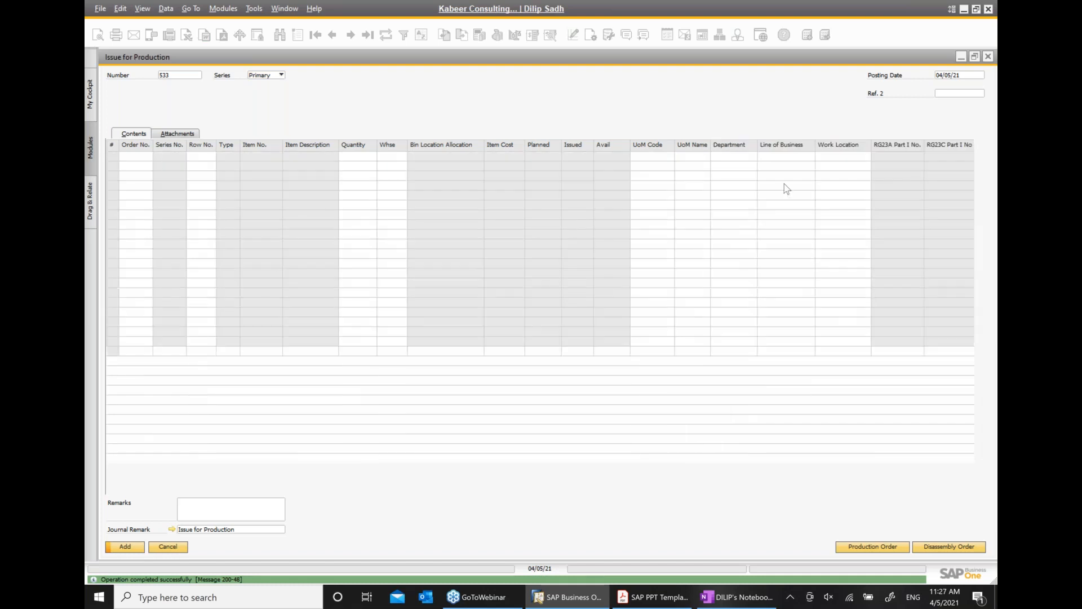
click(988, 58)
Report completion of 2 FG011 Wooden Cabinets into warehouse 01 with a Receipt from Production, and close the receipt window
right_click(549, 108)
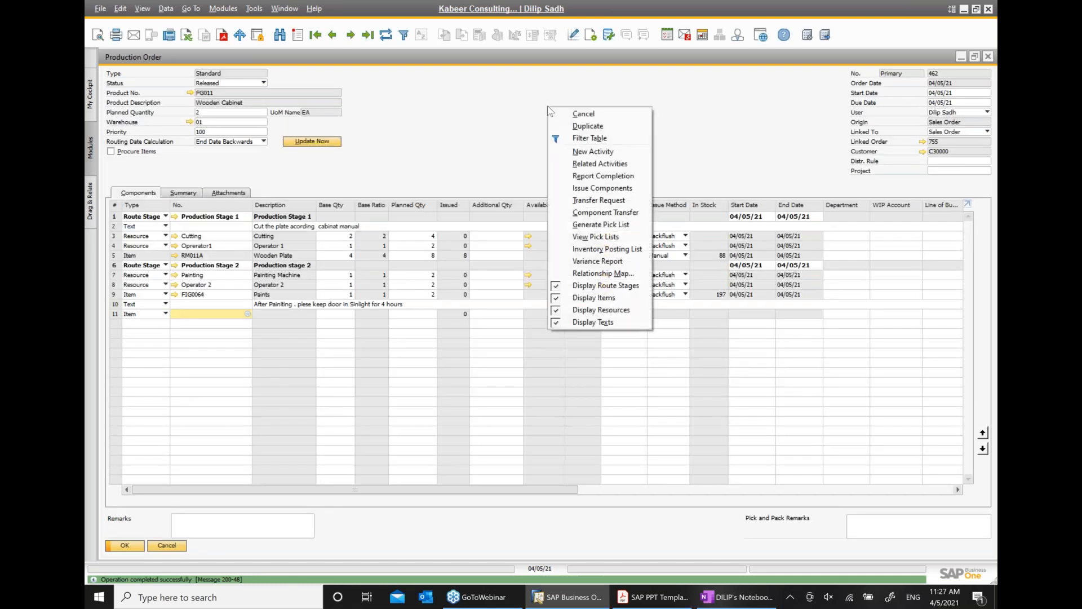
click(603, 176)
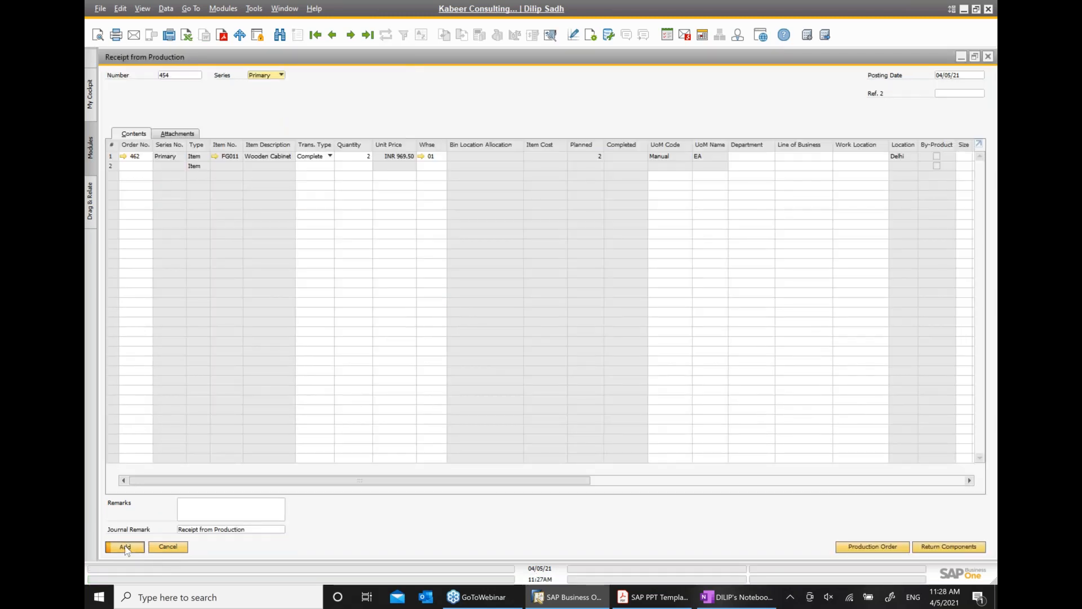
click(125, 546)
click(423, 315)
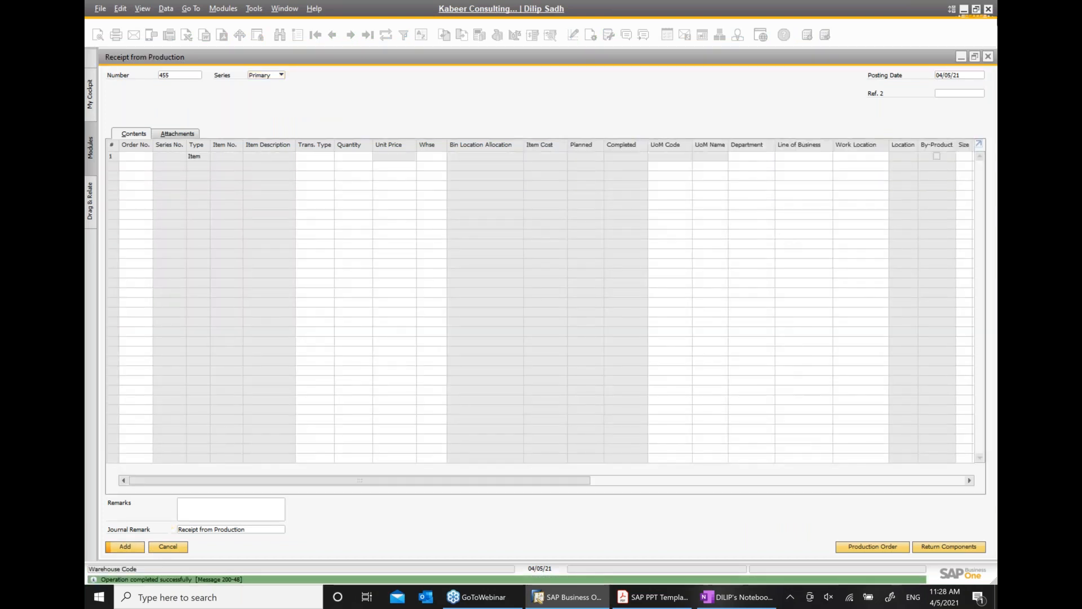
click(988, 56)
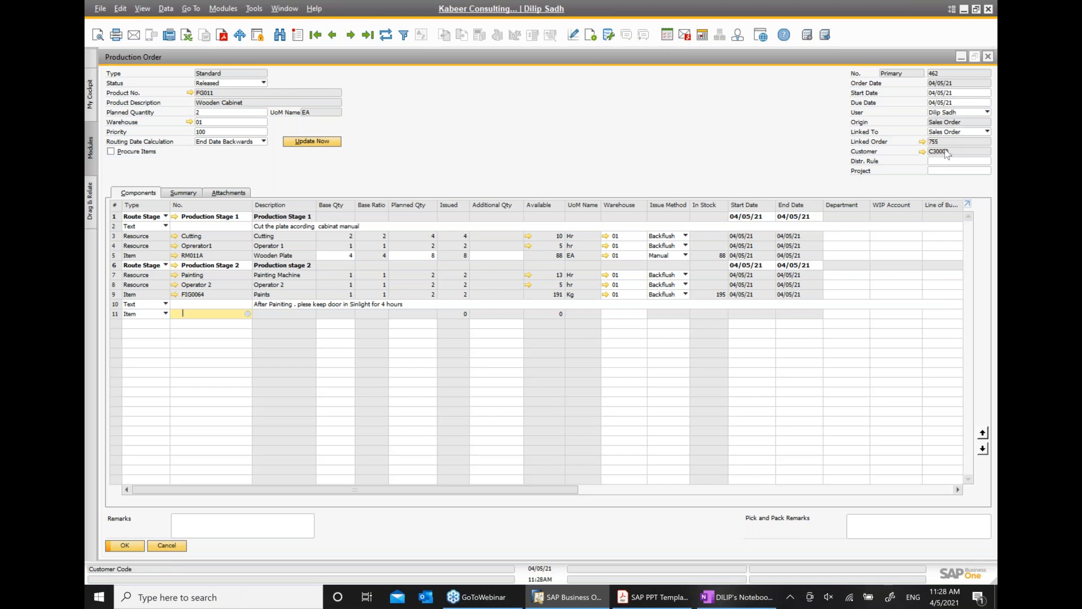
Close the production order and the Procurement Confirmation Wizard, and show the item rows of the sales order
click(988, 56)
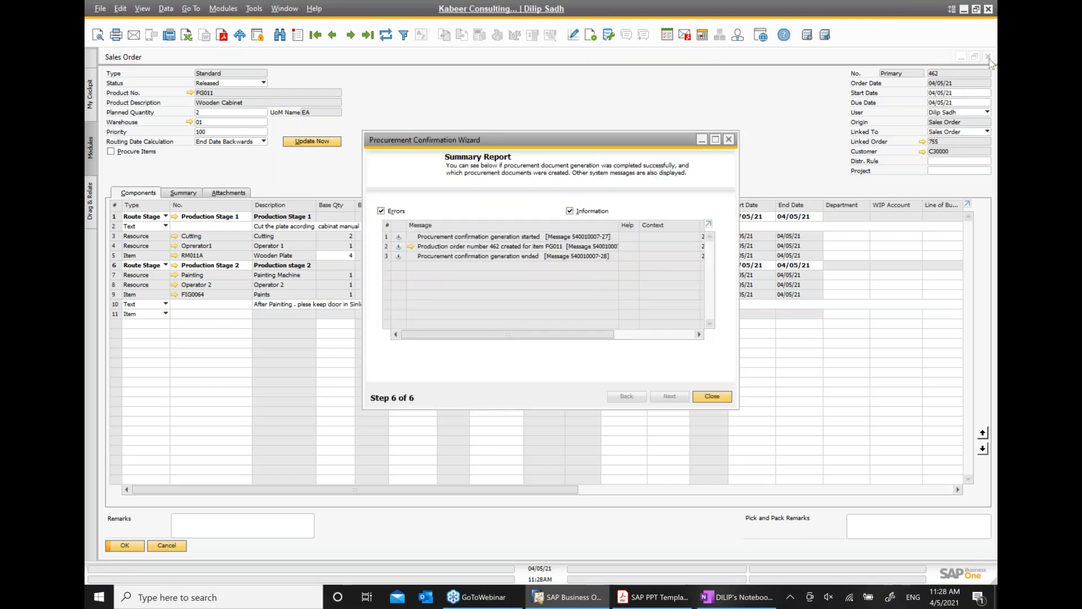
click(730, 140)
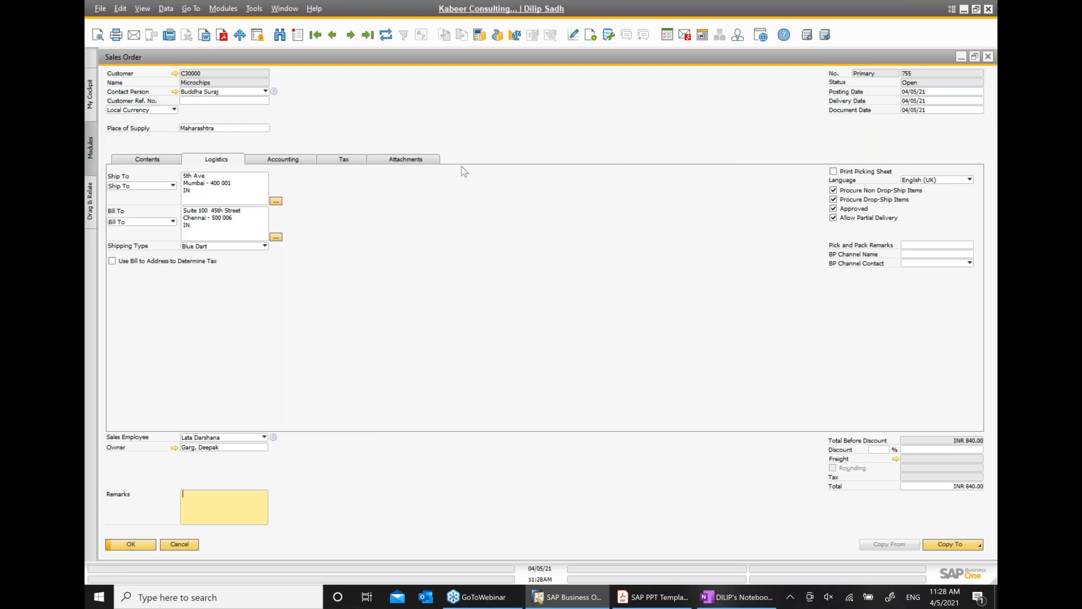
click(140, 163)
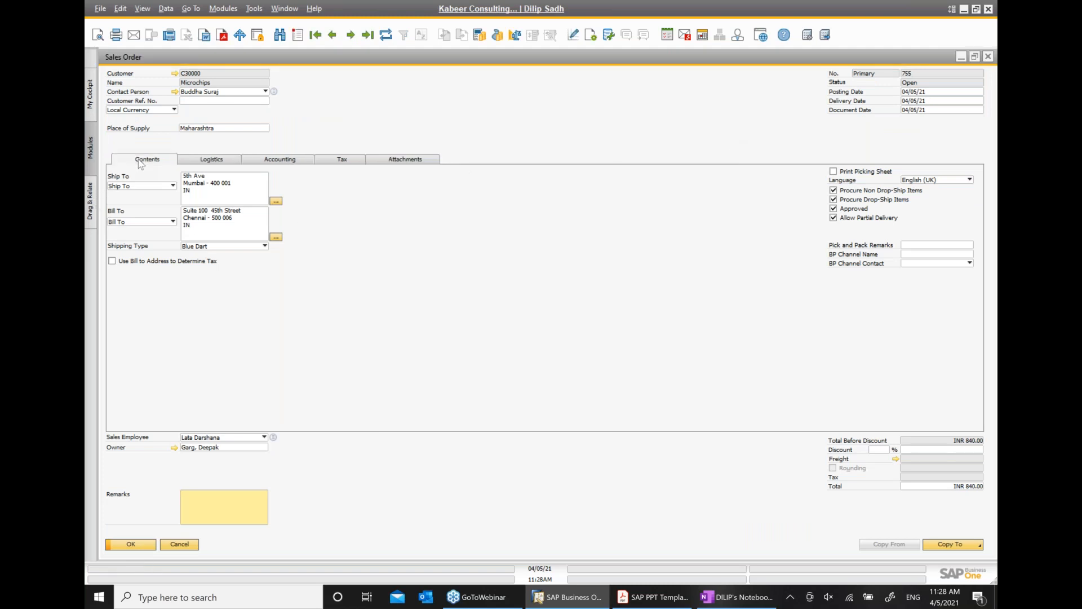
click(218, 517)
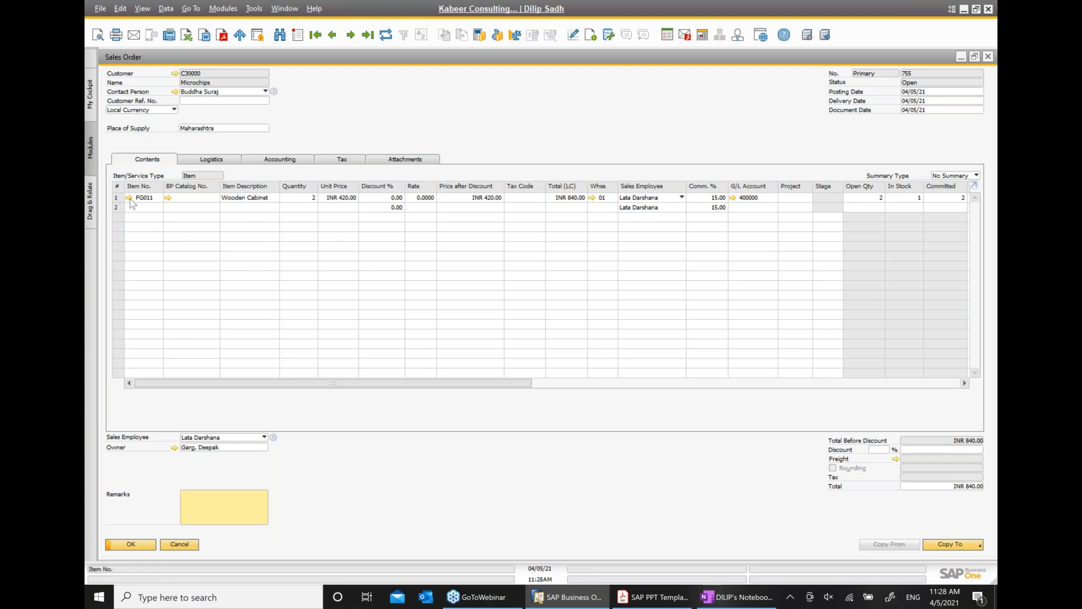
Examine FG011's inventory data in its item master through the bill of materials, and close the bill of materials and sales order
click(129, 198)
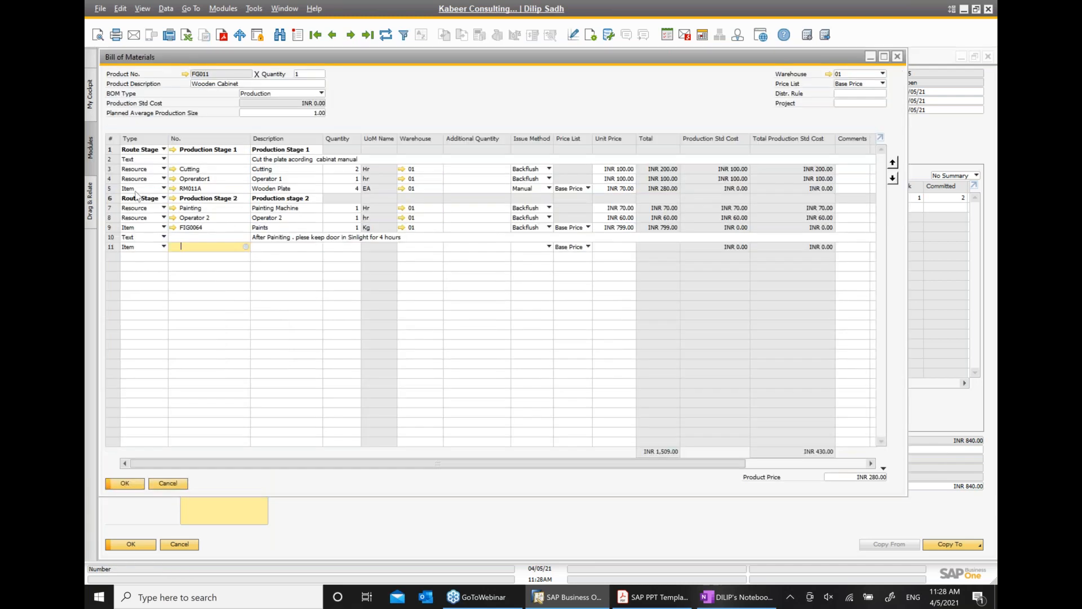
click(185, 75)
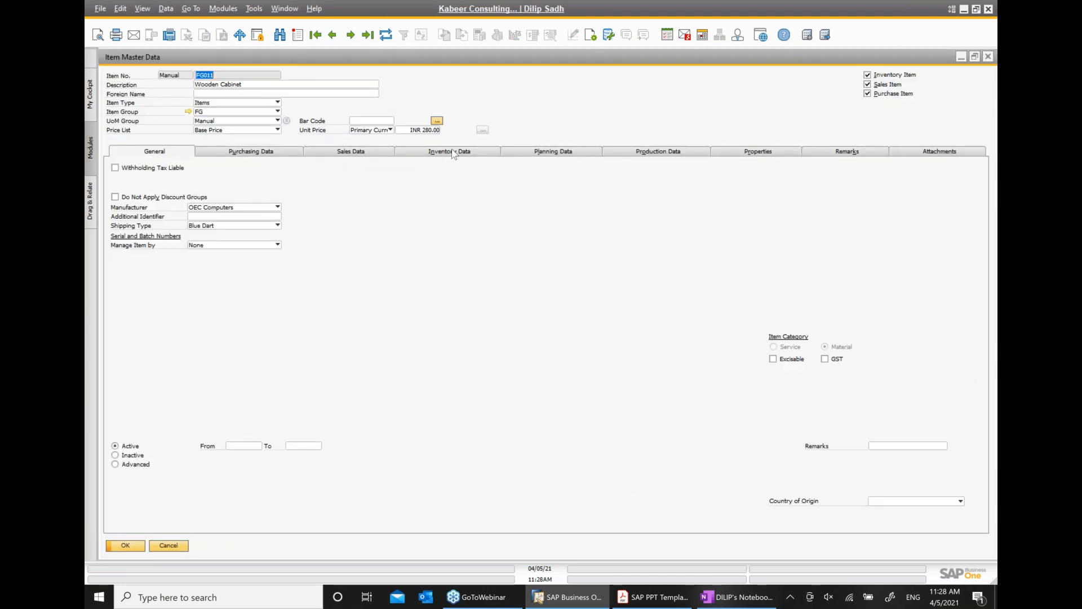
click(454, 152)
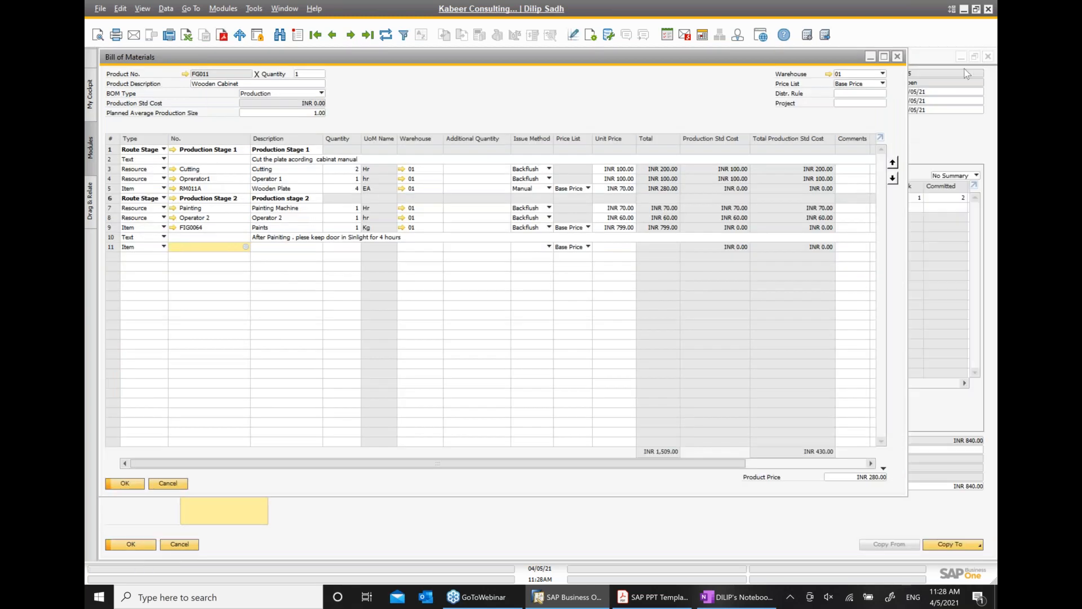
click(897, 57)
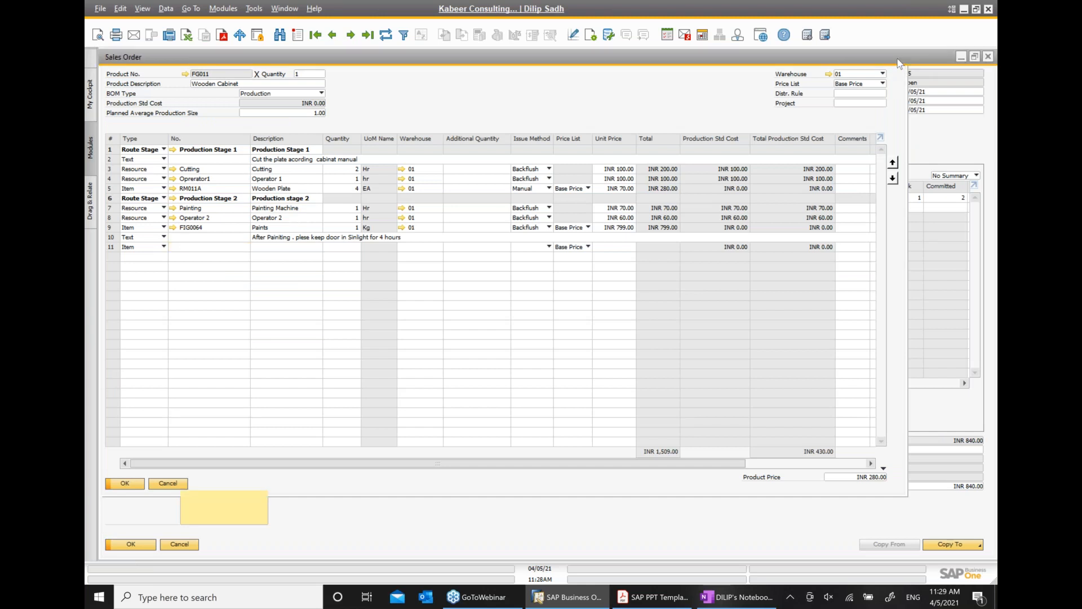
click(987, 57)
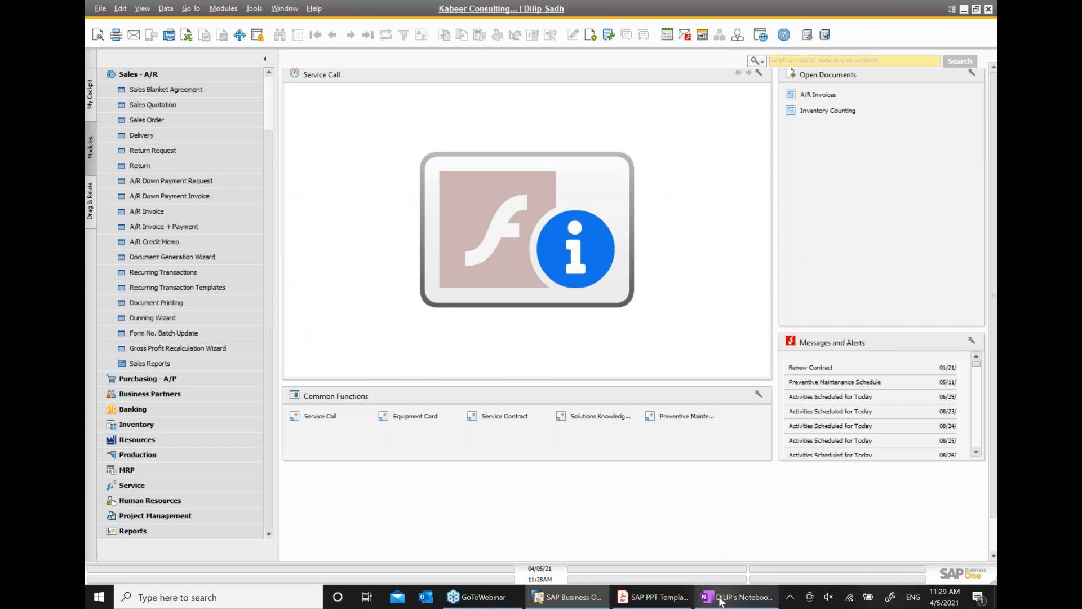
Switch to OneNote and add the closing line "Thank you and we will talk tomorrow thans" below the production order notes
click(737, 597)
click(421, 425)
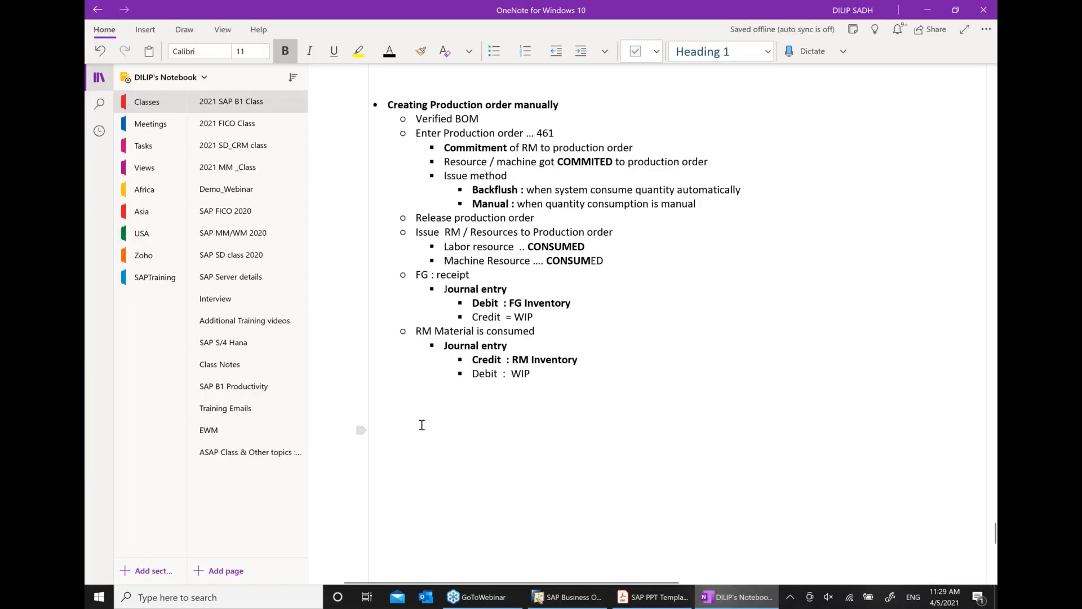
text(tHANK)
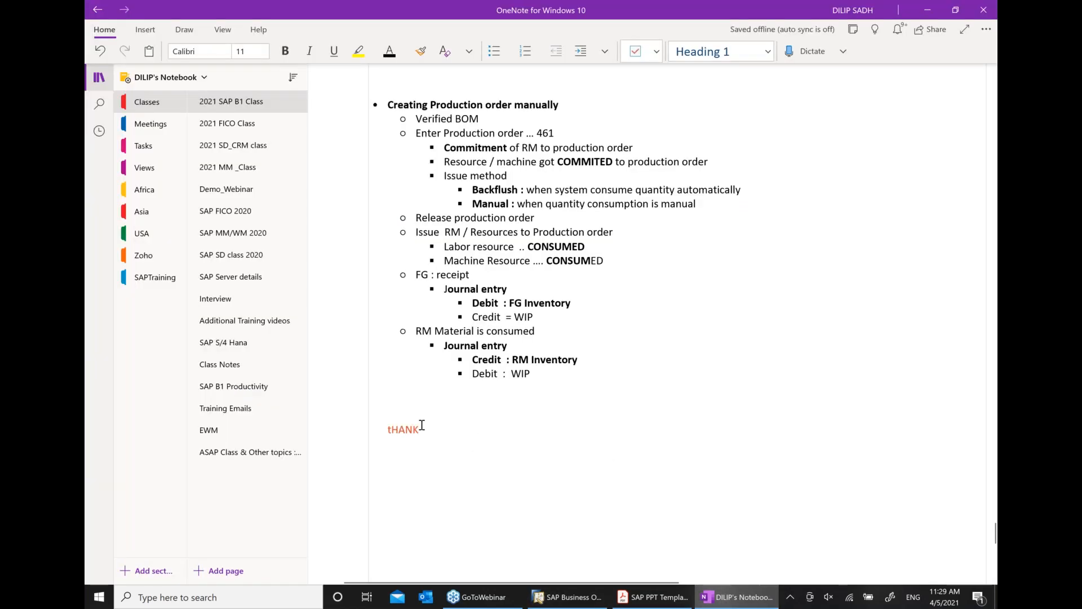
key(BackSpace)
key(BackSpace)
key(BackSpace)
text(Thank you and we will talk t)
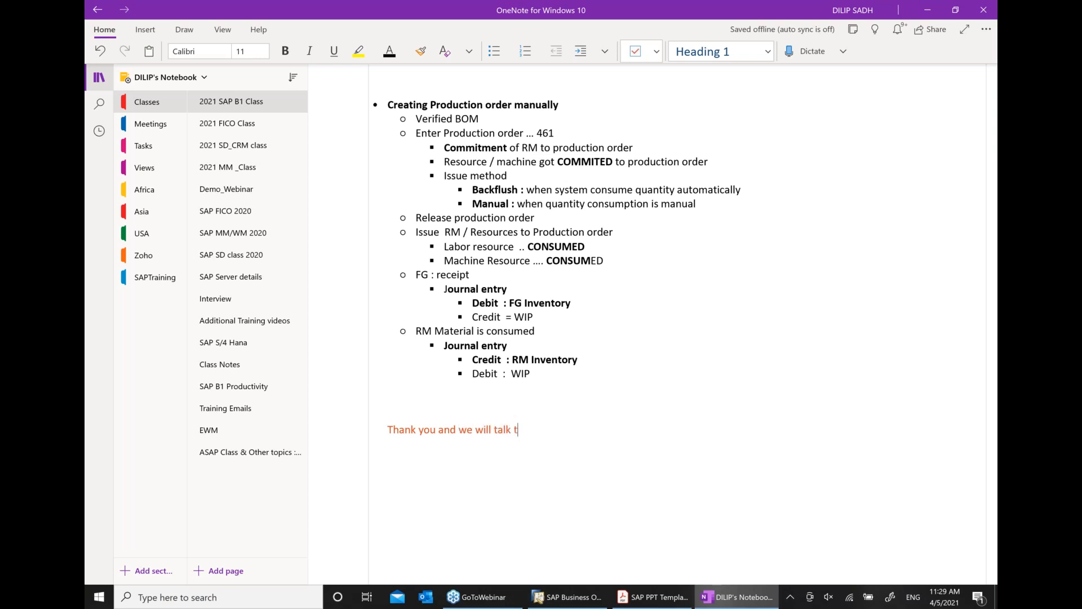
text(omorrow thank)
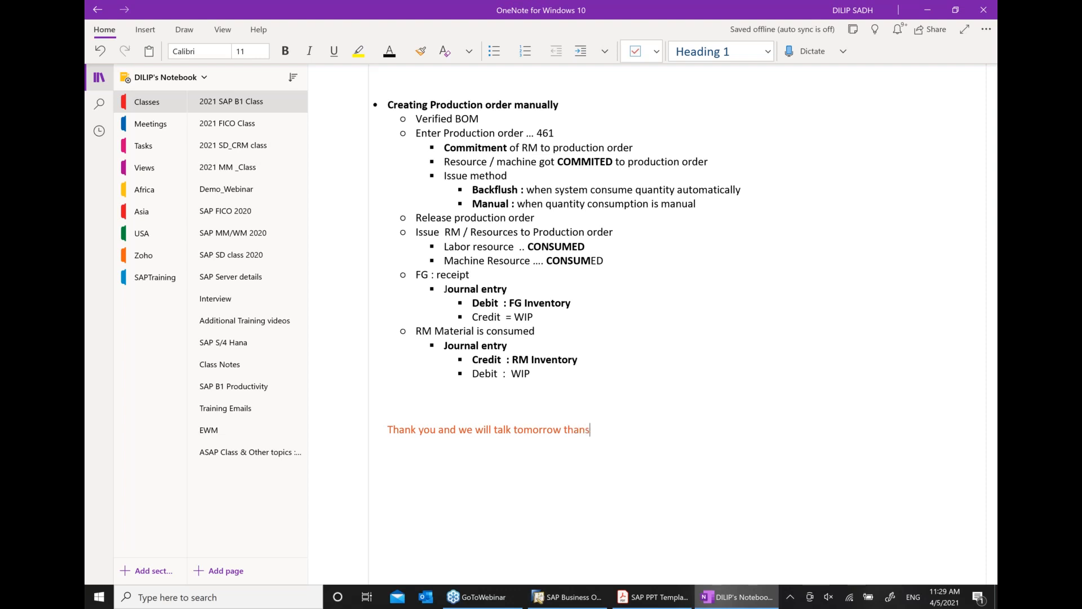